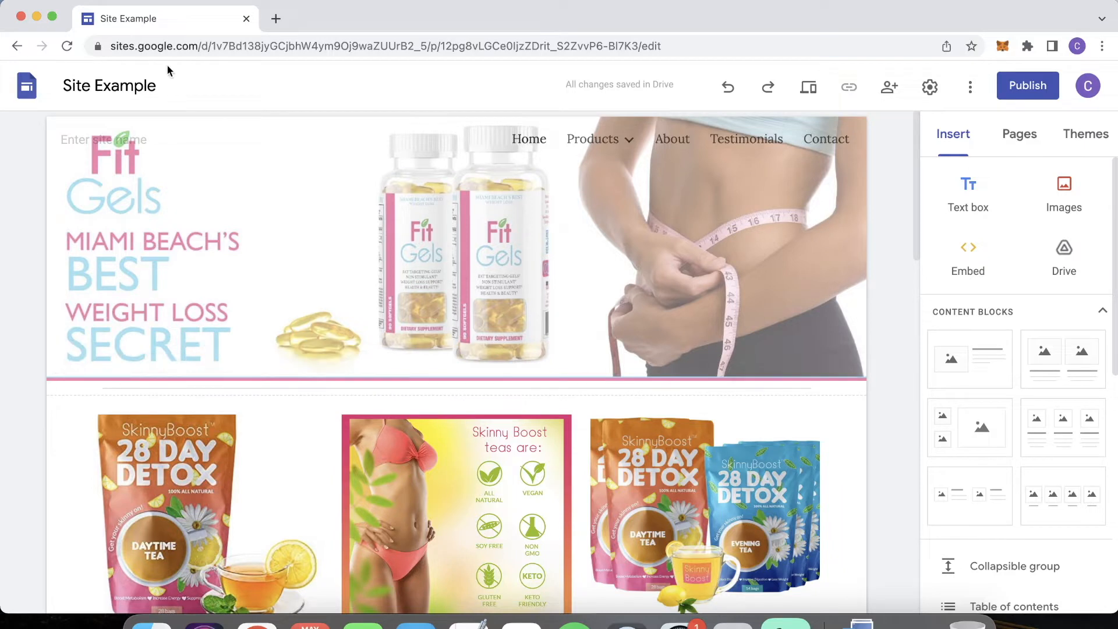
# - Examine the finished example site's home page, from the header banner down to the footer, together with its web address
pyautogui.click(117, 43)
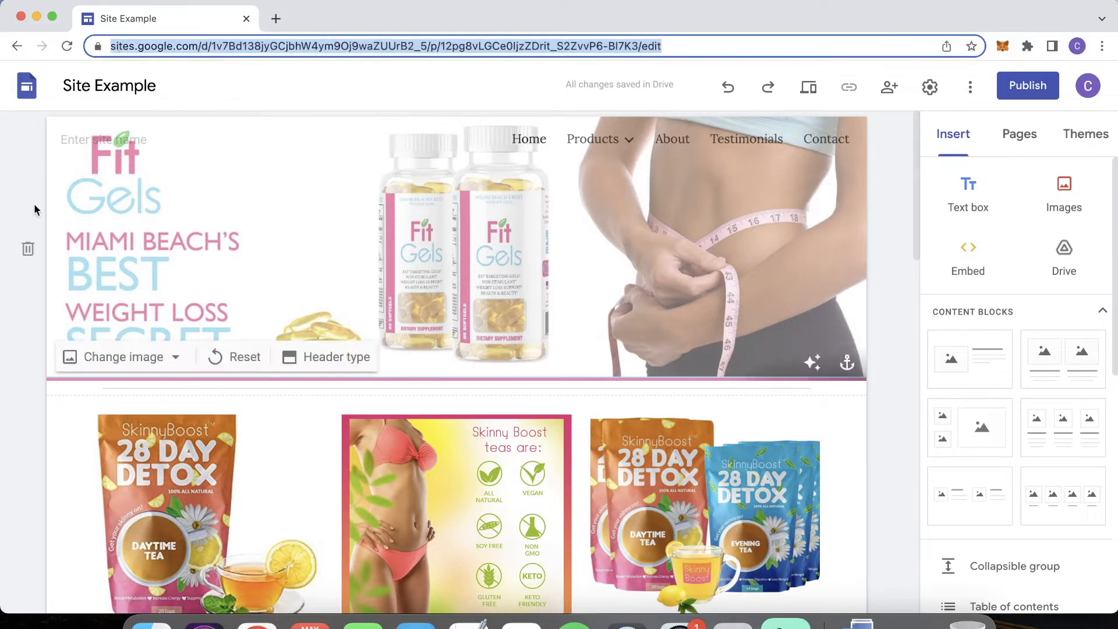
pyautogui.click(15, 414)
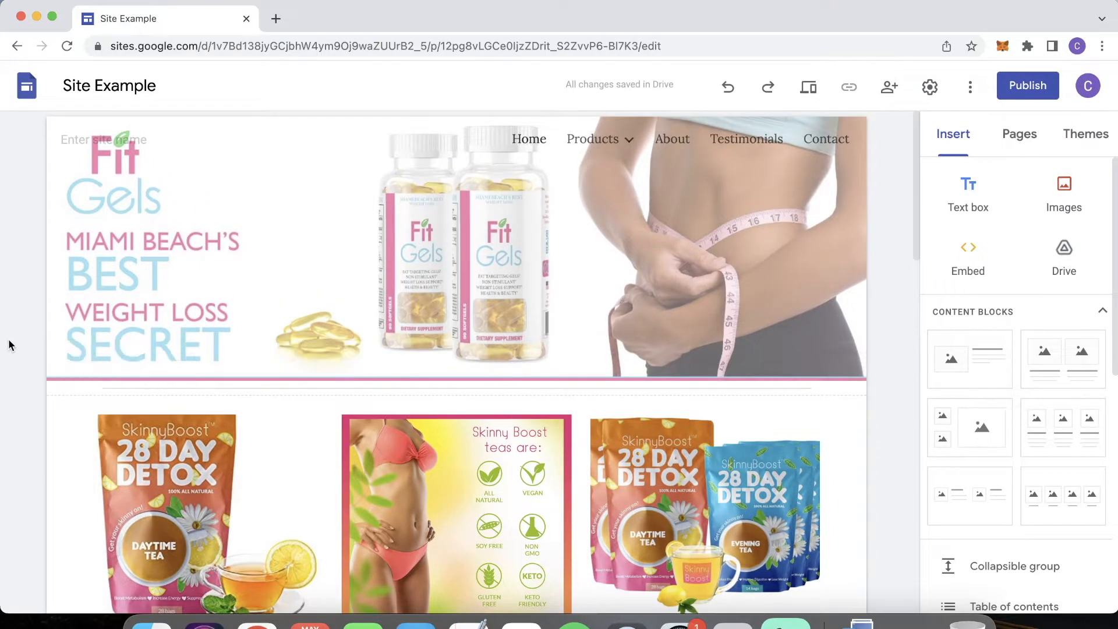
pyautogui.scroll(-15, 8, 338)
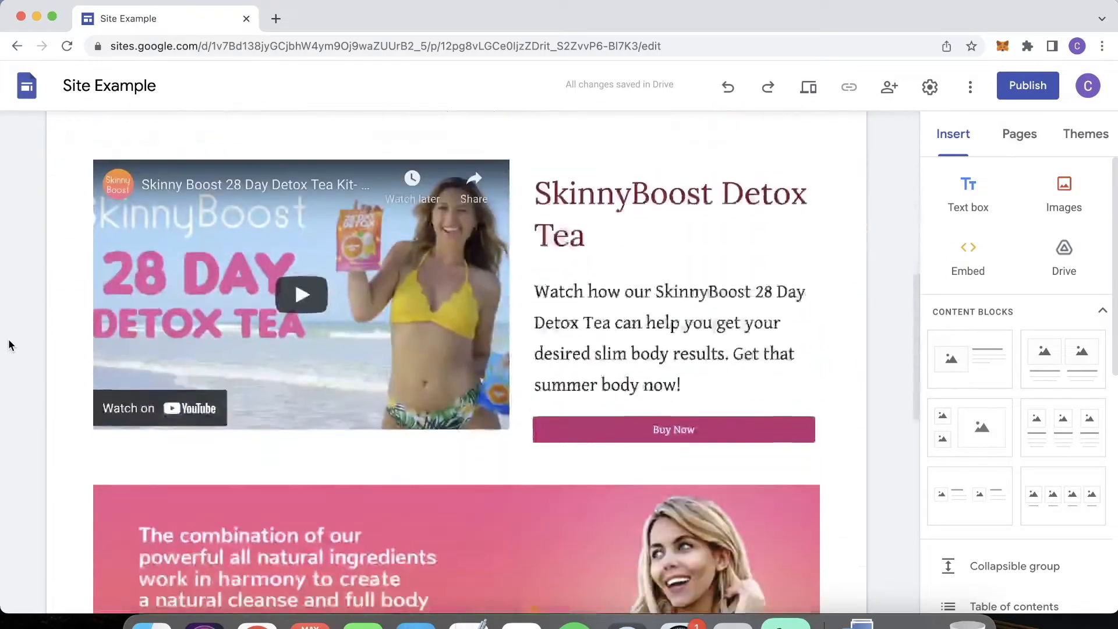
pyautogui.scroll(15, 9, 338)
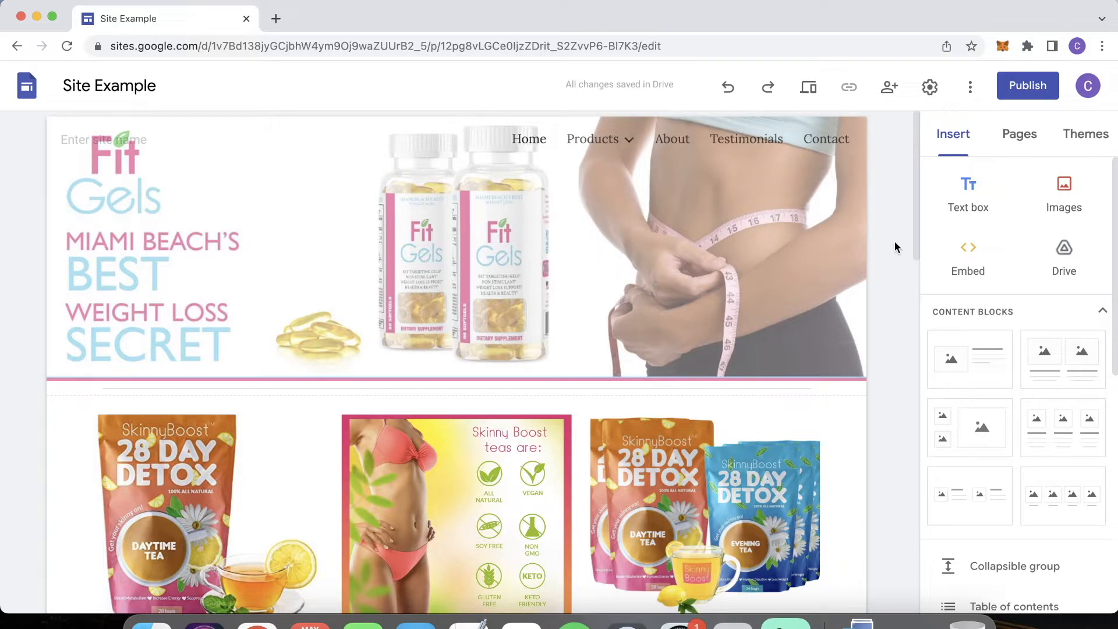
pyautogui.scroll(-10, 885, 344)
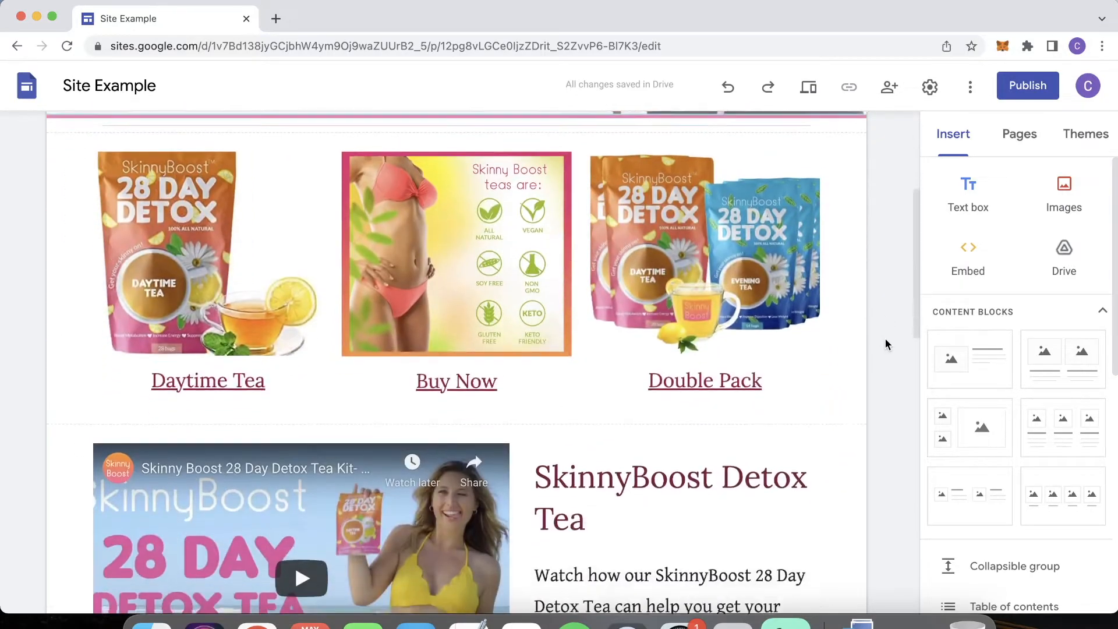
pyautogui.scroll(-5, 885, 344)
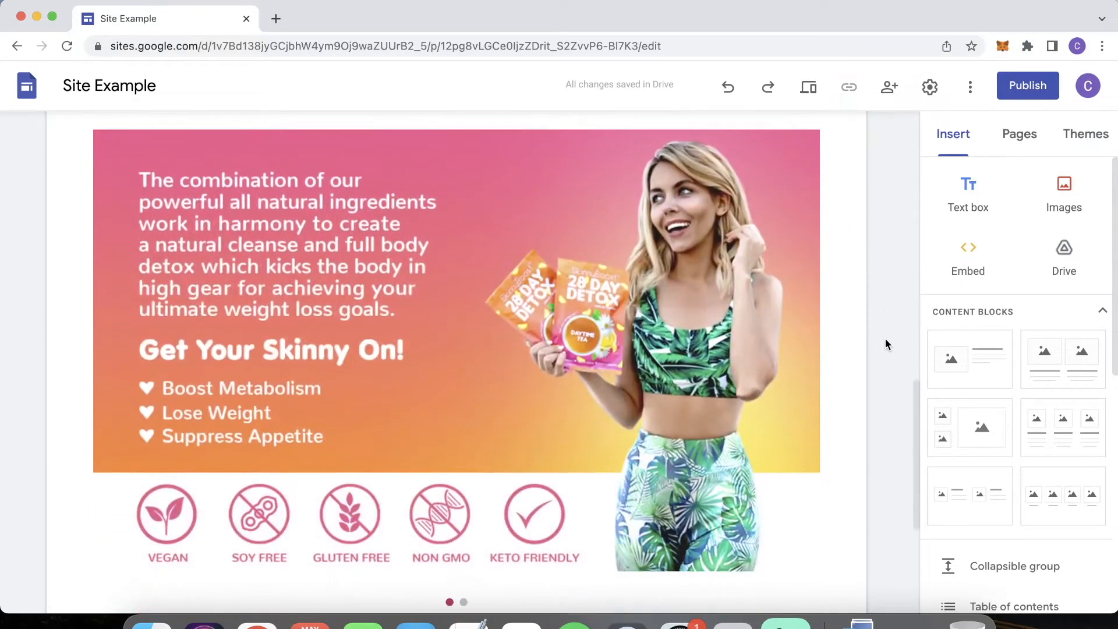
pyautogui.scroll(3, 885, 344)
pyautogui.scroll(10, 885, 344)
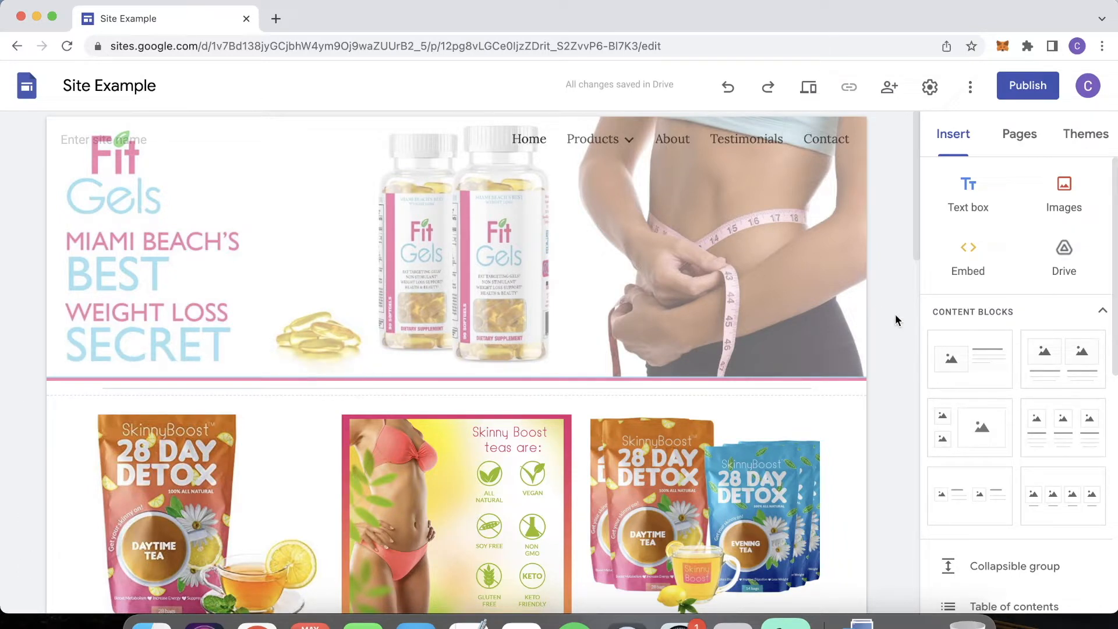
pyautogui.scroll(-1, 896, 320)
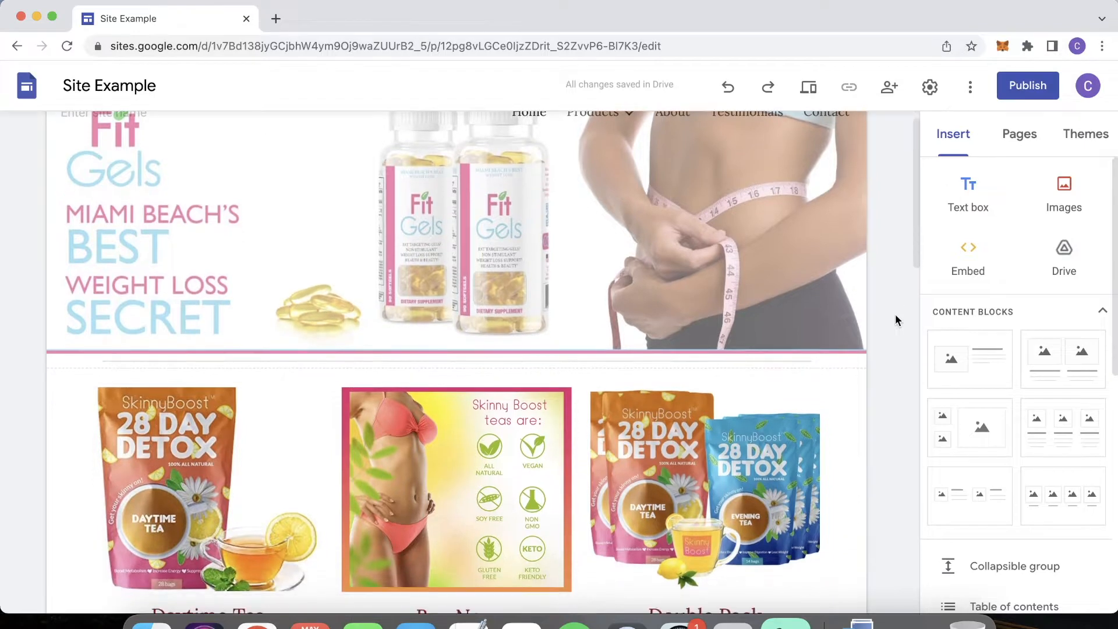
pyautogui.click(111, 46)
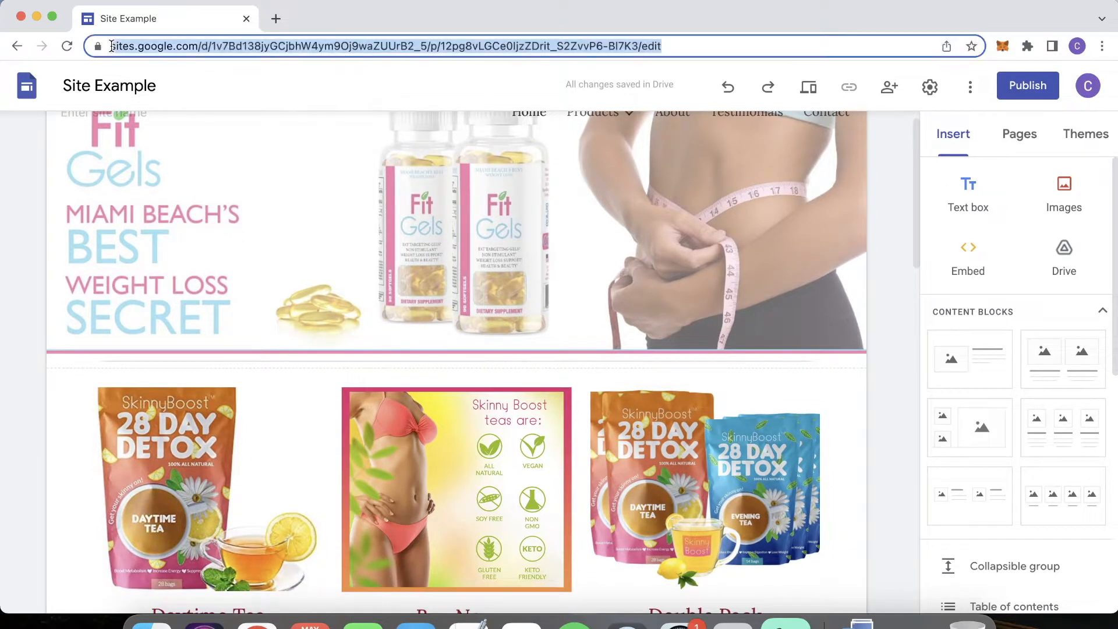
pyautogui.click(139, 50)
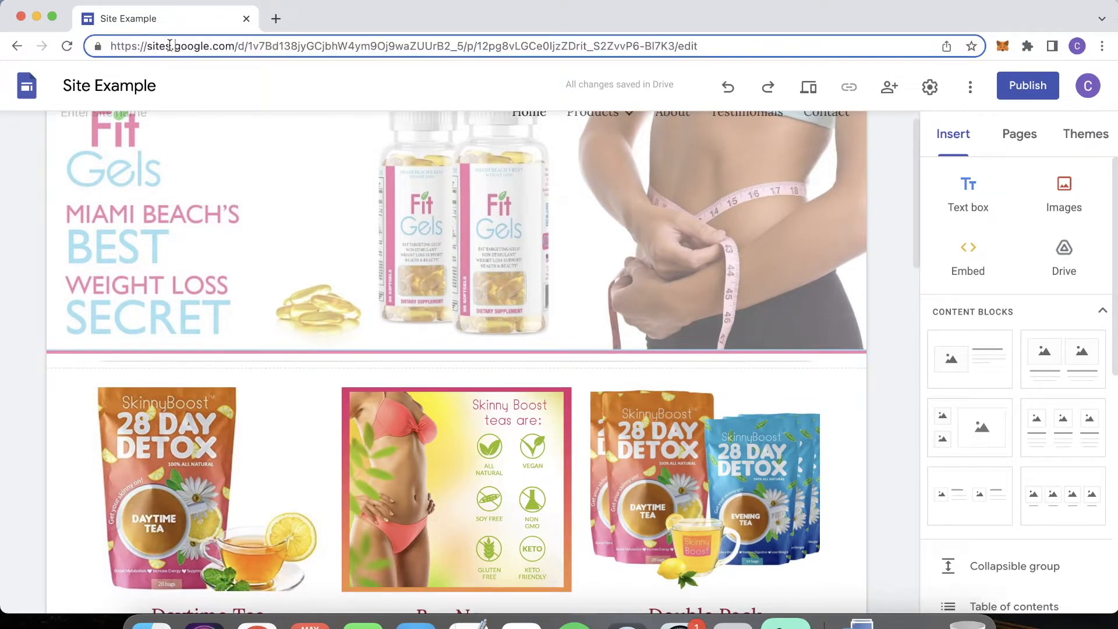
pyautogui.moveTo(146, 46); pyautogui.dragTo(210, 42)
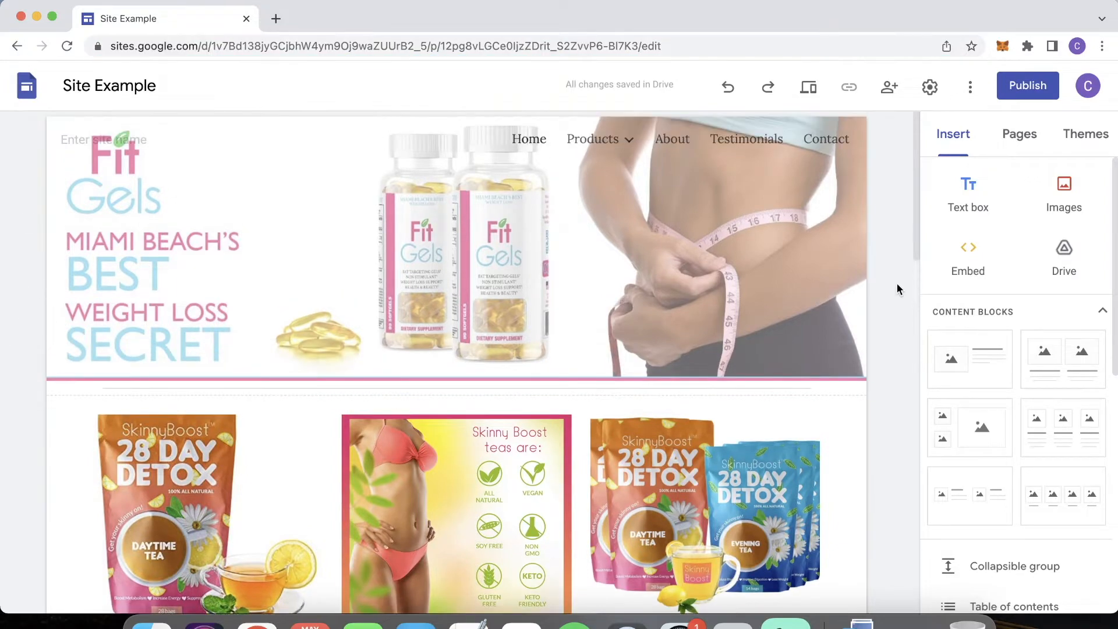
pyautogui.scroll(-15, 897, 283)
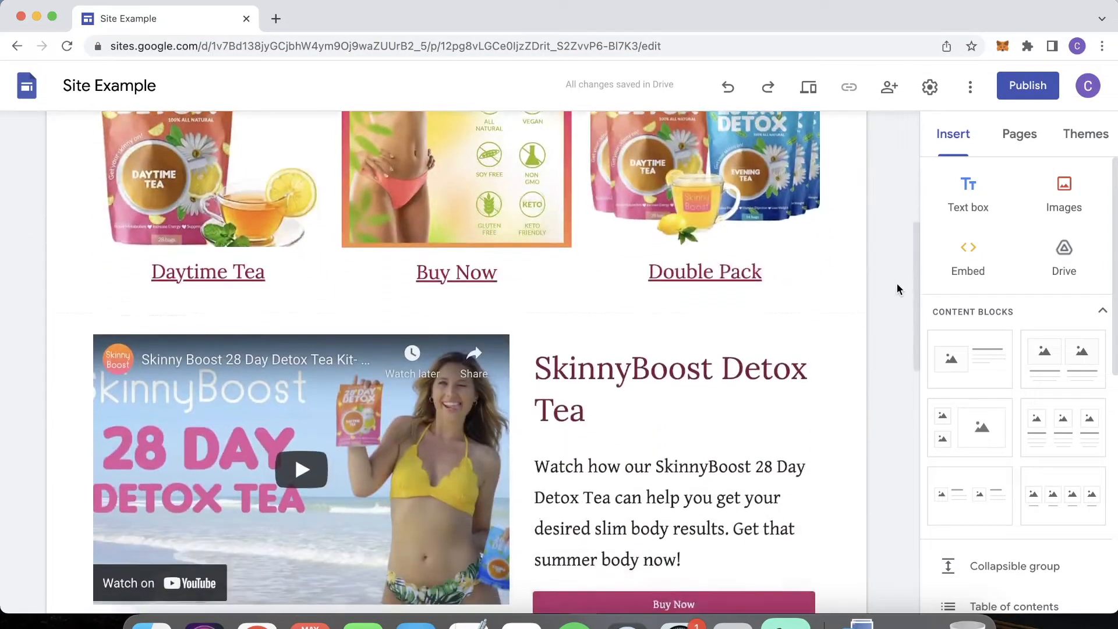
pyautogui.scroll(-5, 897, 288)
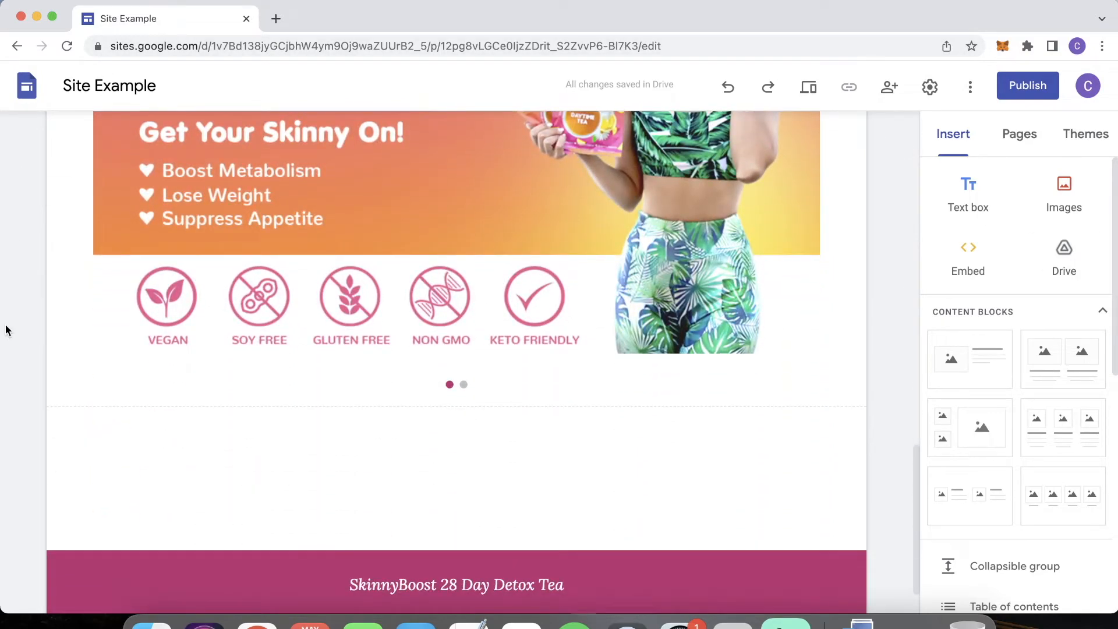
pyautogui.scroll(20, 5, 324)
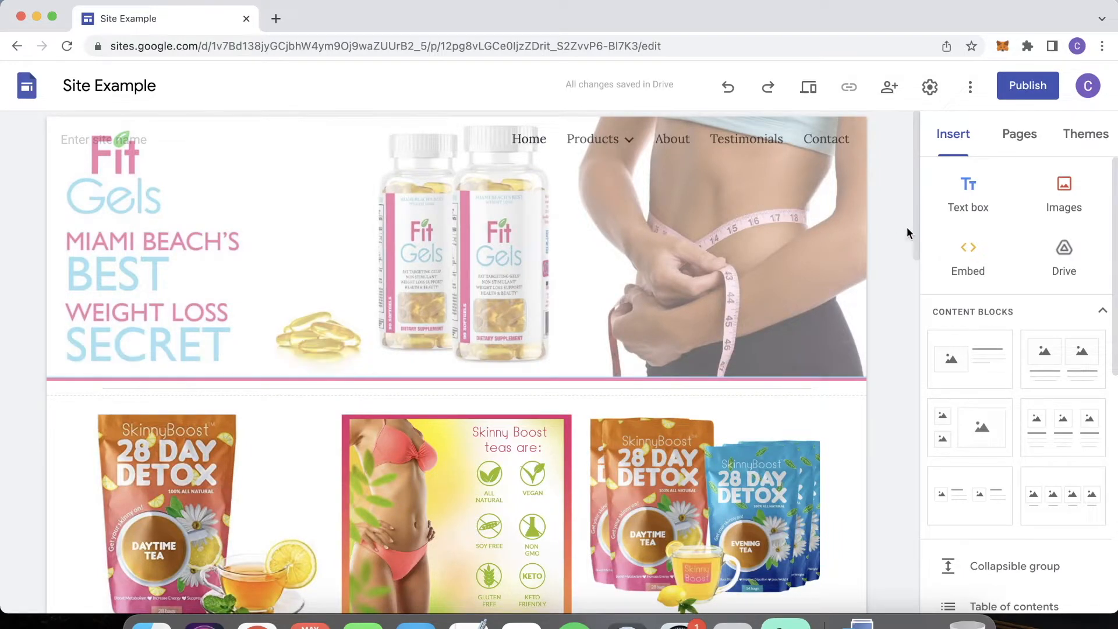
pyautogui.scroll(-6, 893, 247)
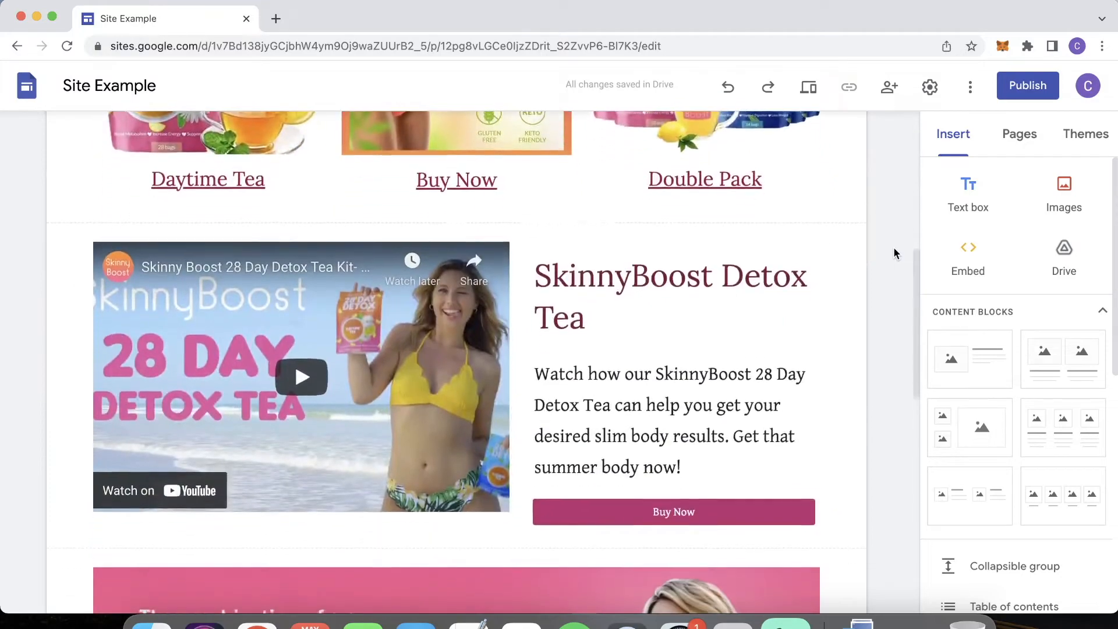
pyautogui.scroll(6, 894, 247)
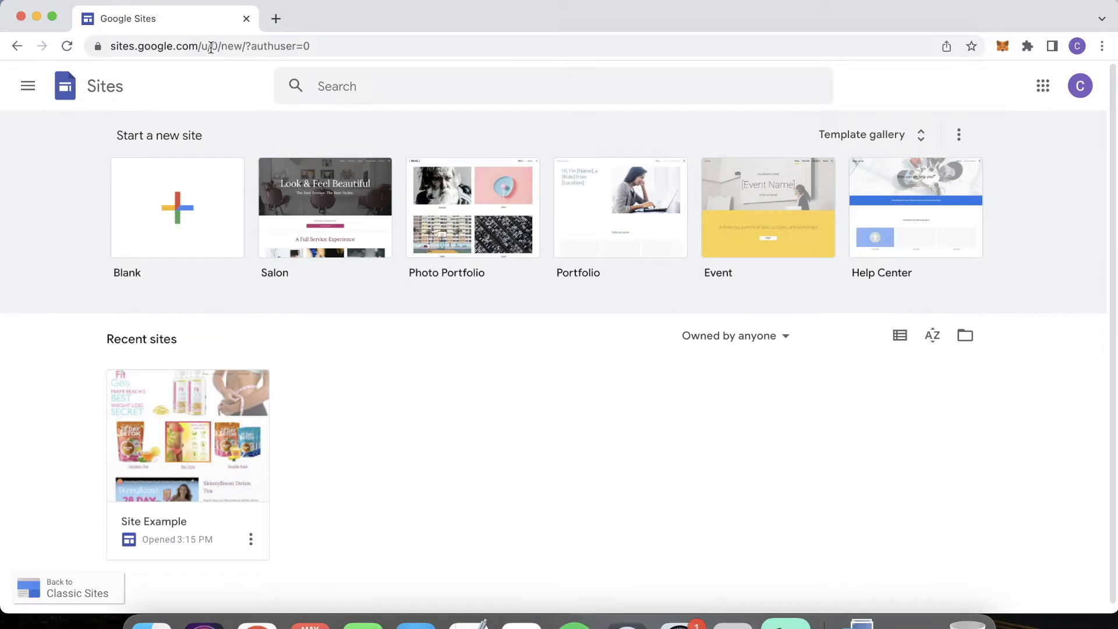
# - Highlight the sites.google.com part of the web address on the Sites start page
pyautogui.click(208, 46)
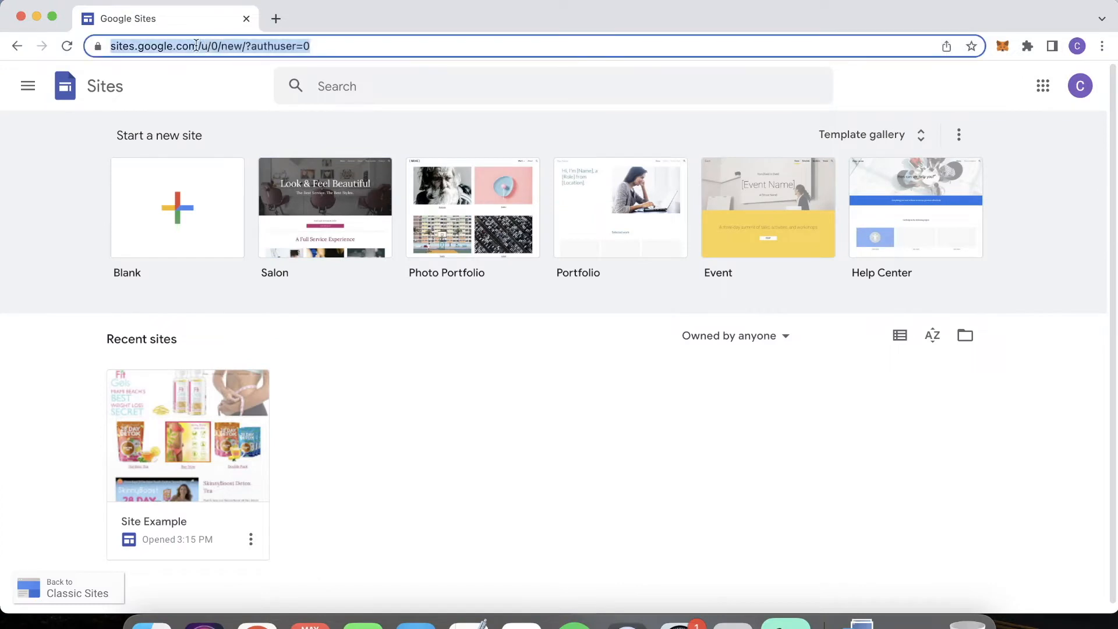
pyautogui.click(196, 46)
pyautogui.moveTo(233, 46); pyautogui.dragTo(146, 46)
pyautogui.click(554, 414)
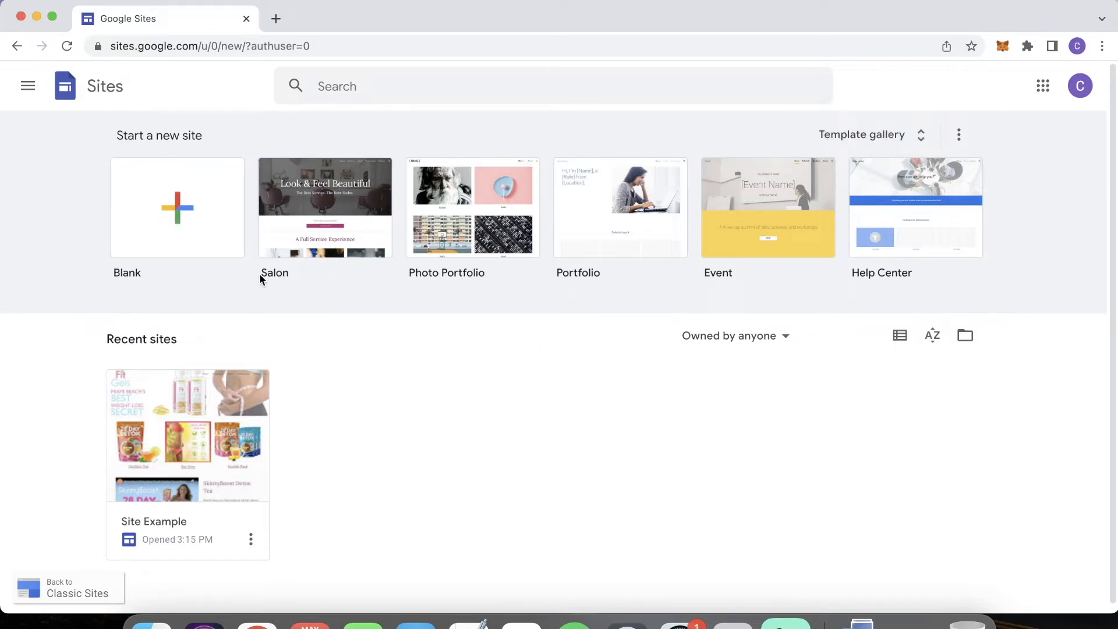
# - Browse the full template gallery and create a new site from the Salon template under Small business
pyautogui.click(912, 135)
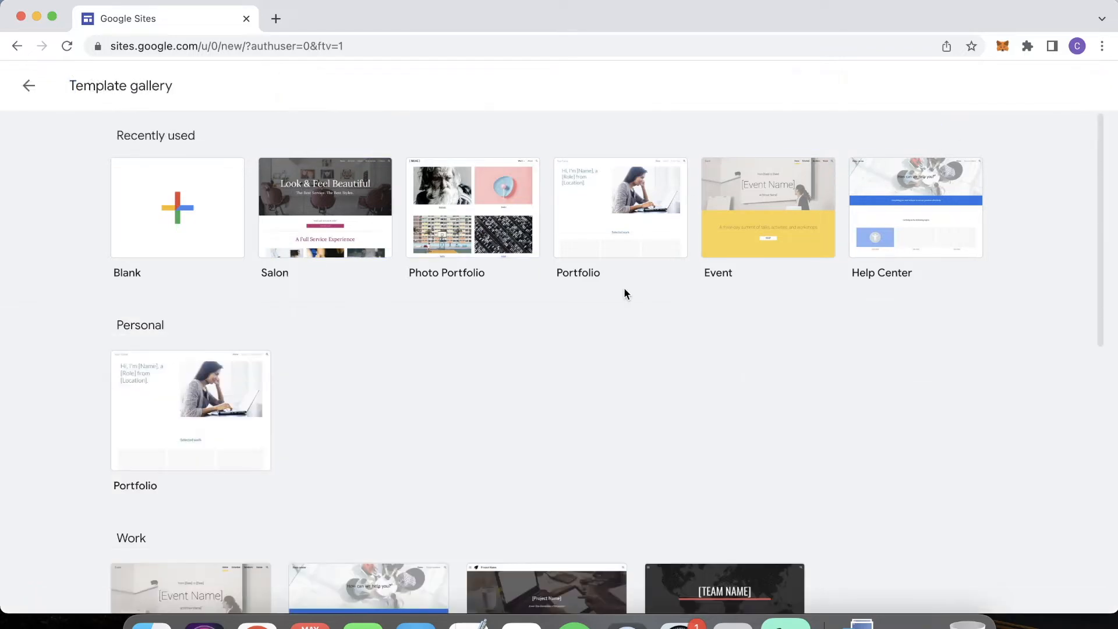
pyautogui.scroll(-4, 624, 288)
pyautogui.scroll(-5, 623, 288)
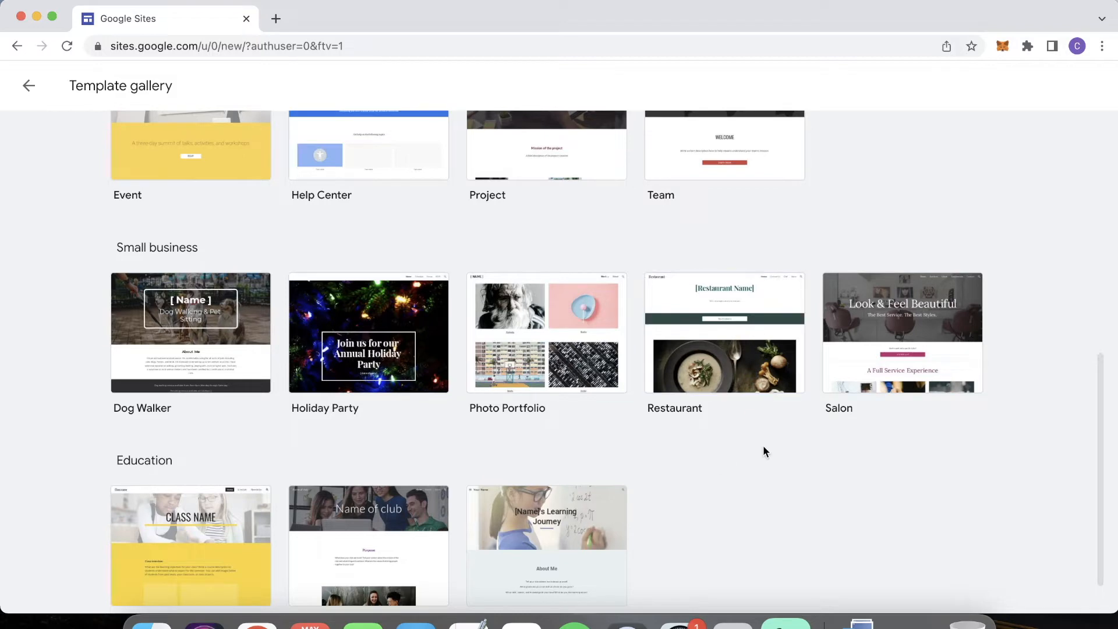
pyautogui.scroll(-1, 763, 449)
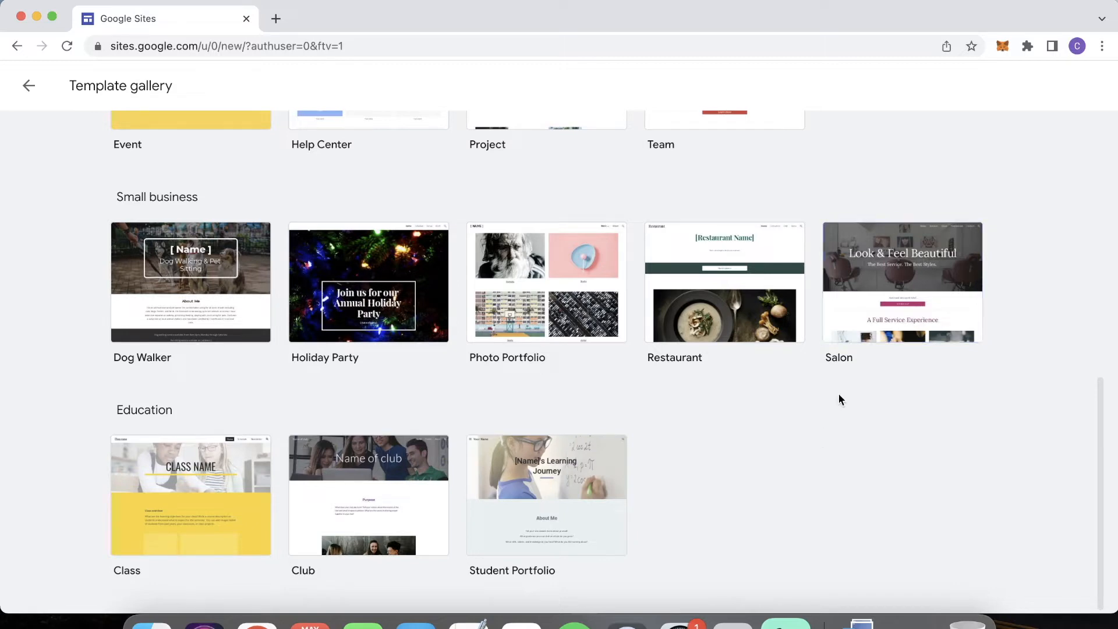
pyautogui.click(921, 305)
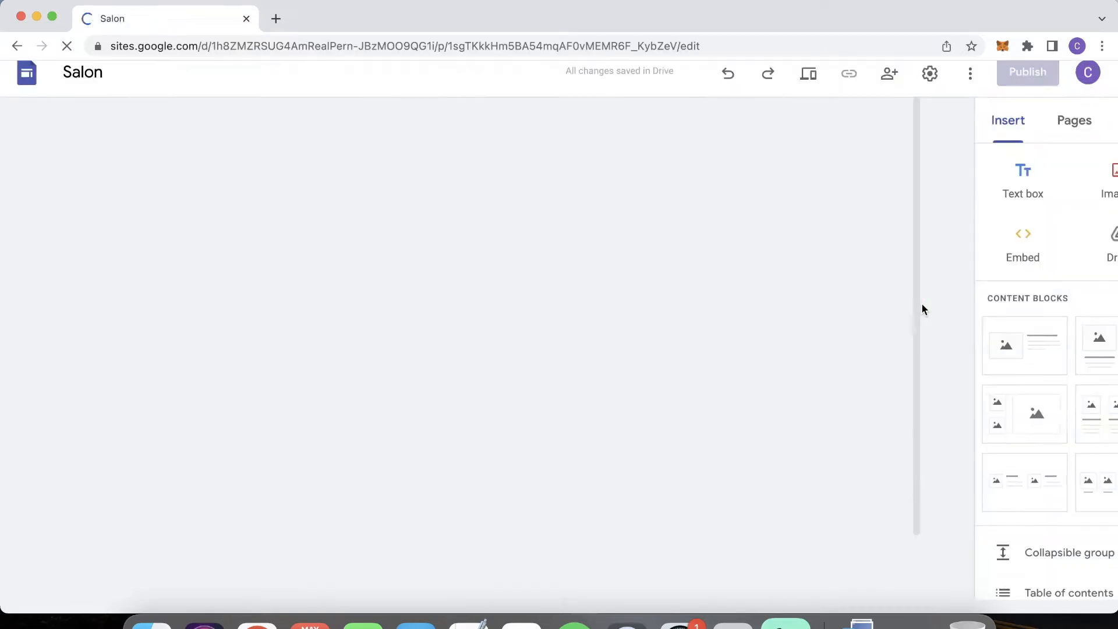
# - Look through the Salon template's home page, from the header to the service images and introductory text
pyautogui.scroll(-1, 885, 323)
pyautogui.scroll(1, 885, 324)
pyautogui.scroll(-5, 885, 324)
pyautogui.scroll(-10, 885, 324)
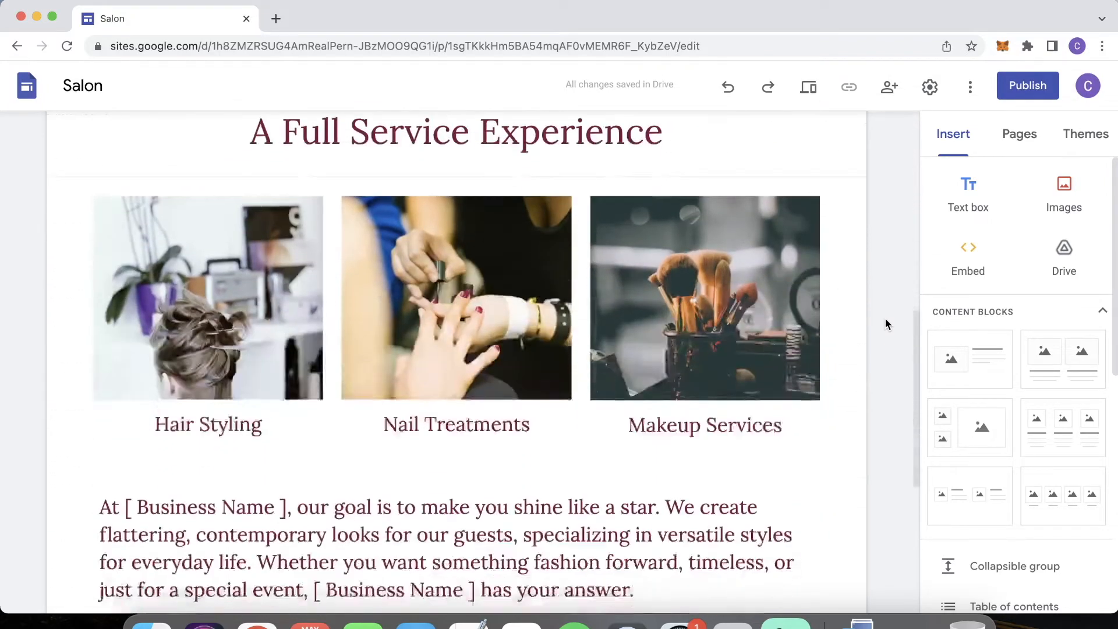
pyautogui.scroll(6, 885, 324)
pyautogui.scroll(5, 885, 323)
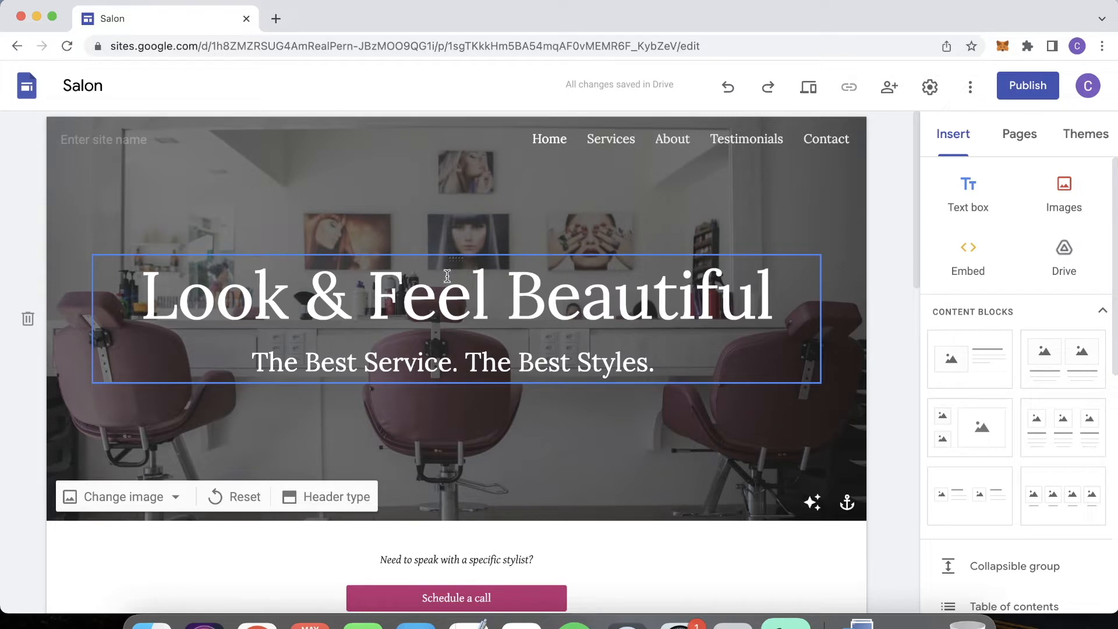
# - Delete the header text box reading "Look & Feel Beautiful" and undo the deletion
pyautogui.moveTo(142, 294); pyautogui.dragTo(674, 369)
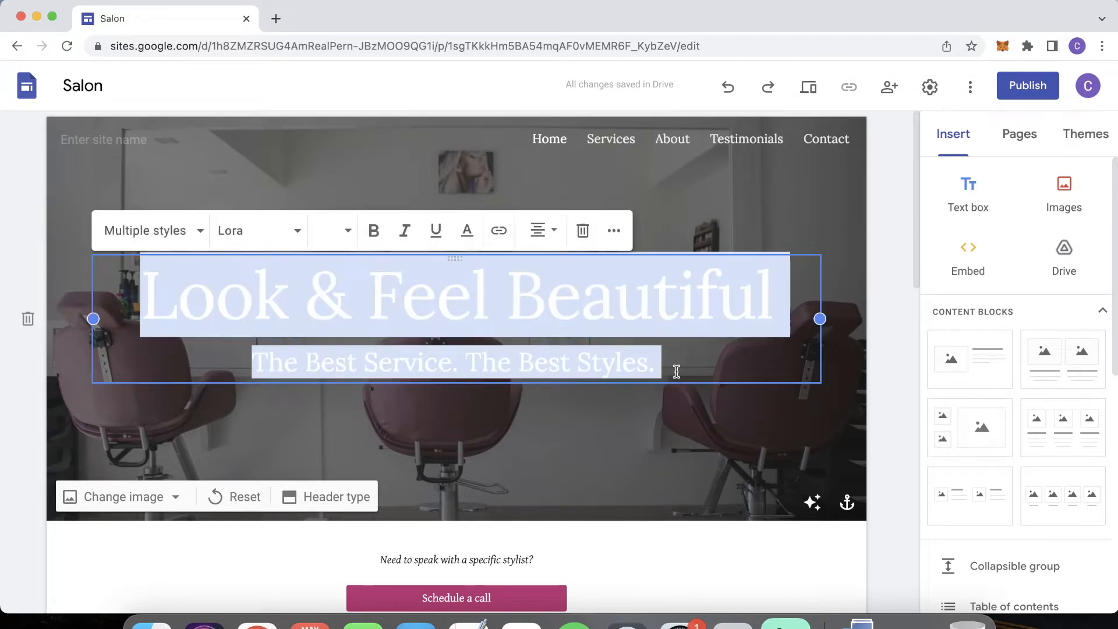
pyautogui.click(885, 391)
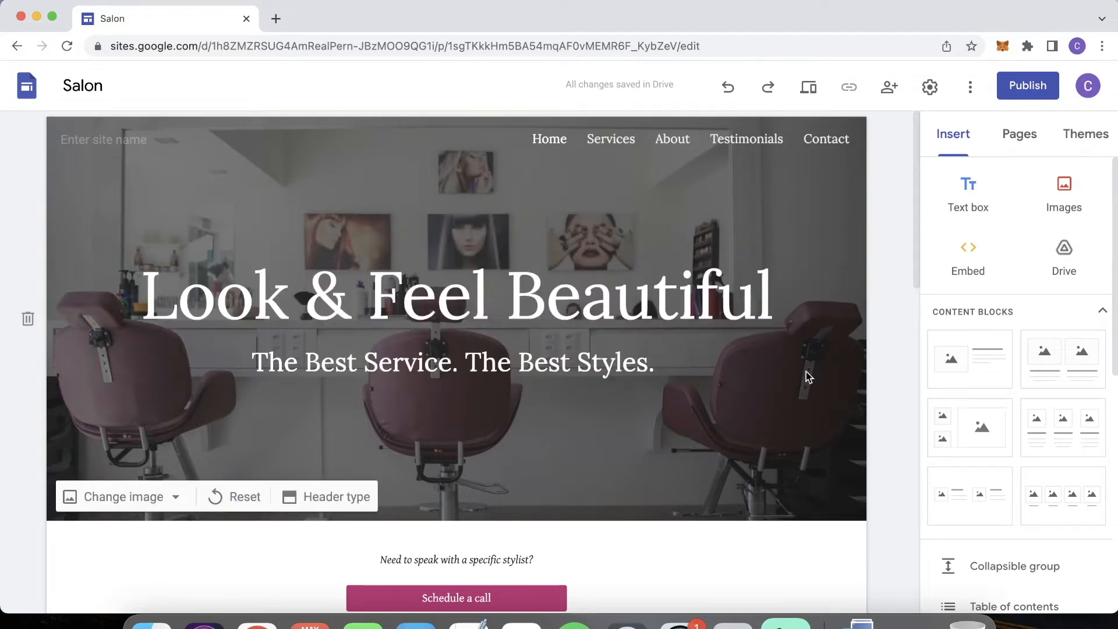
pyautogui.click(270, 301)
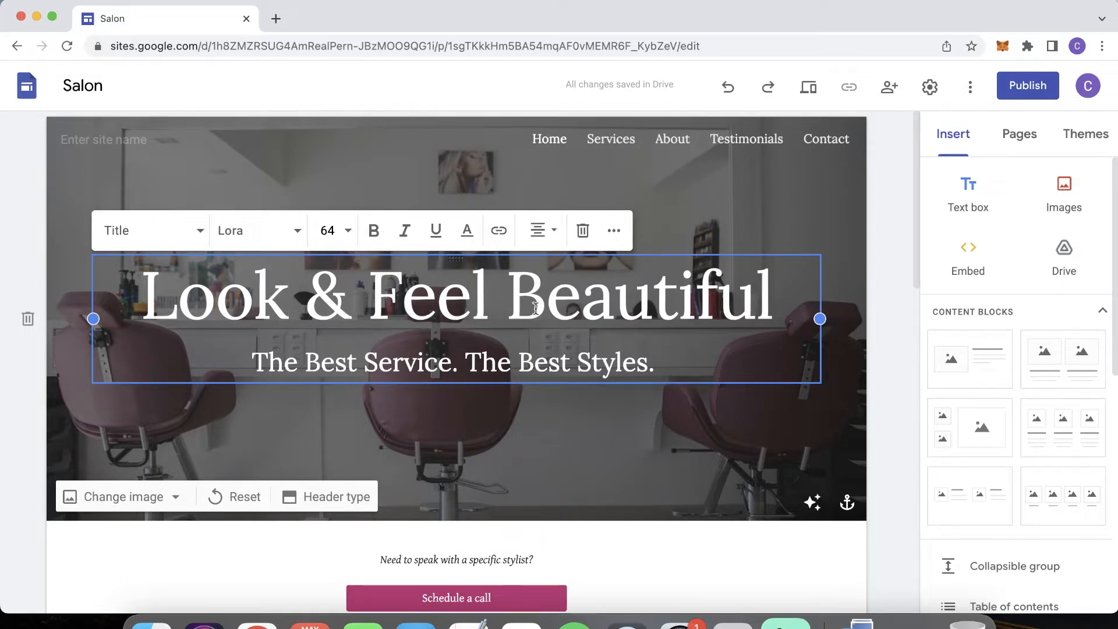
pyautogui.click(583, 232)
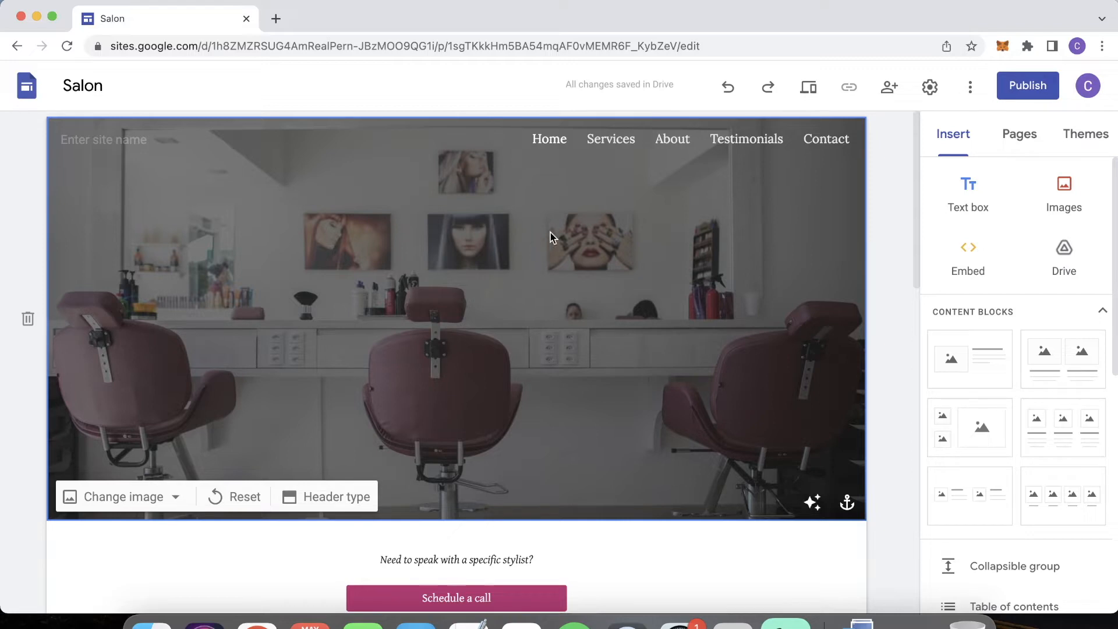
pyautogui.click(728, 89)
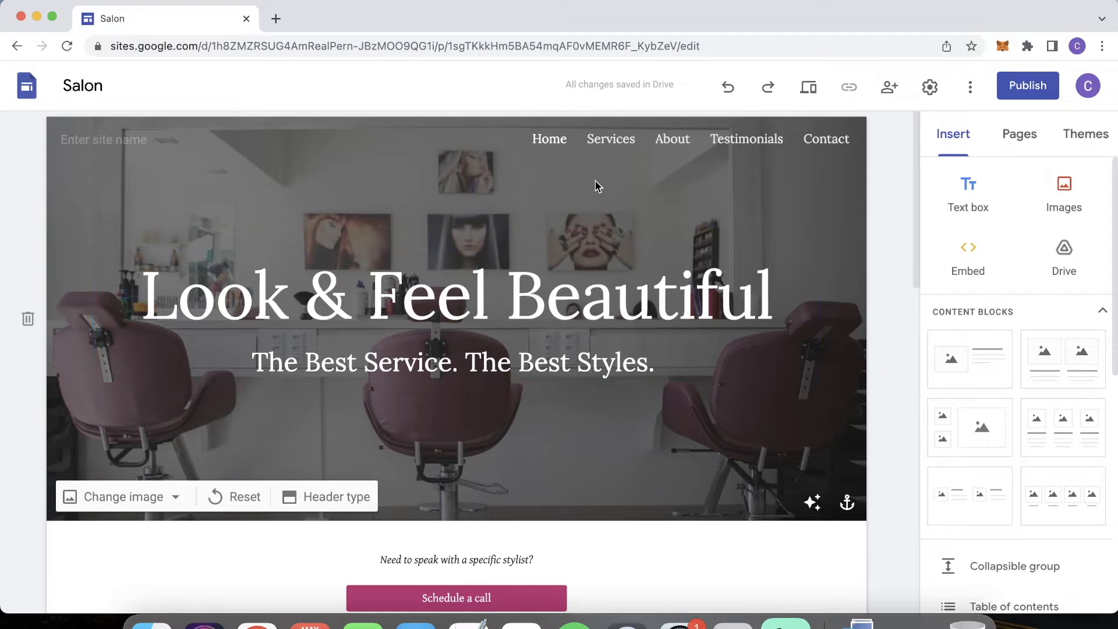
# - View the site's Services page, return to the Home page and review its sections below the header
pyautogui.scroll(-1, 815, 376)
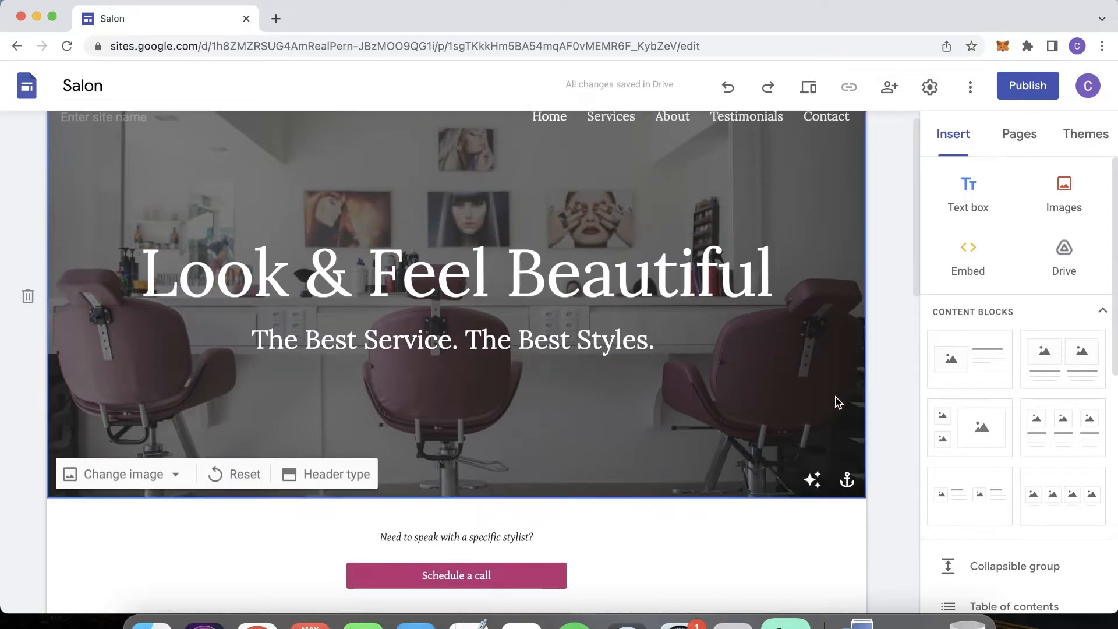
pyautogui.scroll(1, 650, 183)
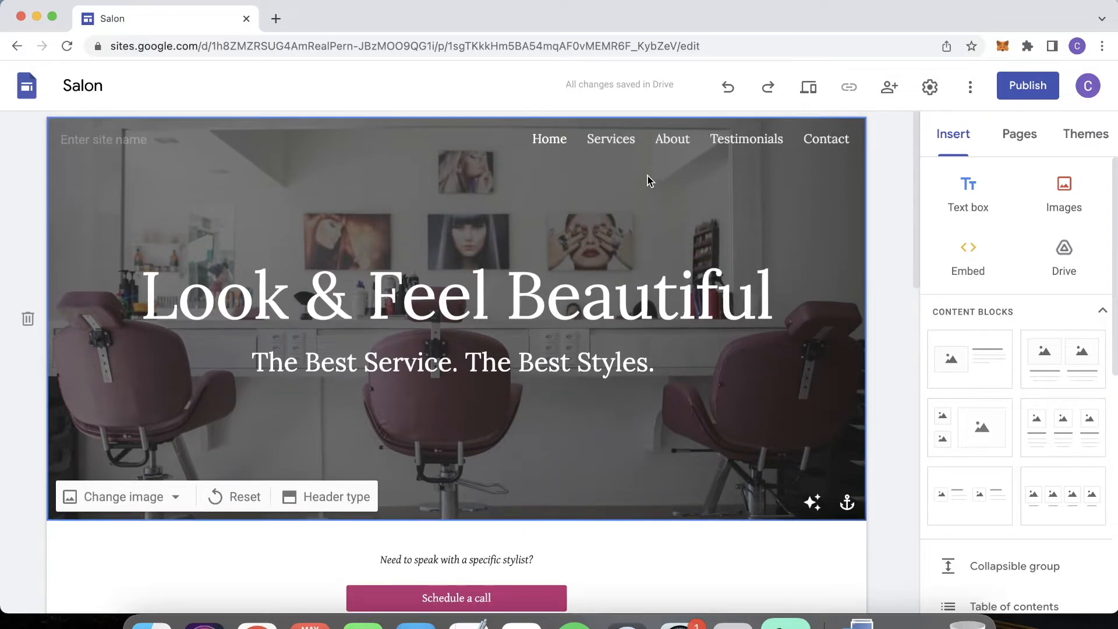
pyautogui.click(609, 140)
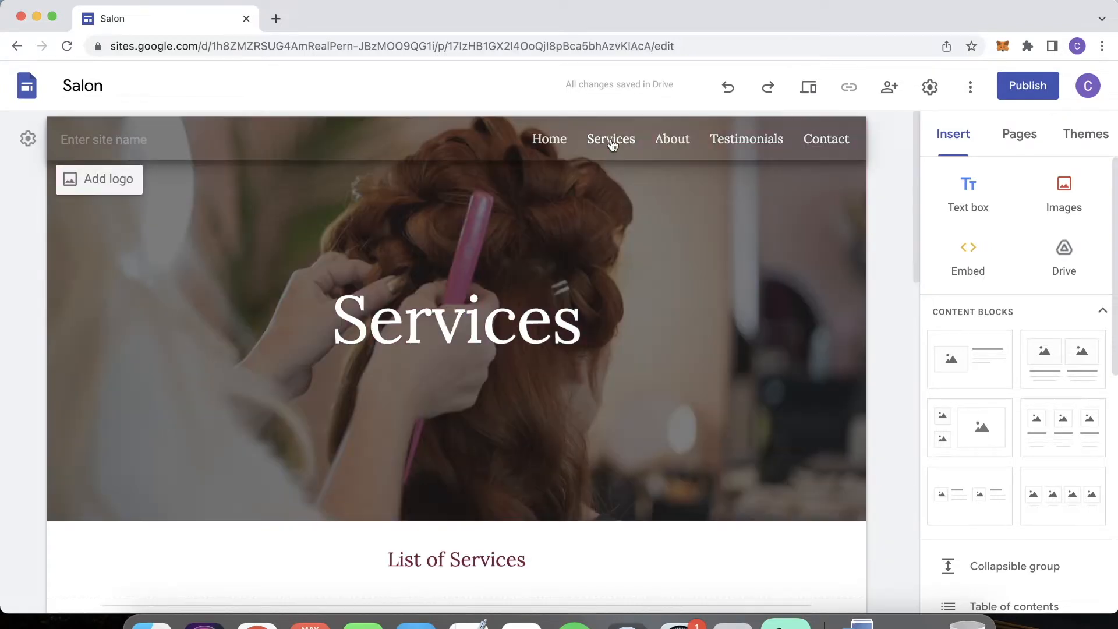
pyautogui.click(549, 141)
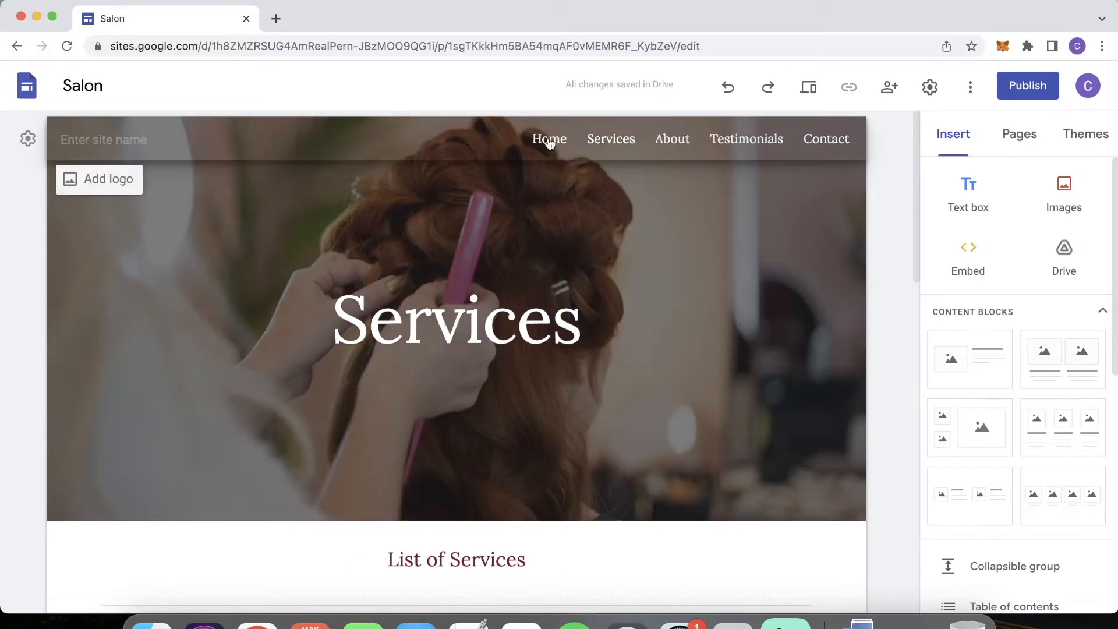
pyautogui.scroll(-1, 15, 233)
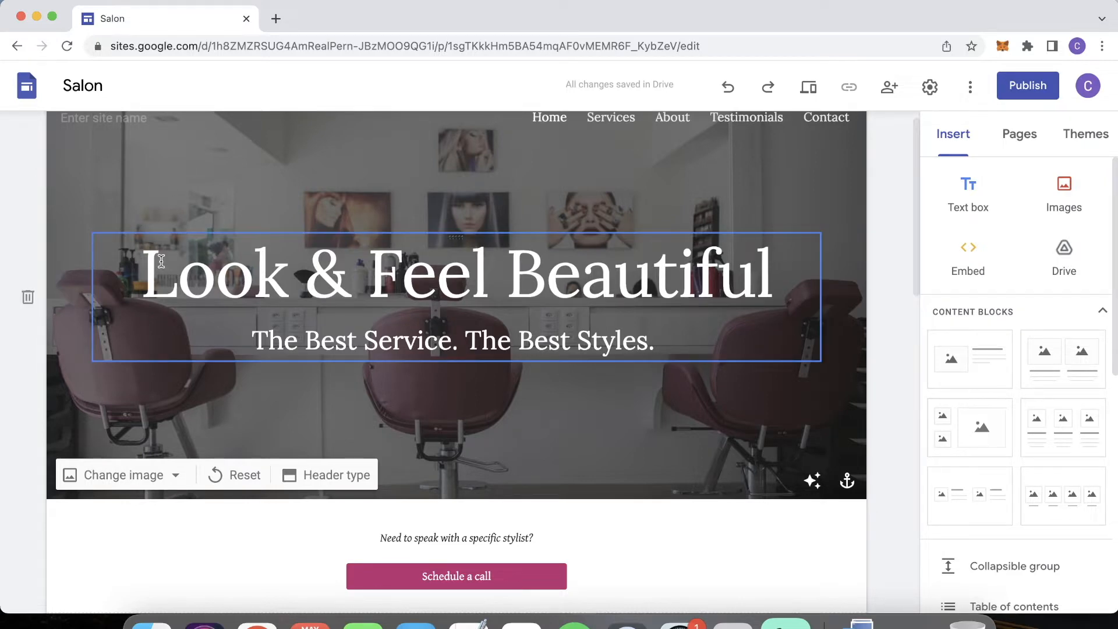
pyautogui.scroll(-5, 161, 260)
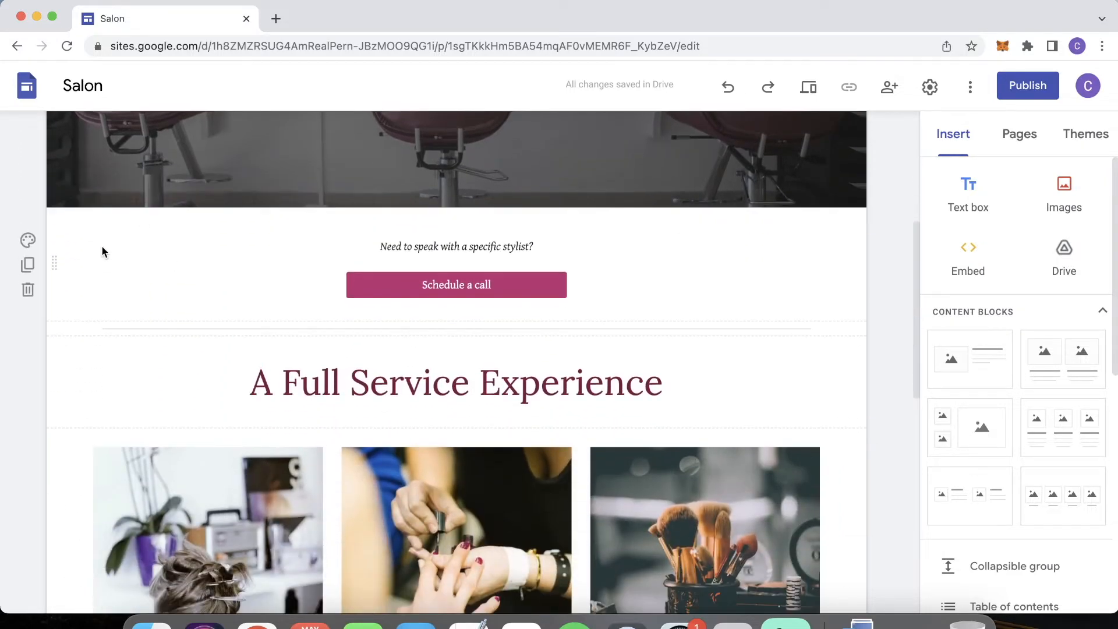
pyautogui.click(138, 271)
pyautogui.click(152, 364)
pyautogui.click(137, 285)
pyautogui.click(75, 351)
pyautogui.click(127, 288)
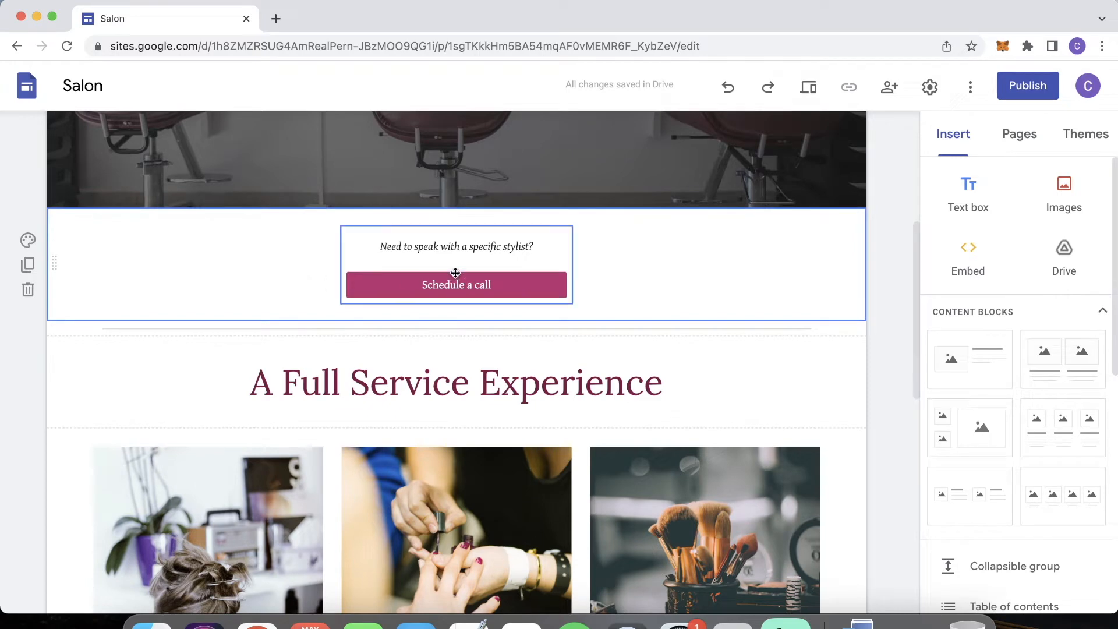
# - Delete the "Need to speak with a specific stylist?" text and the "Schedule a call" button below the Home page header
pyautogui.click(548, 243)
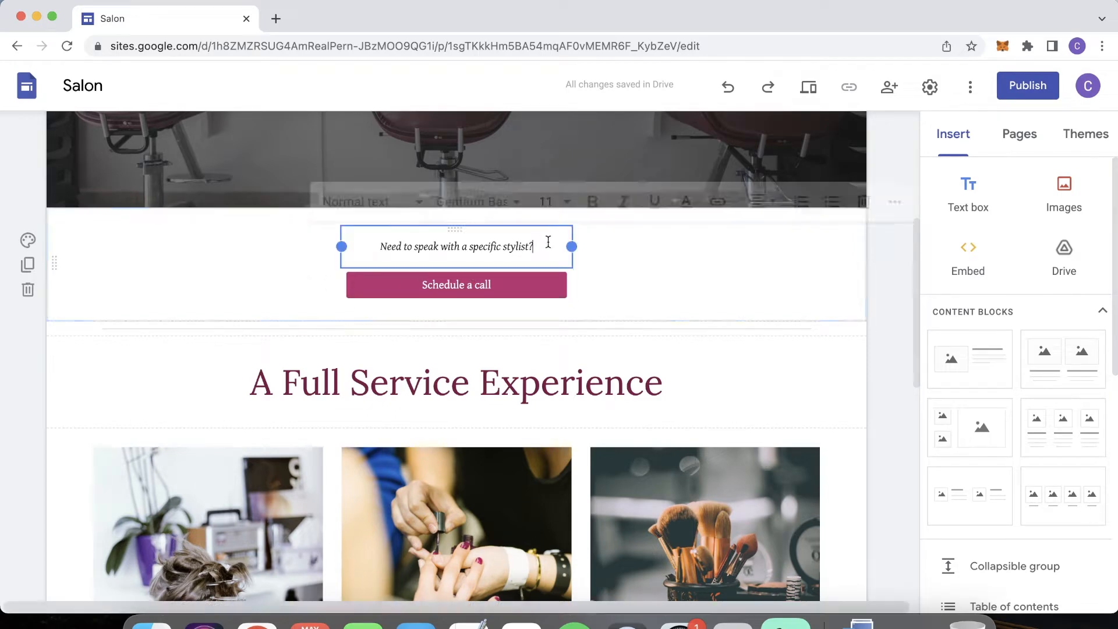
pyautogui.click(866, 202)
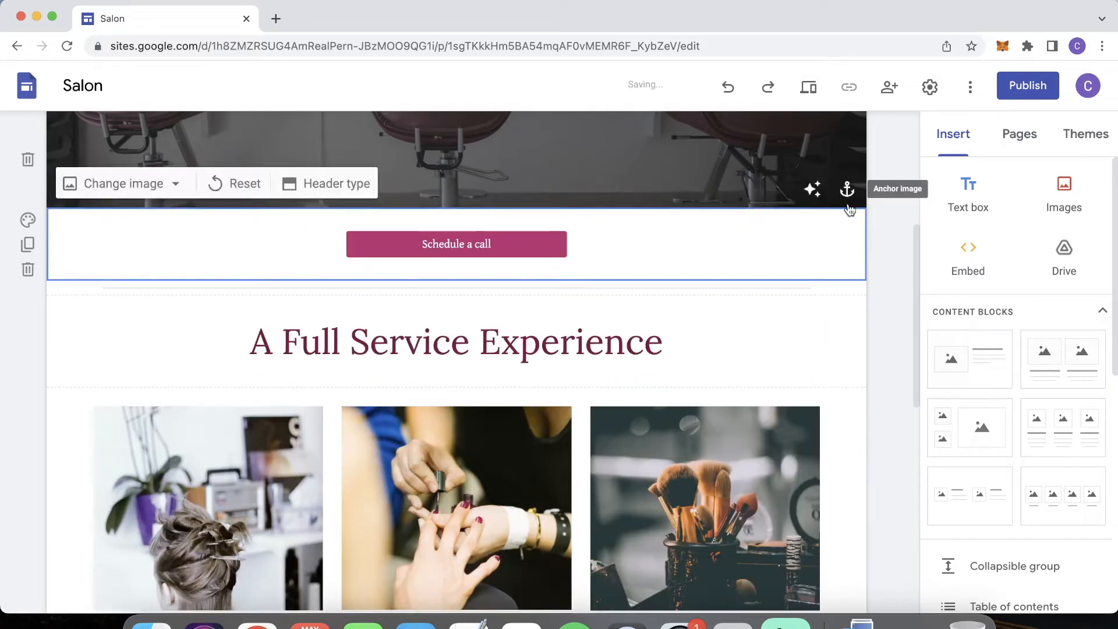
pyautogui.scroll(4, 577, 239)
pyautogui.click(549, 440)
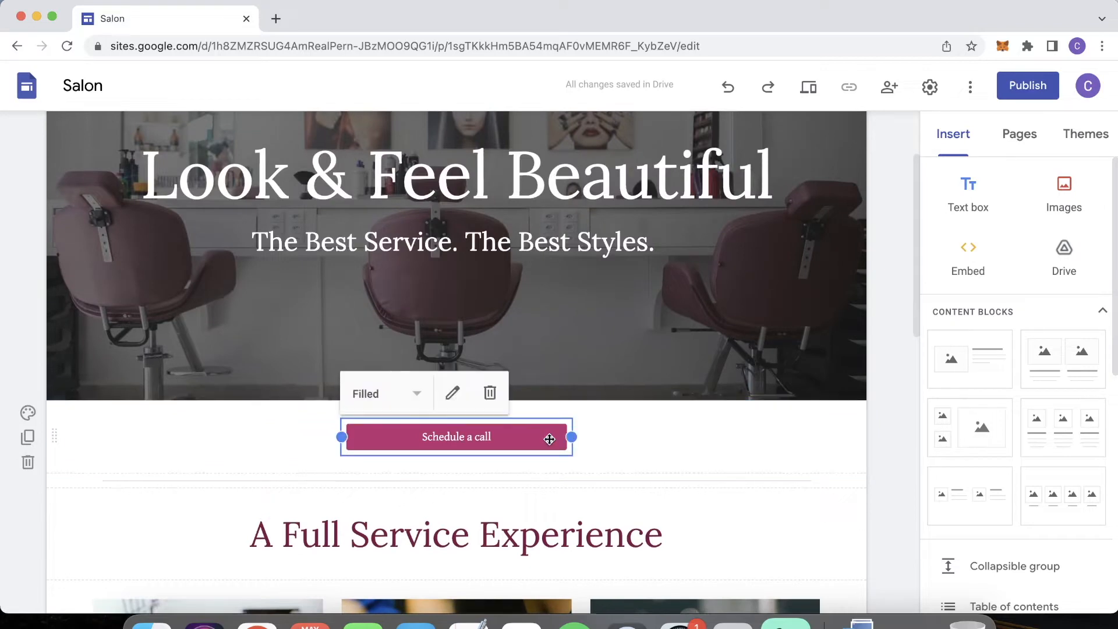
pyautogui.click(489, 393)
pyautogui.scroll(-2, 421, 455)
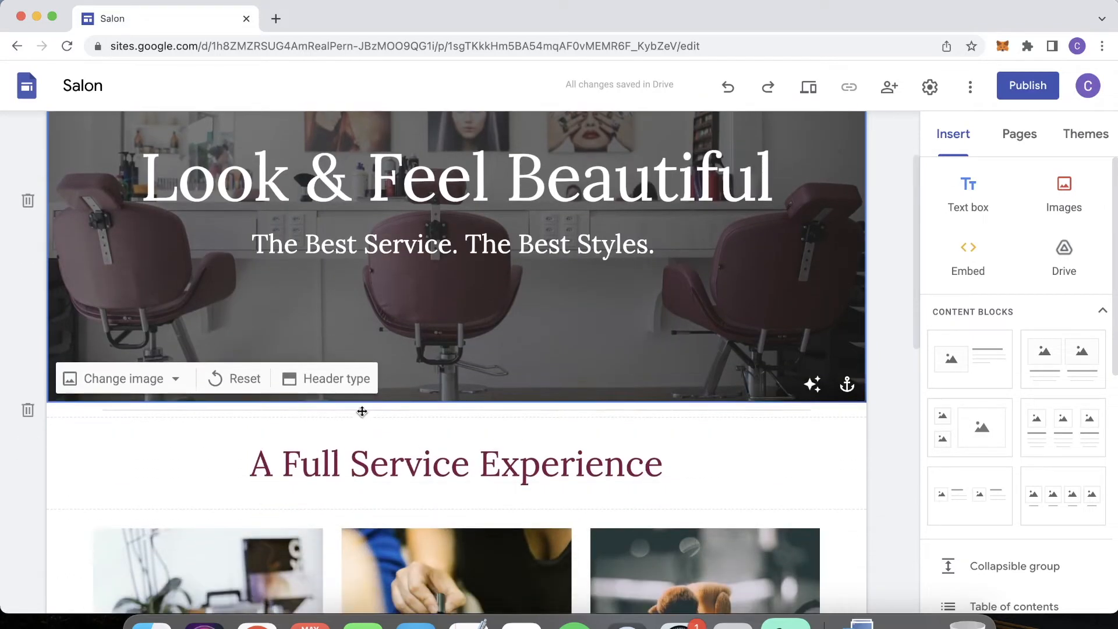
# - Try section colors Style 3 and Style 2 on the "A Full Service Experience" section, returning it to Style 1
pyautogui.click(141, 432)
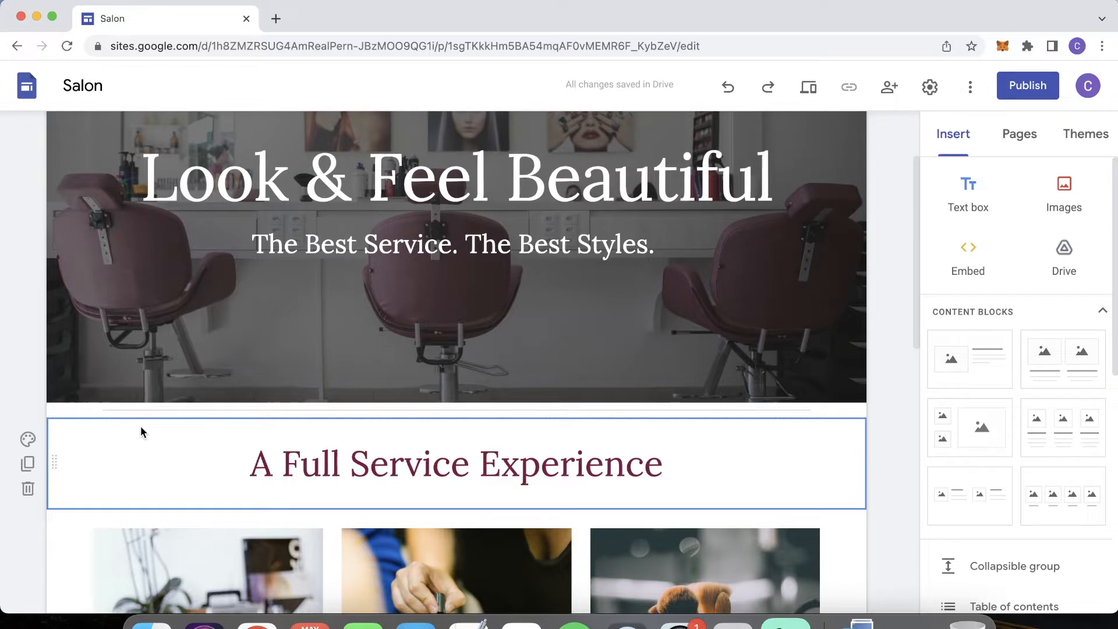
pyautogui.click(28, 441)
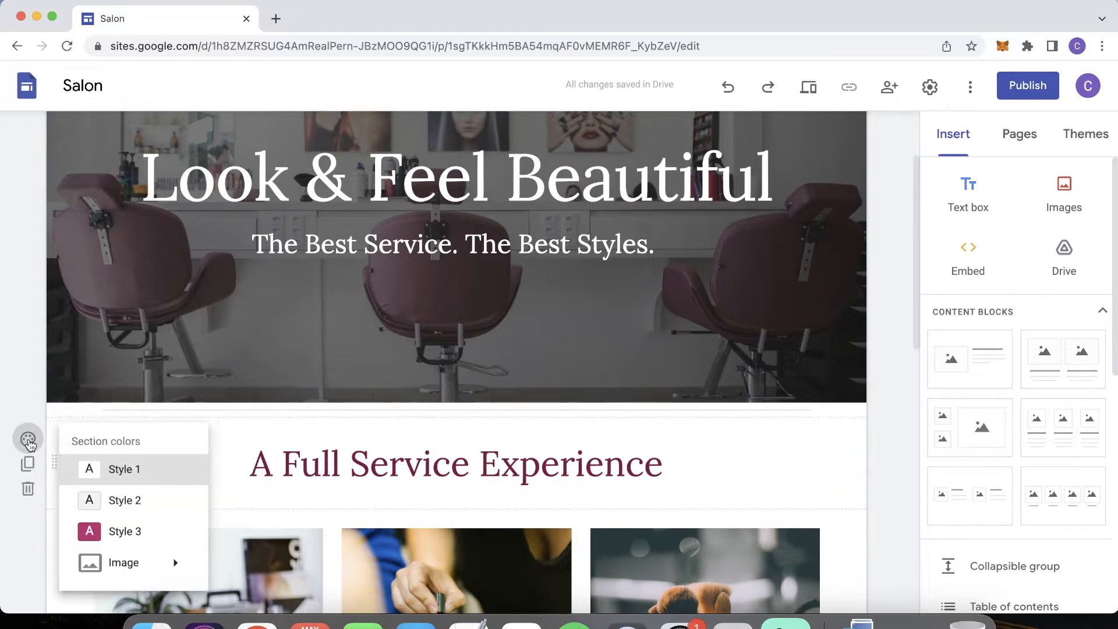
pyautogui.click(129, 533)
pyautogui.scroll(-1, 220, 452)
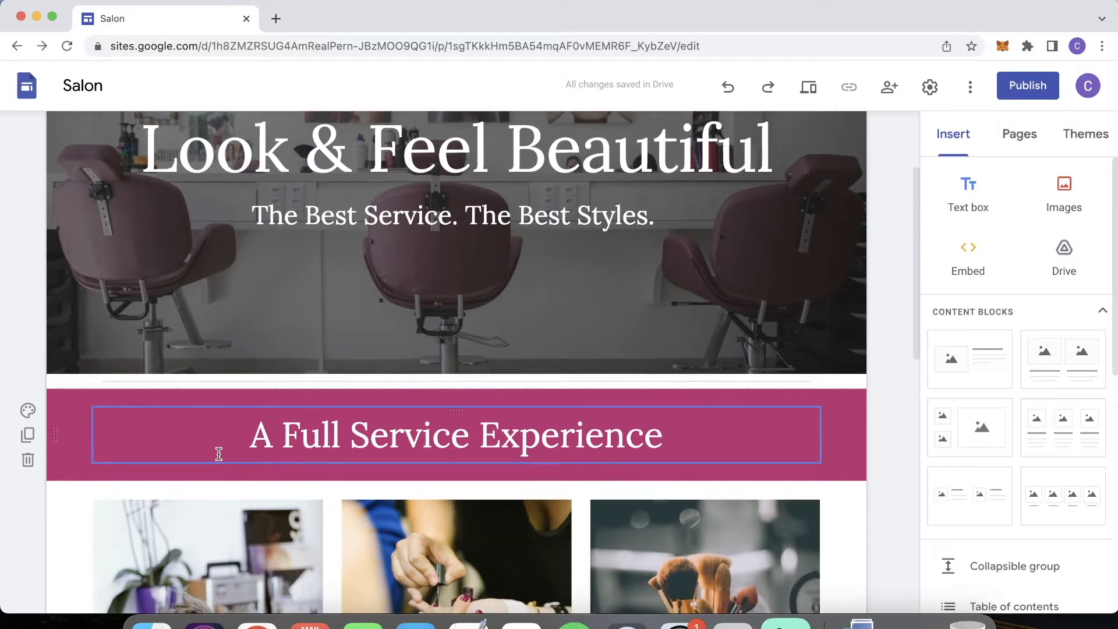
pyautogui.click(28, 410)
pyautogui.click(108, 471)
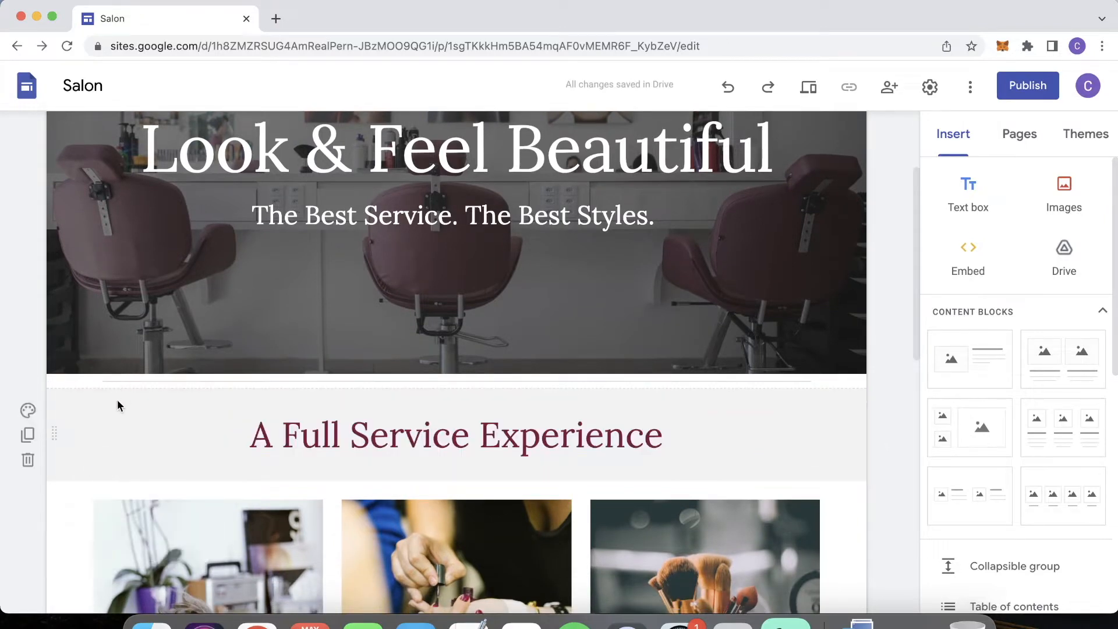
pyautogui.click(29, 411)
pyautogui.moveTo(111, 535)
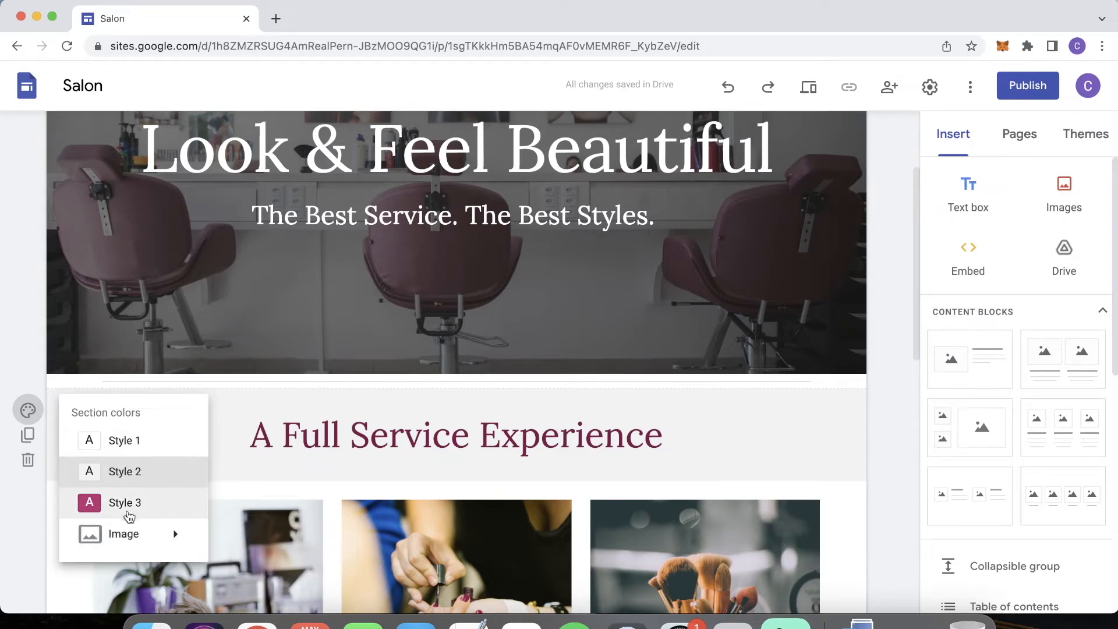
pyautogui.click(132, 440)
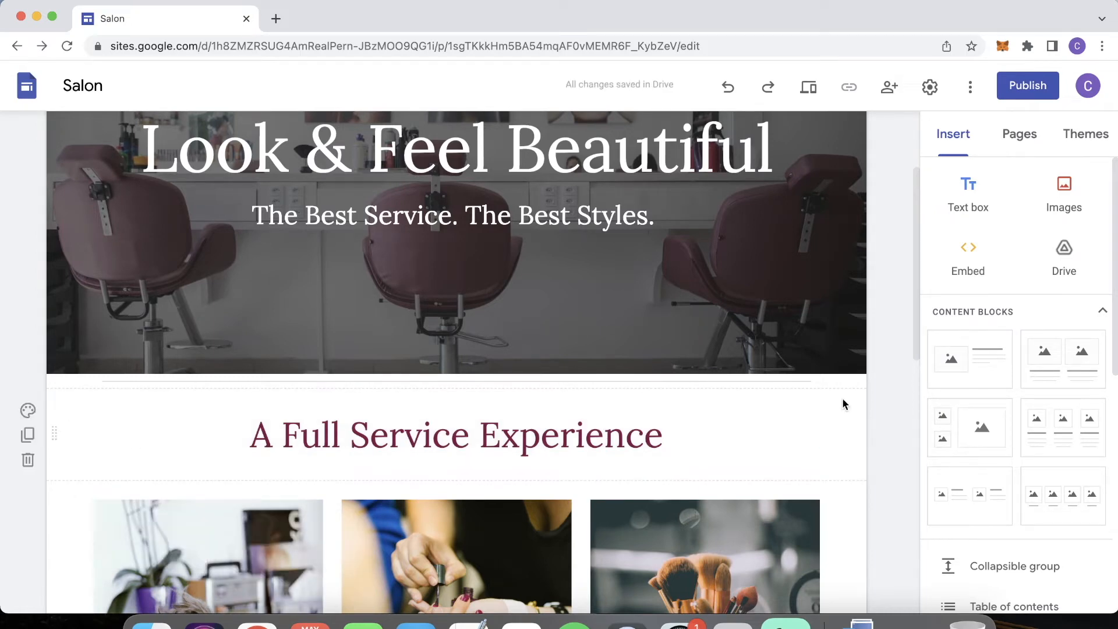
# - Review the whole Home page, from the header through the sections beneath it
pyautogui.click(794, 424)
pyautogui.scroll(1, 793, 424)
pyautogui.click(883, 349)
pyautogui.scroll(2, 882, 349)
pyautogui.scroll(-10, 881, 349)
pyautogui.scroll(10, 881, 349)
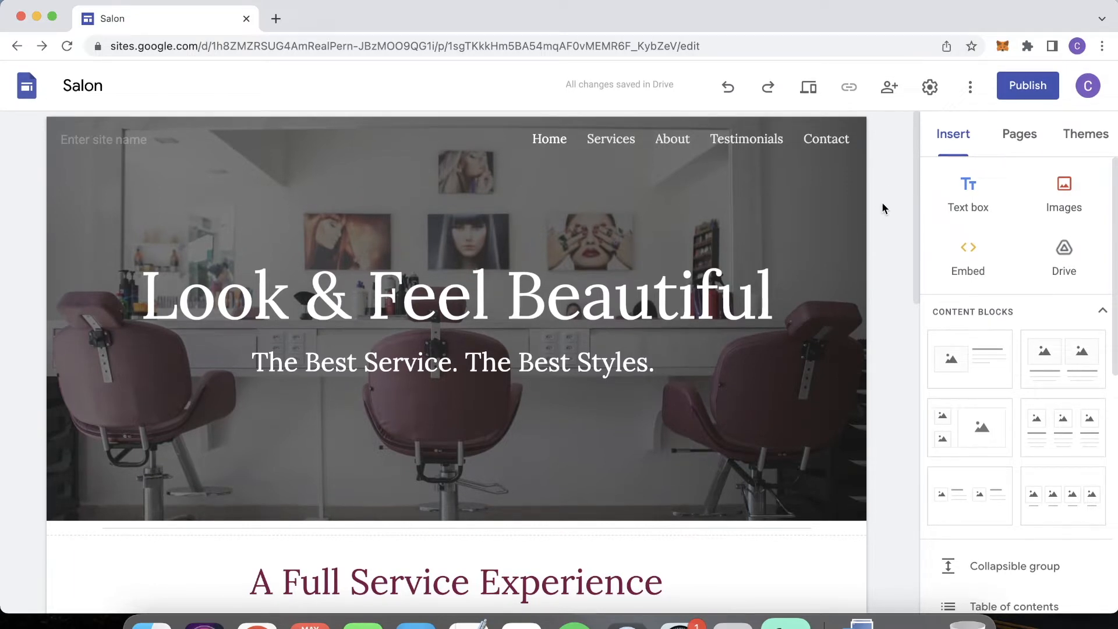
pyautogui.scroll(-5, 898, 165)
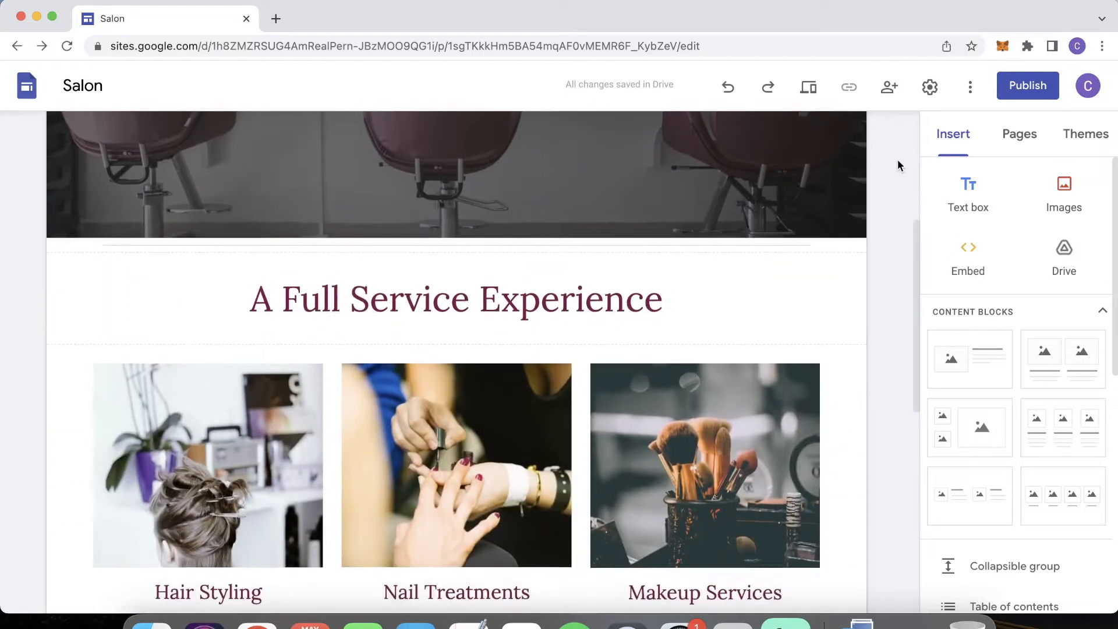
pyautogui.scroll(-1, 194, 339)
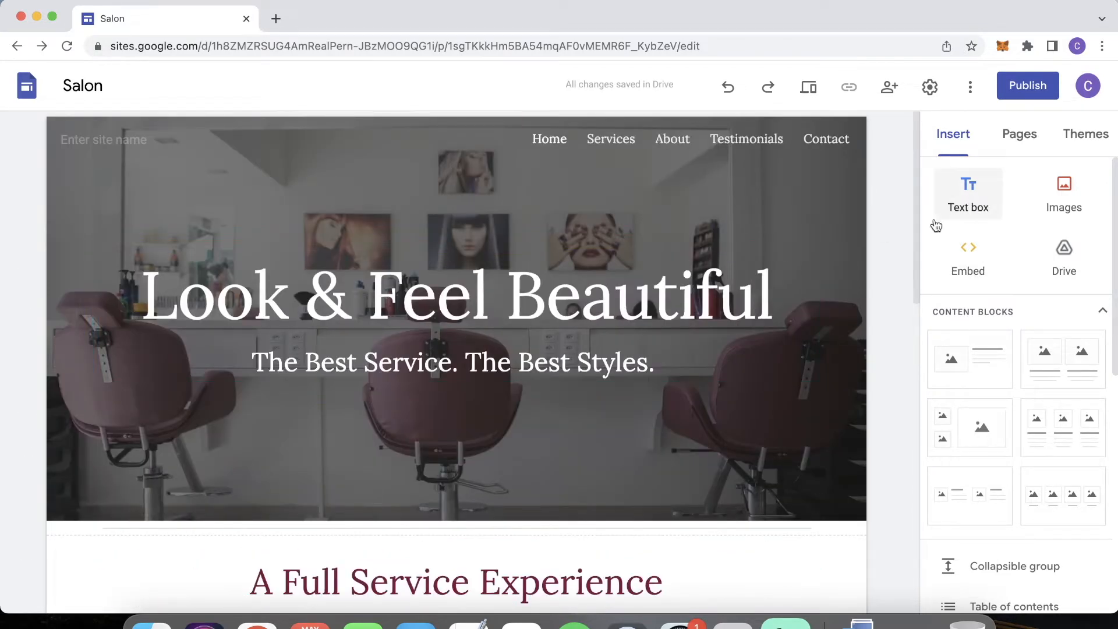
pyautogui.scroll(-3, 569, 374)
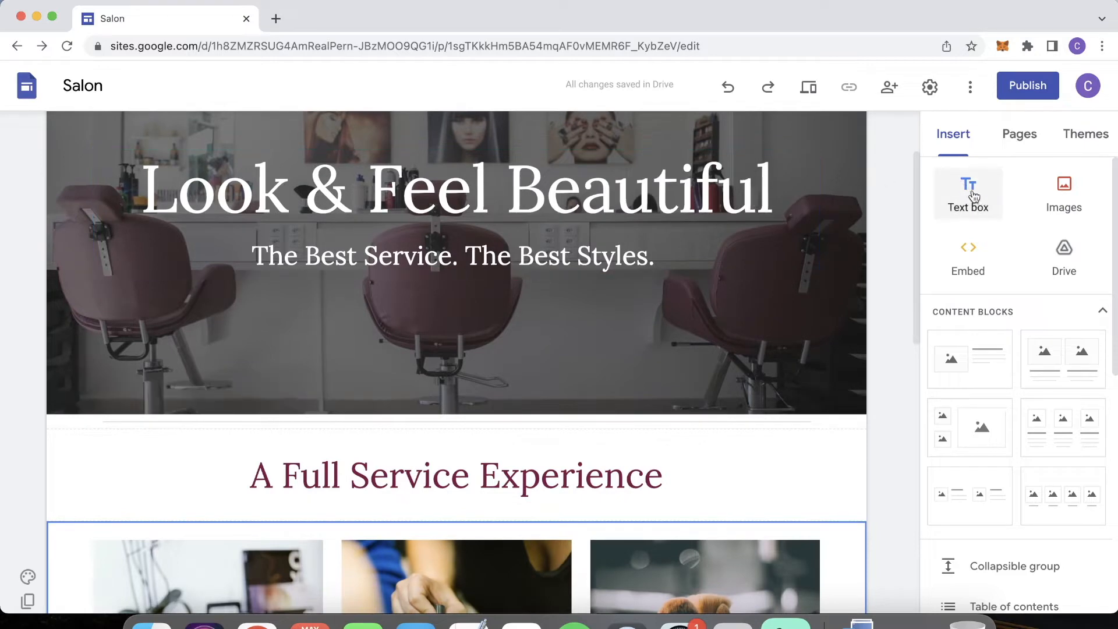
# - Examine the available content block layouts and compare them with the three-image services section on the Home page
pyautogui.click(599, 460)
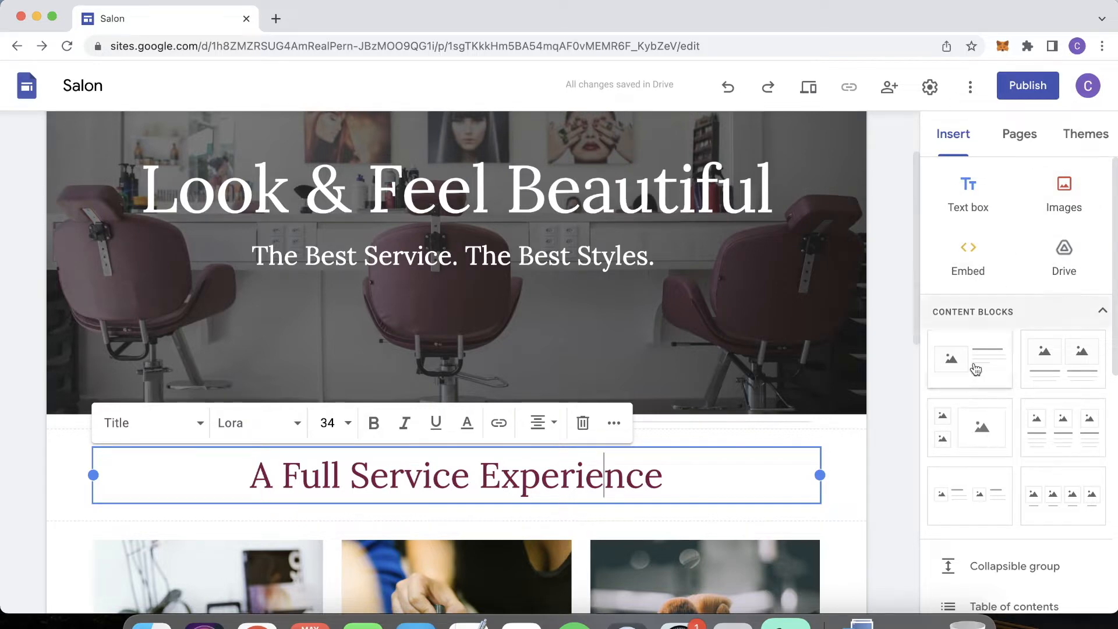
pyautogui.scroll(-3, 998, 344)
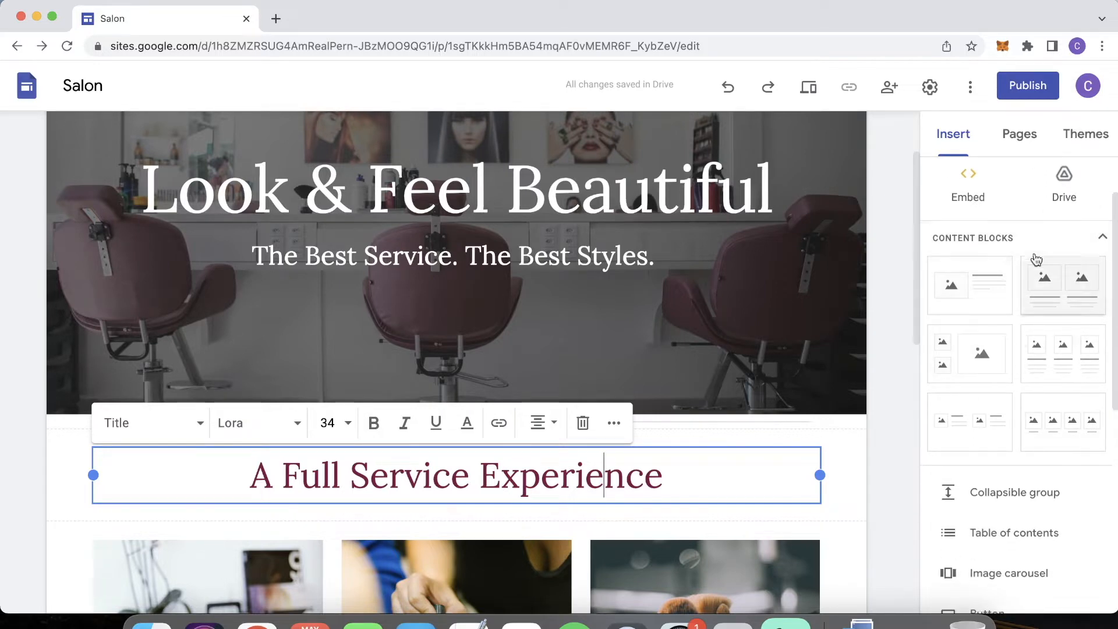
pyautogui.click(849, 475)
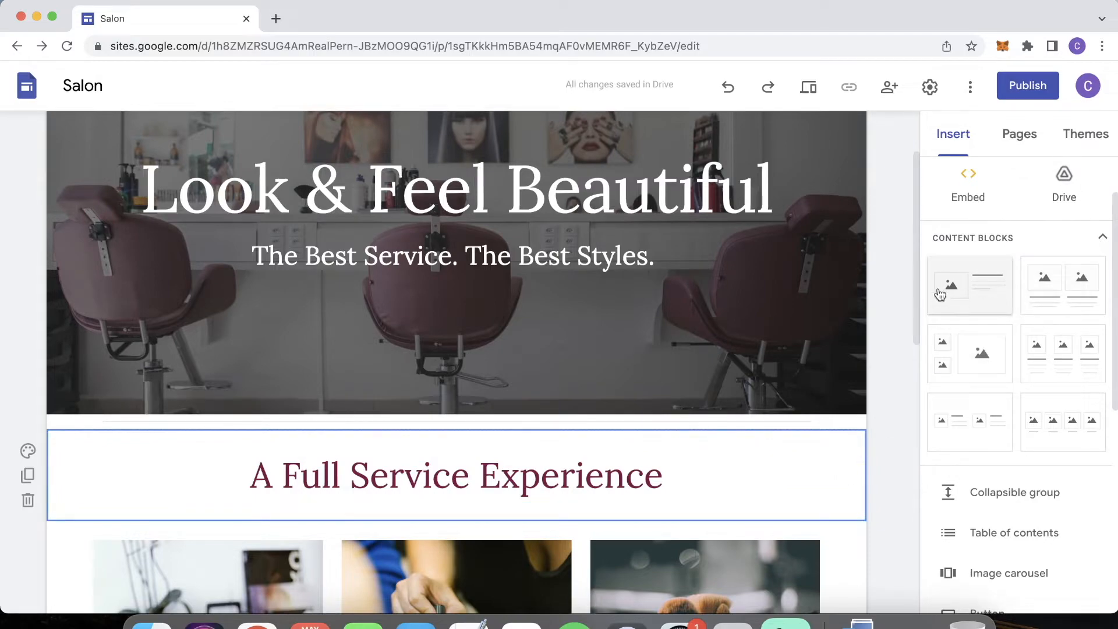
pyautogui.scroll(-5, 737, 495)
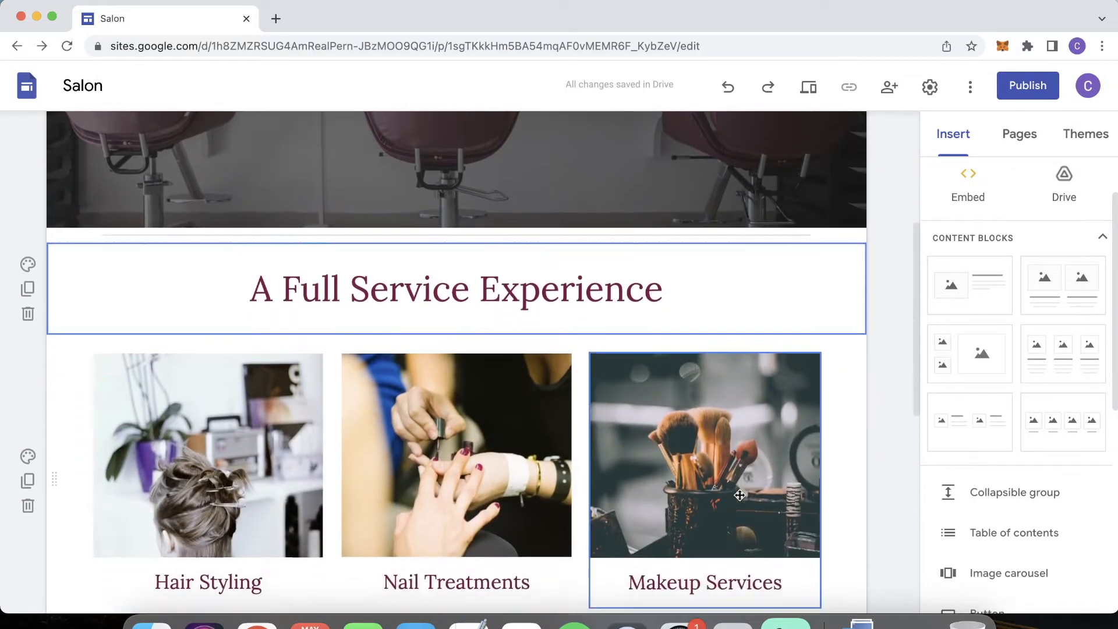
pyautogui.scroll(-2, 739, 498)
pyautogui.scroll(5, 738, 499)
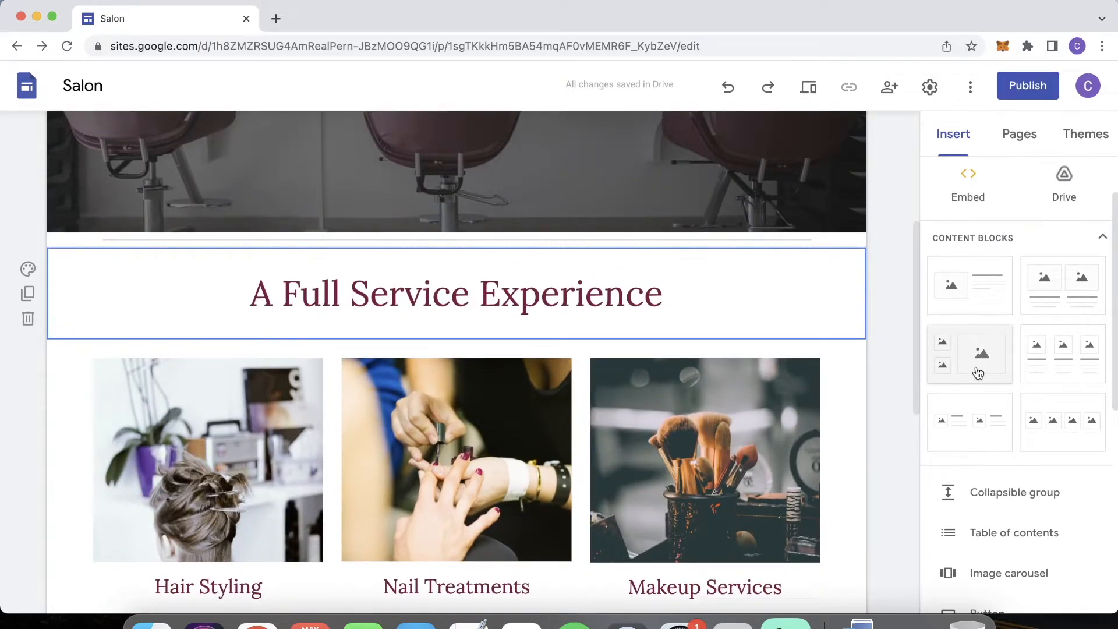
# - Examine the Hair Styling block's caption formatting and its image replacement and crop options without changing them
pyautogui.scroll(-5, 717, 466)
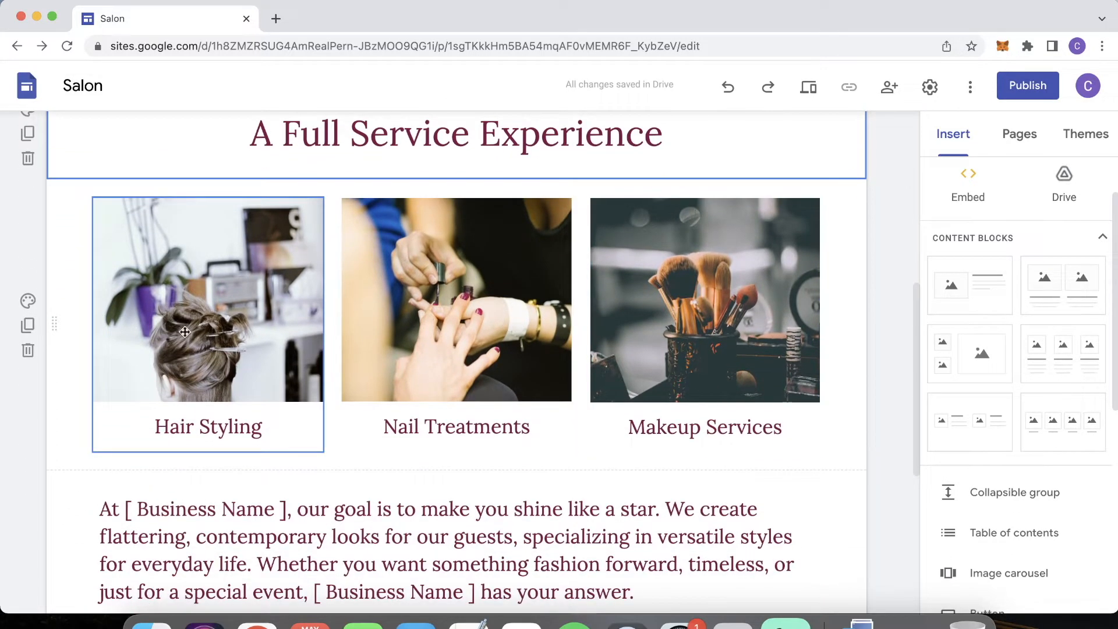
pyautogui.click(262, 430)
pyautogui.moveTo(292, 429); pyautogui.dragTo(151, 429)
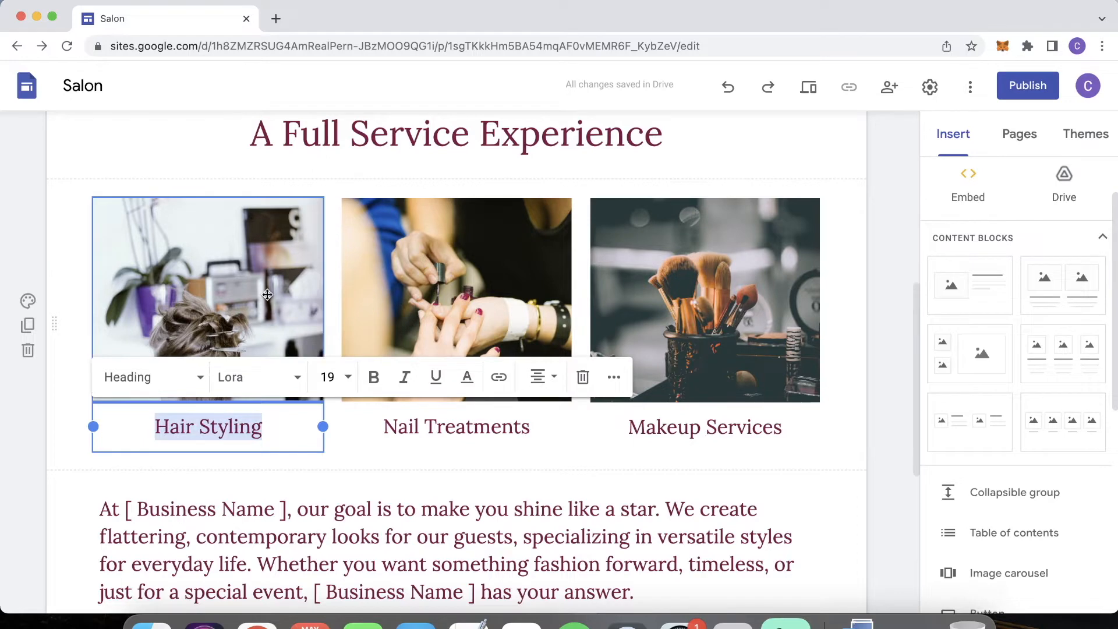
pyautogui.click(236, 309)
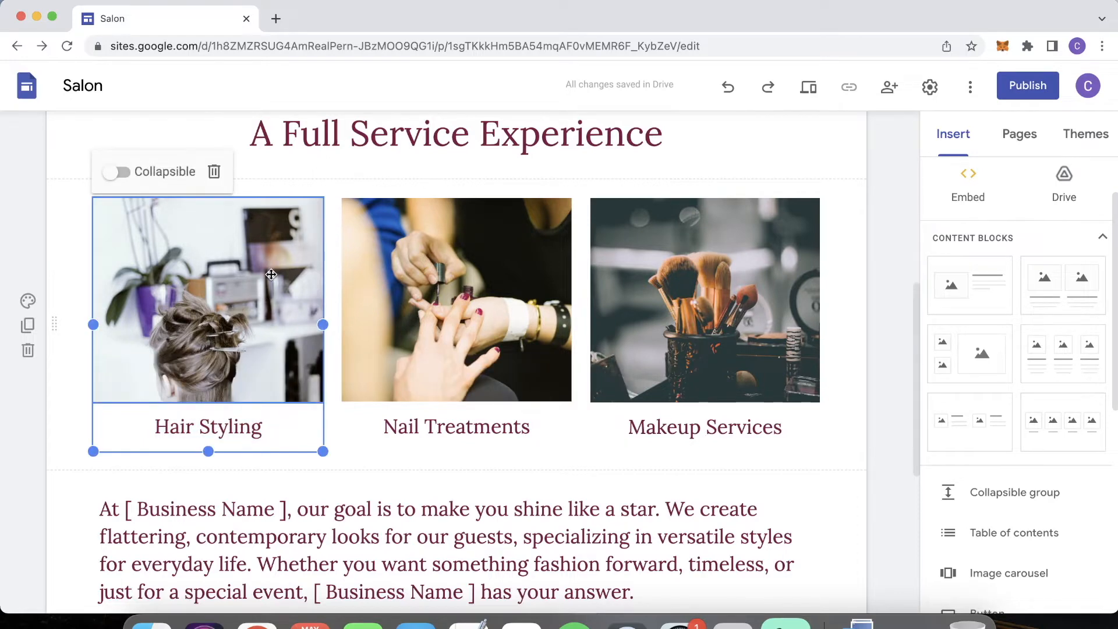
pyautogui.click(270, 274)
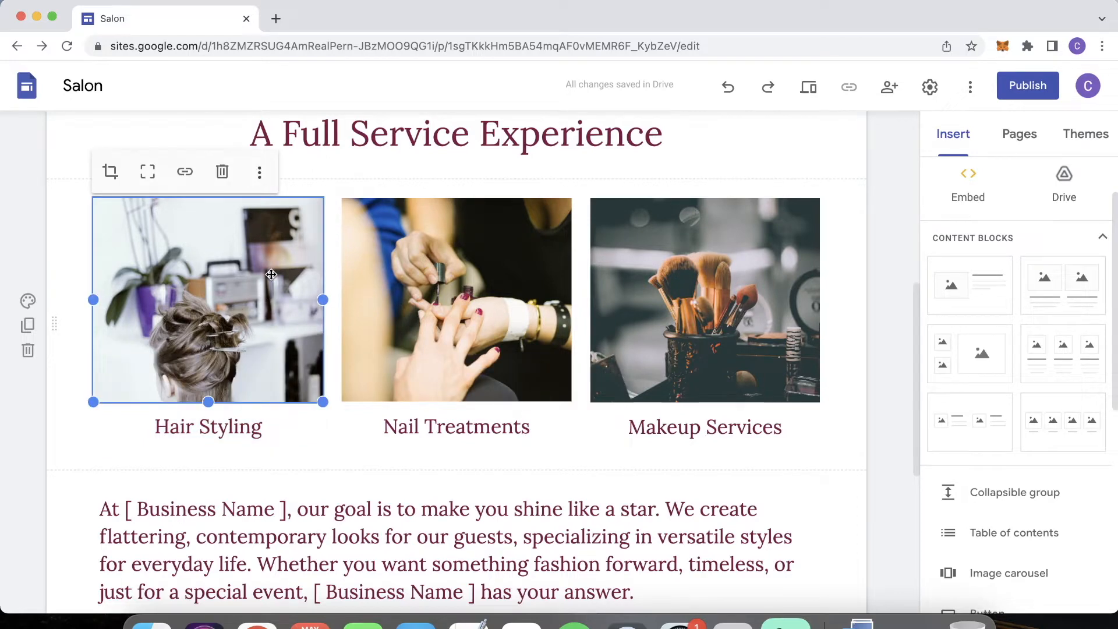
pyautogui.click(259, 172)
pyautogui.moveTo(260, 178)
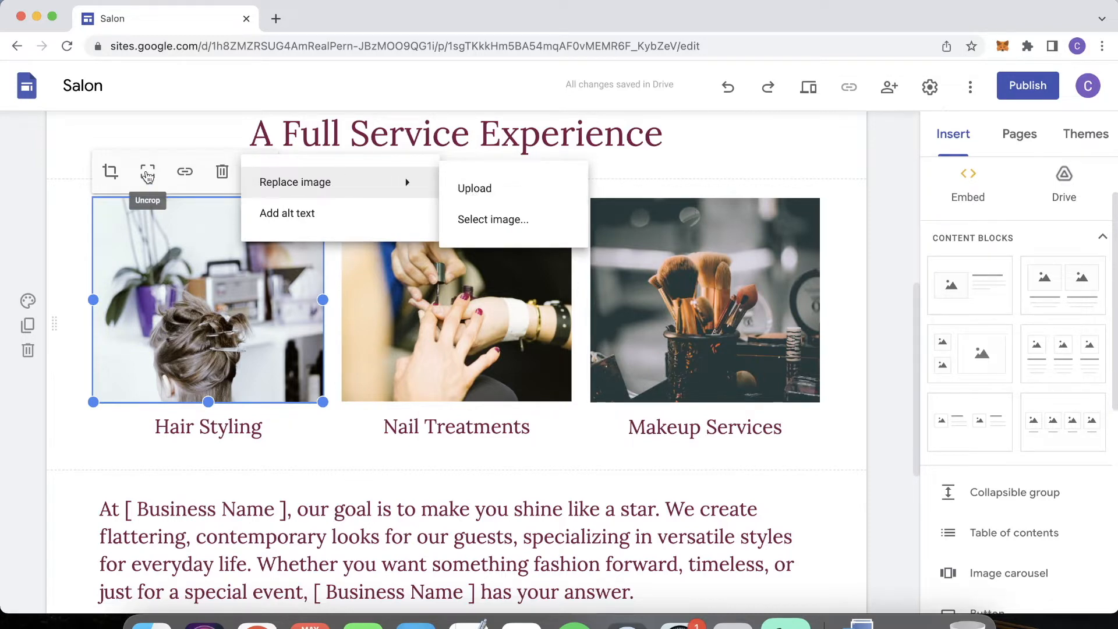
pyautogui.click(110, 171)
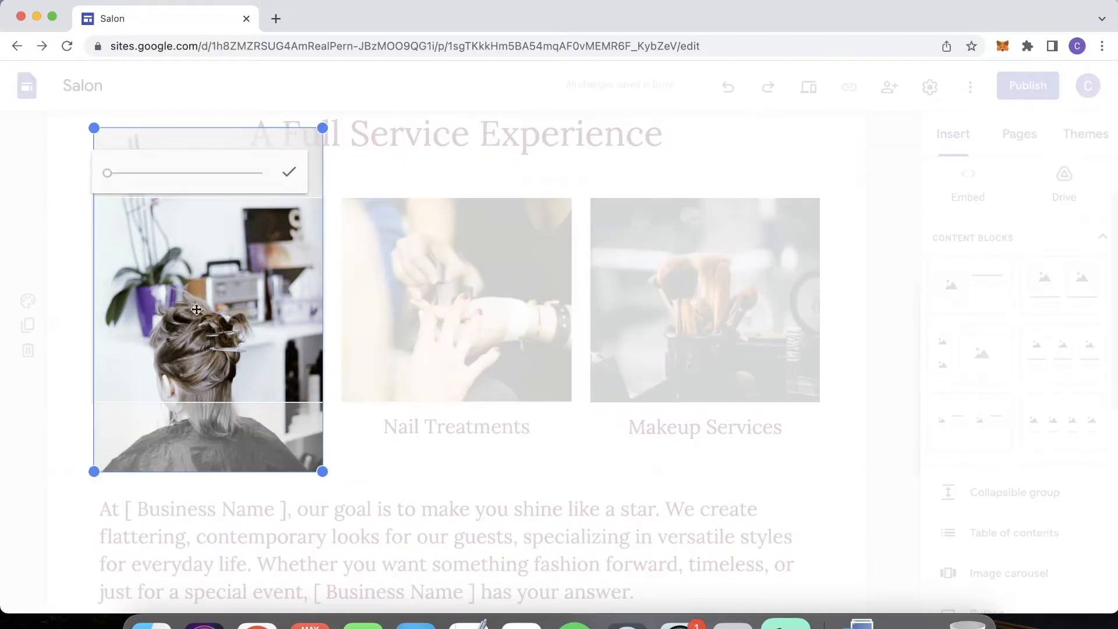
pyautogui.click(36, 370)
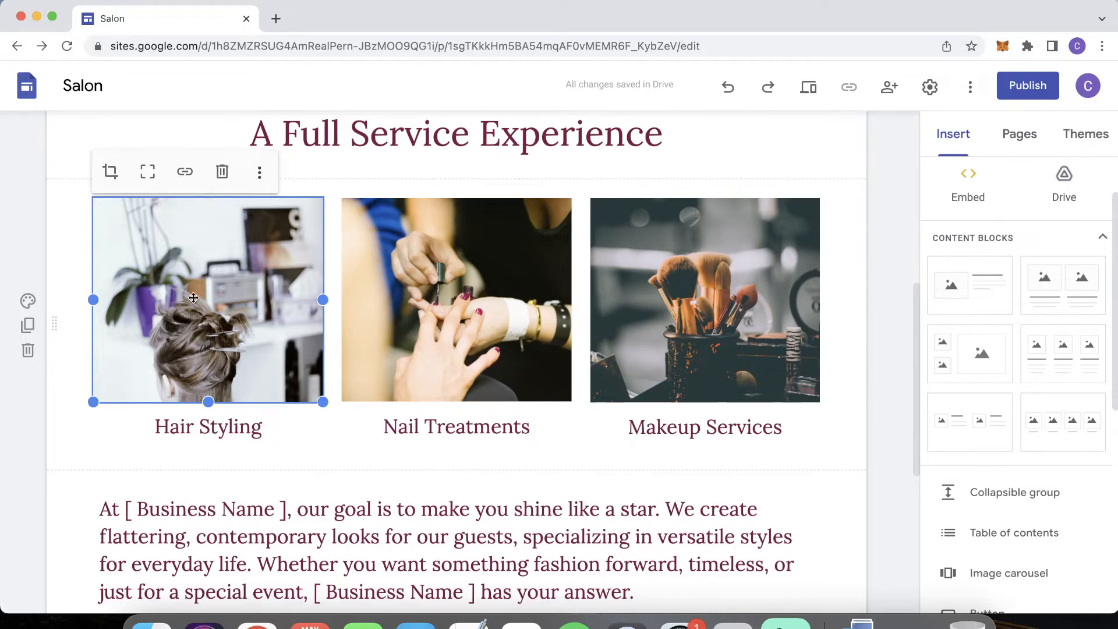
pyautogui.click(278, 431)
pyautogui.moveTo(278, 431); pyautogui.dragTo(118, 432)
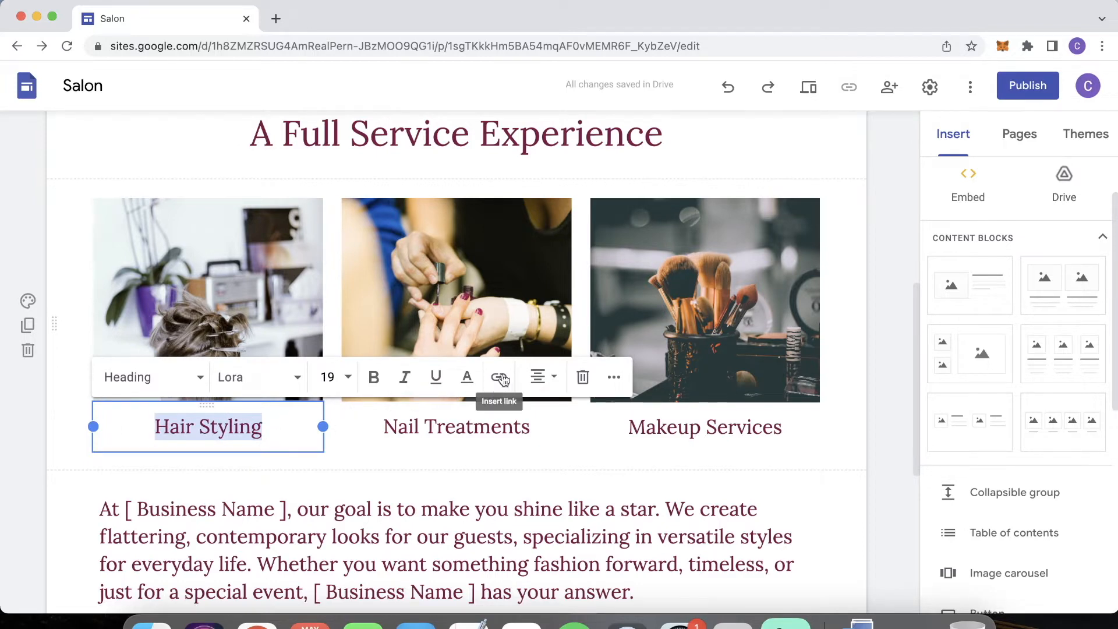
pyautogui.click(891, 370)
# - Look through the elements that can be inserted on the page, including those listed below the content blocks
pyautogui.scroll(3, 890, 371)
pyautogui.scroll(5, 891, 375)
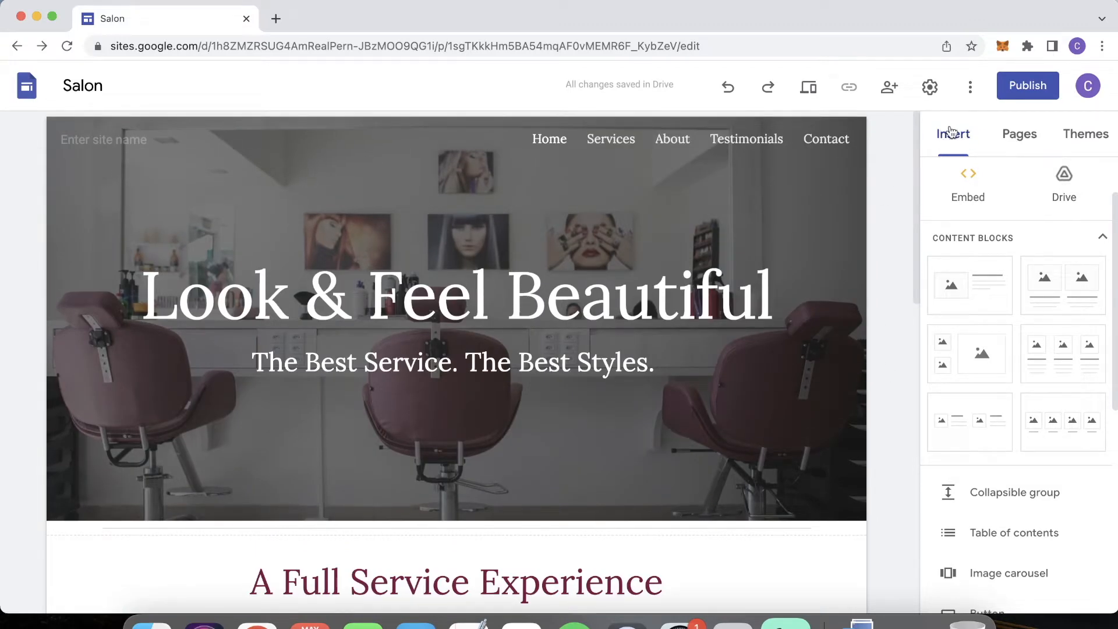
pyautogui.scroll(-7, 965, 315)
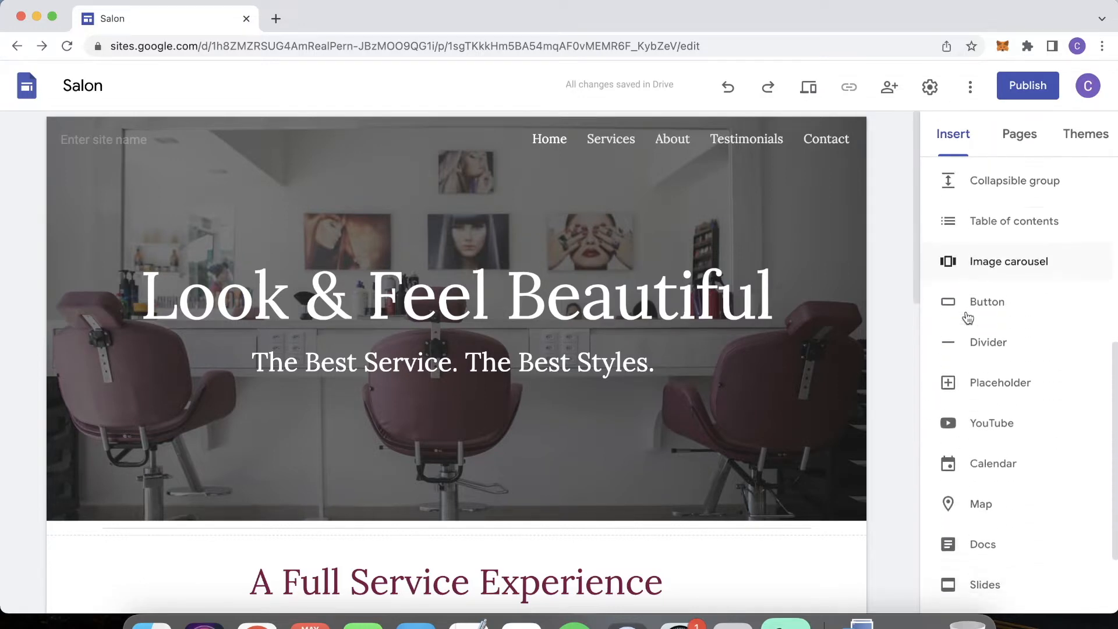
pyautogui.scroll(7, 961, 402)
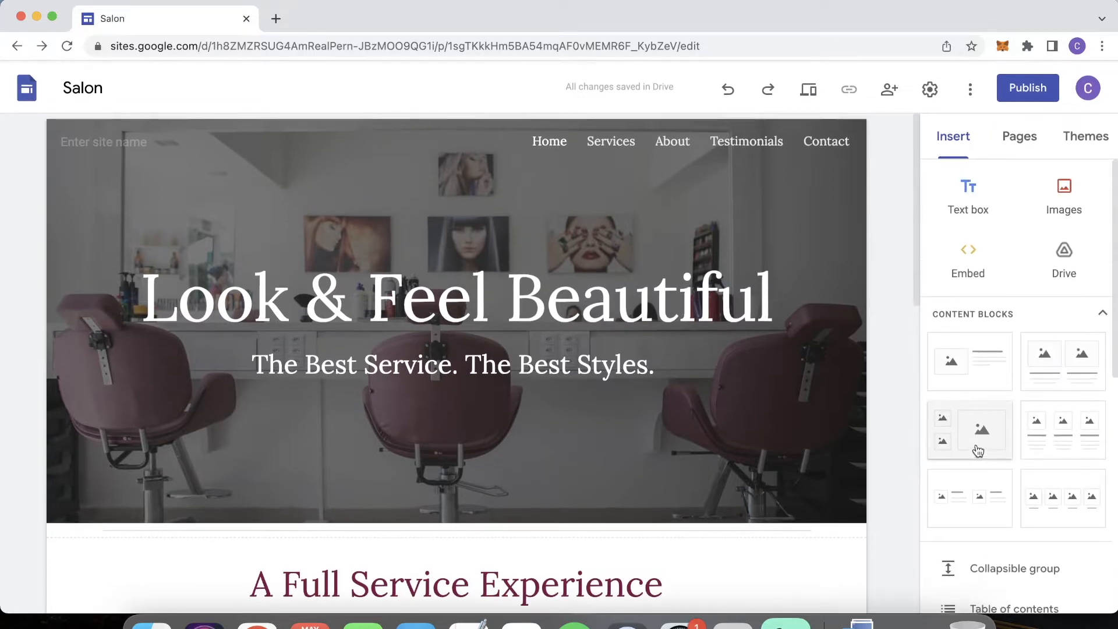
# - Rename the Services page to Products in its page properties
pyautogui.click(1017, 144)
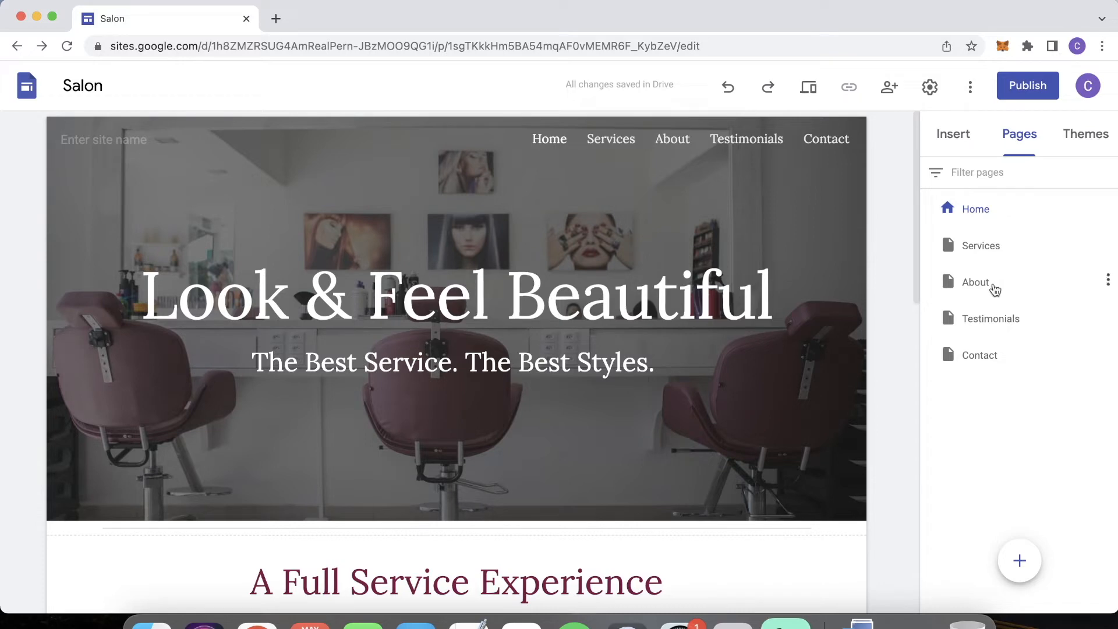
pyautogui.click(1108, 245)
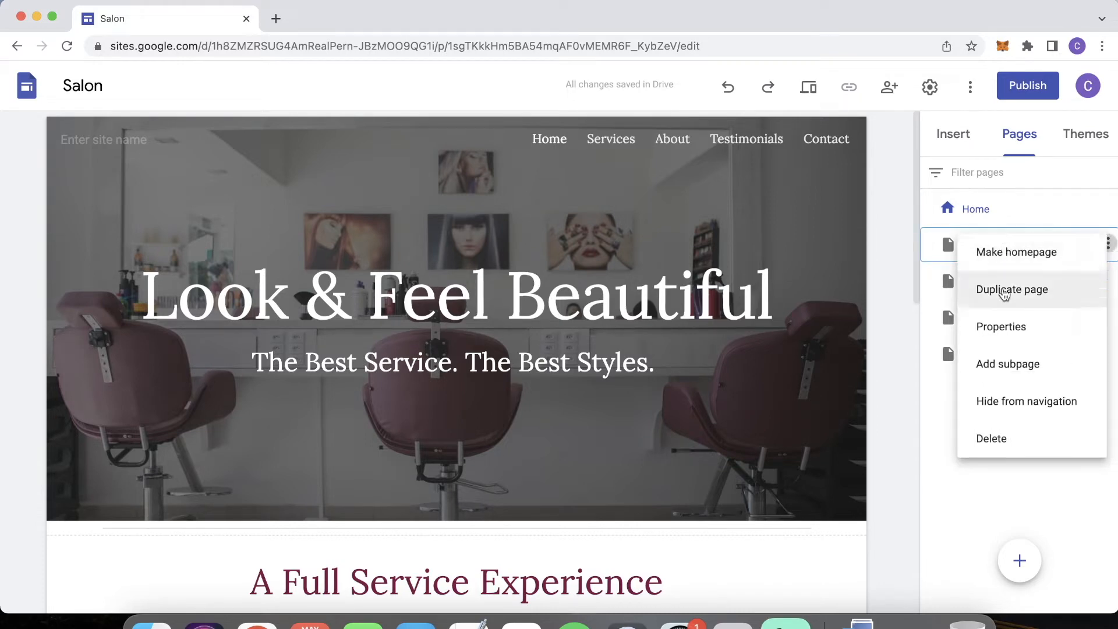
pyautogui.click(1005, 326)
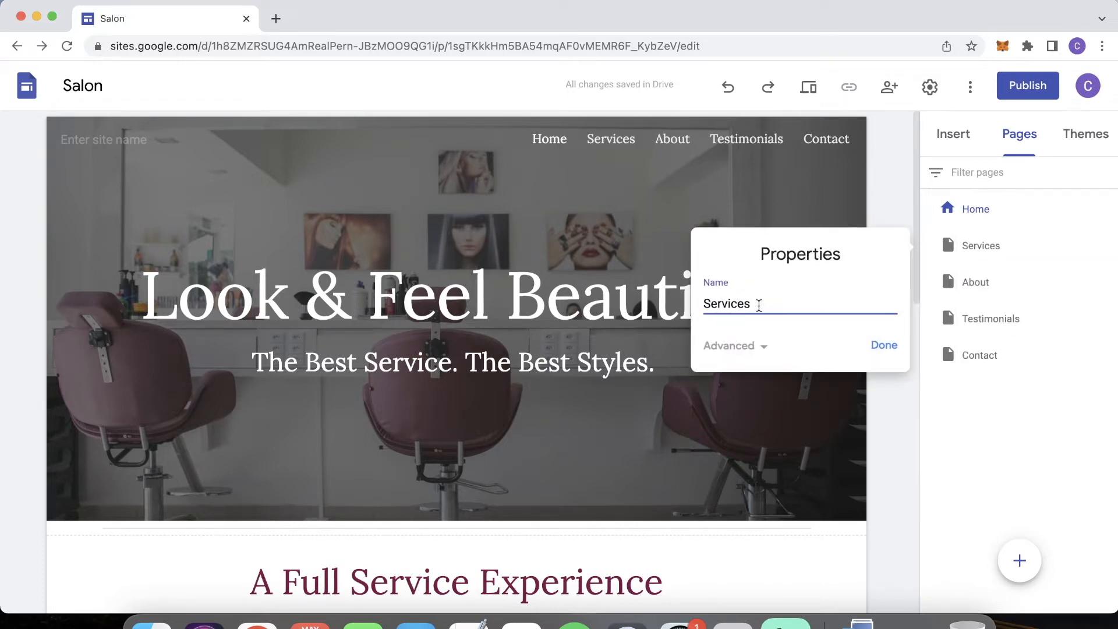
pyautogui.write('Products')
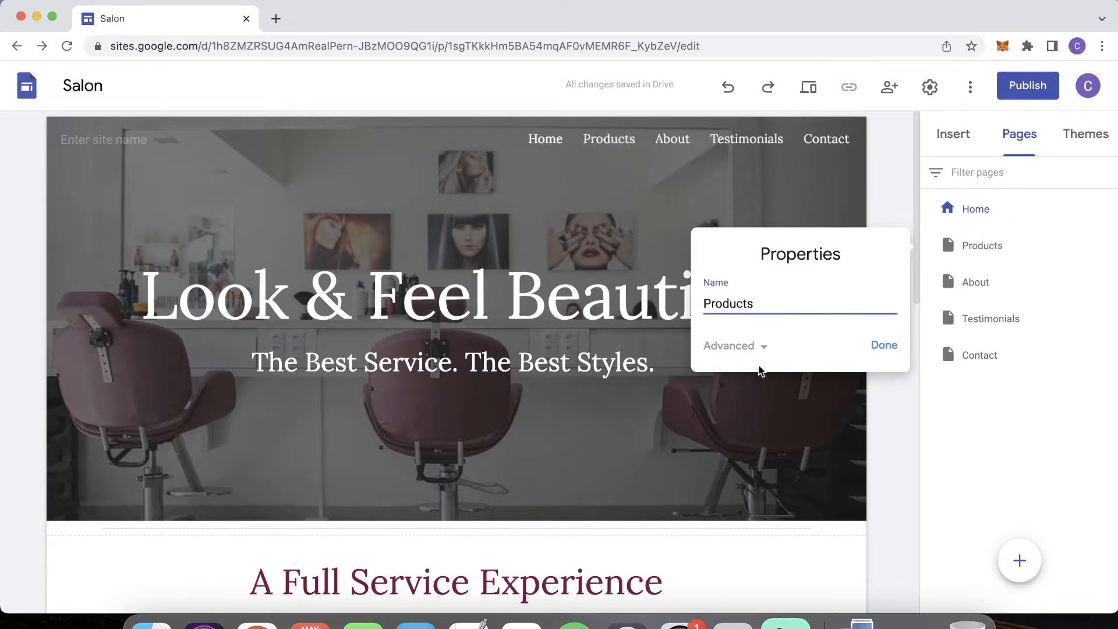
pyautogui.click(882, 346)
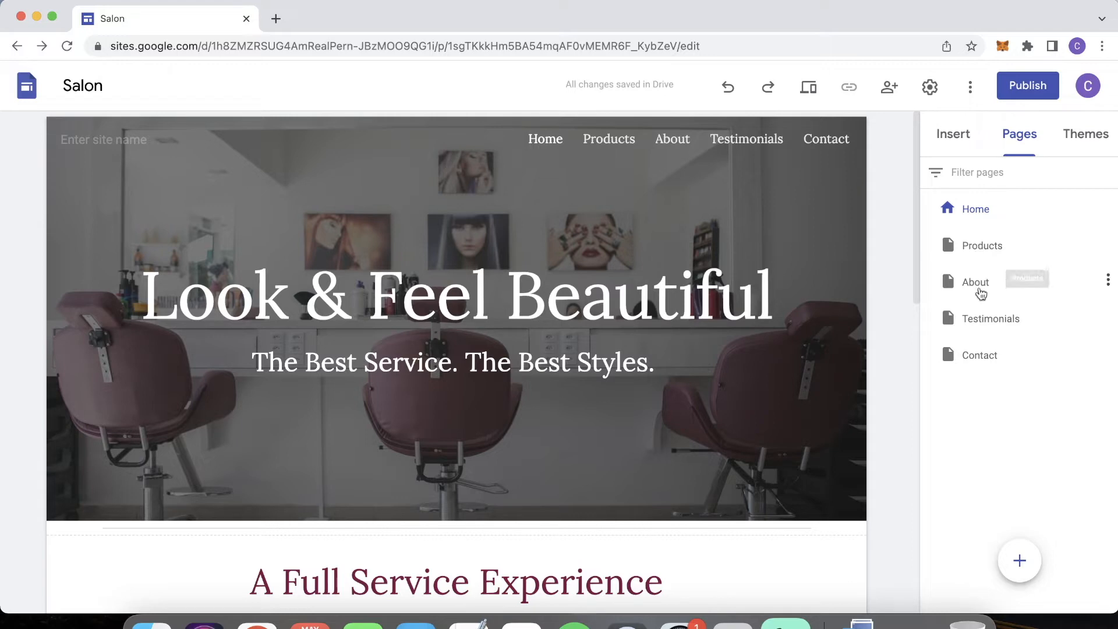
# - Duplicate the Products page under the name Daytime Tea and nest the copy as a subpage of Products
pyautogui.moveTo(1019, 561)
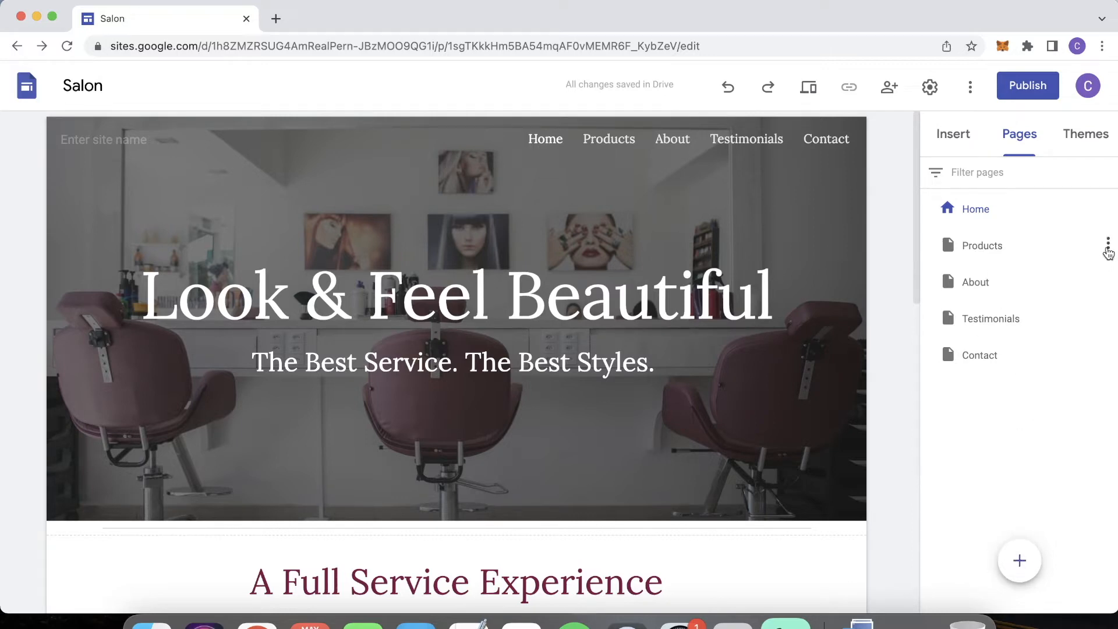
pyautogui.click(1108, 245)
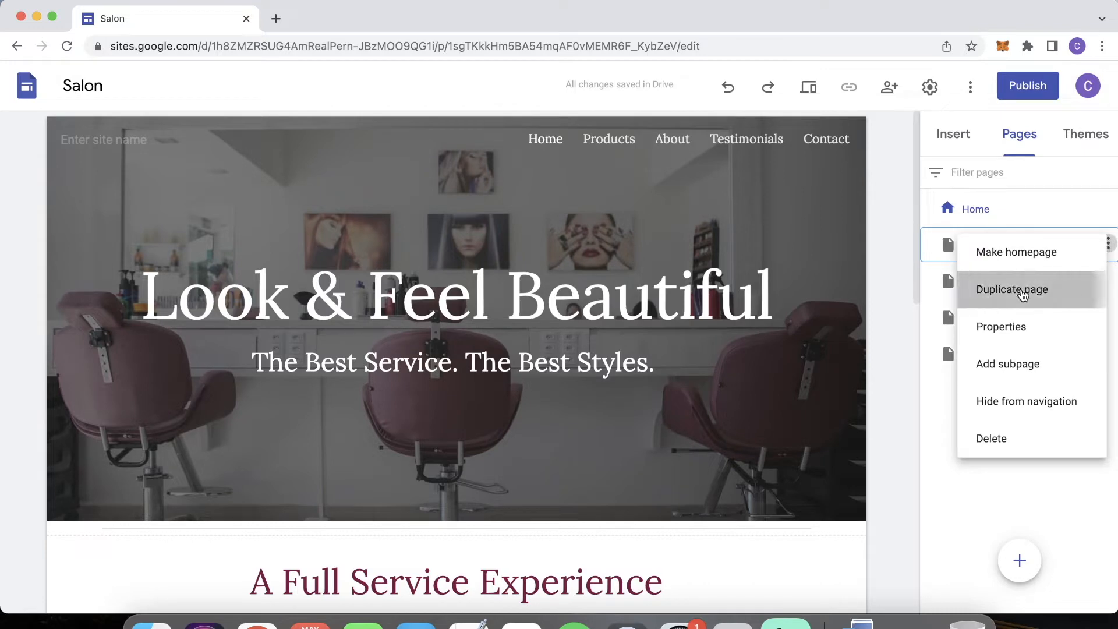
pyautogui.click(1023, 292)
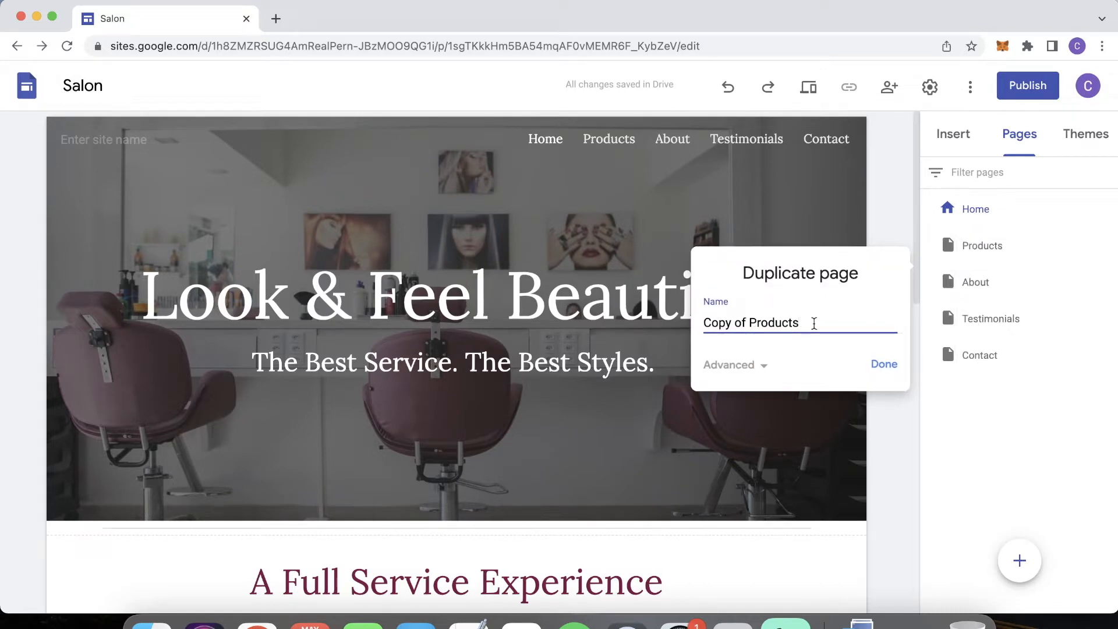
pyautogui.moveTo(810, 321); pyautogui.dragTo(633, 326)
pyautogui.write('Da')
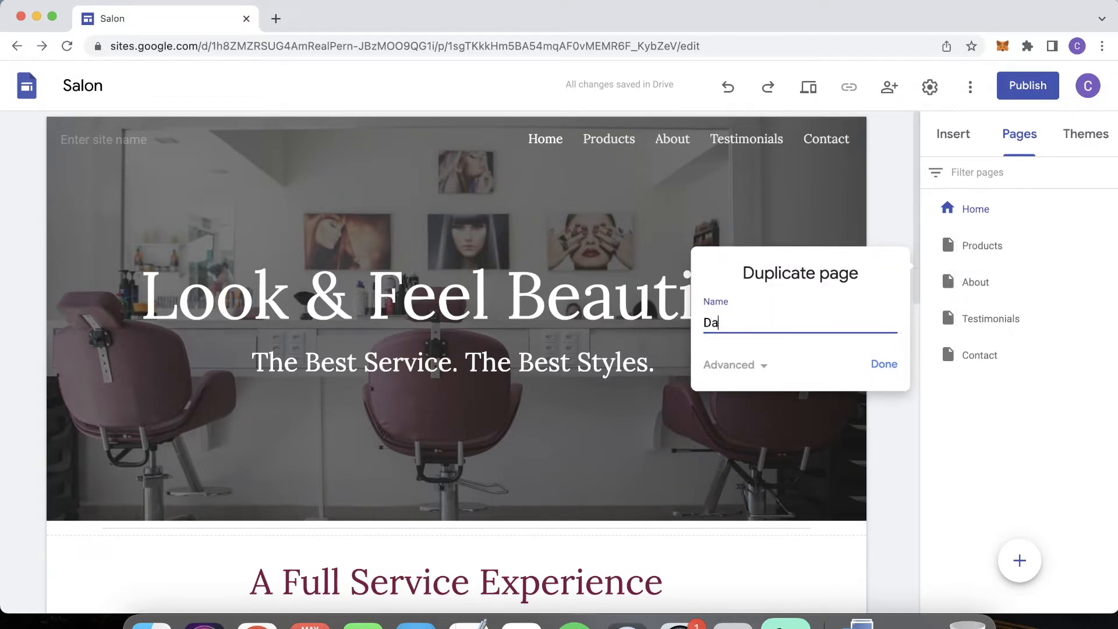
pyautogui.write('ytime Tea')
pyautogui.press('Return')
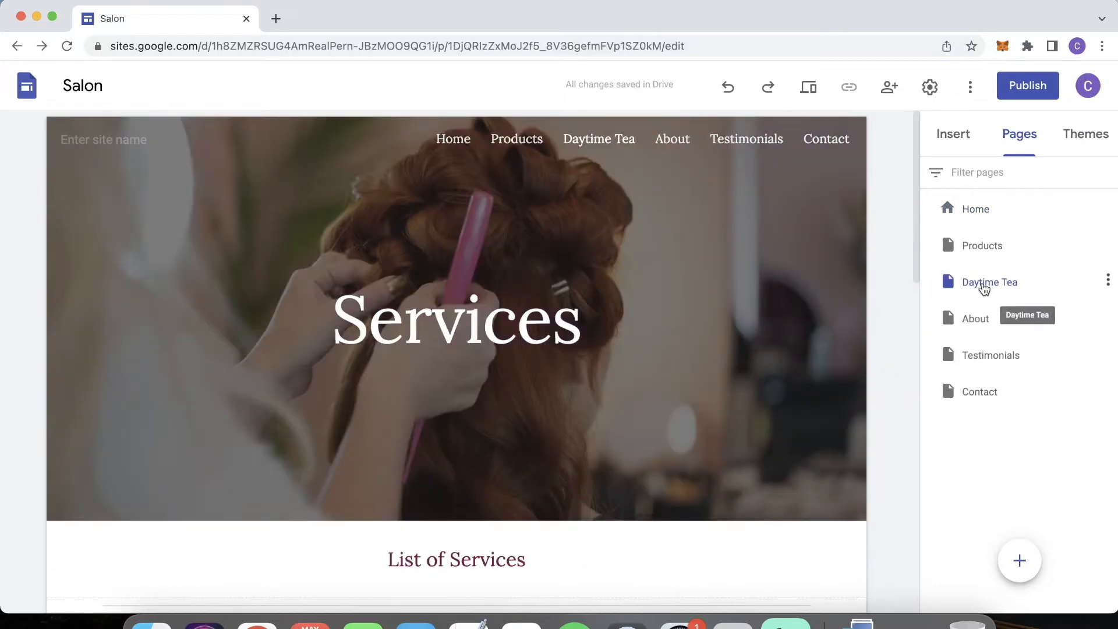
pyautogui.moveTo(979, 287); pyautogui.dragTo(982, 256)
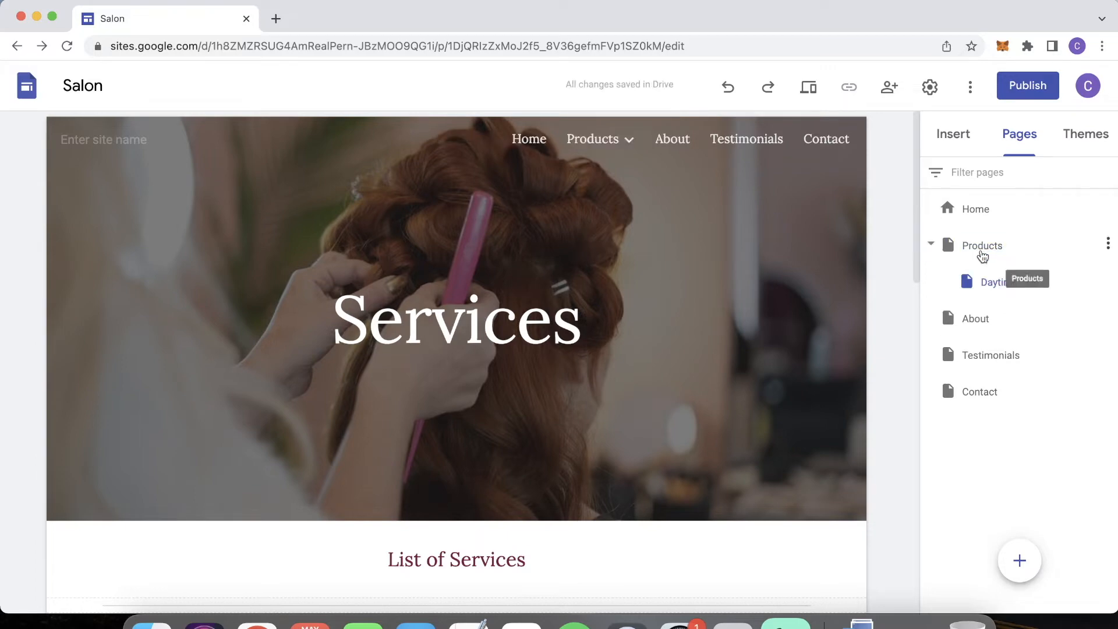
pyautogui.moveTo(612, 142)
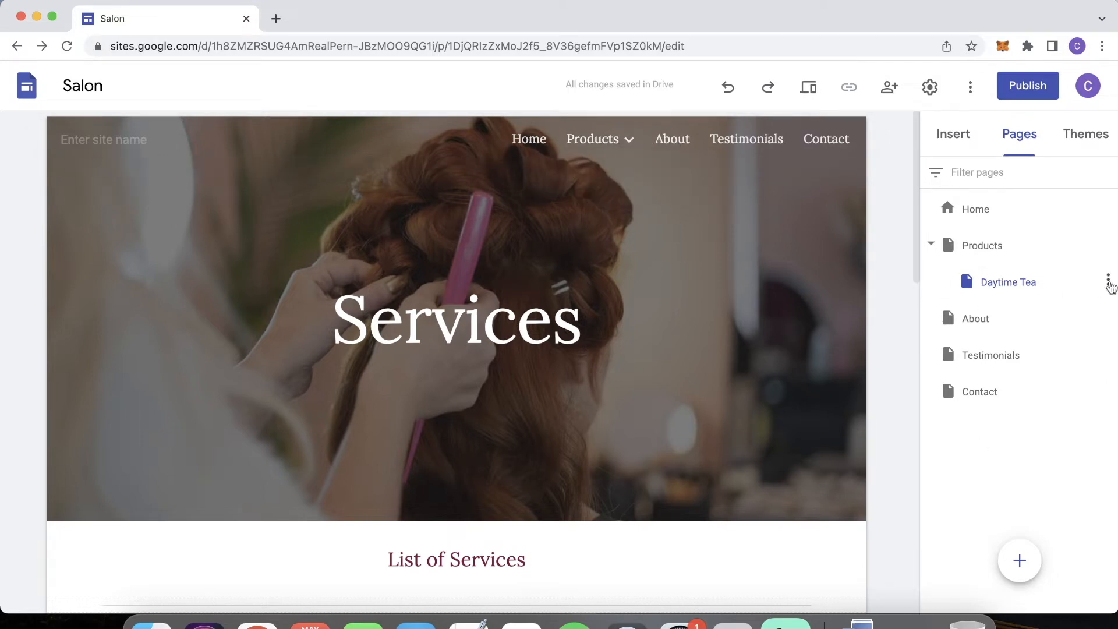
# - Duplicate the Daytime Tea subpage as Night Time Tea and collapse the Products subpages
pyautogui.click(1109, 282)
pyautogui.click(998, 325)
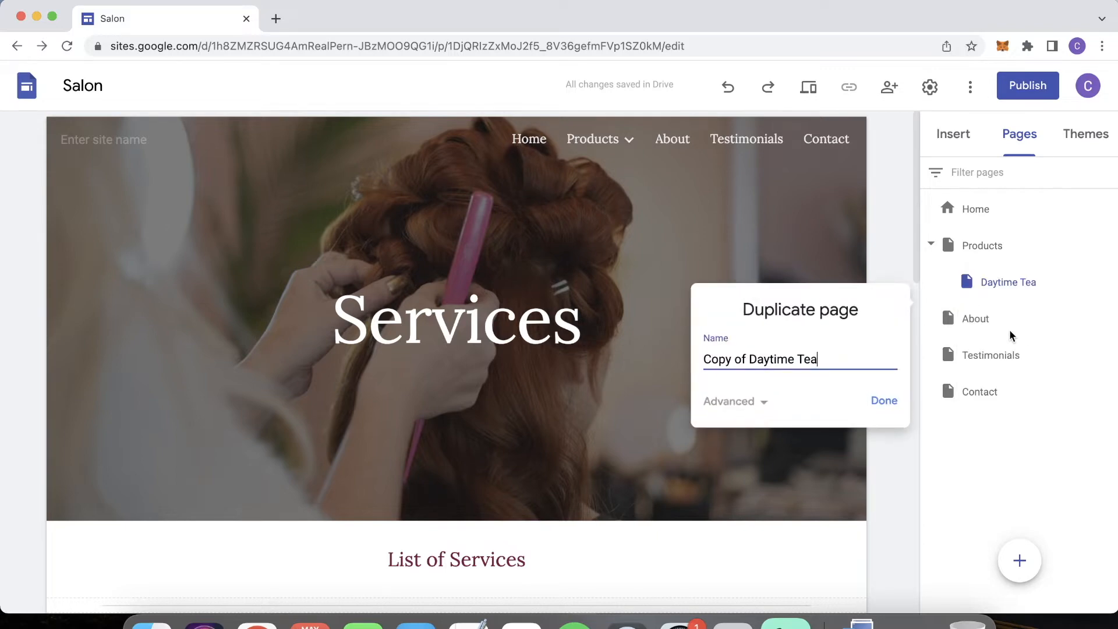
pyautogui.press('super+a')
pyautogui.write('Ni')
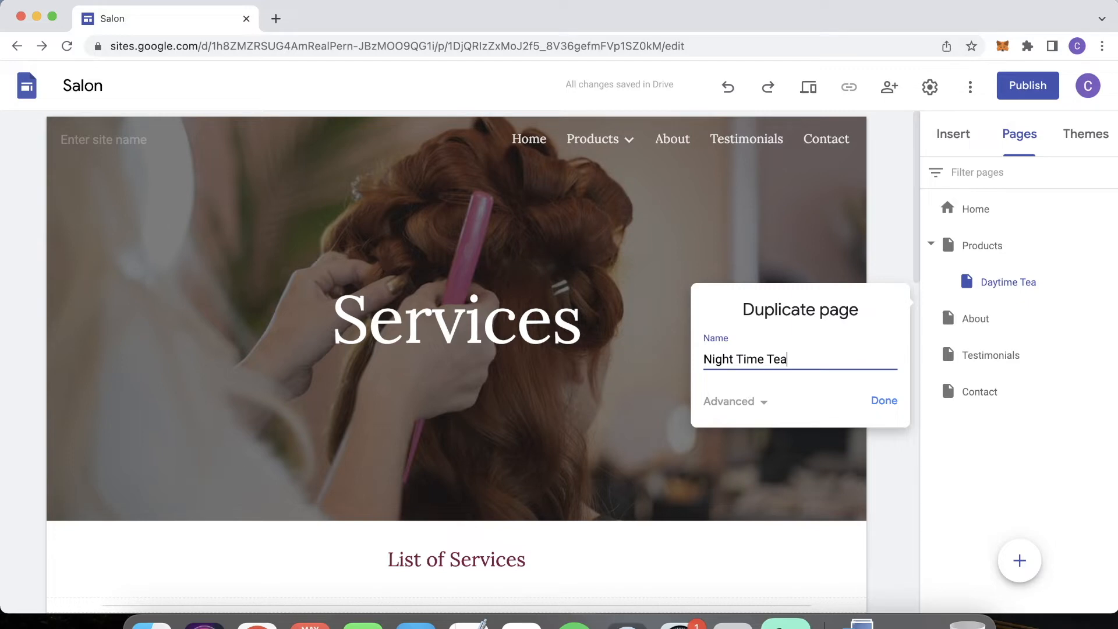
pyautogui.write('ght Time Tea')
pyautogui.press('Return')
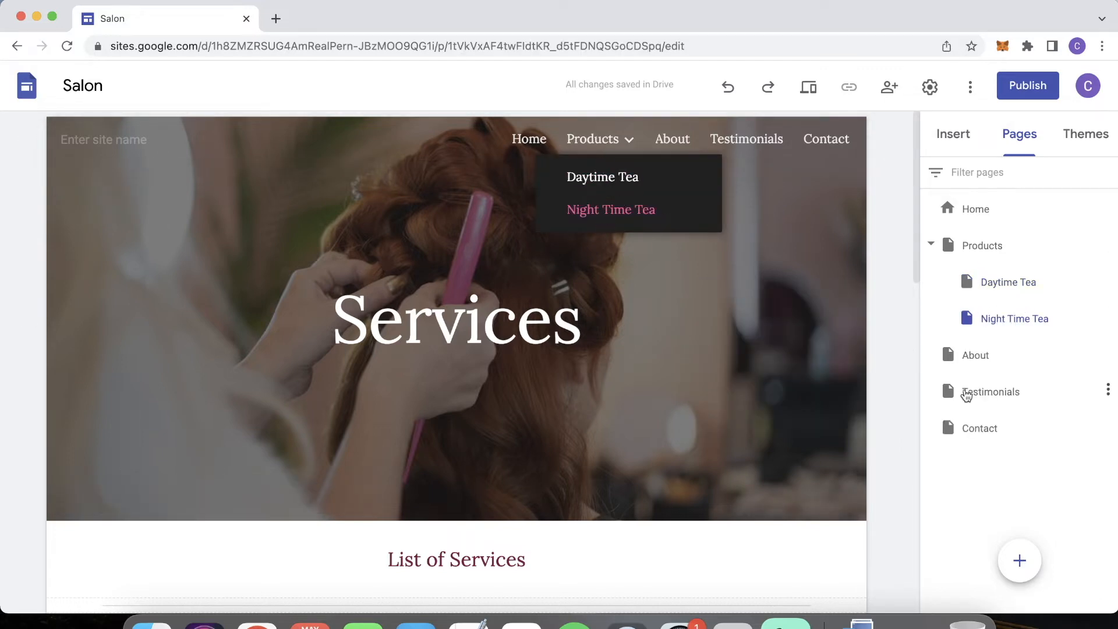
pyautogui.click(930, 244)
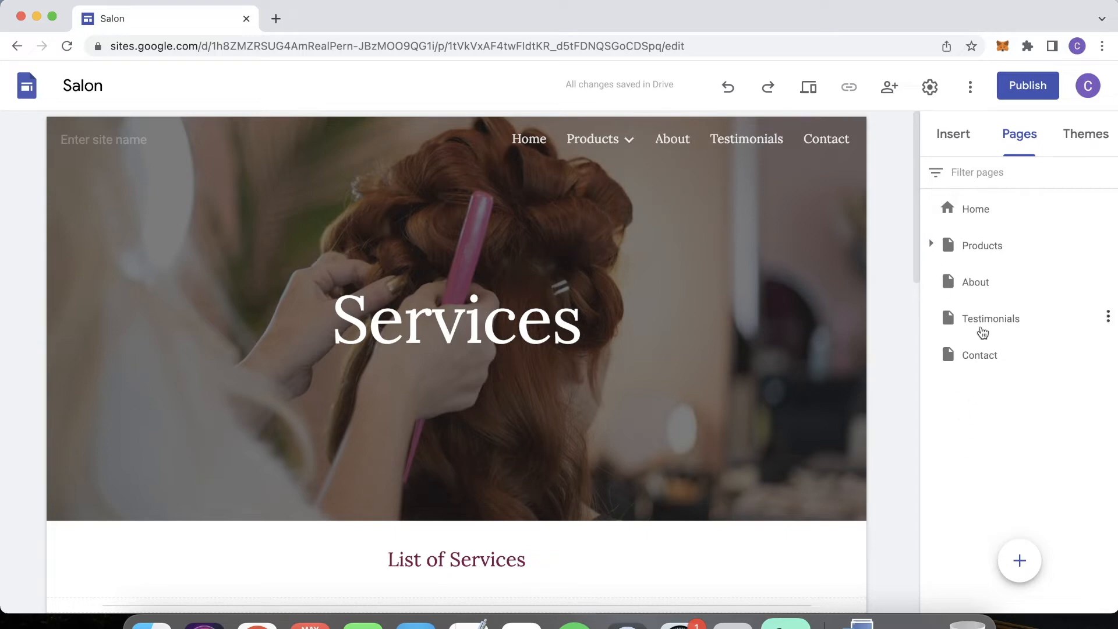
# - Delete the Testimonials page from the site and undo the deletion
pyautogui.click(1108, 318)
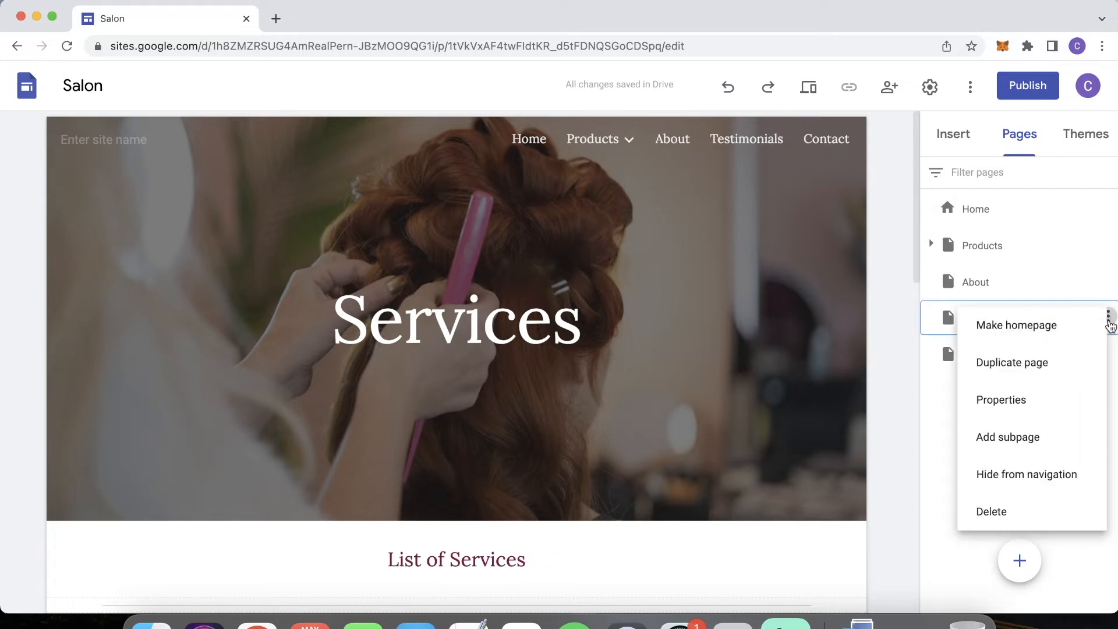
pyautogui.click(986, 513)
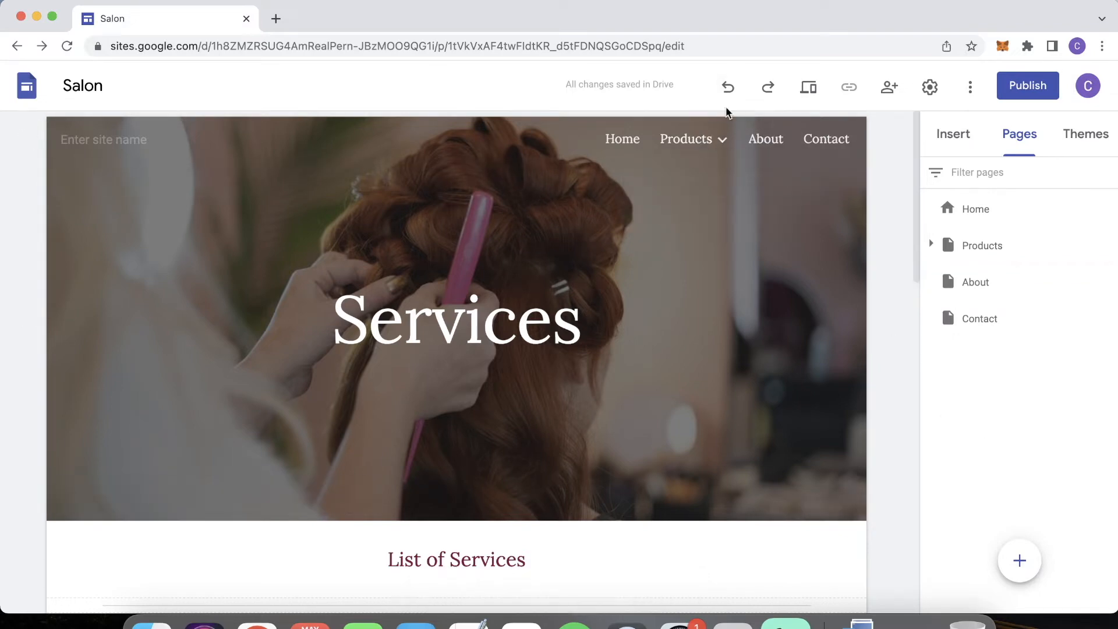
pyautogui.click(727, 88)
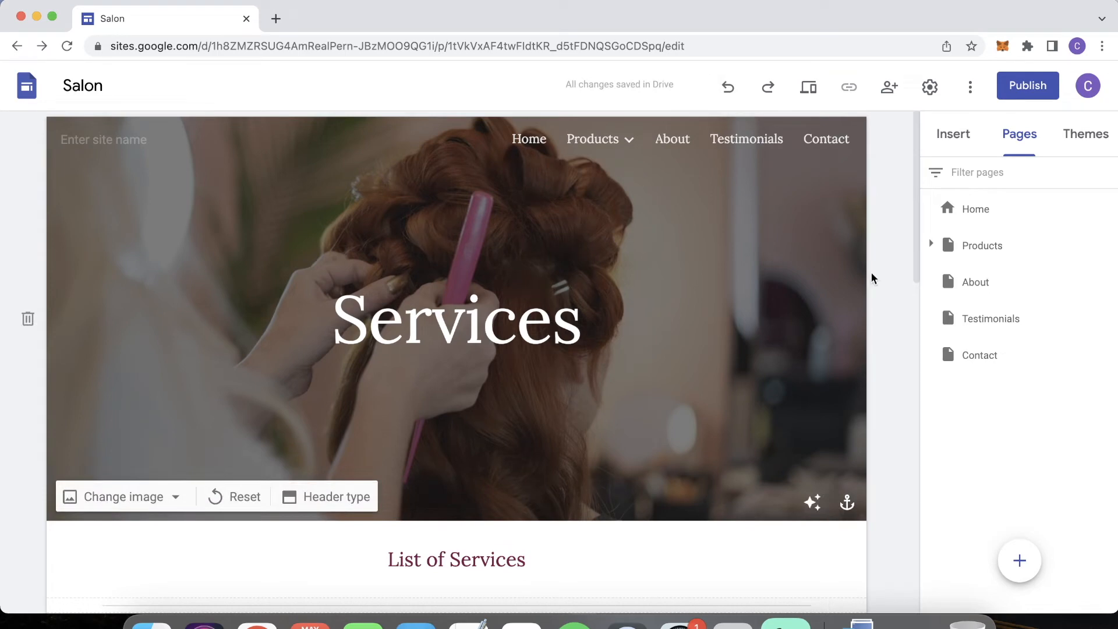
# - Look through the available site themes without applying one and return to the insertable elements
pyautogui.click(1069, 140)
pyautogui.scroll(-5, 1000, 326)
pyautogui.scroll(-2, 998, 330)
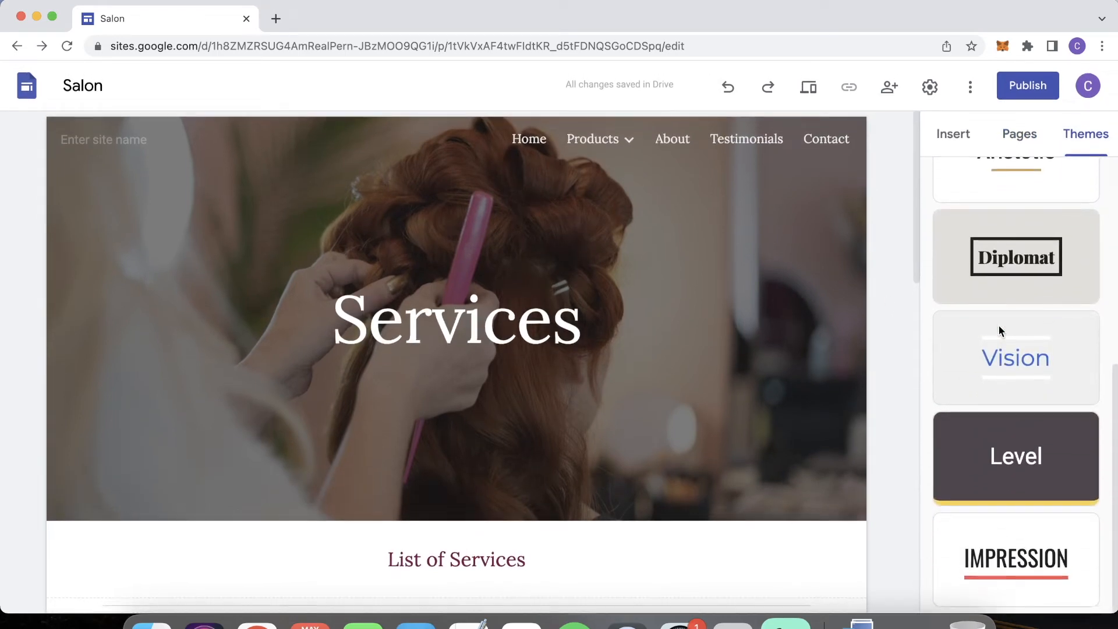
pyautogui.scroll(7, 1004, 499)
pyautogui.click(953, 136)
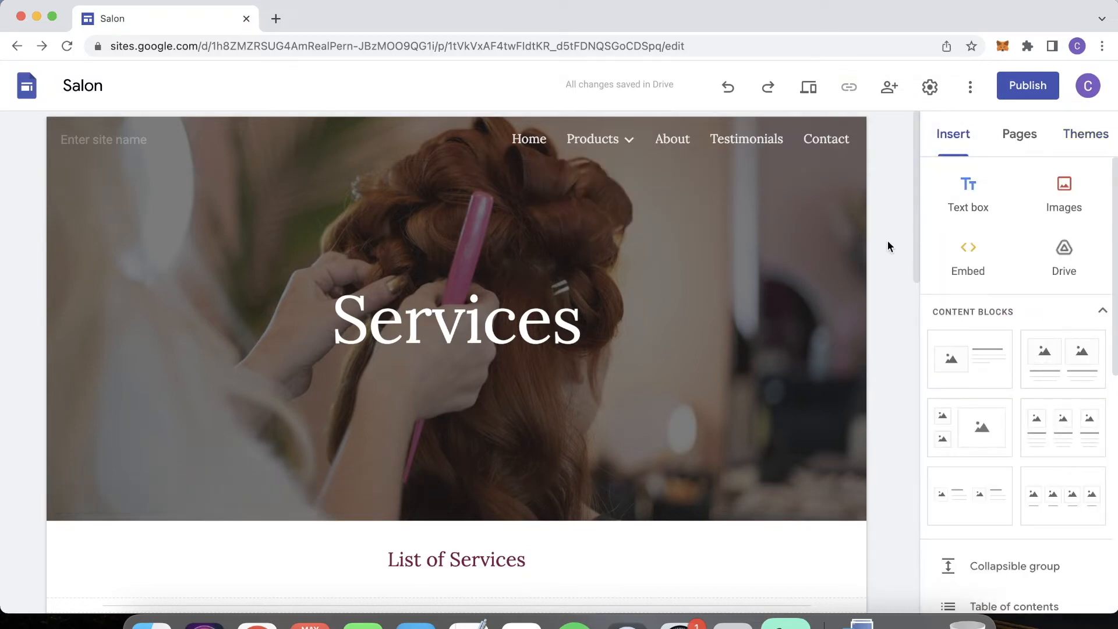
pyautogui.scroll(-10, 886, 240)
pyautogui.scroll(15, 887, 240)
# - Replace the Home page's header image by uploading Fit_Tea_Gels_Banner from the images folder
pyautogui.click(541, 145)
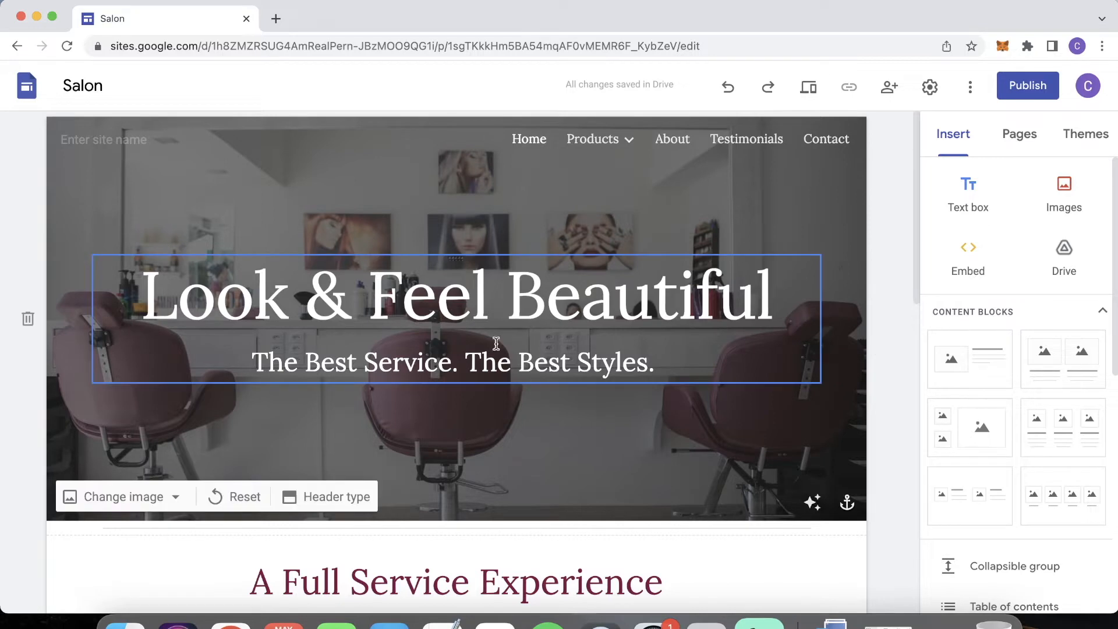
pyautogui.click(287, 429)
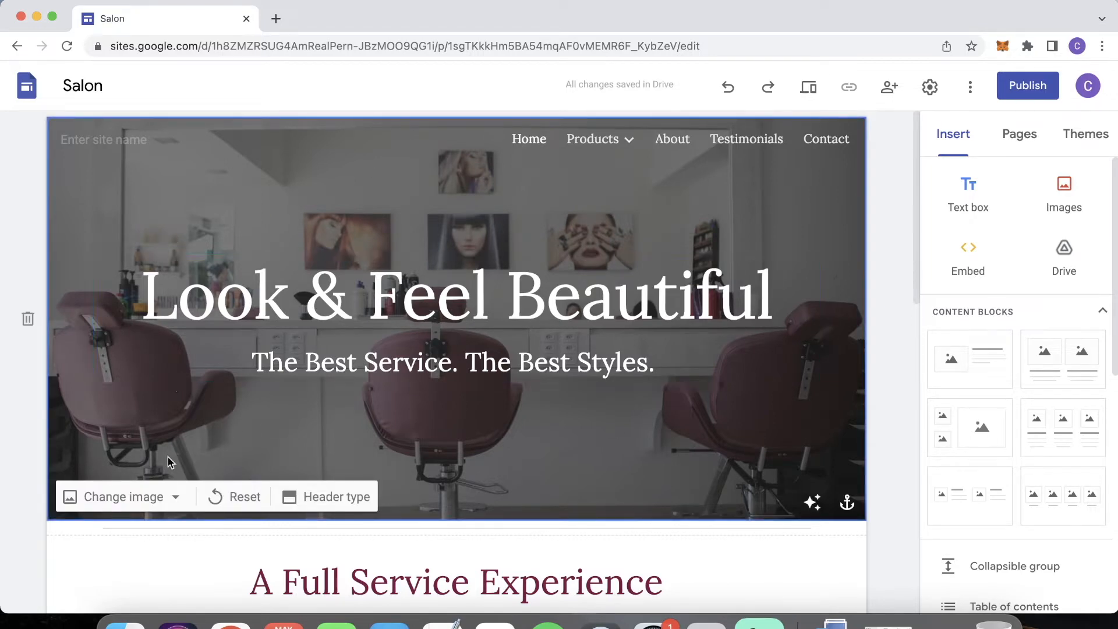
pyautogui.click(177, 500)
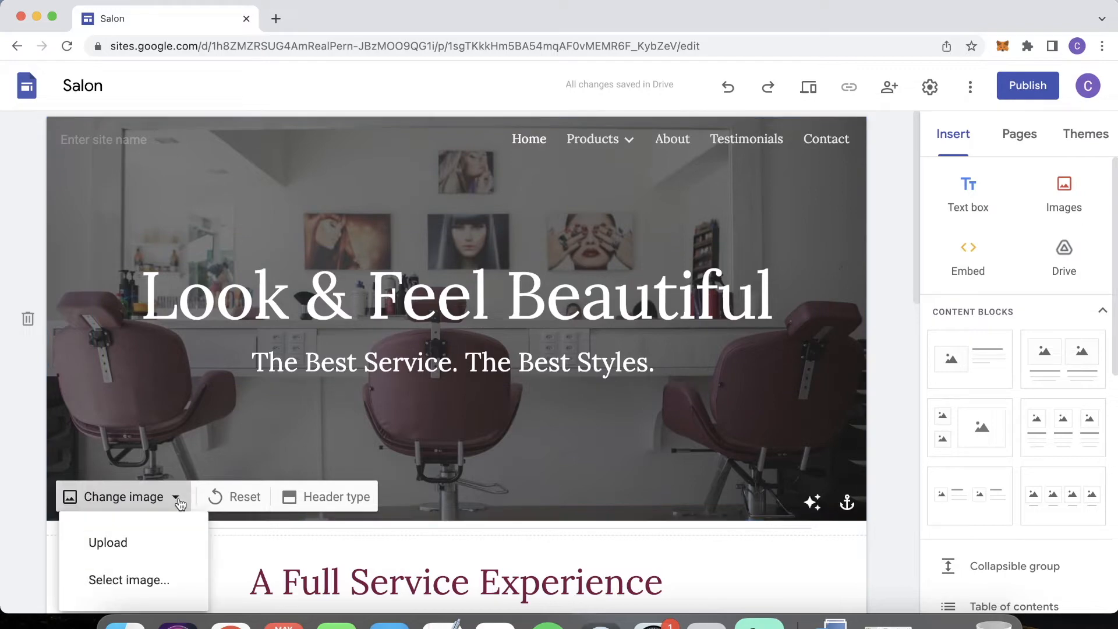
pyautogui.click(135, 542)
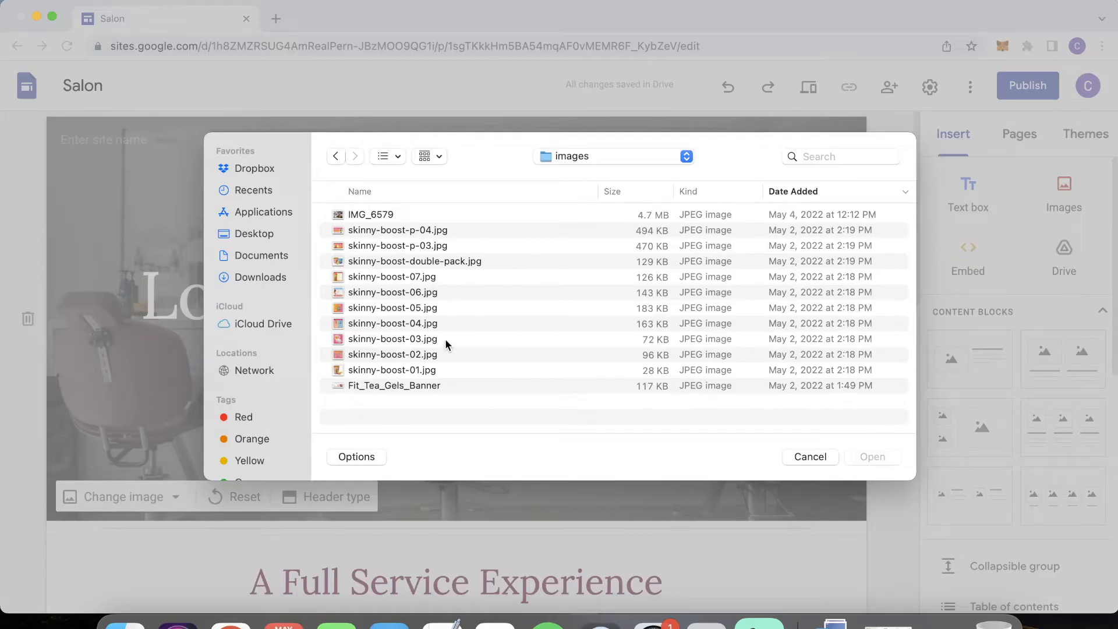
pyautogui.click(431, 387)
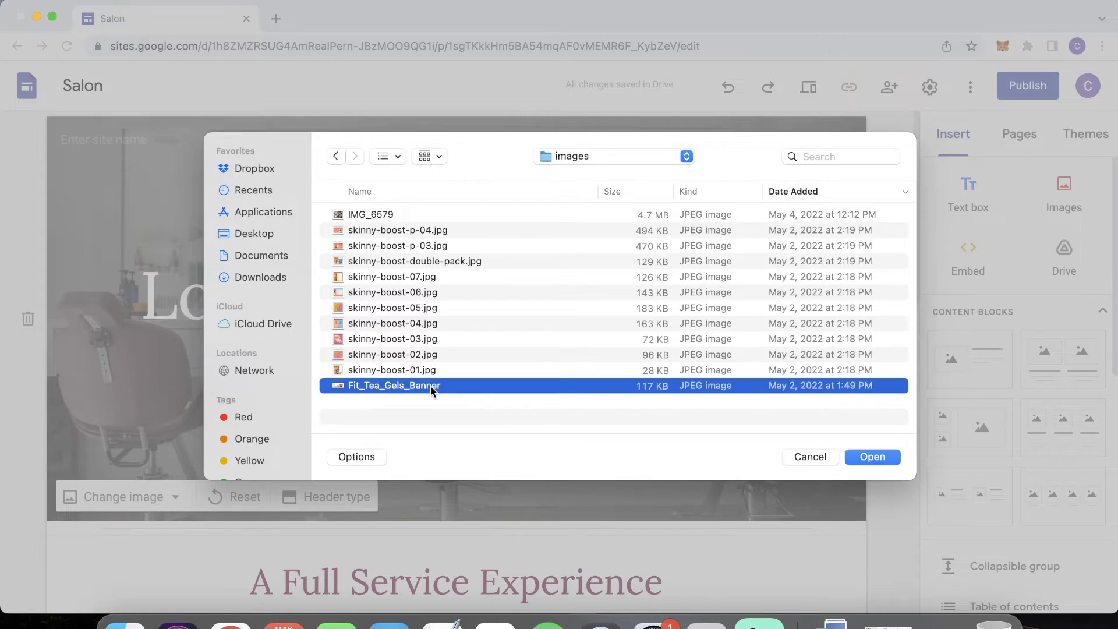
pyautogui.click(873, 458)
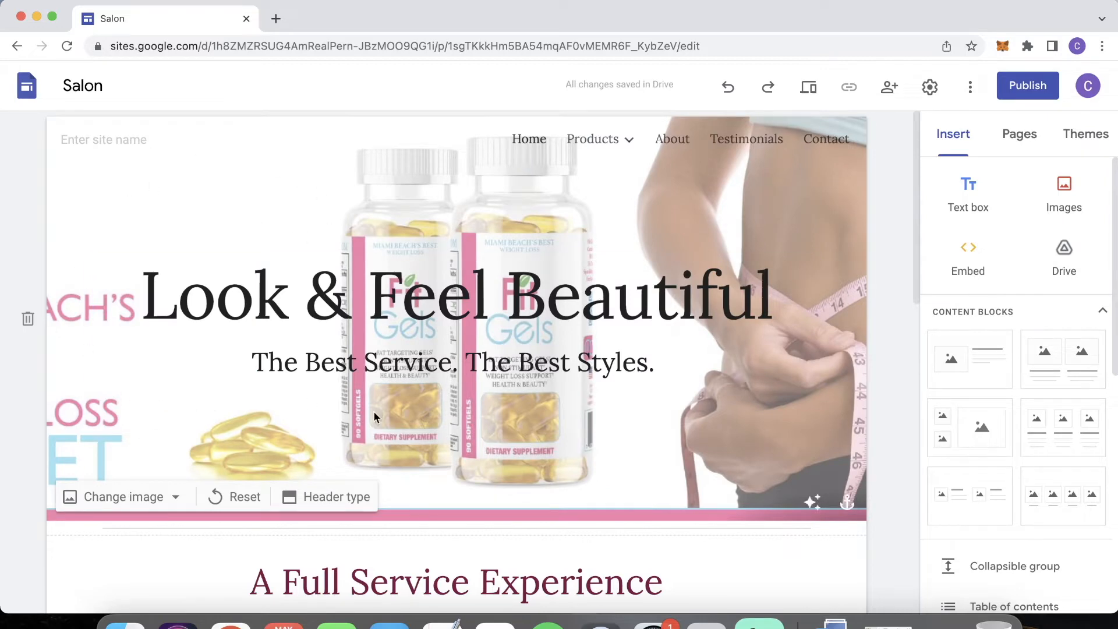
# - Set the Home page header type to Banner and delete the "Look & Feel Beautiful" text box over it
pyautogui.click(361, 501)
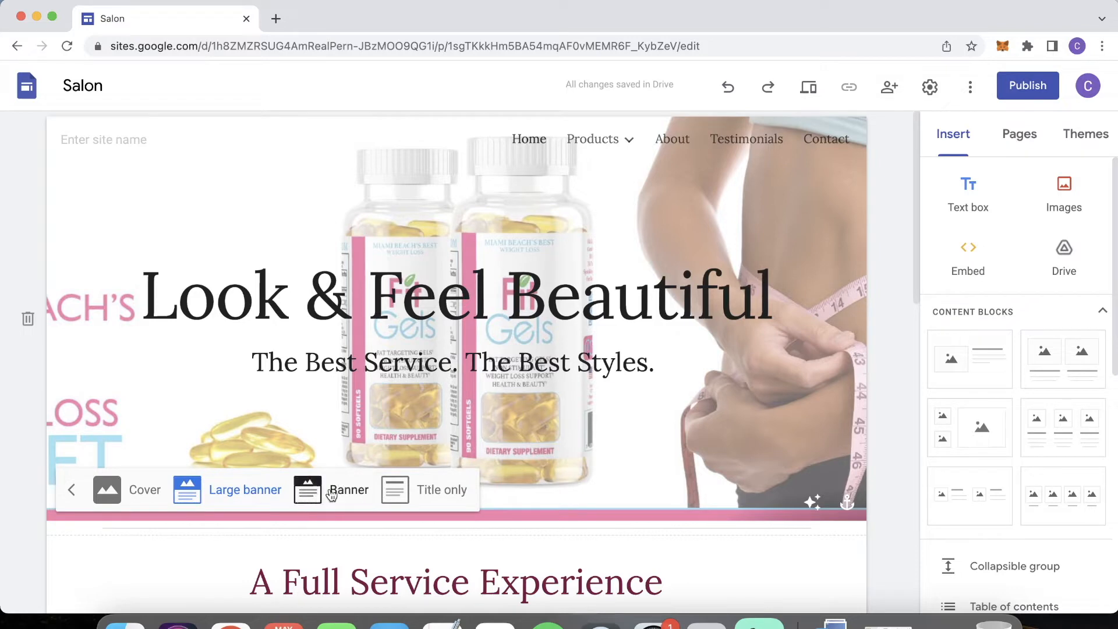
pyautogui.click(343, 493)
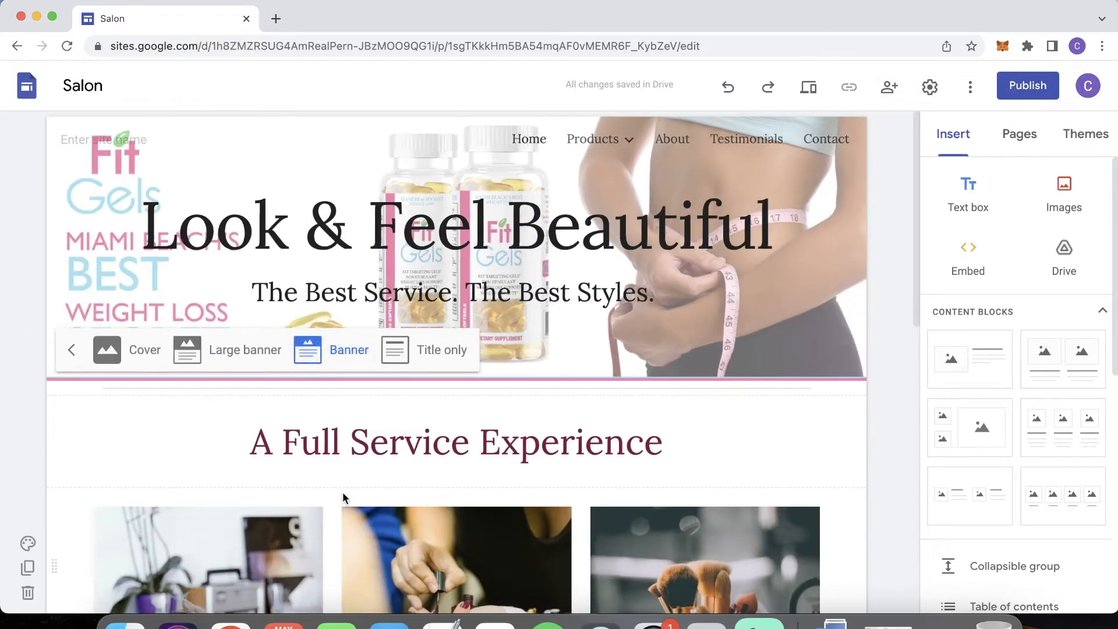
pyautogui.click(885, 276)
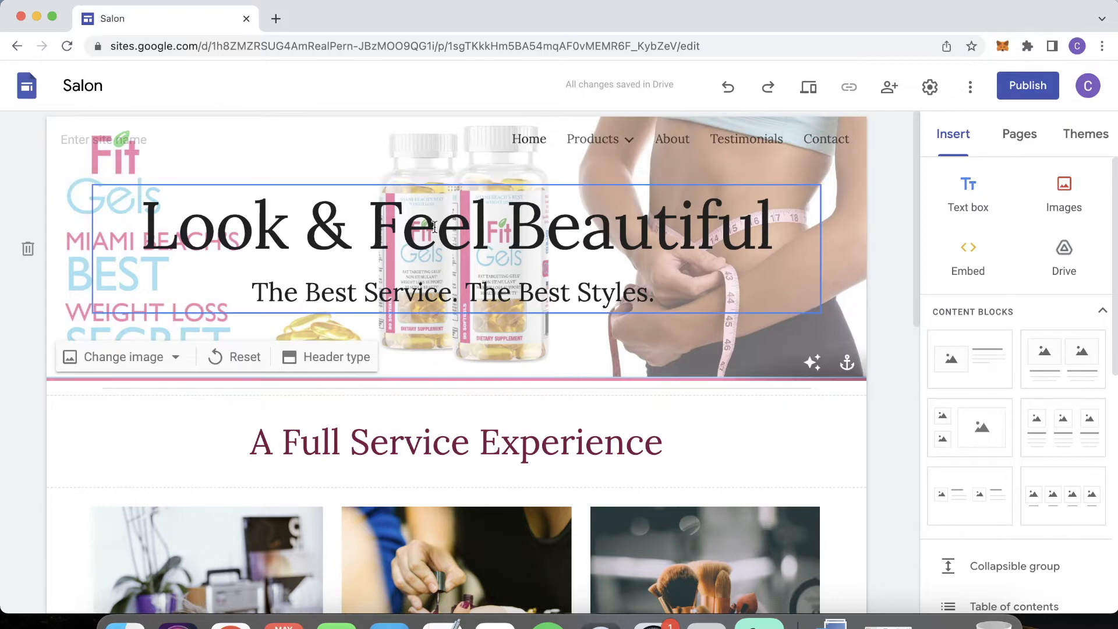
pyautogui.click(753, 263)
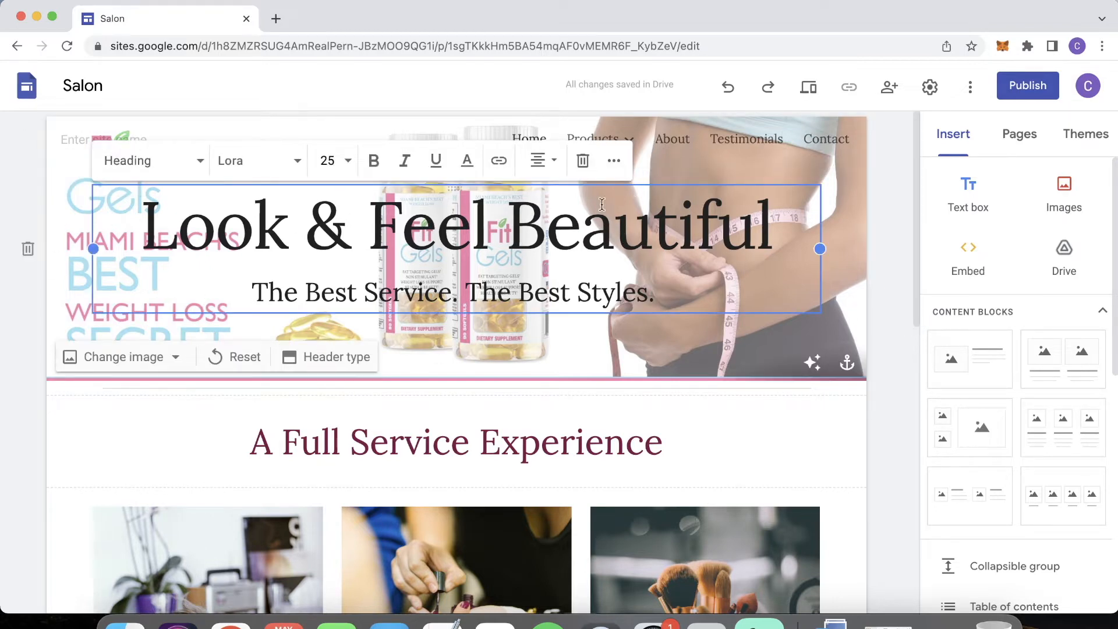
pyautogui.click(583, 161)
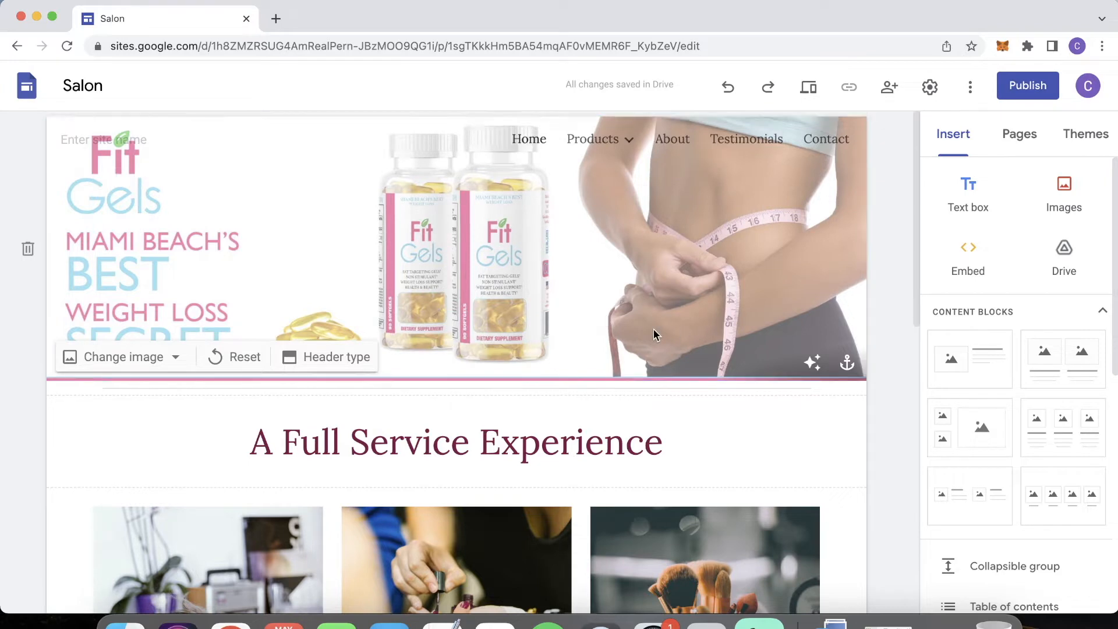
# - Replace the section title "A Full Service Experience" beneath the Home page header with "Detox Tea"
pyautogui.scroll(-2, 653, 334)
pyautogui.click(671, 332)
pyautogui.moveTo(674, 332); pyautogui.dragTo(225, 321)
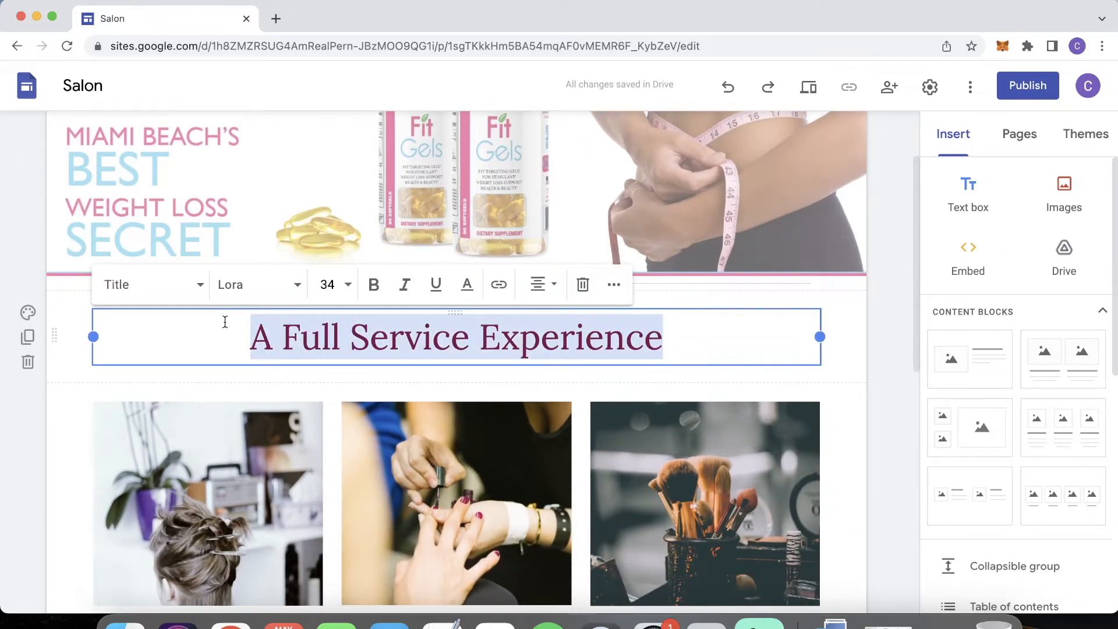
pyautogui.write('Detox Tea')
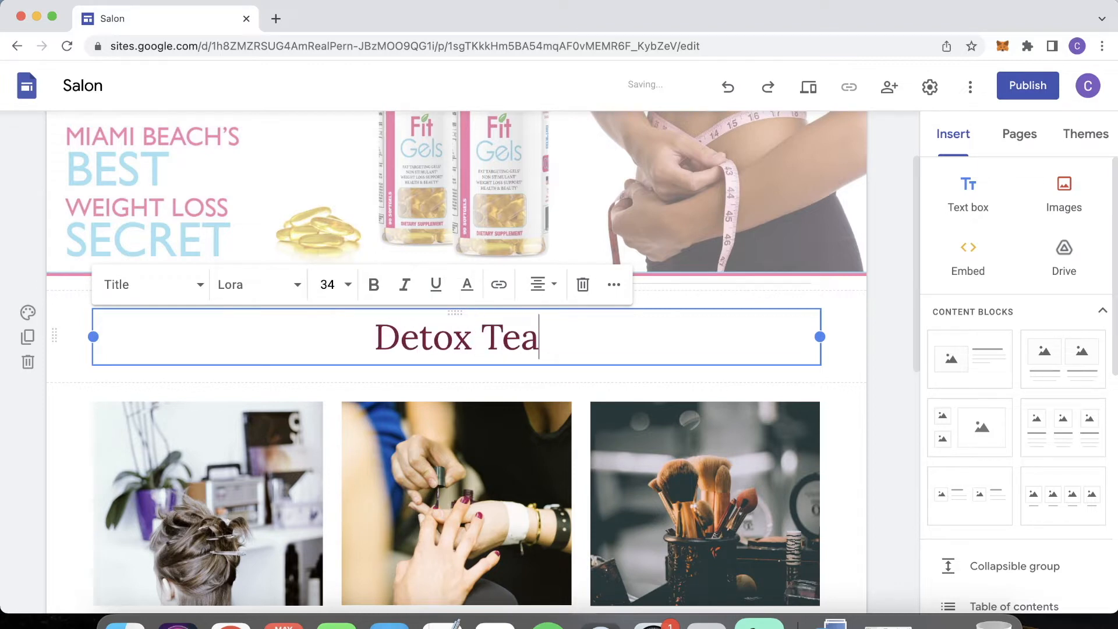
pyautogui.scroll(-2, 833, 390)
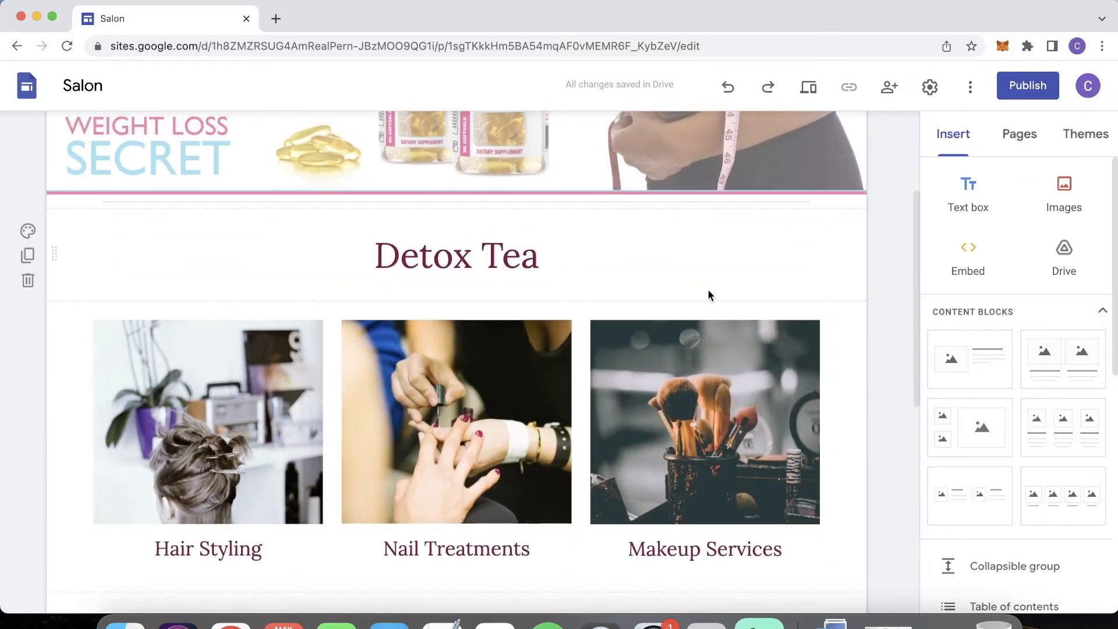
# - Delete the "Detox Tea" title section beneath the Home page header
pyautogui.click(74, 264)
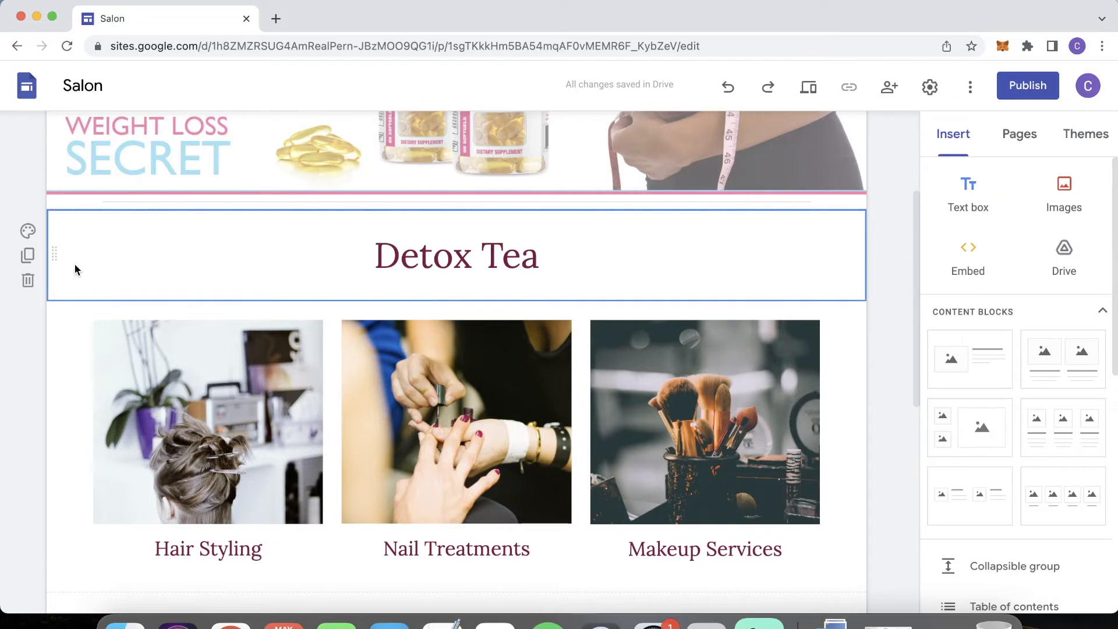
pyautogui.click(28, 281)
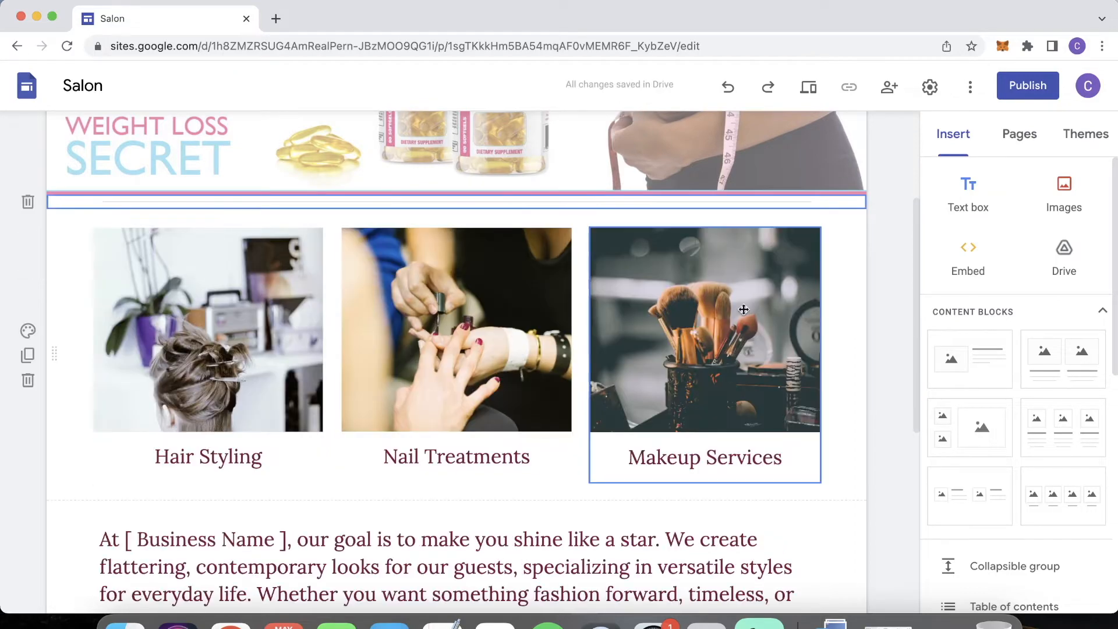
pyautogui.scroll(3, 901, 297)
pyautogui.scroll(-4, 901, 297)
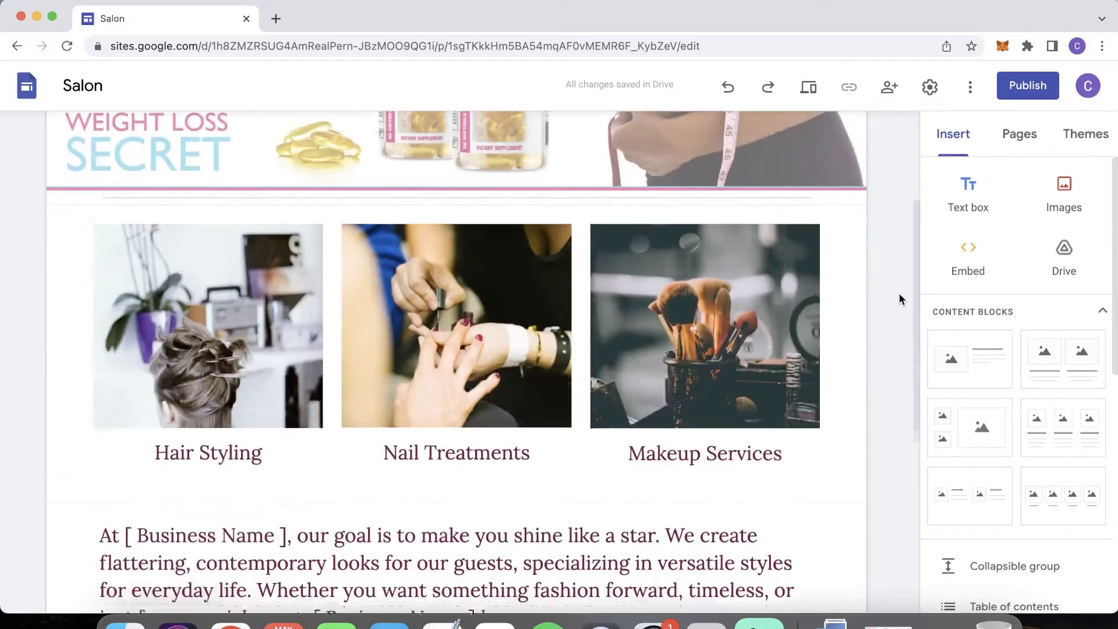
# - Replace the image above "Hair Styling" by uploading skinny-boost-01.jpg from the images folder, and uncrop it
pyautogui.click(227, 308)
pyautogui.click(235, 314)
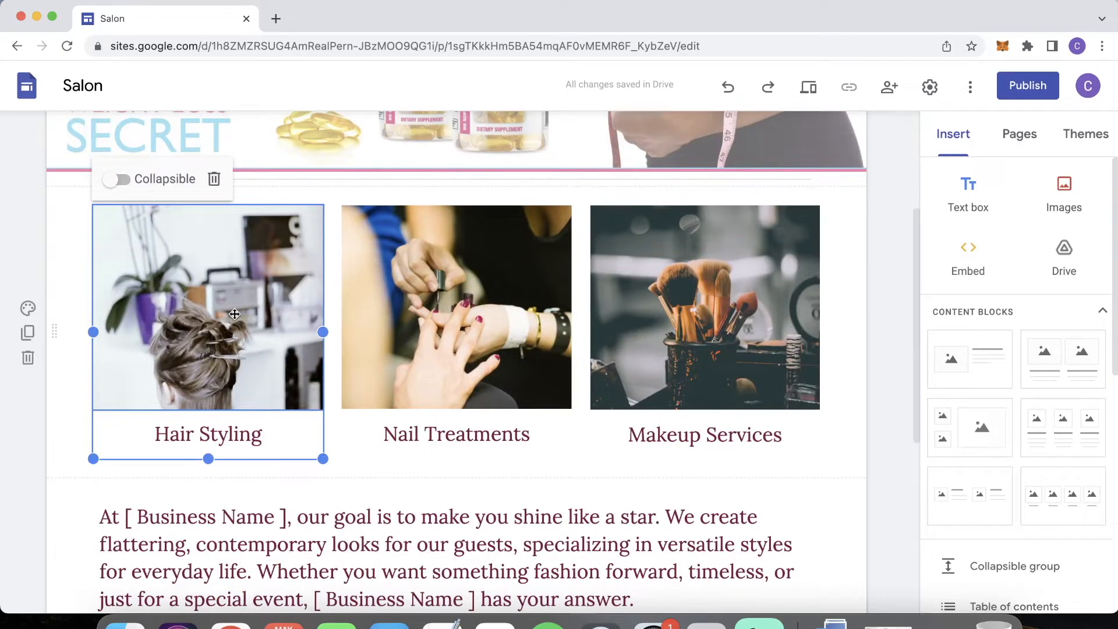
pyautogui.click(237, 274)
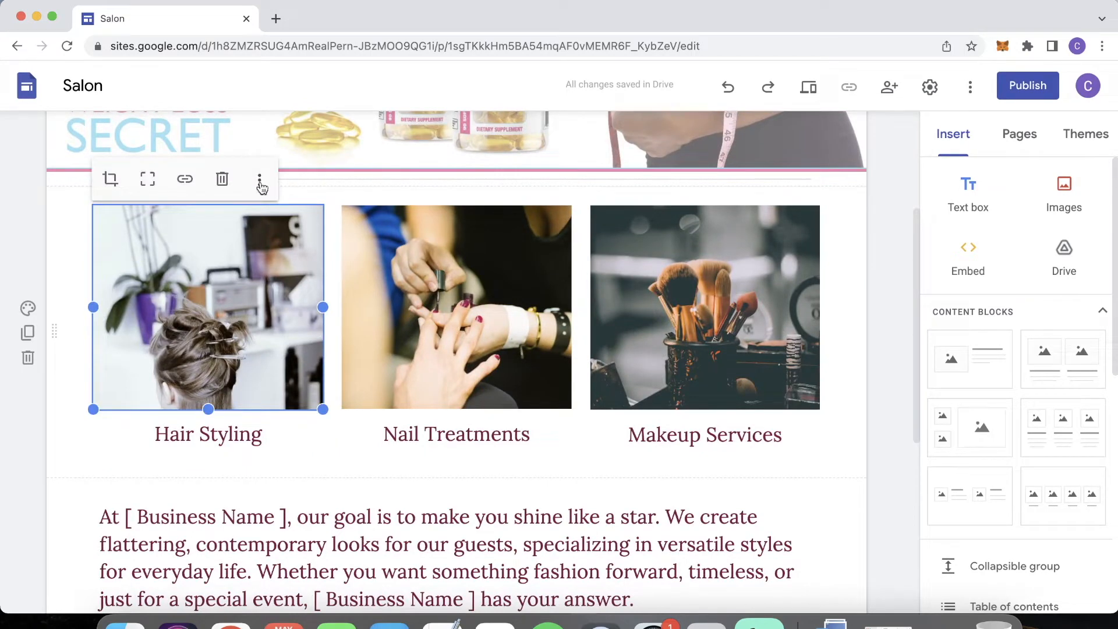
pyautogui.click(259, 181)
pyautogui.moveTo(259, 189)
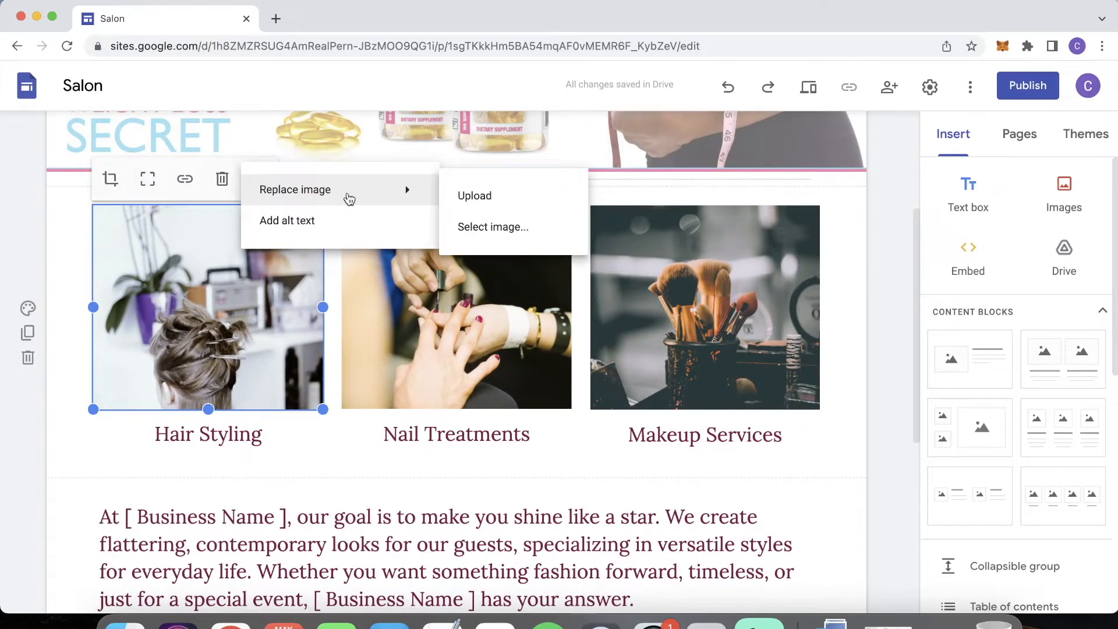
pyautogui.click(475, 198)
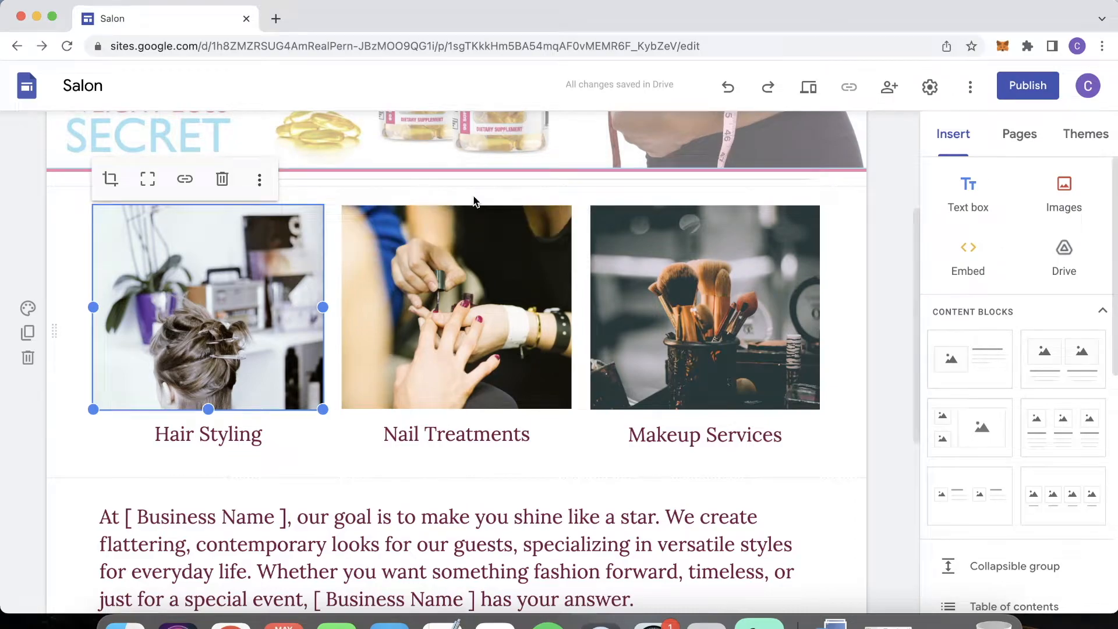
pyautogui.click(391, 232)
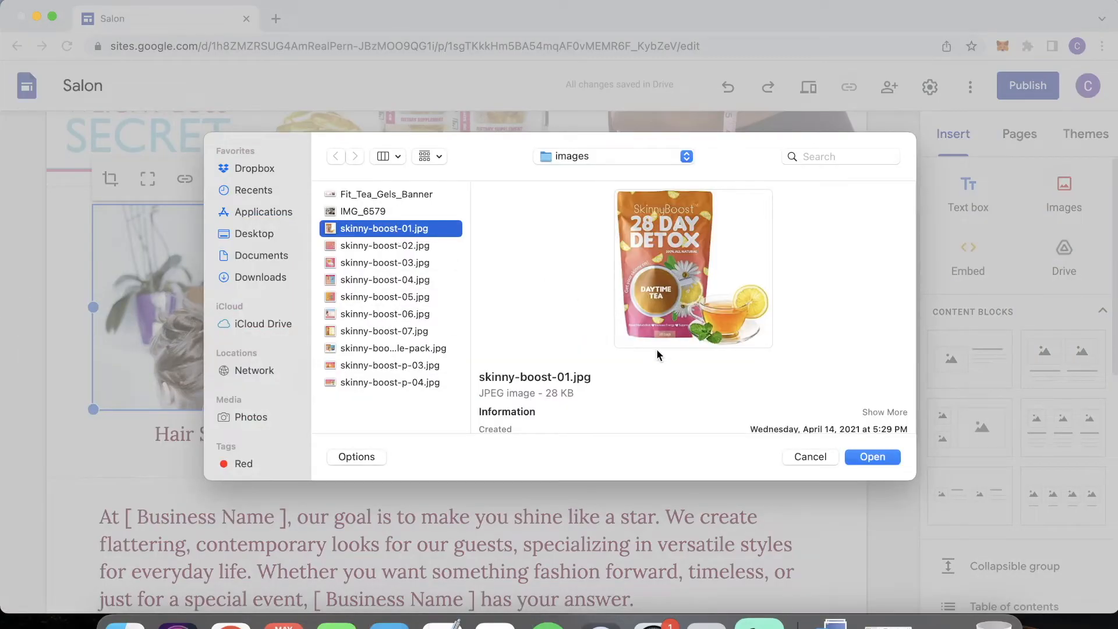
pyautogui.click(874, 457)
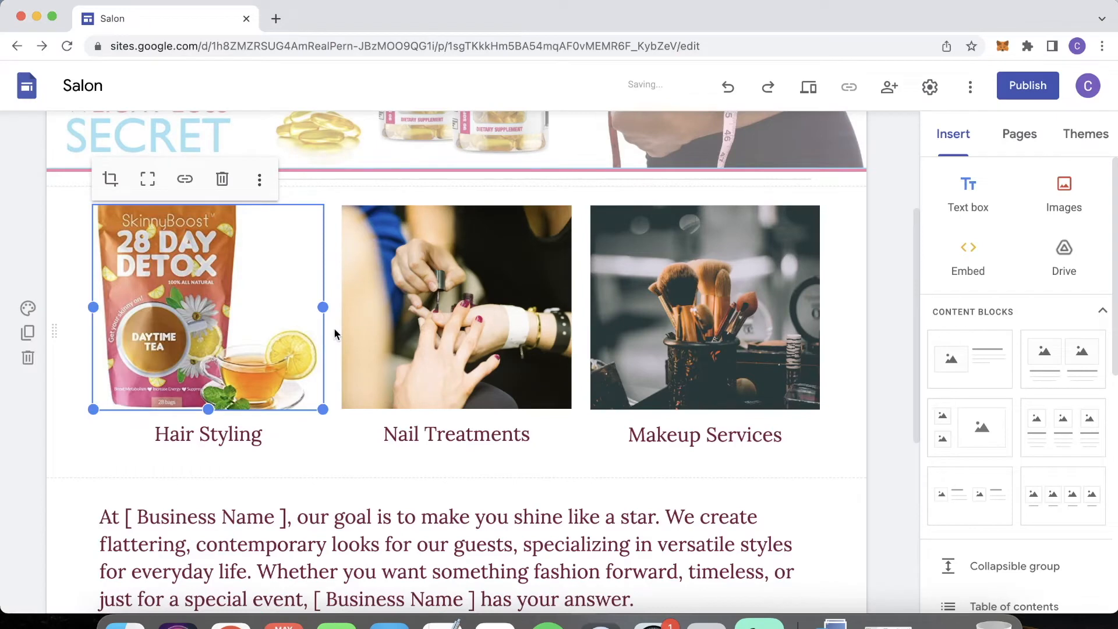
pyautogui.click(149, 182)
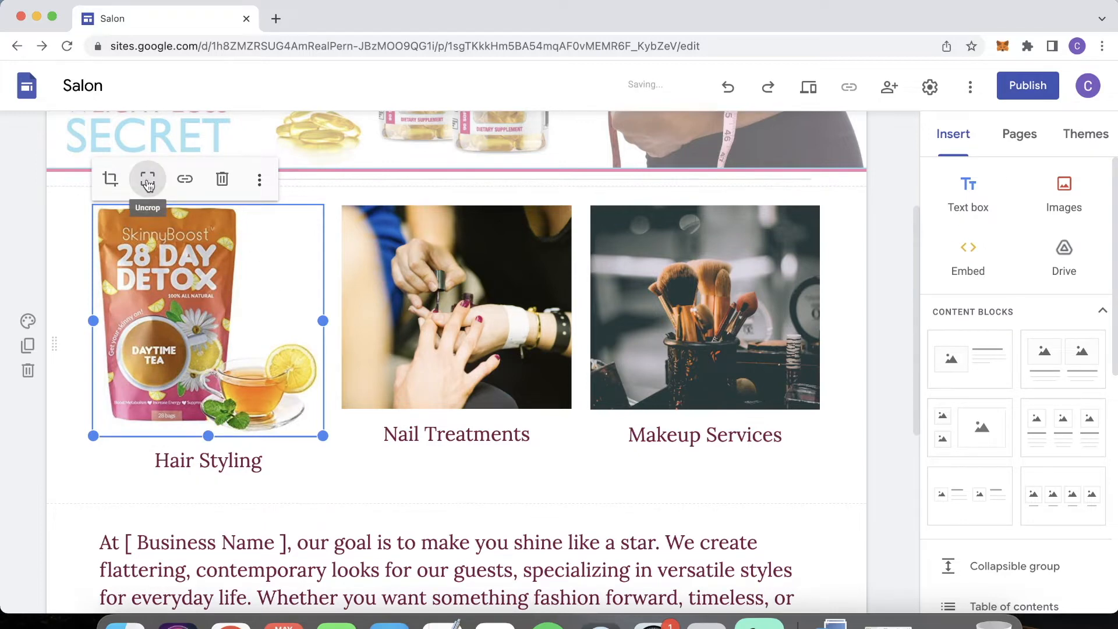
# - Replace the "Hair Styling" caption with "Daytime Tea"
pyautogui.click(76, 462)
pyautogui.tripleClick(262, 464)
pyautogui.write('Daytime Tea')
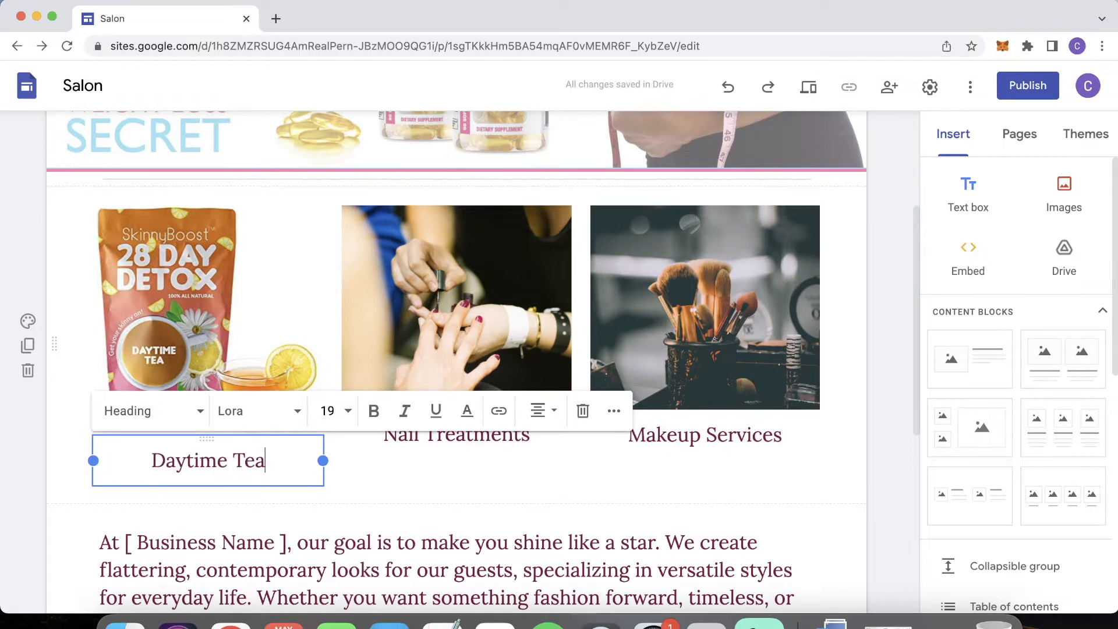
# - Replace the image above "Nail Treatments" by uploading skinny-boost-07.jpg from the images folder
pyautogui.click(477, 338)
pyautogui.moveTo(477, 338); pyautogui.dragTo(443, 311)
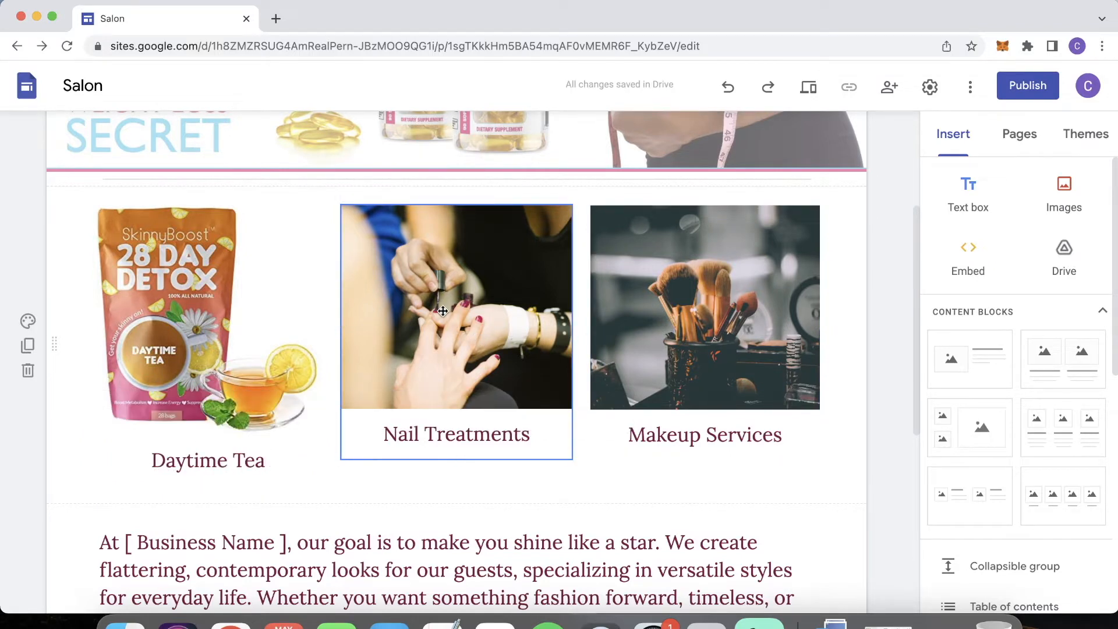
pyautogui.click(445, 257)
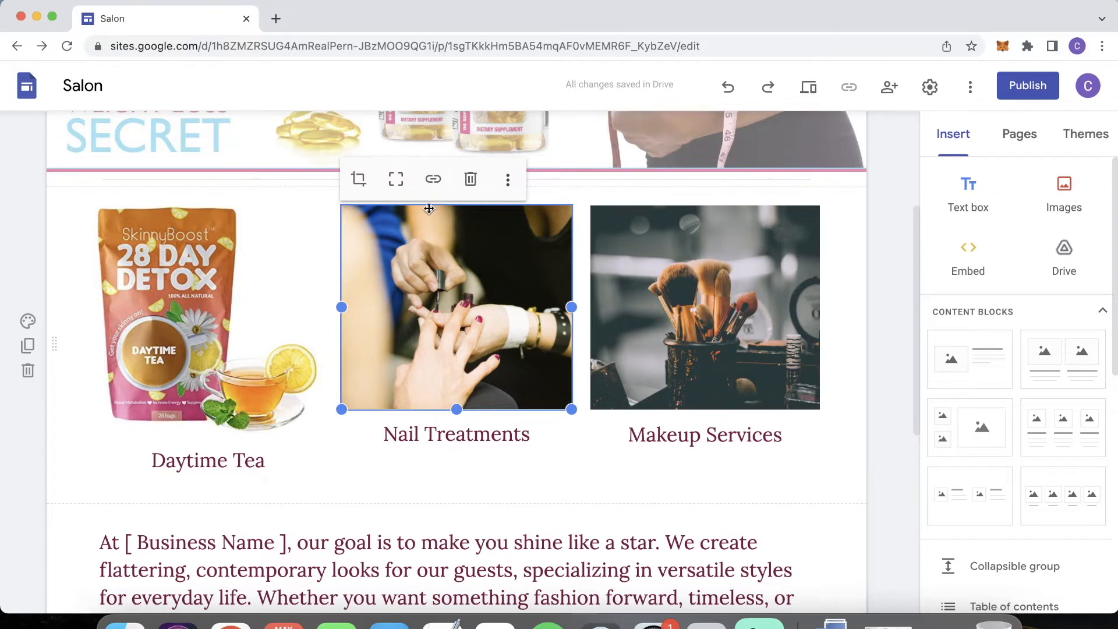
pyautogui.click(509, 181)
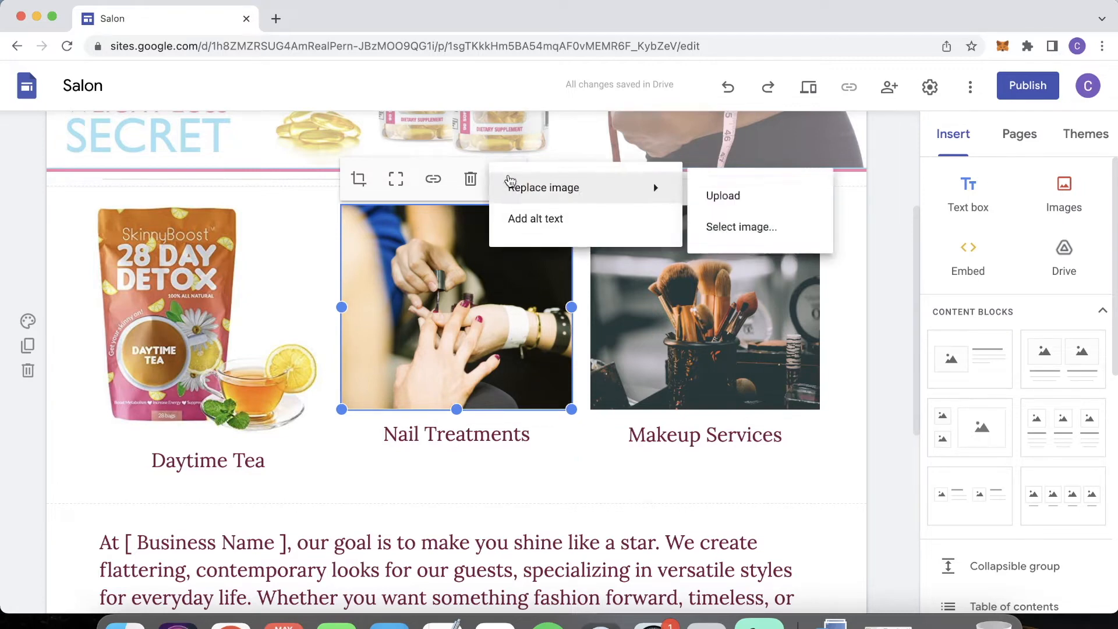
pyautogui.moveTo(654, 184)
pyautogui.click(722, 200)
pyautogui.click(411, 245)
pyautogui.click(385, 331)
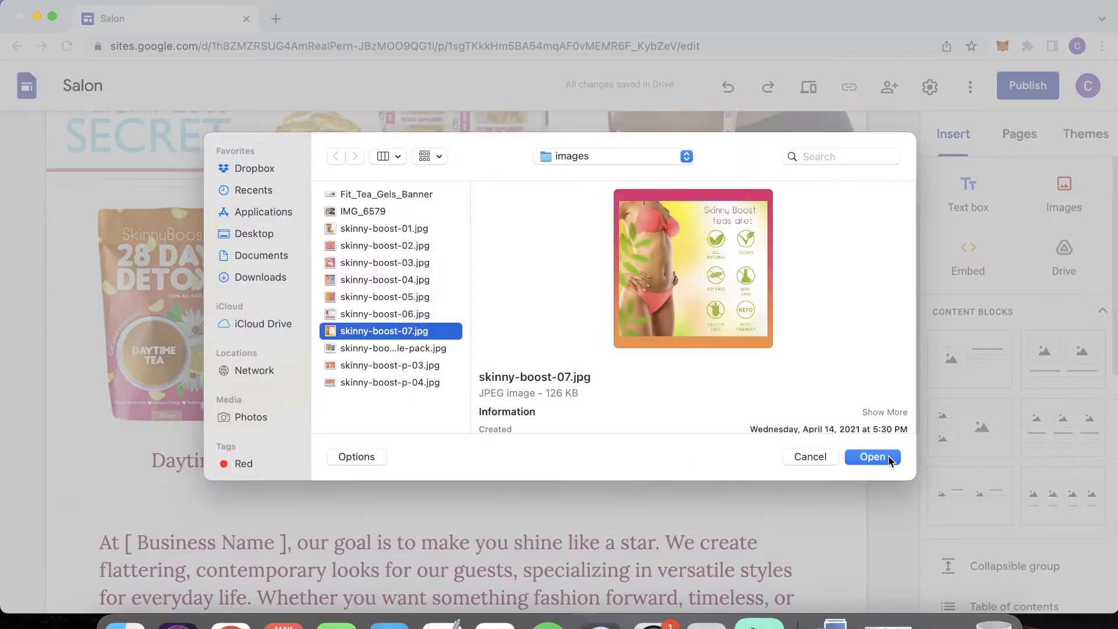
pyautogui.click(889, 460)
# - Replace the "Nail Treatments" caption with "Buy Now" and uncrop the image above it
pyautogui.moveTo(533, 435); pyautogui.dragTo(343, 432)
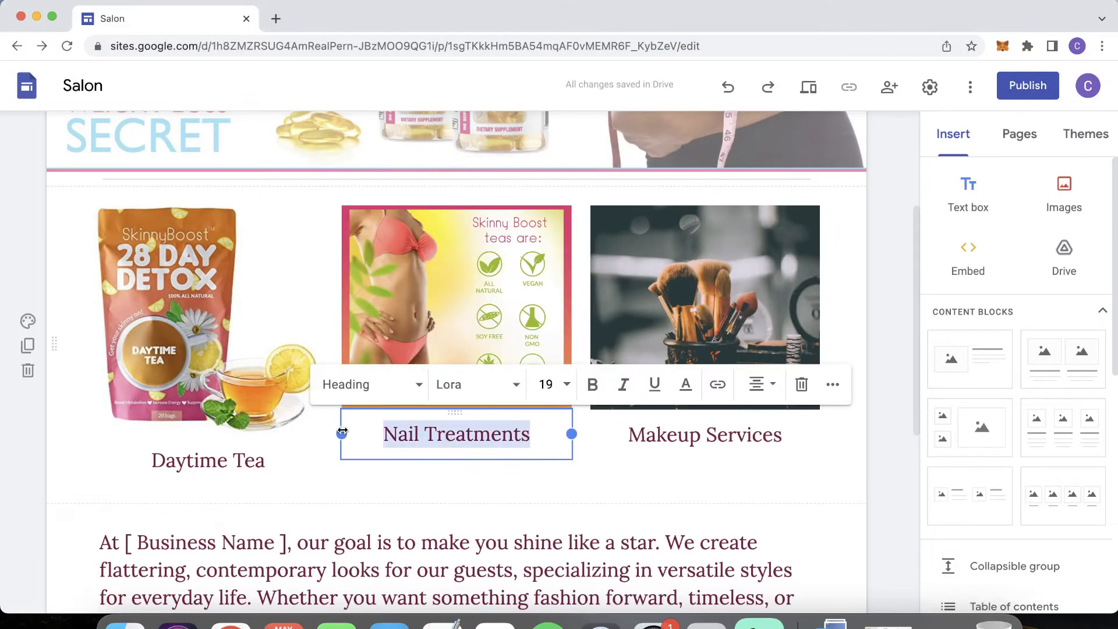
pyautogui.write('Buy Now')
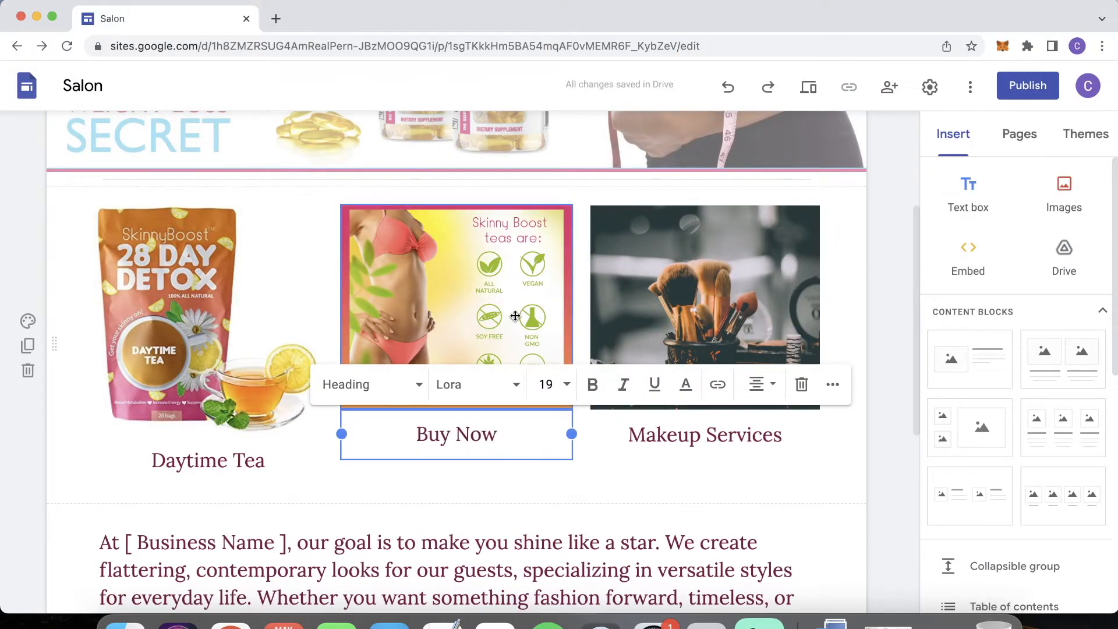
pyautogui.click(588, 481)
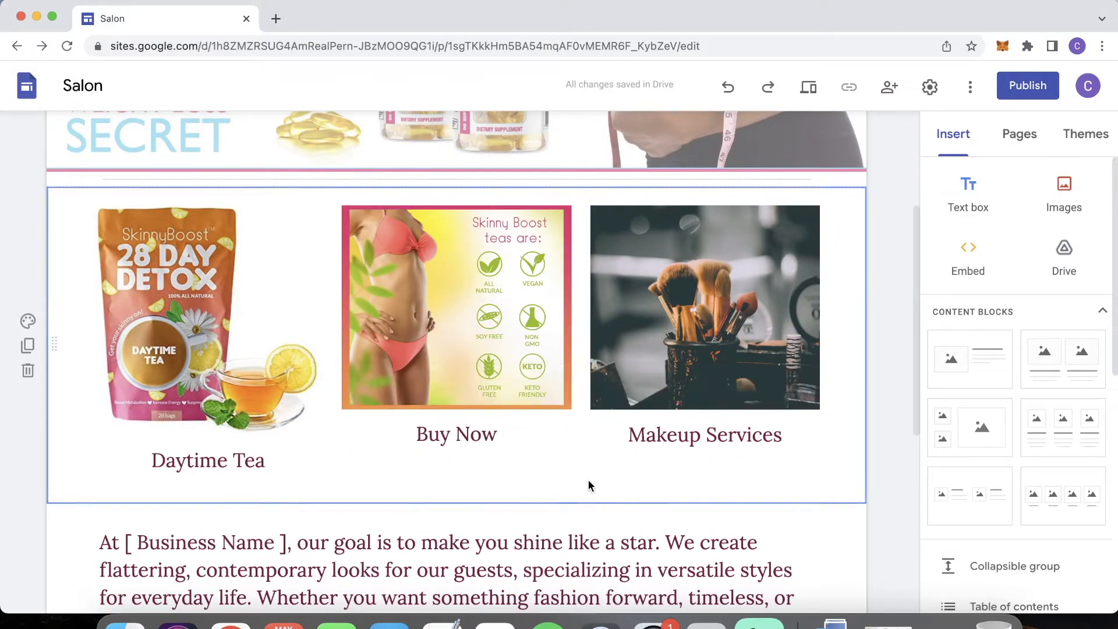
pyautogui.click(502, 364)
pyautogui.click(659, 478)
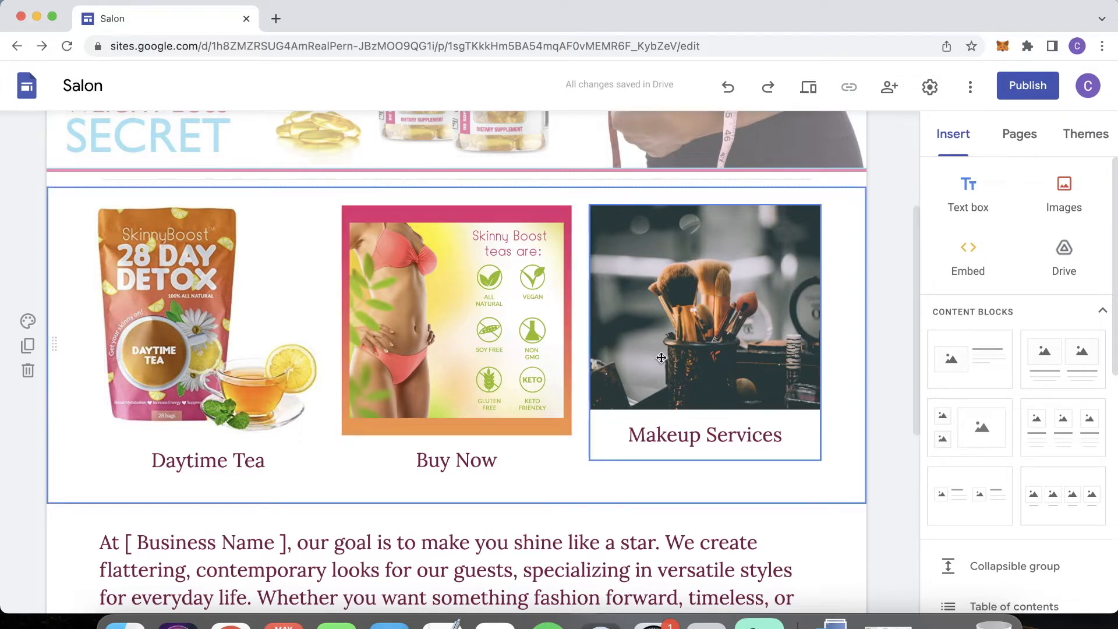
# - Replace the image above "Makeup Services" by uploading the double-pack product image, and enlarge it to match the height of the neighbouring images
pyautogui.click(697, 337)
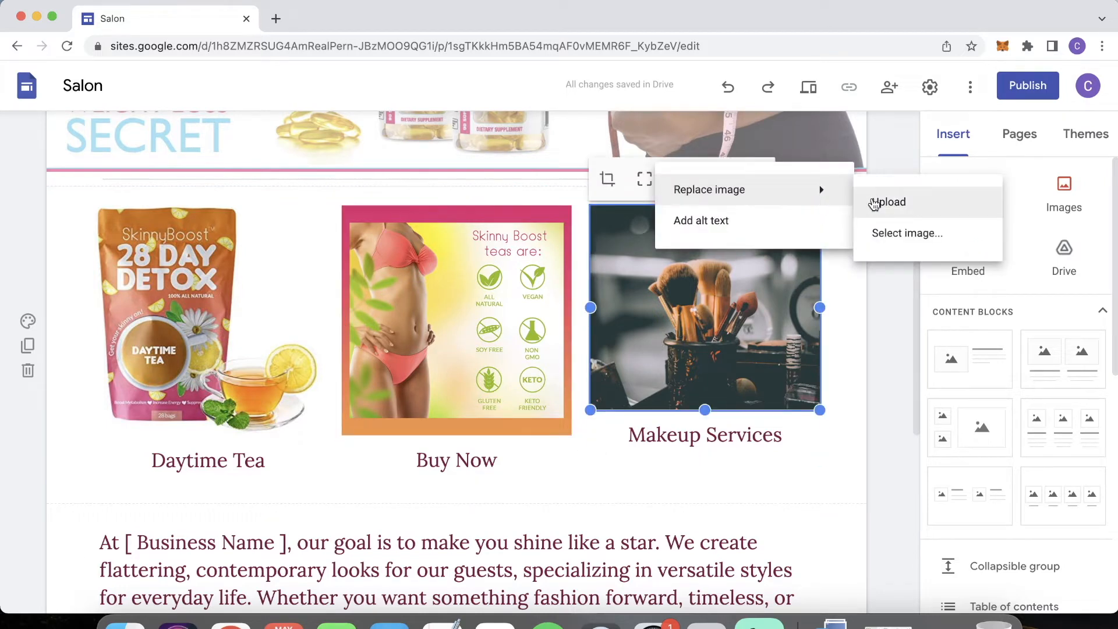
pyautogui.click(874, 203)
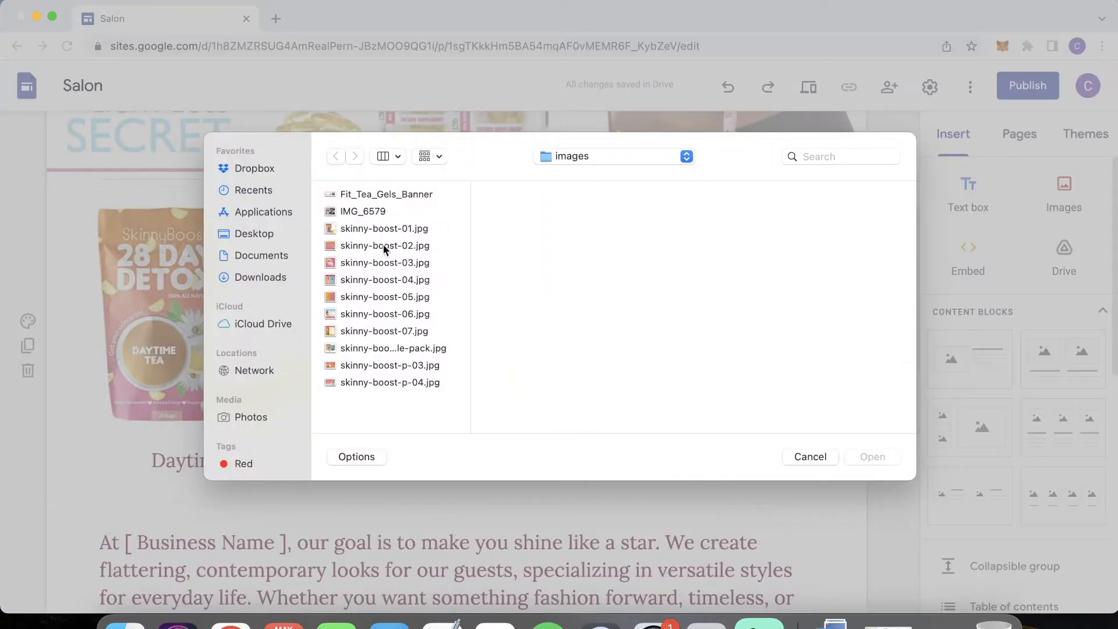
pyautogui.click(393, 347)
pyautogui.click(880, 453)
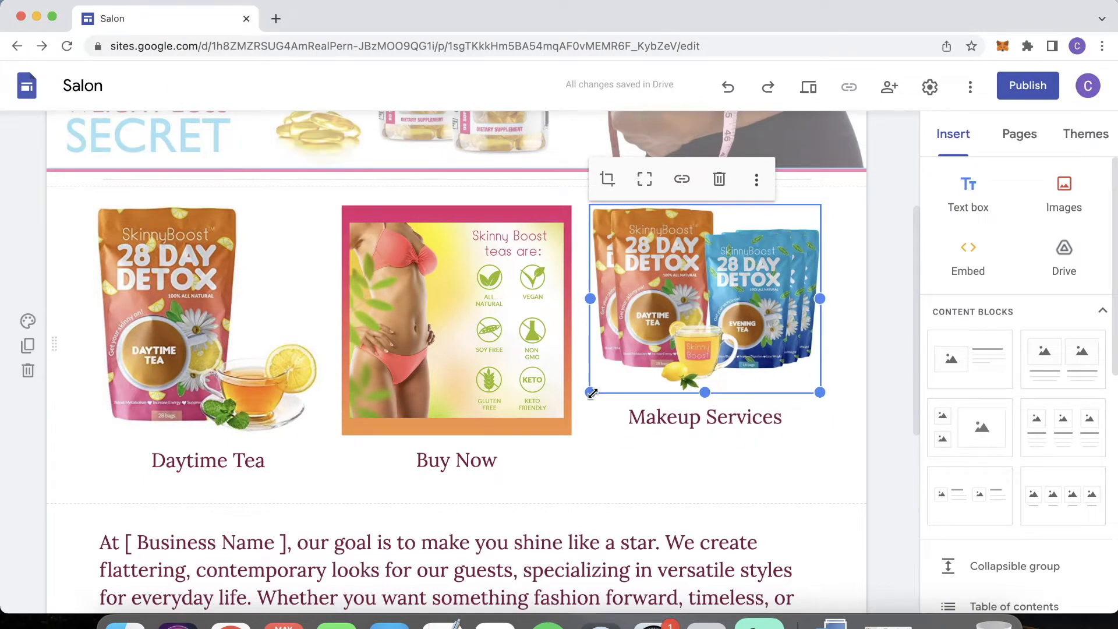
pyautogui.moveTo(589, 393); pyautogui.dragTo(570, 437)
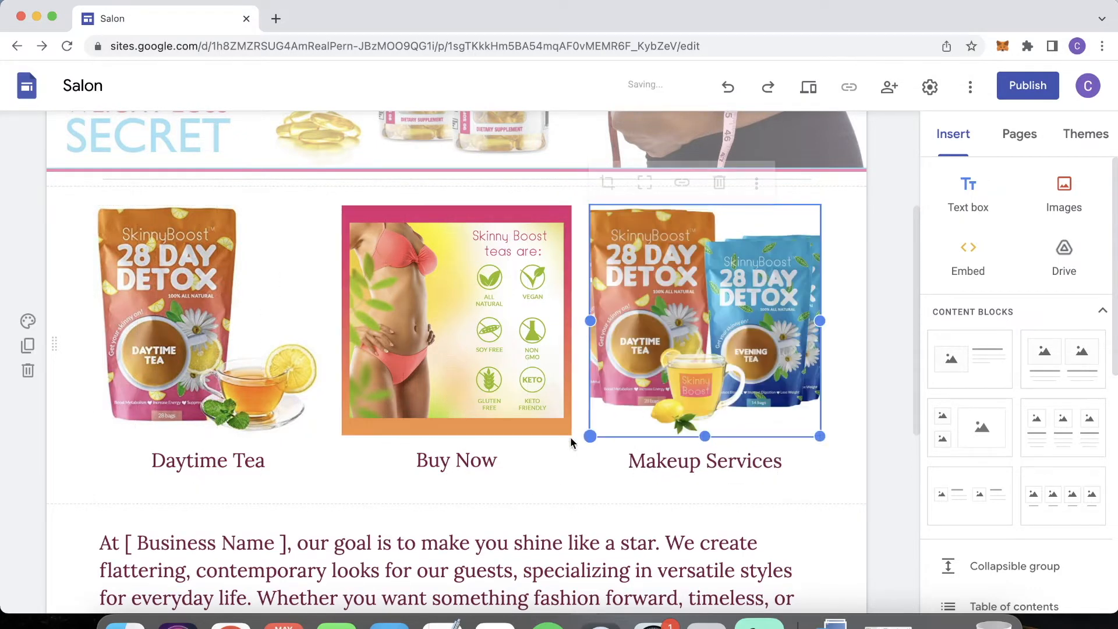
pyautogui.click(849, 436)
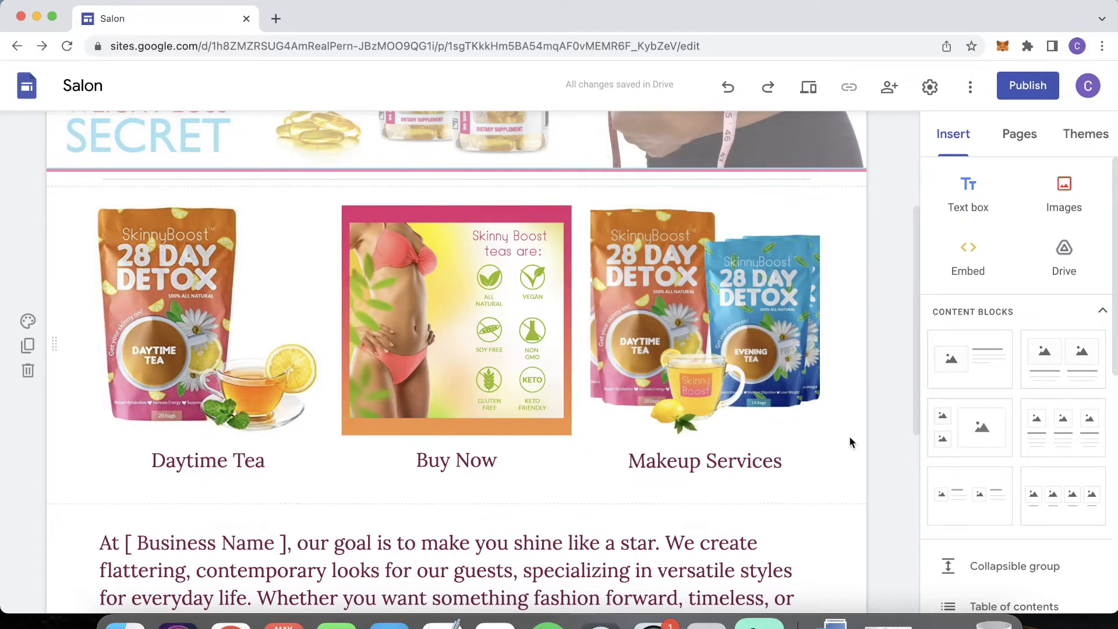
# - Replace the "Makeup Services" caption with "Double Pack"
pyautogui.click(721, 465)
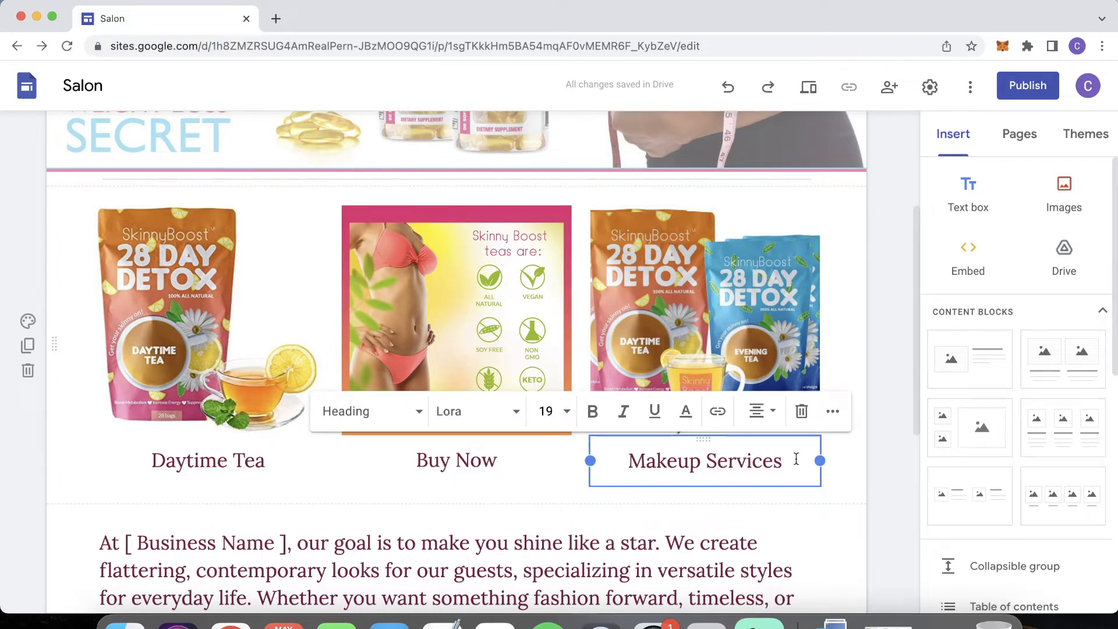
pyautogui.moveTo(796, 460); pyautogui.dragTo(577, 465)
pyautogui.write('Double Pack')
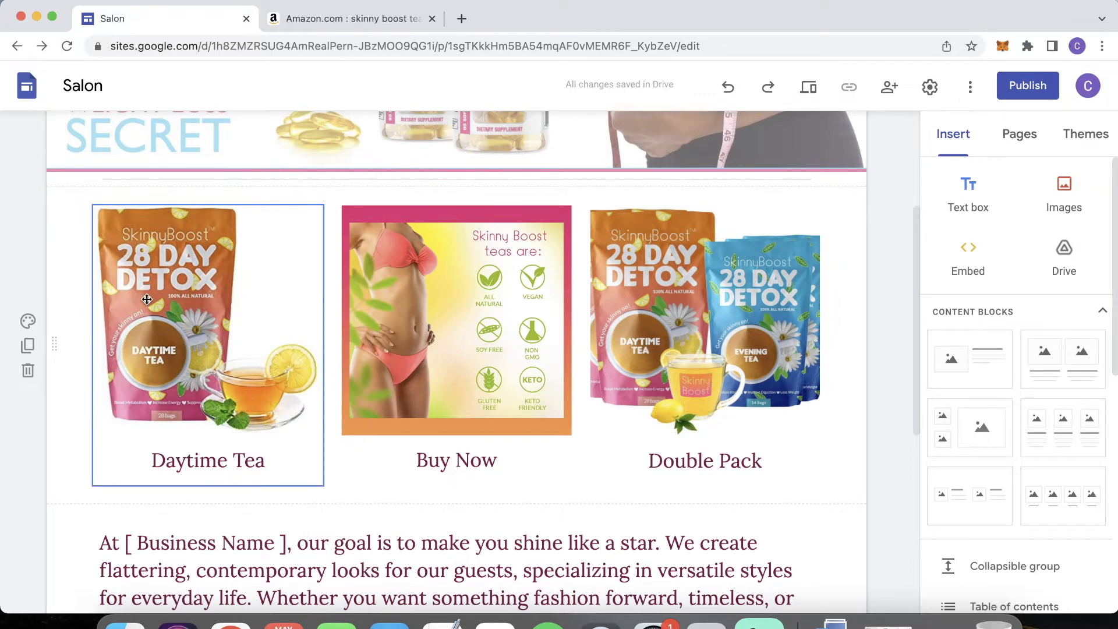
pyautogui.click(347, 18)
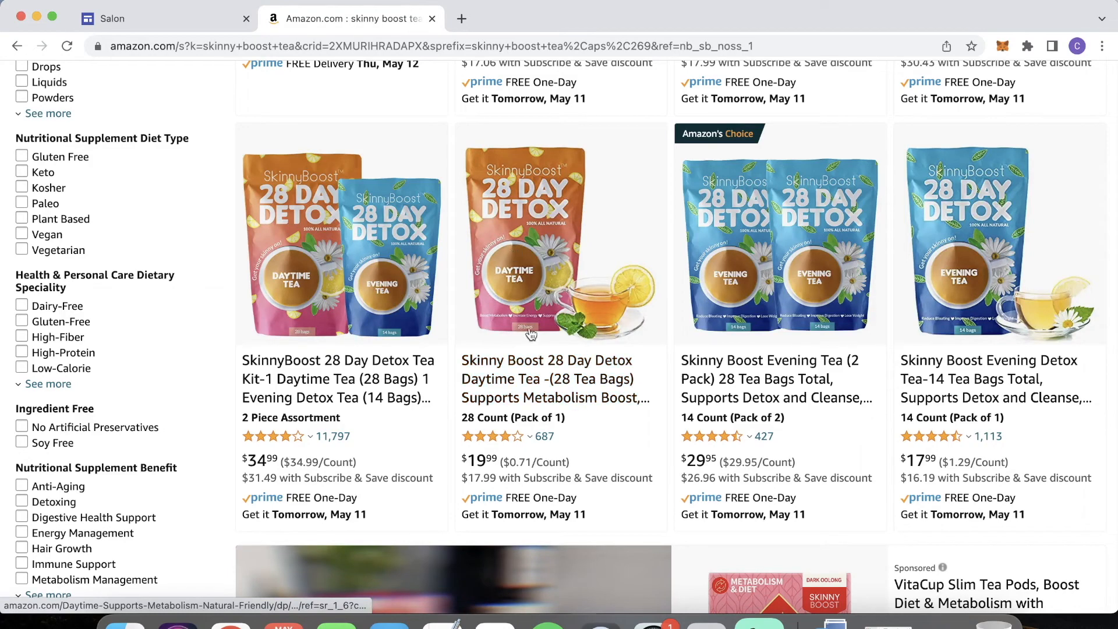
pyautogui.click(555, 388)
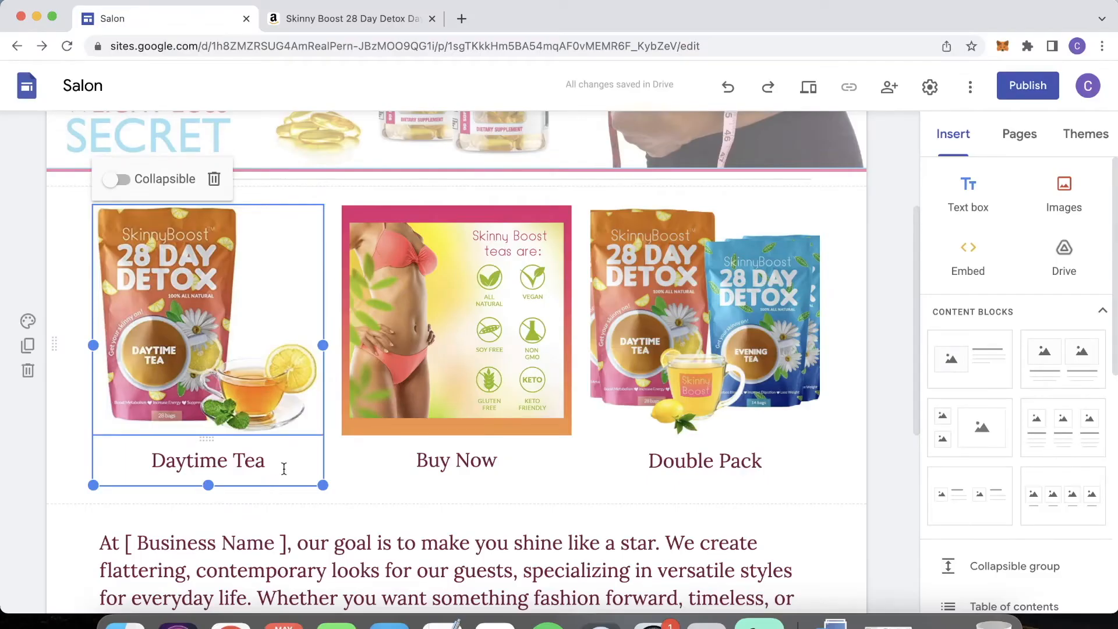
pyautogui.click(274, 464)
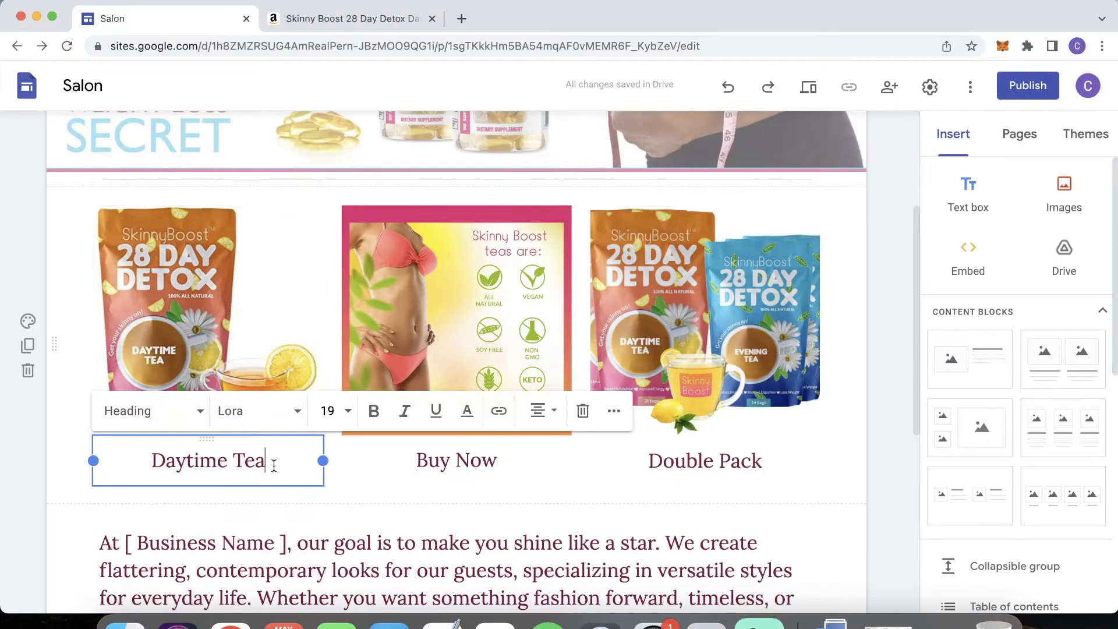
pyautogui.moveTo(280, 464); pyautogui.dragTo(151, 459)
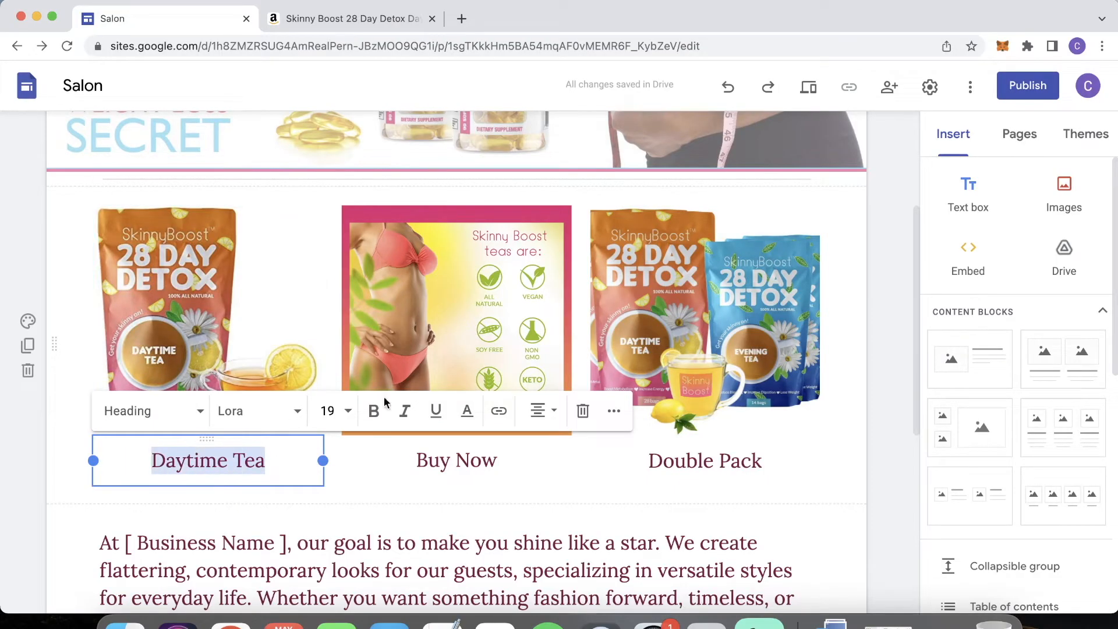
pyautogui.click(498, 414)
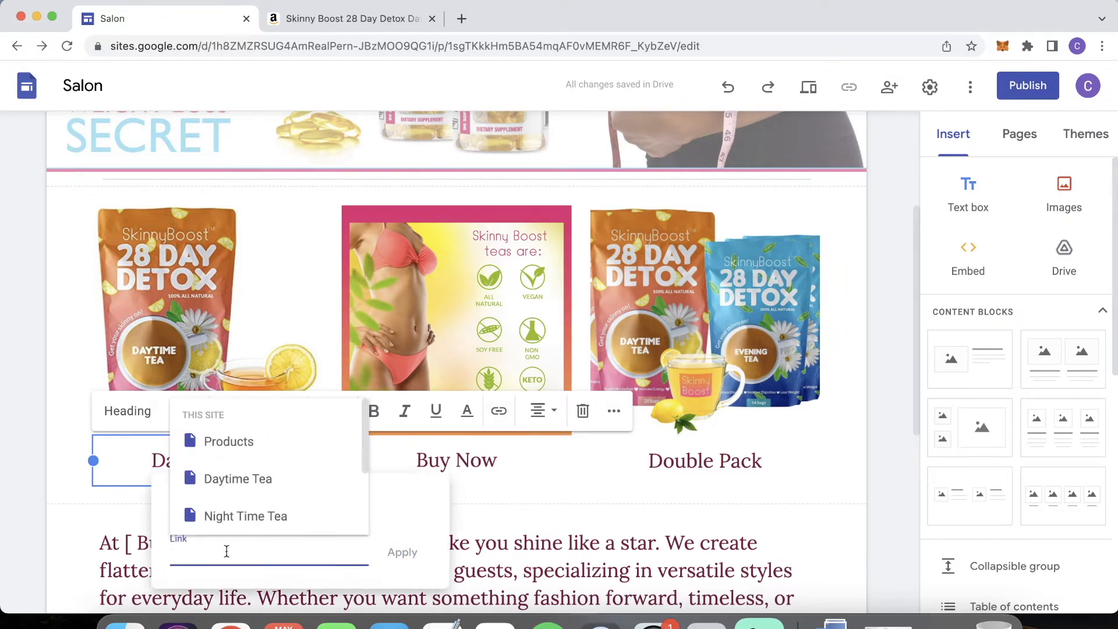
pyautogui.write('https://amzn.to/37DHL0k')
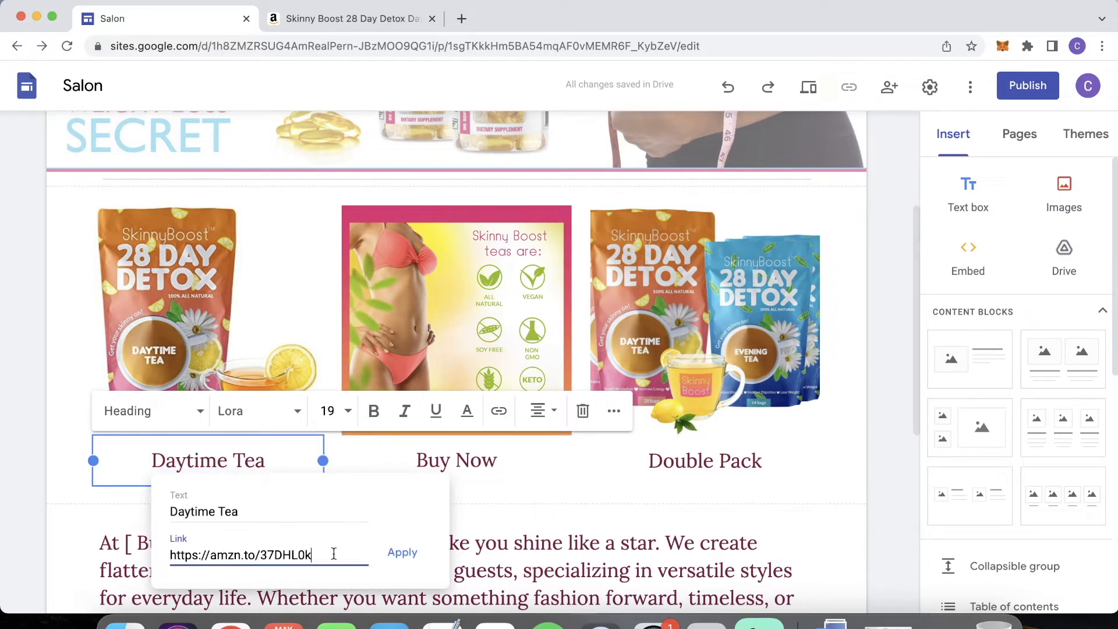
pyautogui.click(401, 552)
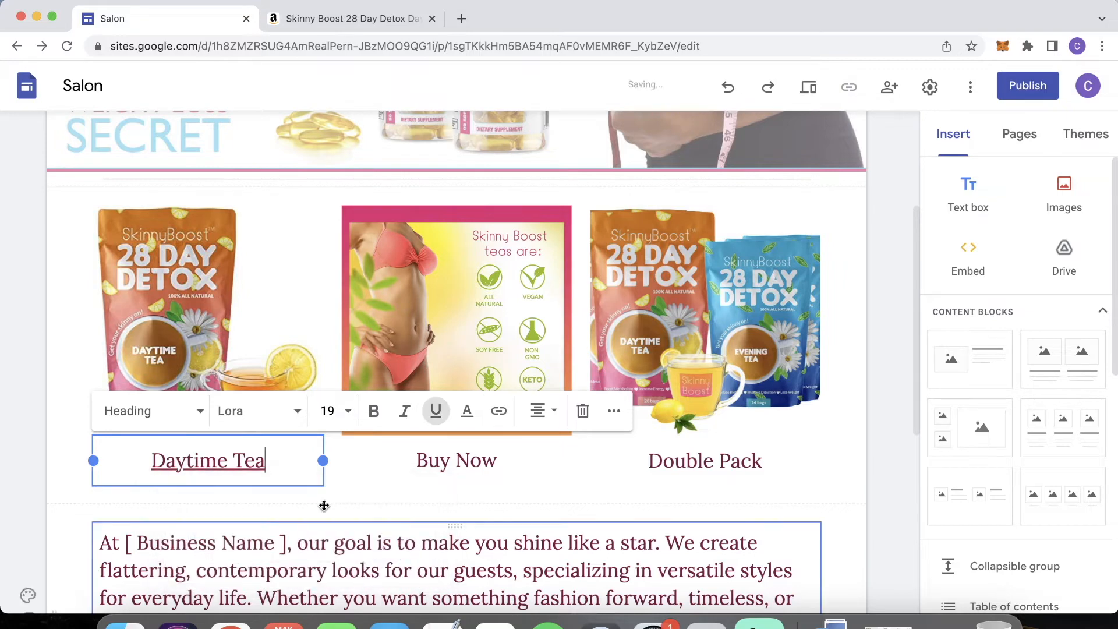
pyautogui.click(232, 330)
pyautogui.click(231, 302)
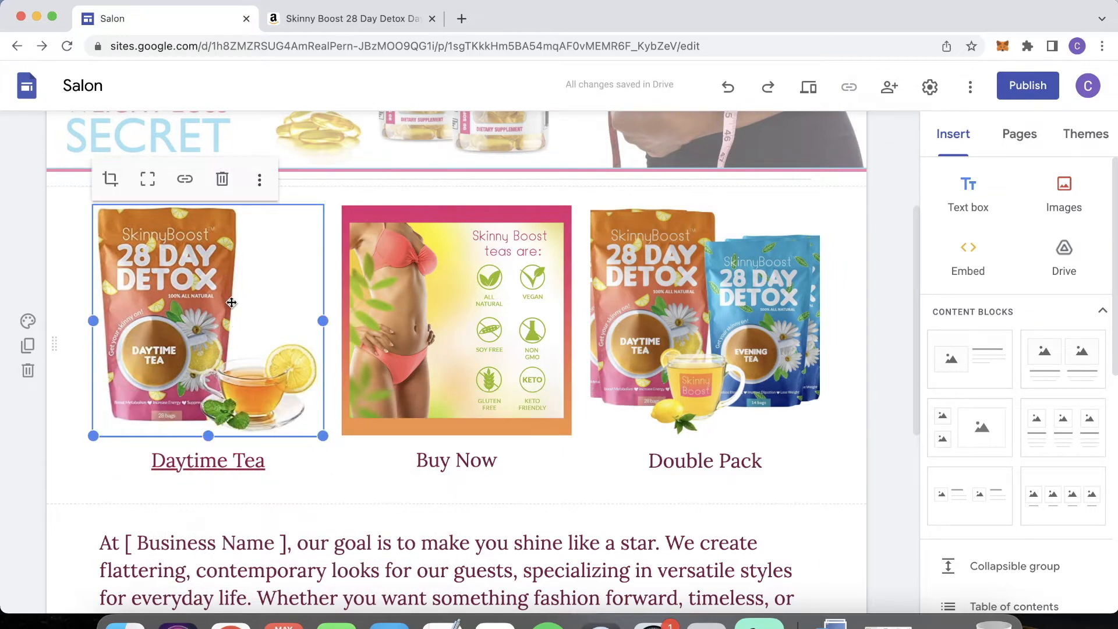
pyautogui.click(185, 179)
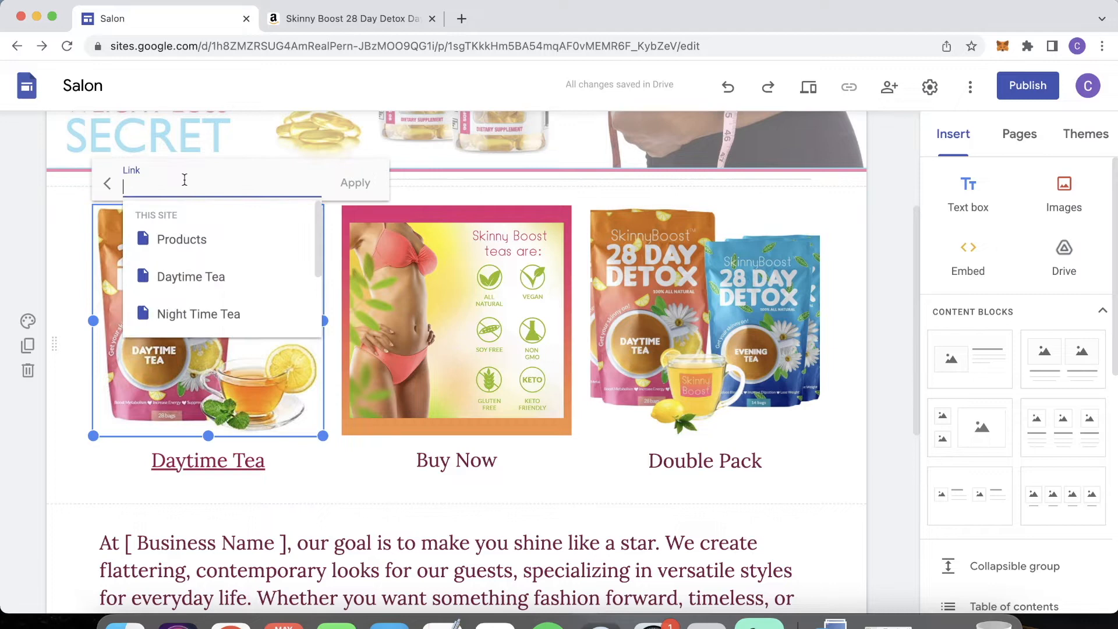
pyautogui.write('https://amzn.to/37DHL0k')
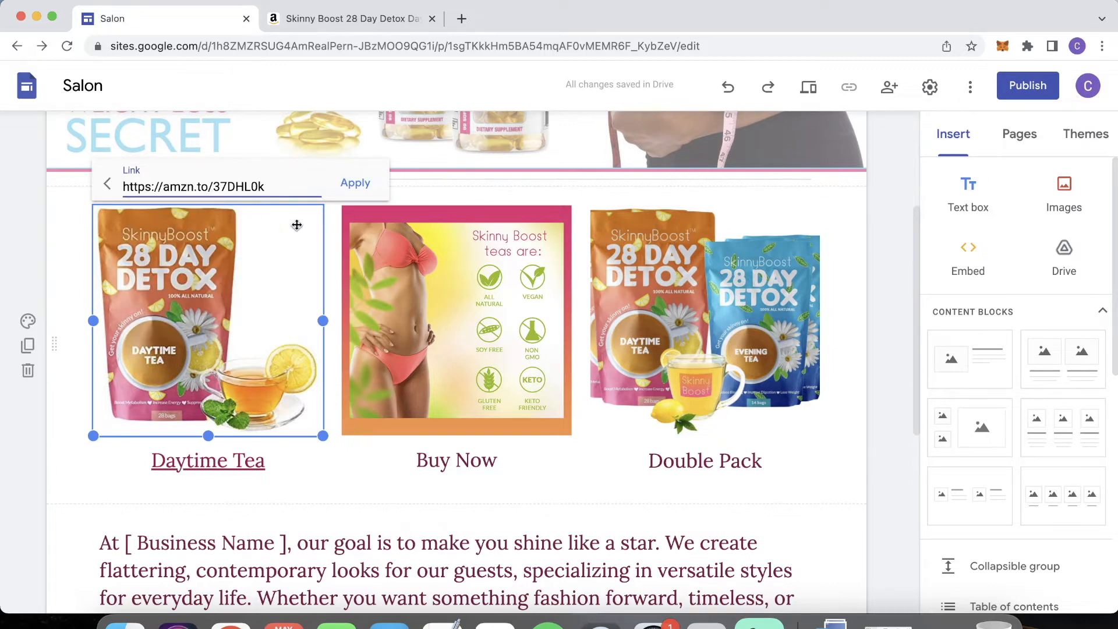
pyautogui.click(356, 184)
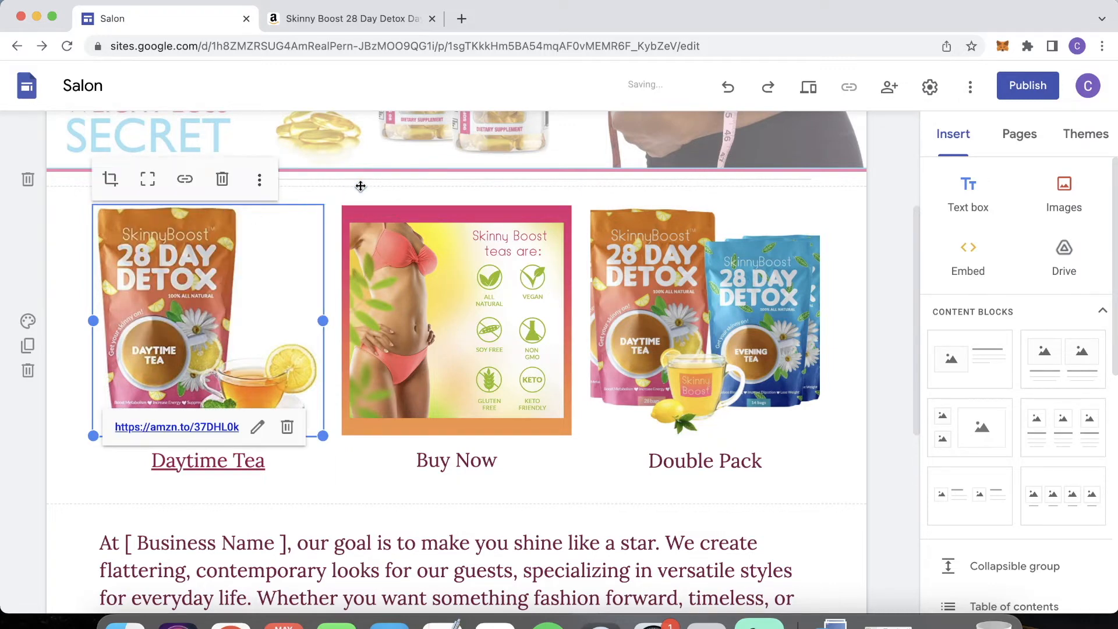
pyautogui.click(371, 493)
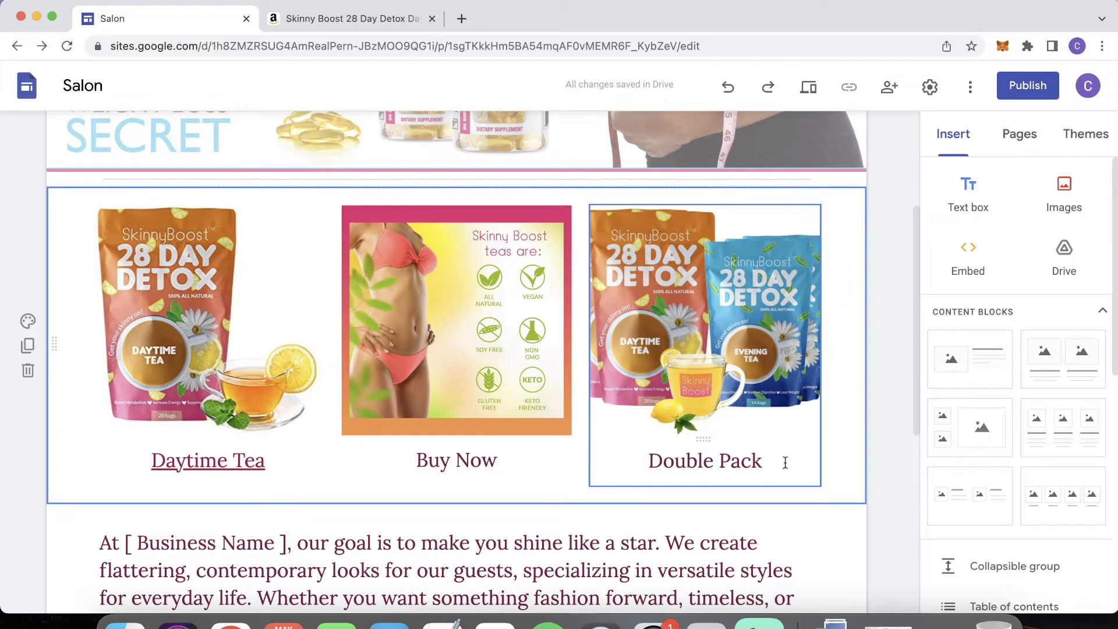
# - Switch to Etsy in a new browser tab, open the Custom Engraved Necklace listing and select its web address
pyautogui.click(461, 18)
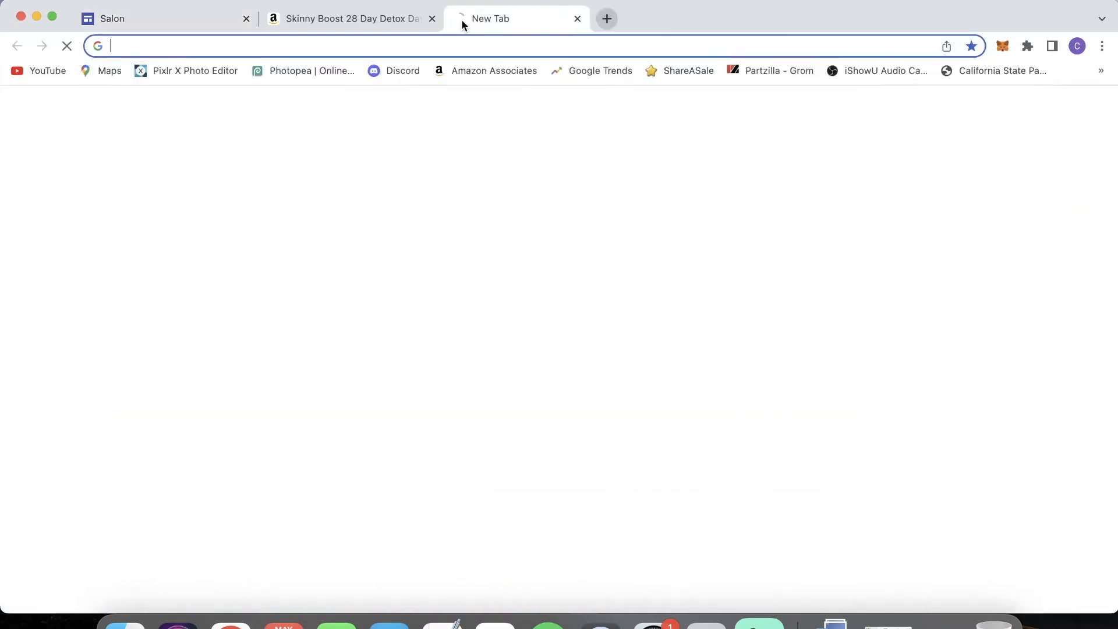
pyautogui.write('etsy')
pyautogui.press('Return')
pyautogui.scroll(-4, 483, 367)
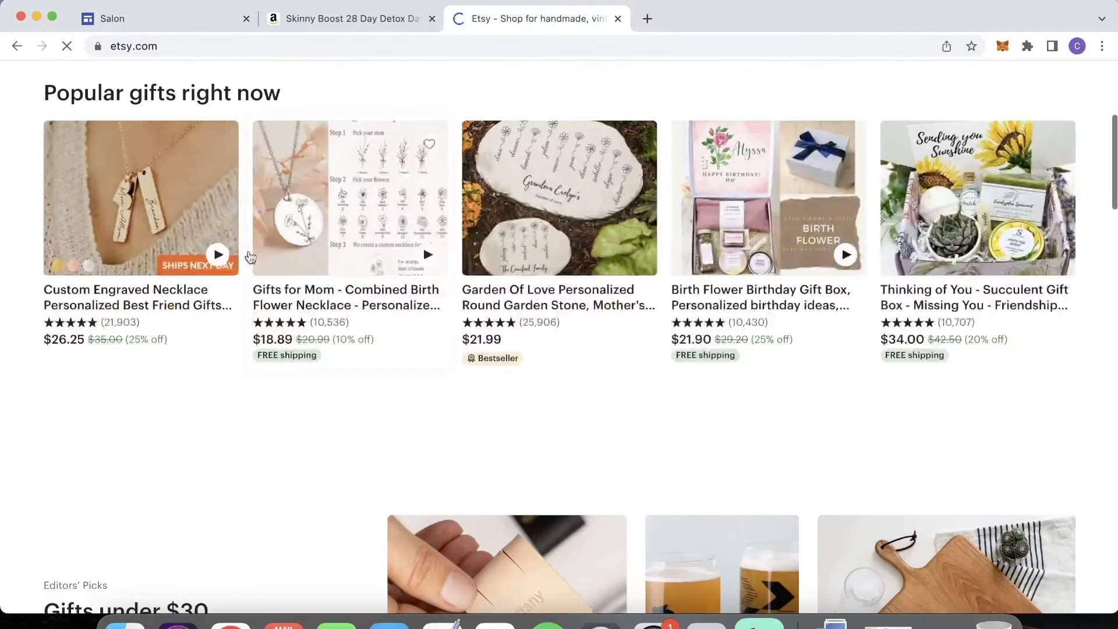
pyautogui.click(208, 227)
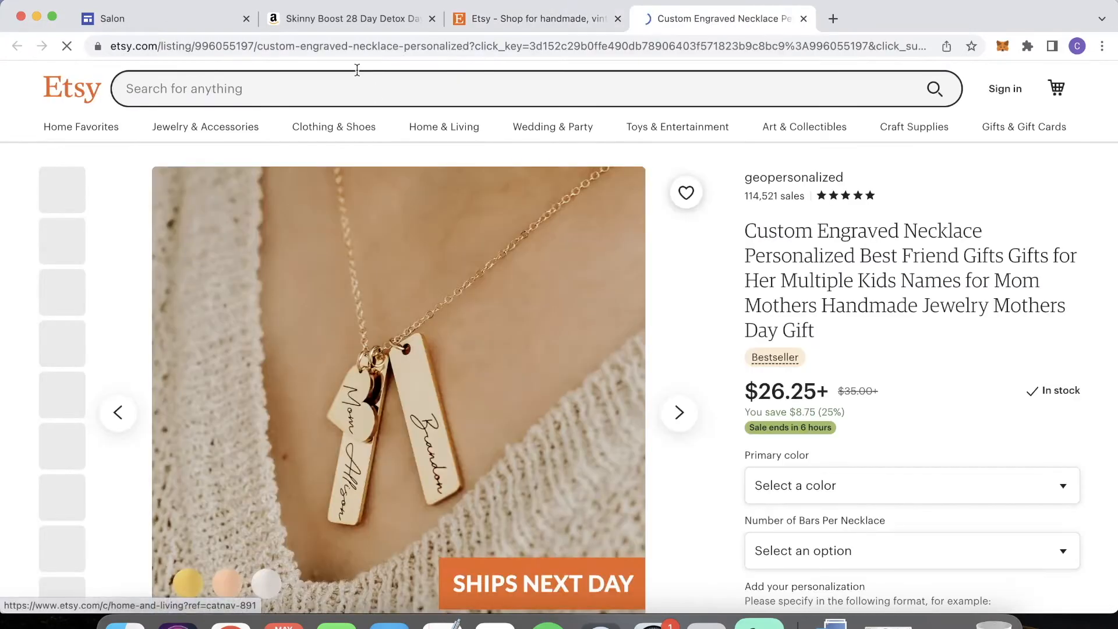
pyautogui.click(383, 46)
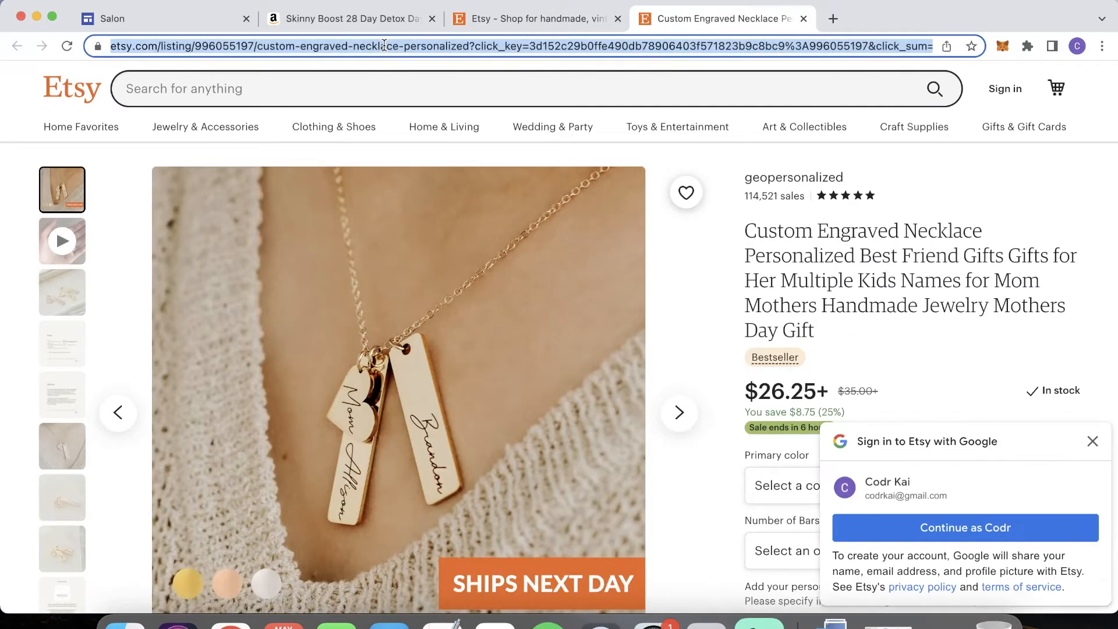
pyautogui.click(188, 23)
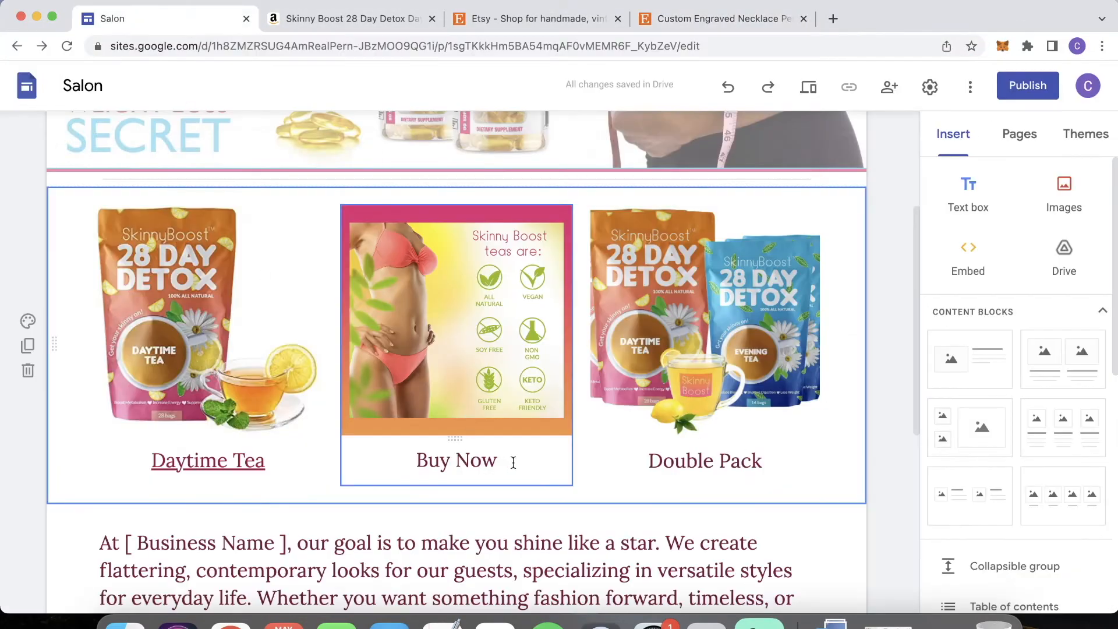
pyautogui.moveTo(513, 463); pyautogui.dragTo(402, 460)
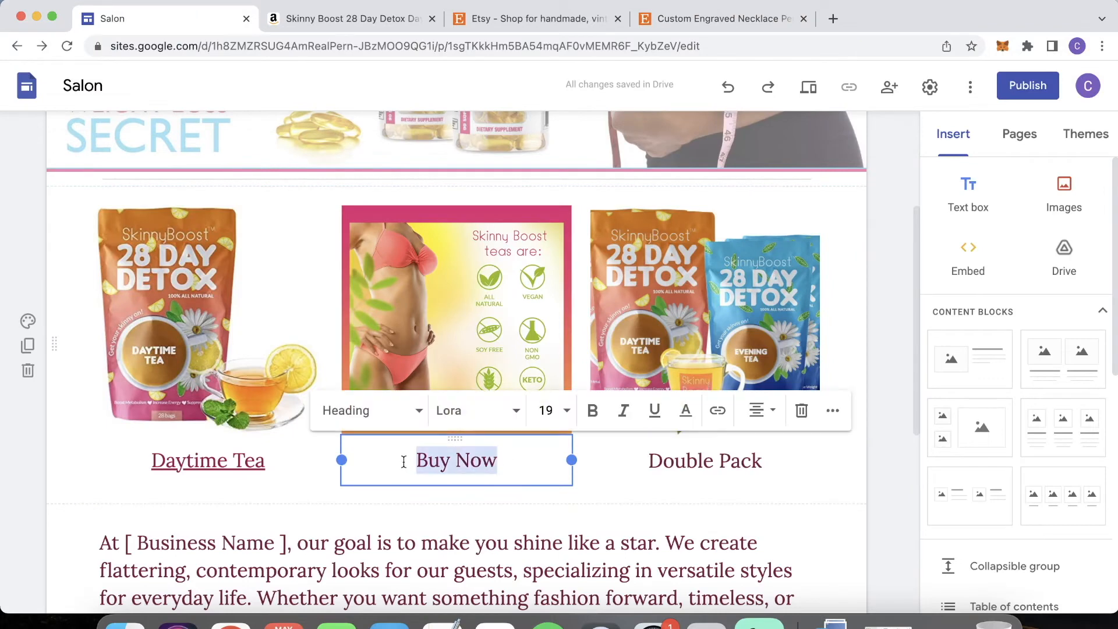
pyautogui.click(889, 463)
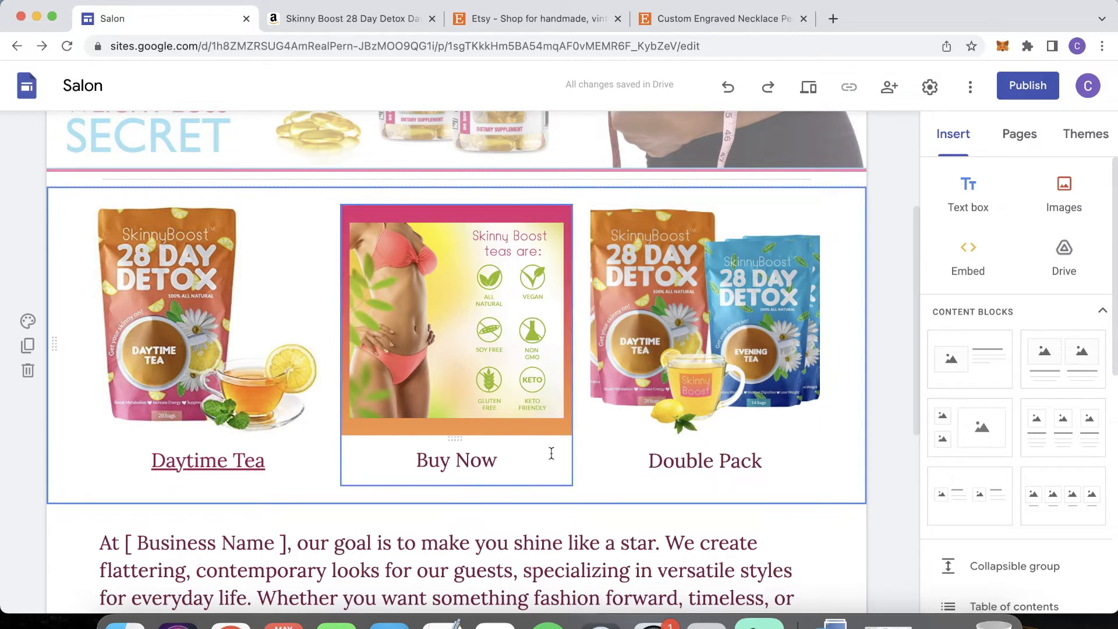
pyautogui.click(701, 462)
pyautogui.moveTo(781, 464); pyautogui.dragTo(624, 461)
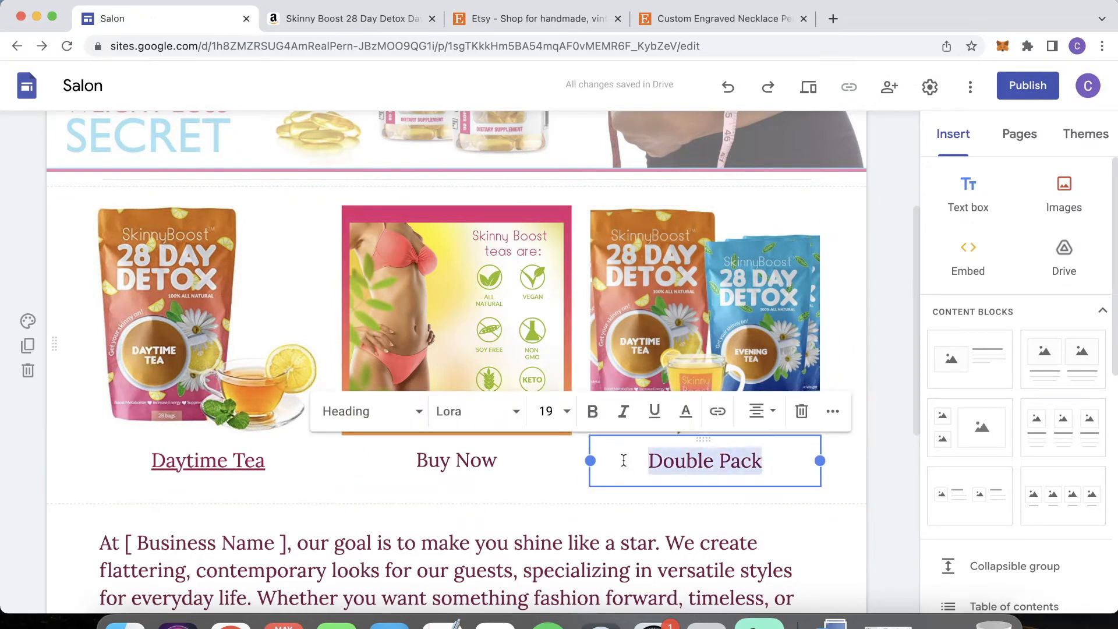
pyautogui.click(882, 446)
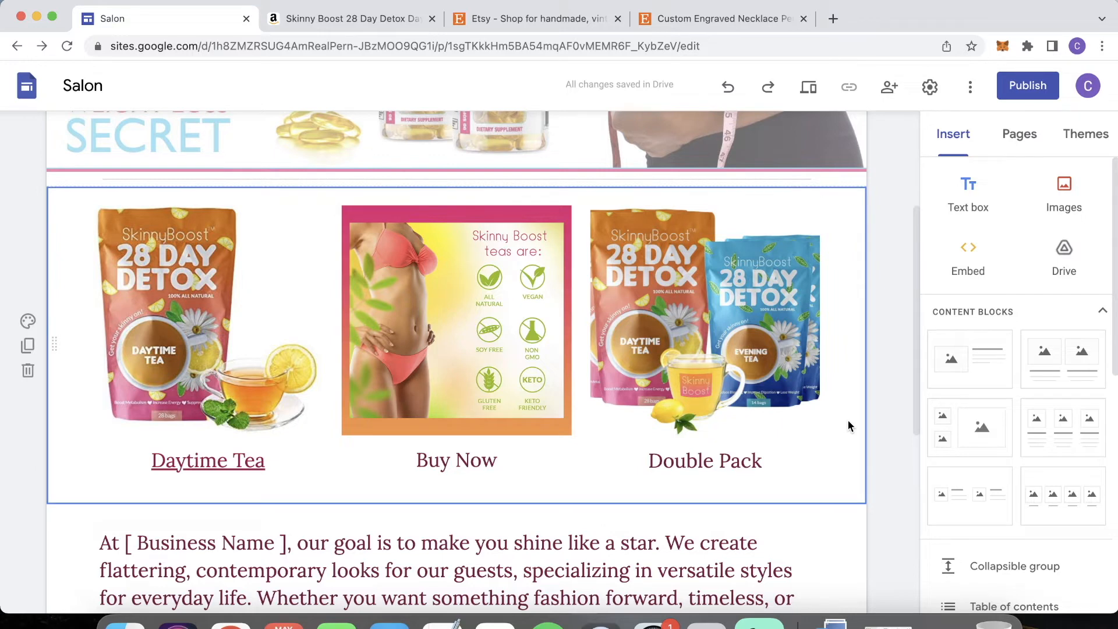
pyautogui.scroll(1, 888, 401)
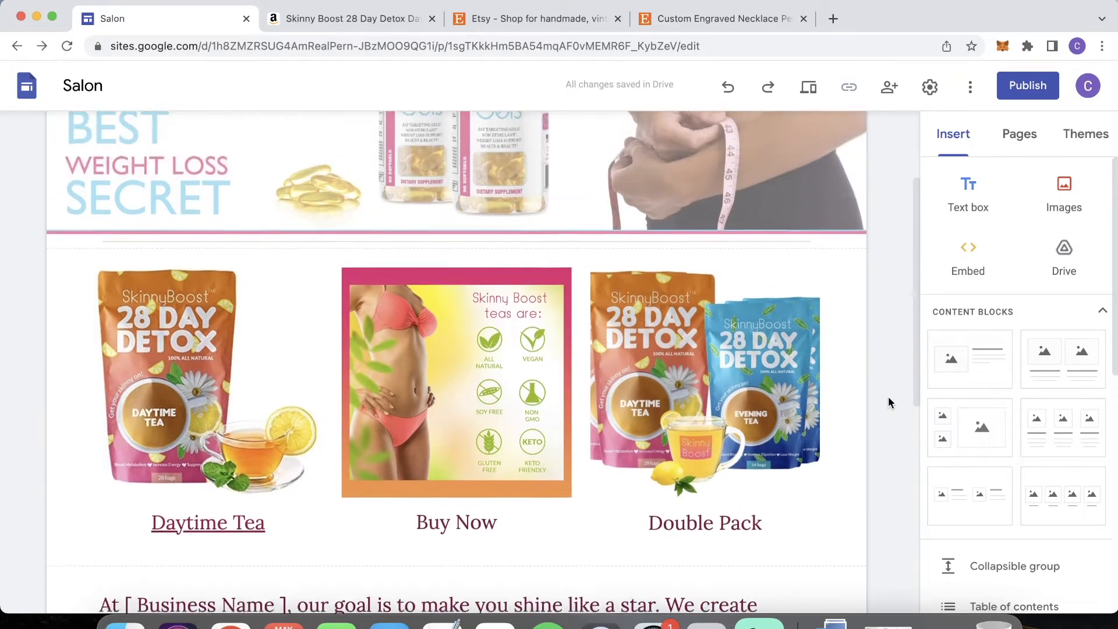
pyautogui.scroll(1, 889, 402)
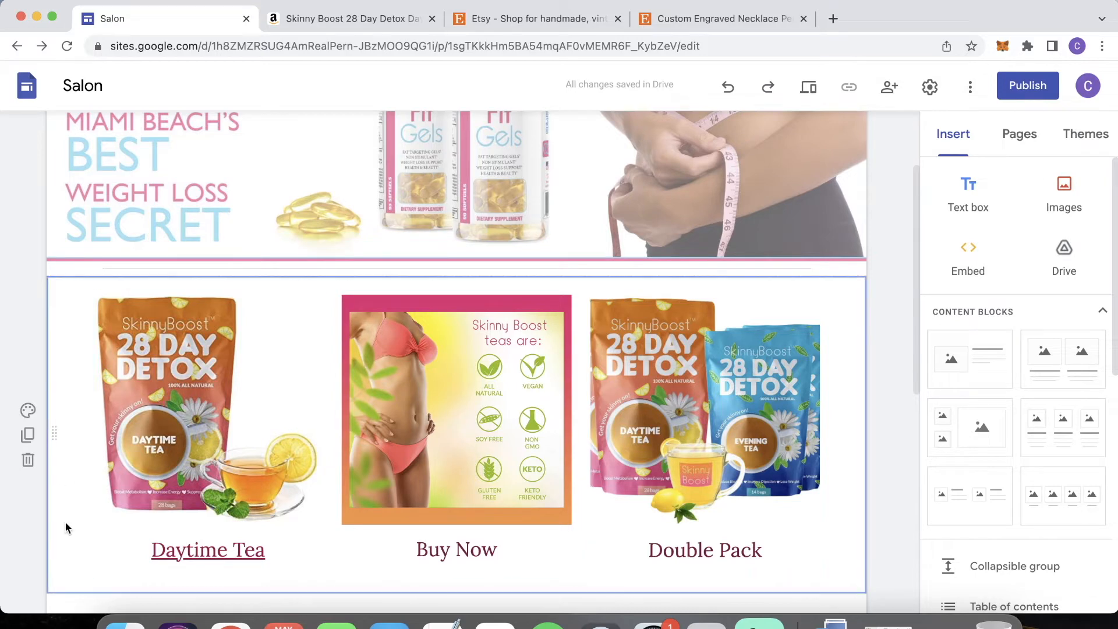
pyautogui.scroll(-3, 65, 521)
pyautogui.scroll(3, 65, 522)
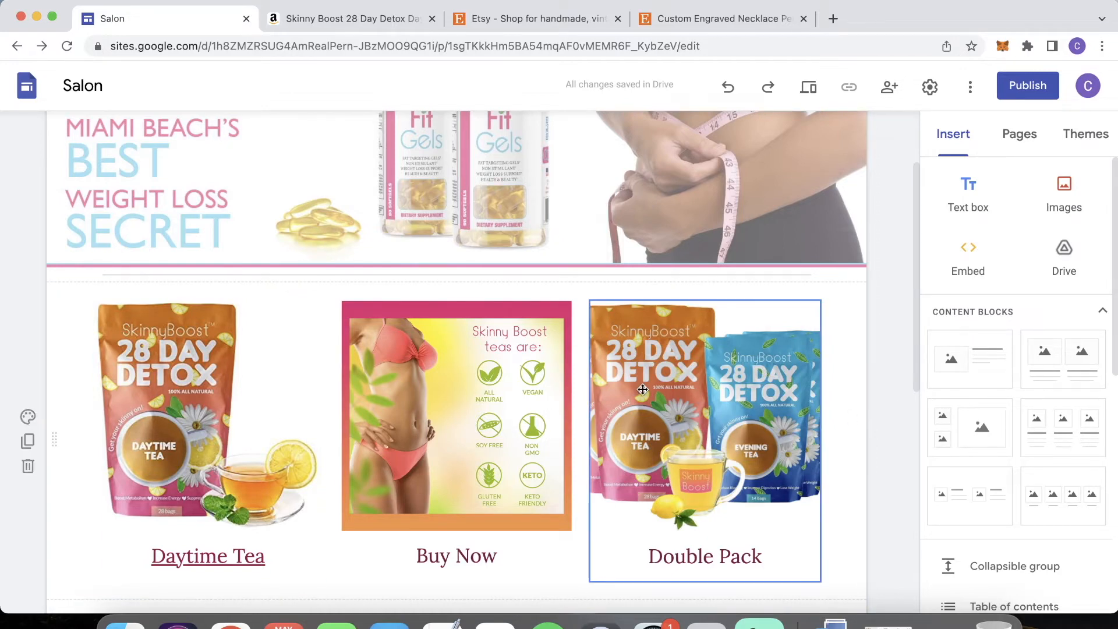
pyautogui.click(259, 414)
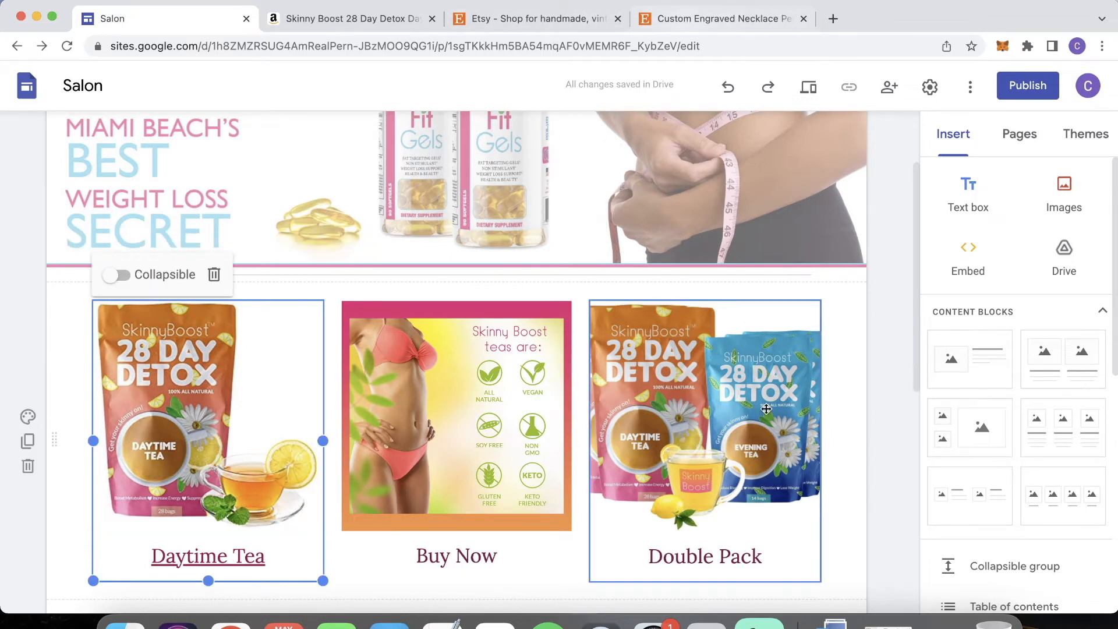
pyautogui.click(877, 430)
pyautogui.scroll(-1, 878, 432)
pyautogui.scroll(-5, 877, 428)
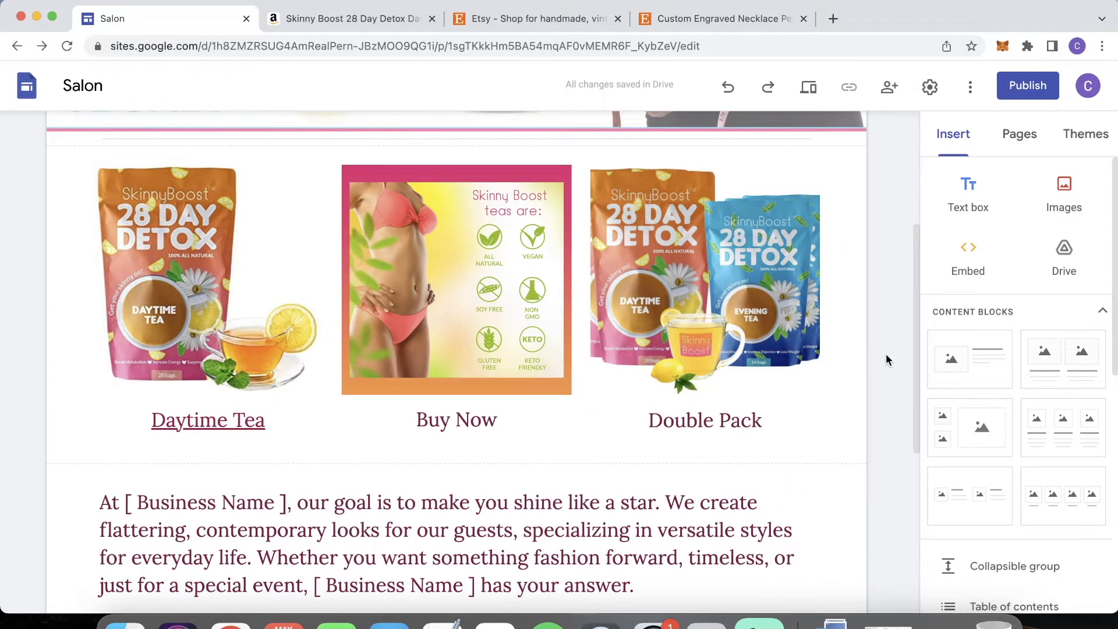
pyautogui.scroll(3, 886, 355)
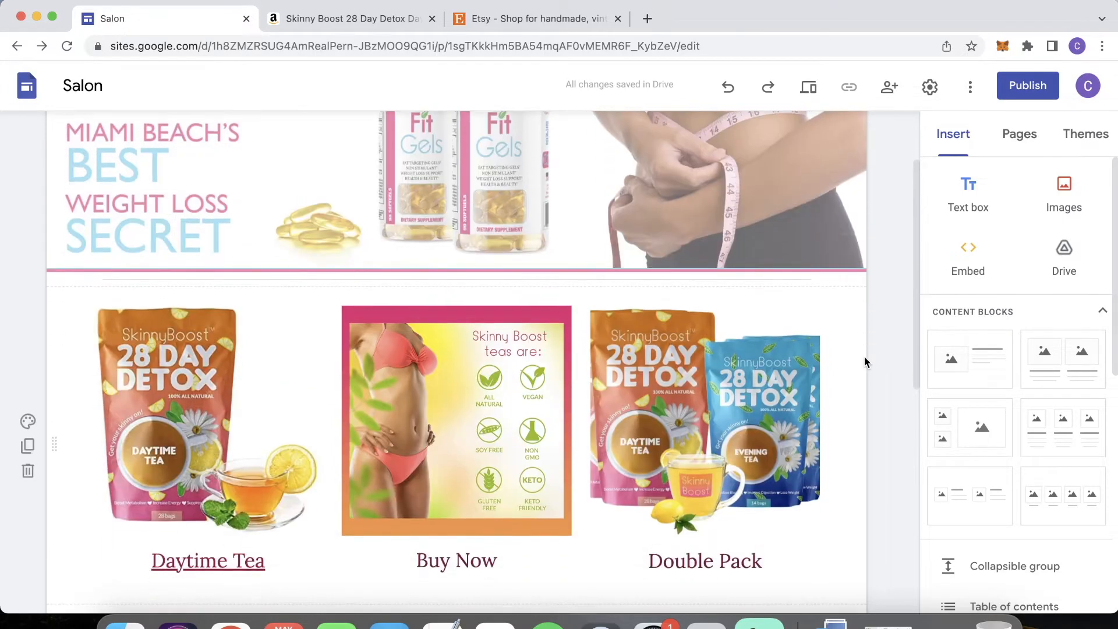
pyautogui.scroll(2, 864, 361)
# - Close the Etsy home page and return to the Salon site in Google Sites
pyautogui.click(511, 18)
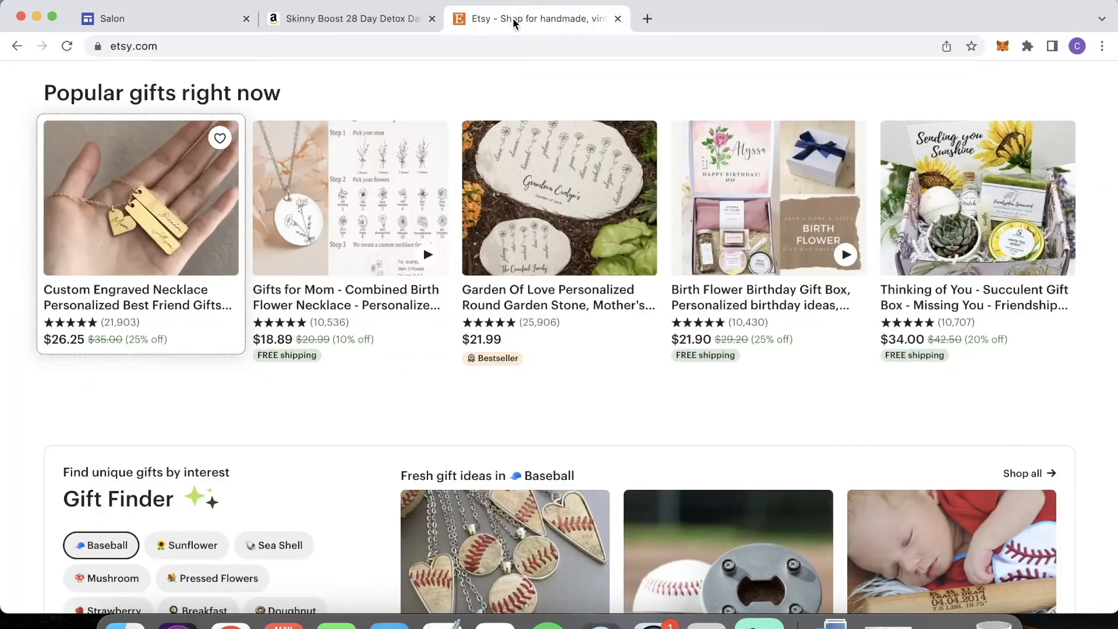
pyautogui.click(618, 19)
pyautogui.click(212, 18)
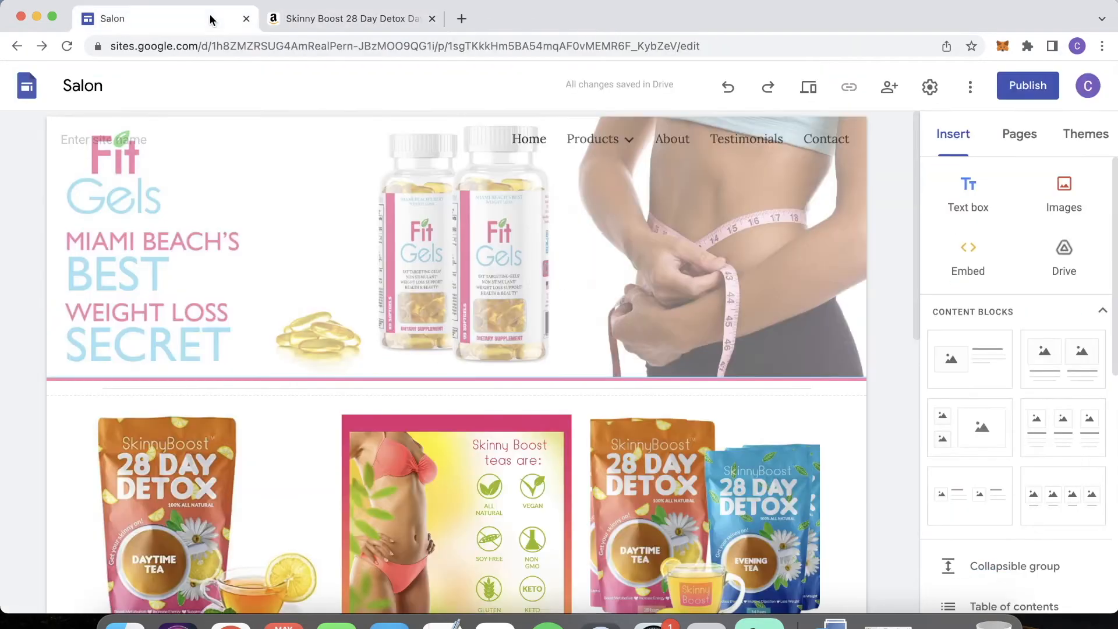
pyautogui.scroll(-4, 880, 329)
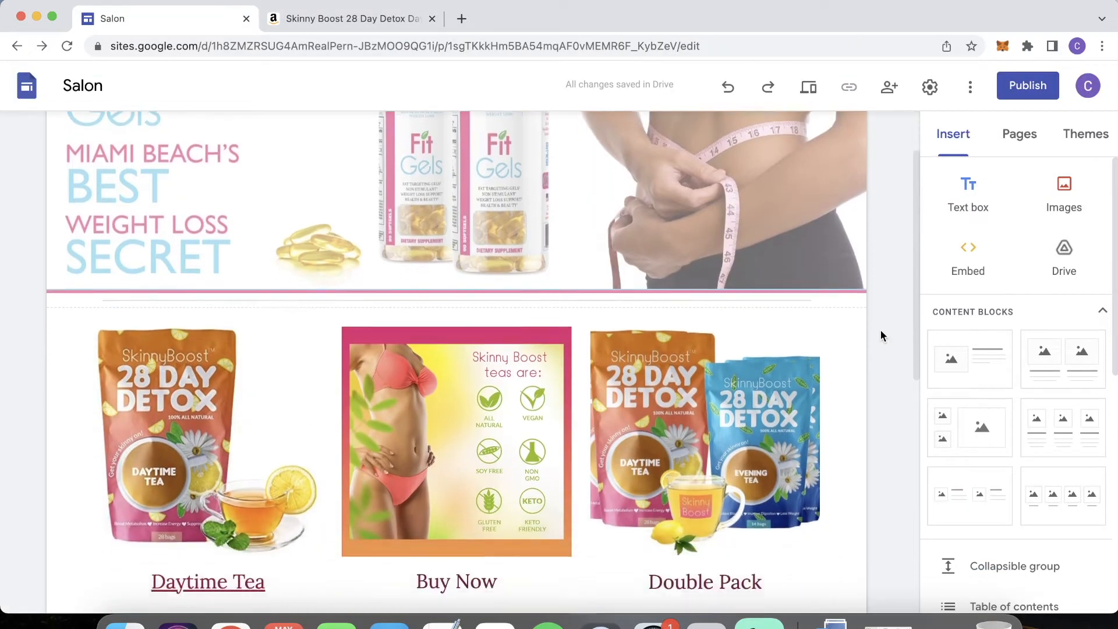
pyautogui.scroll(-2, 881, 335)
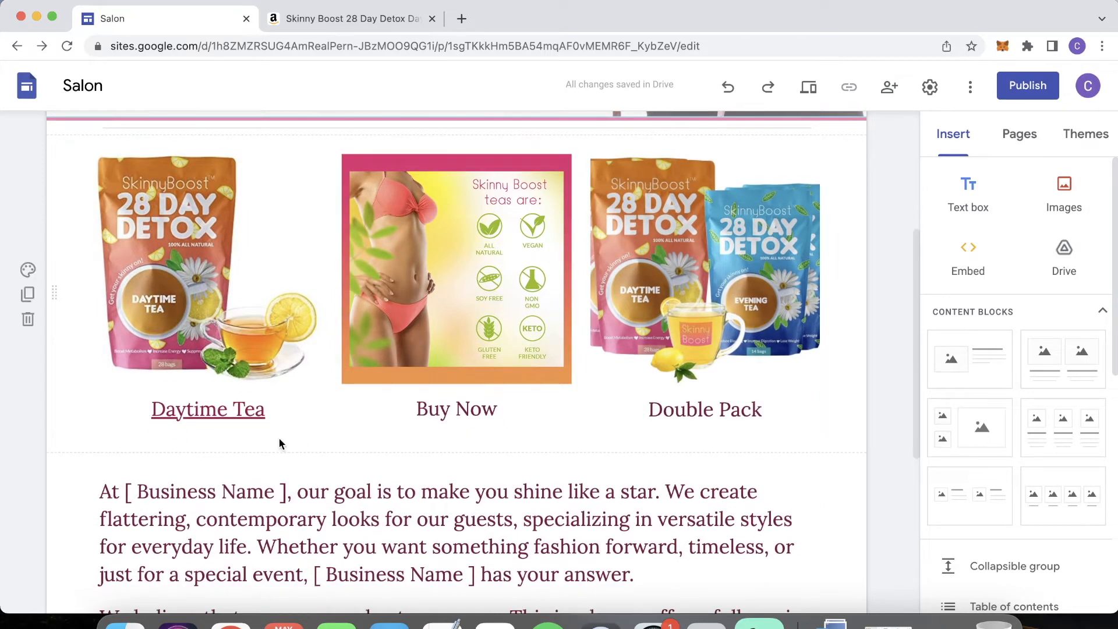
pyautogui.scroll(2, 72, 421)
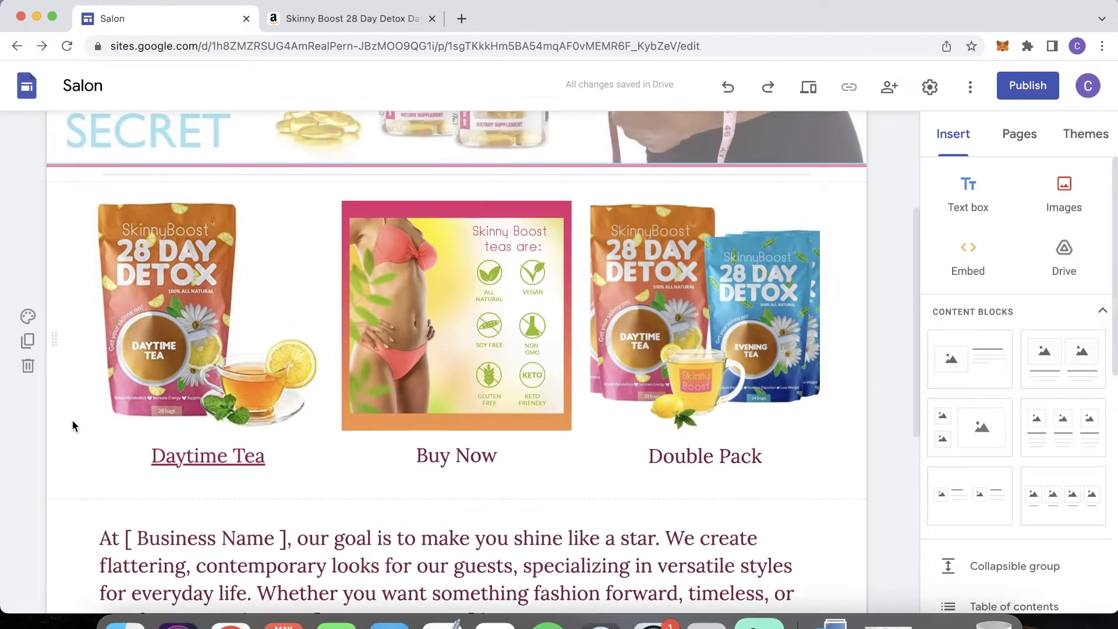
pyautogui.scroll(3, 72, 426)
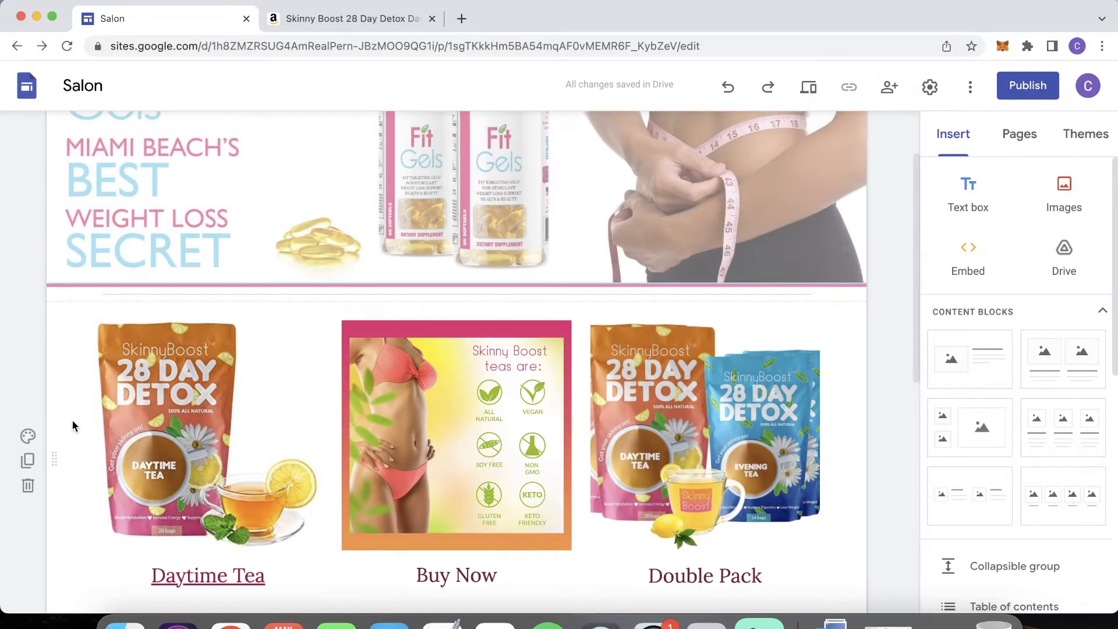
pyautogui.scroll(-3, 72, 426)
pyautogui.scroll(-2, 72, 419)
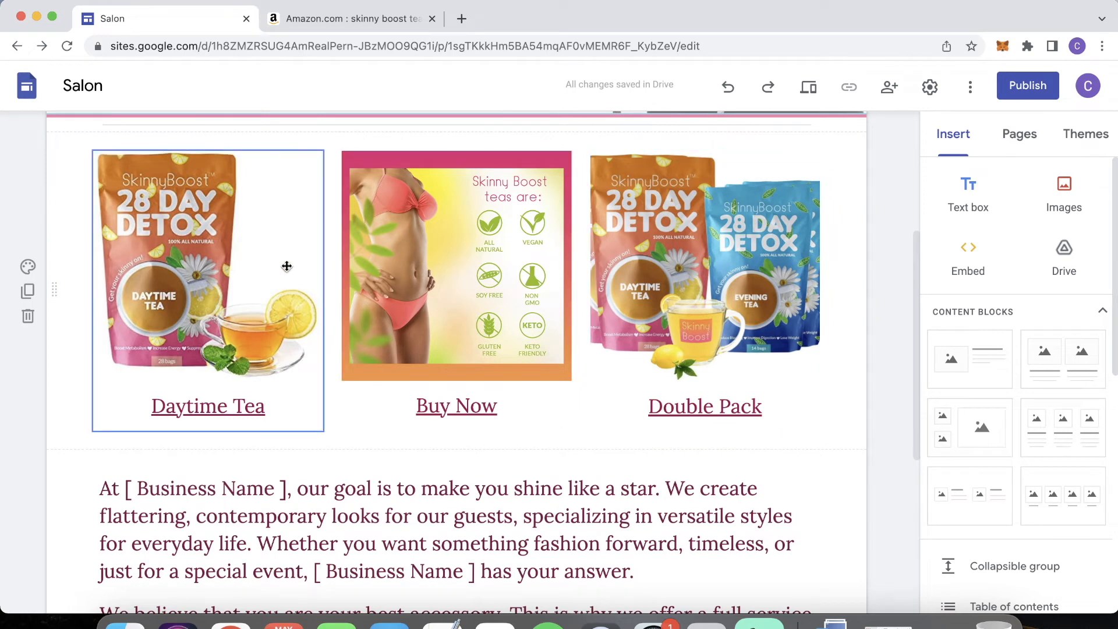
# - Delete the salon description text box that begins "At [ Business Name ]" beneath the three product captions
pyautogui.scroll(-3, 751, 407)
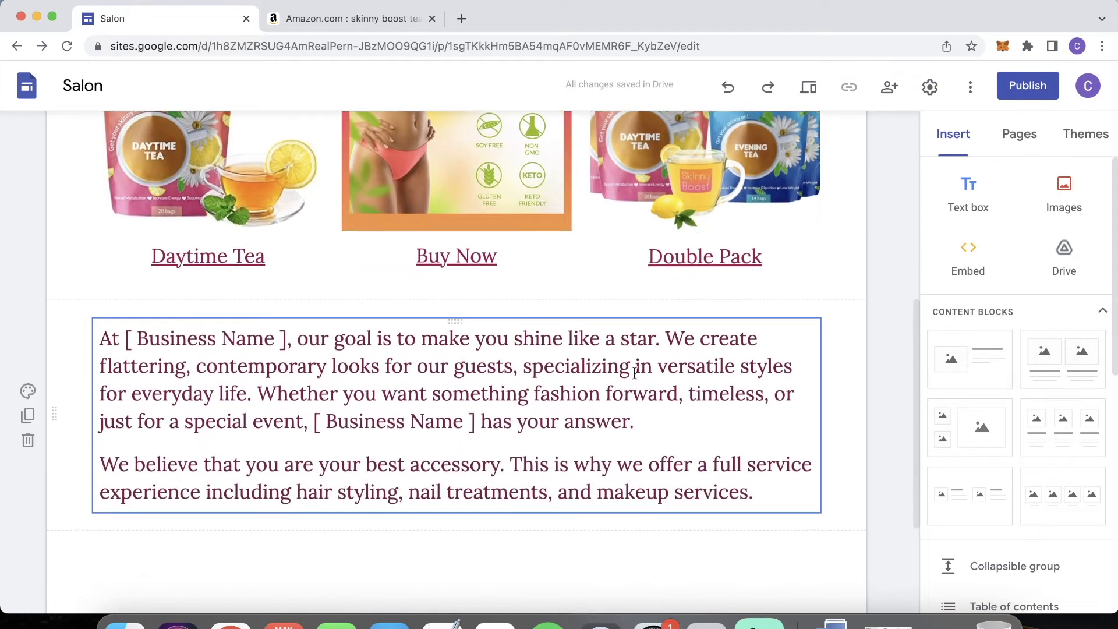
pyautogui.click(442, 398)
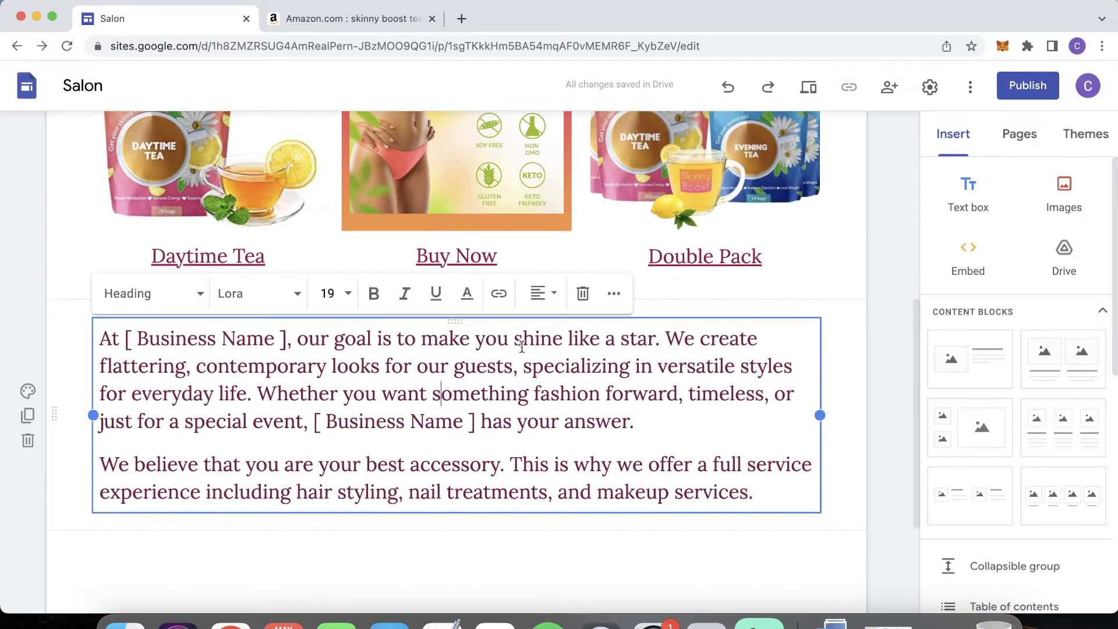
pyautogui.click(583, 295)
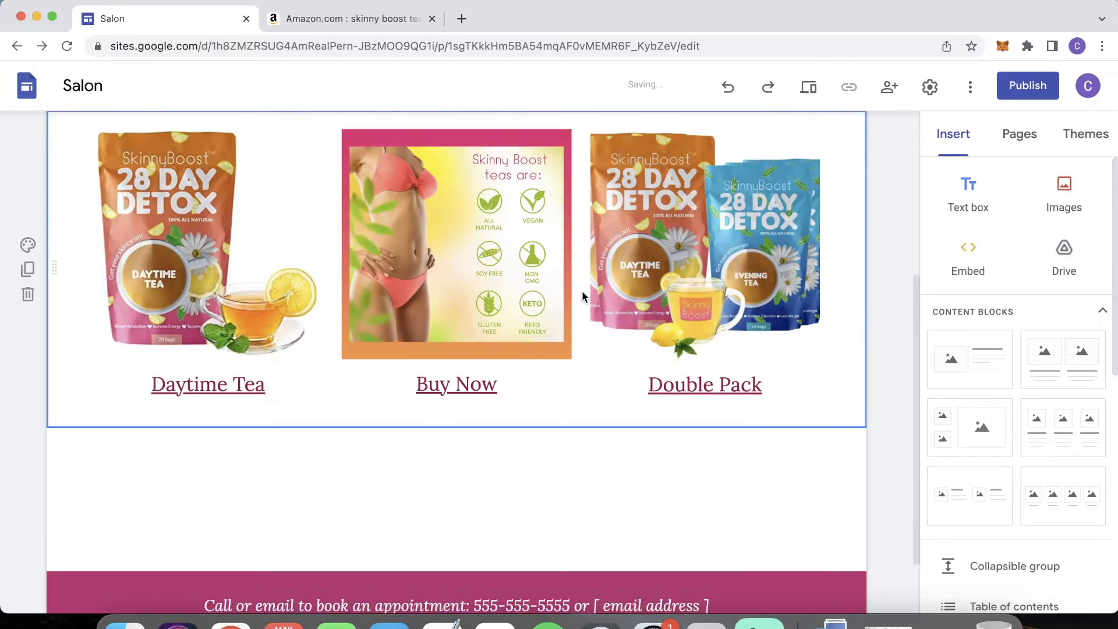
# - Insert the content block with one image beside text below the product row, and enter the title "SkinnyBoost Detox Tea"
pyautogui.scroll(-1, 527, 489)
pyautogui.scroll(-1, 527, 491)
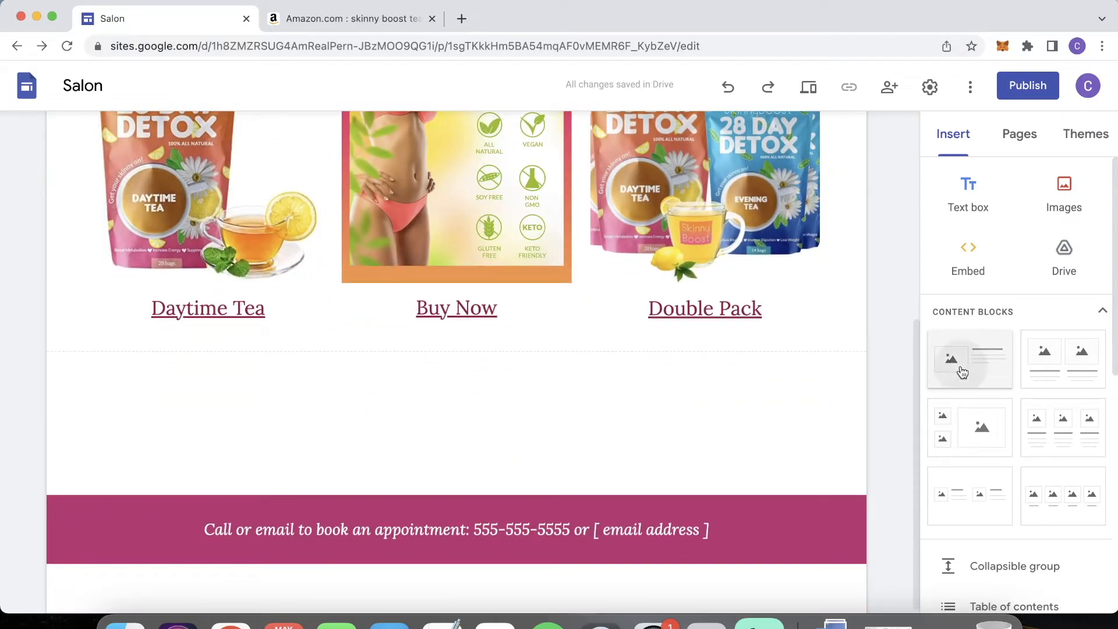
pyautogui.click(962, 371)
pyautogui.scroll(2, 554, 350)
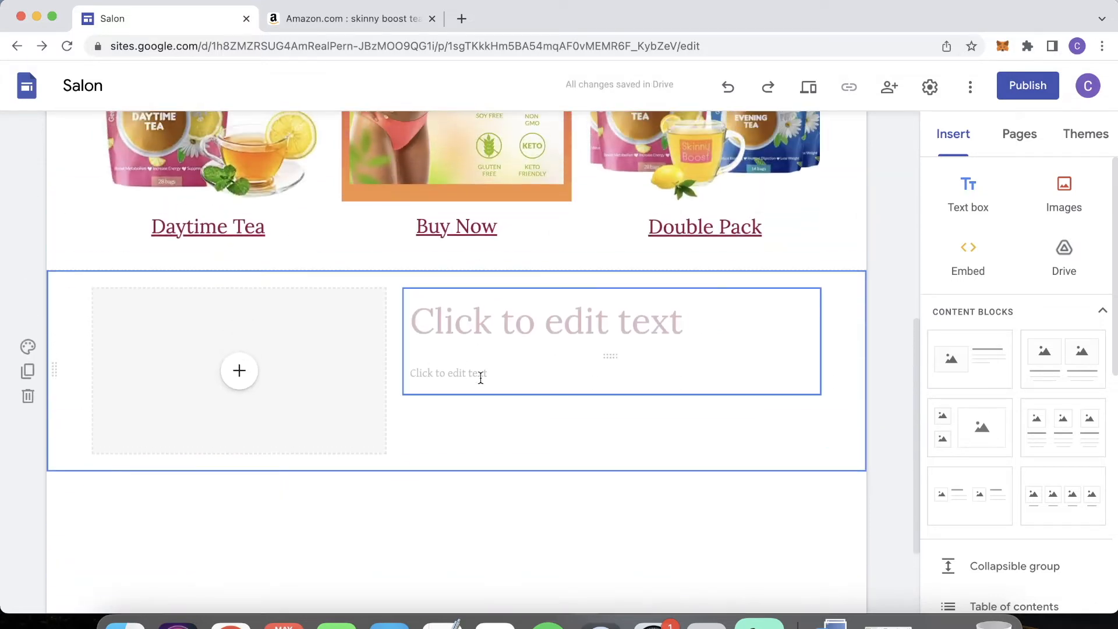
pyautogui.click(633, 317)
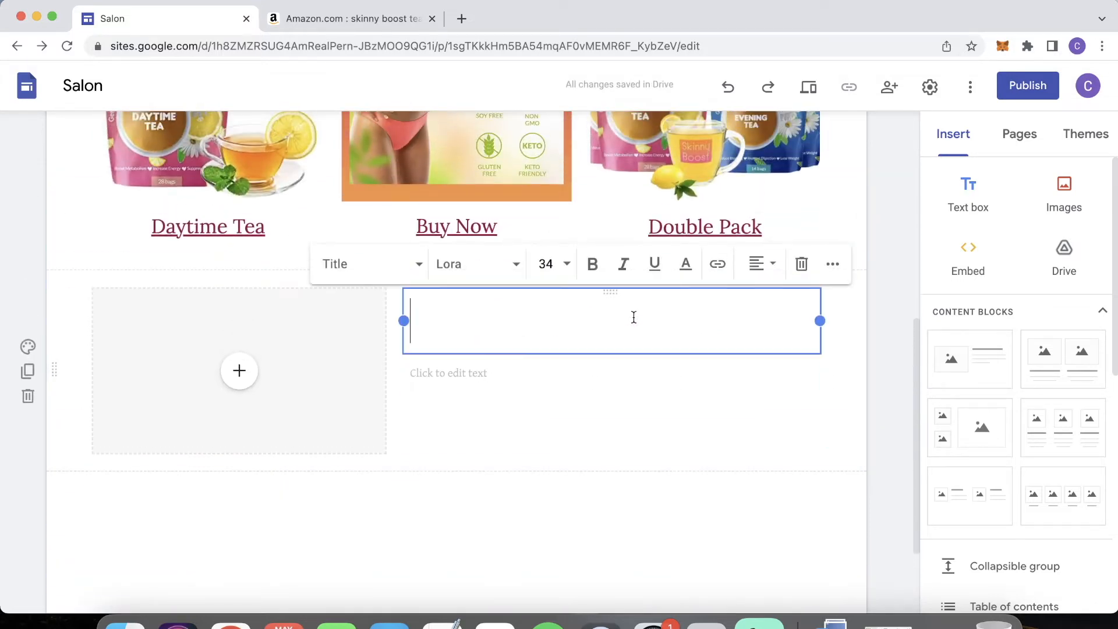
pyautogui.write('Skinn')
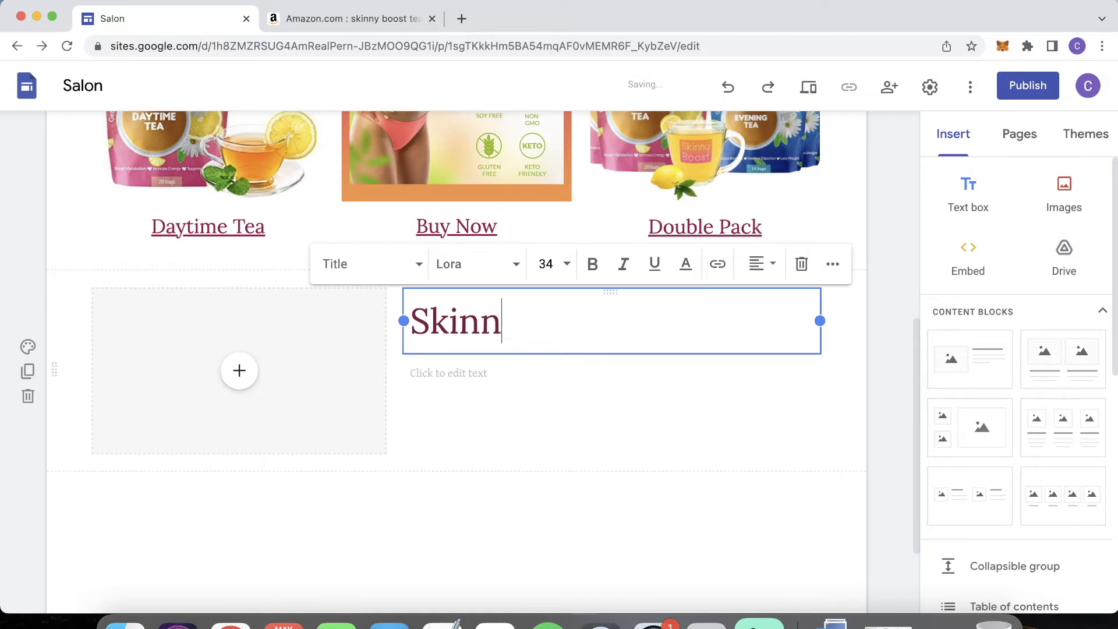
pyautogui.write('yBoost Detox Tea')
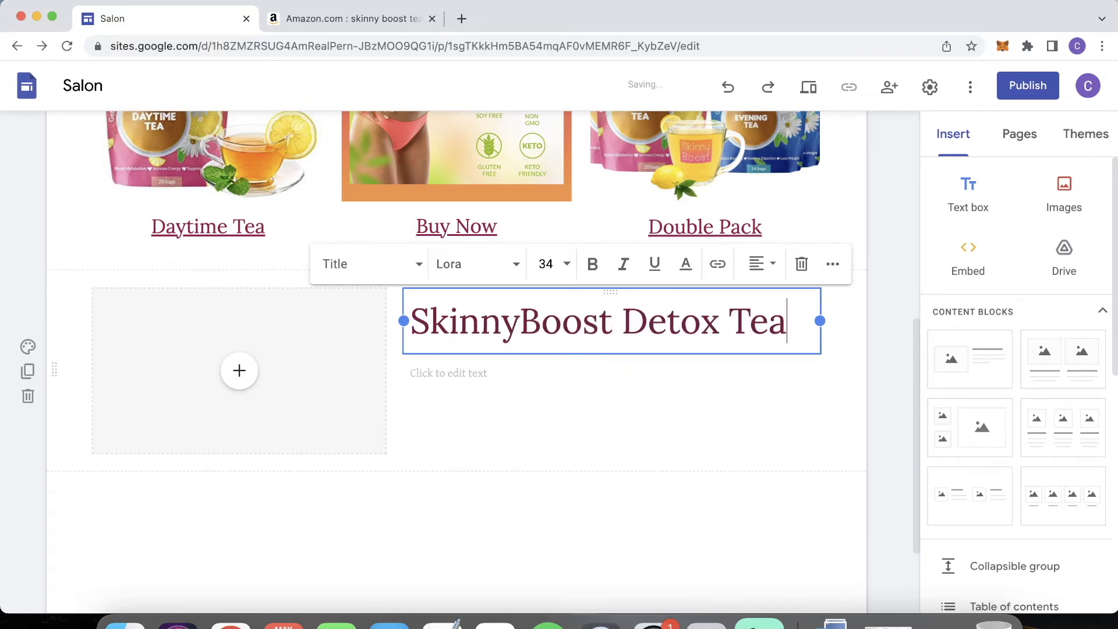
# - Below the title, enter "Watch how our SkinnyBoost 28 Day Detox Tea can help you get your desired slim body results. Get that summer body now!"
pyautogui.click(540, 375)
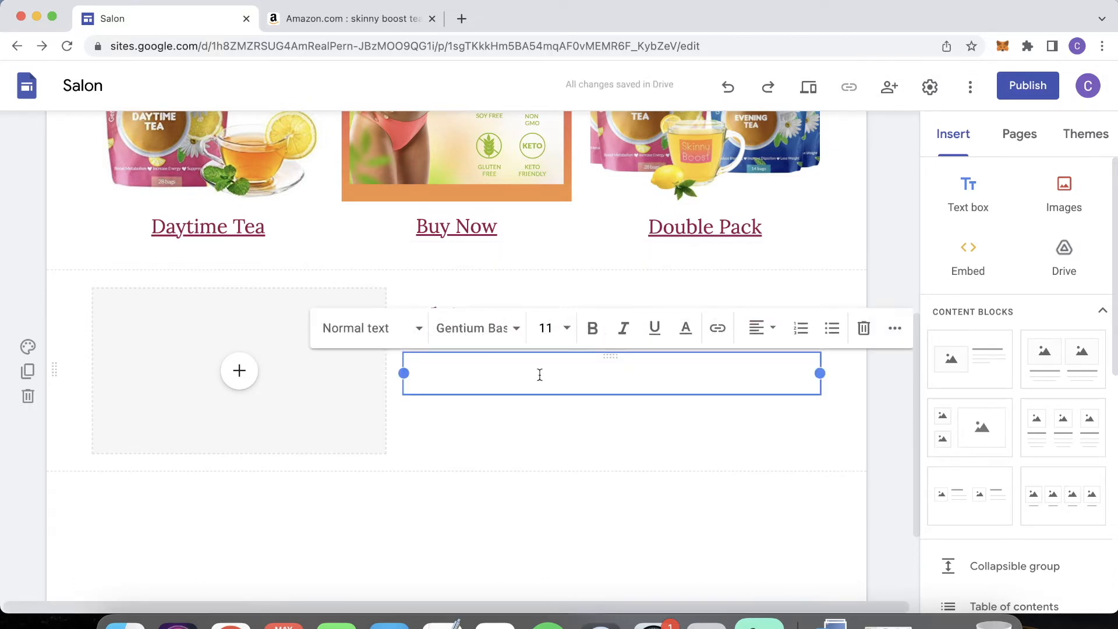
pyautogui.write('Watch')
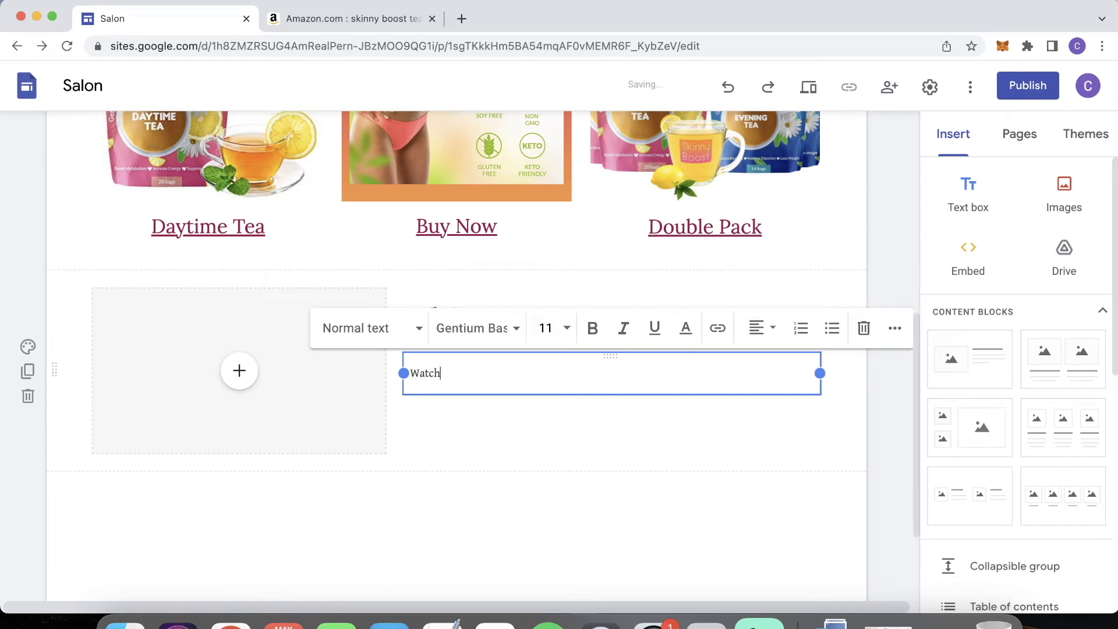
pyautogui.write(' how our SkinnyBoost 28 Day De')
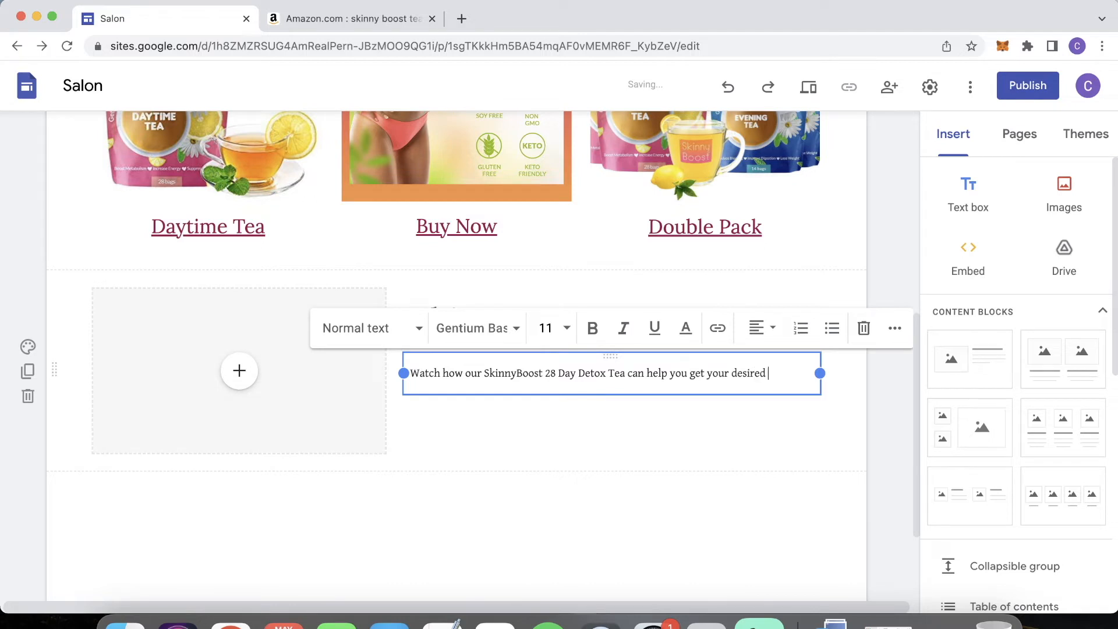
pyautogui.write('y results. Get that summer body now!')
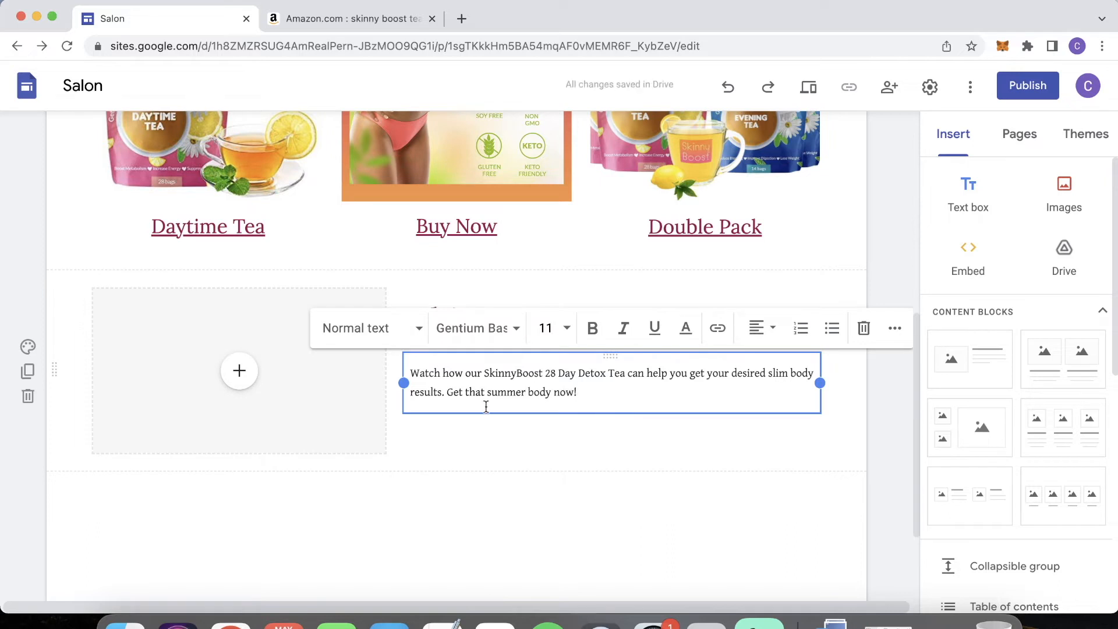
# - Increase the text size of the whole description below the SkinnyBoost Detox Tea title to 18
pyautogui.moveTo(599, 389); pyautogui.dragTo(411, 359)
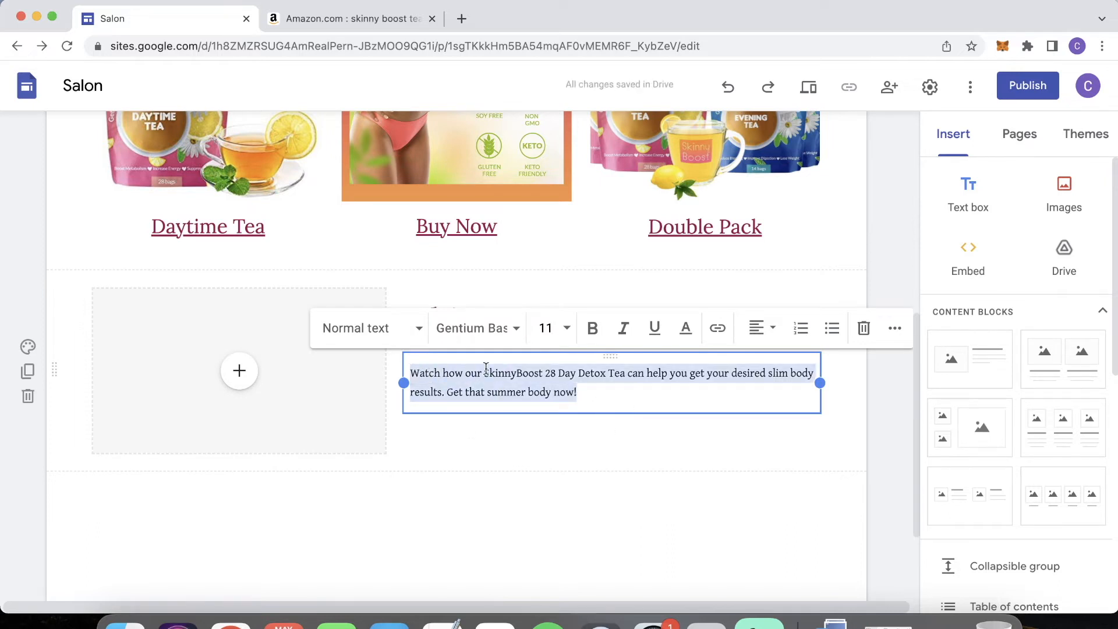
pyautogui.click(516, 330)
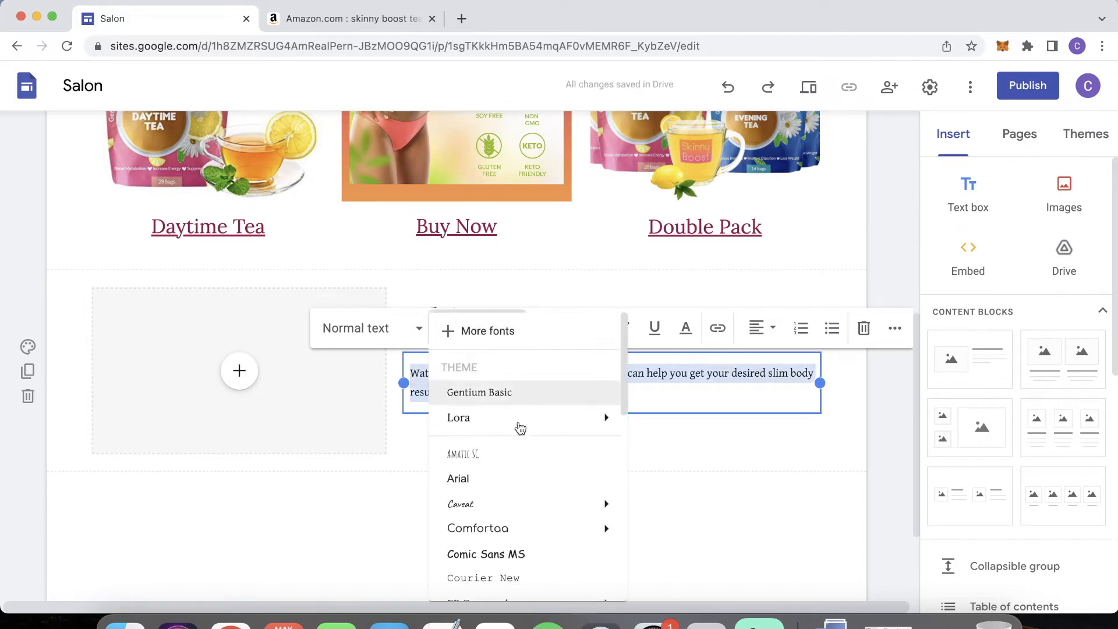
pyautogui.scroll(-1, 532, 400)
pyautogui.scroll(-5, 532, 400)
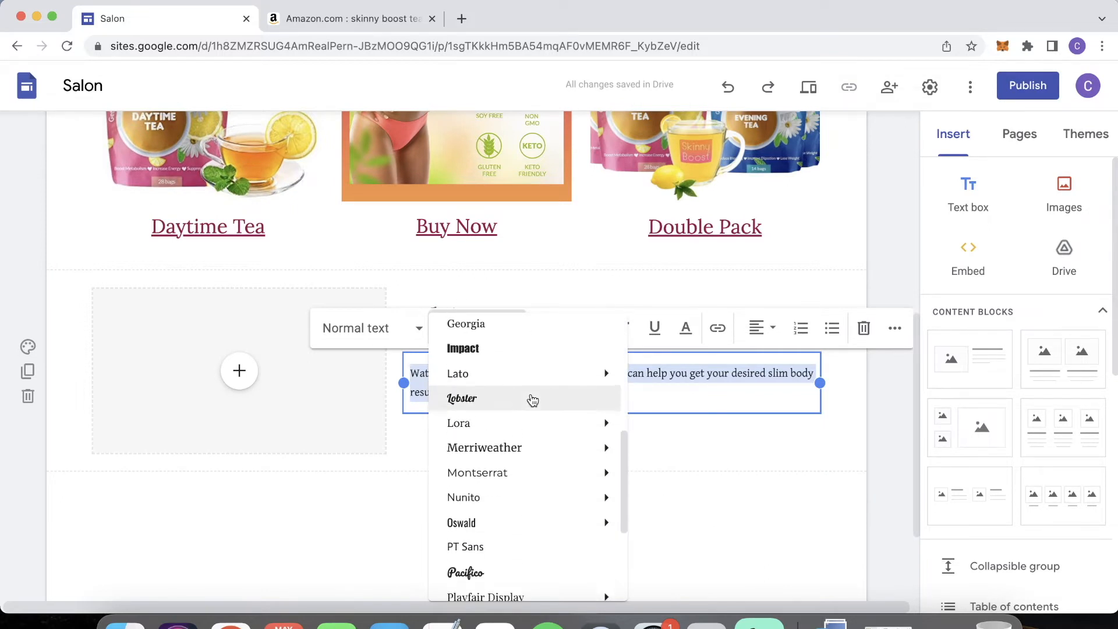
pyautogui.scroll(6, 531, 400)
pyautogui.scroll(-2, 532, 400)
pyautogui.scroll(2, 531, 400)
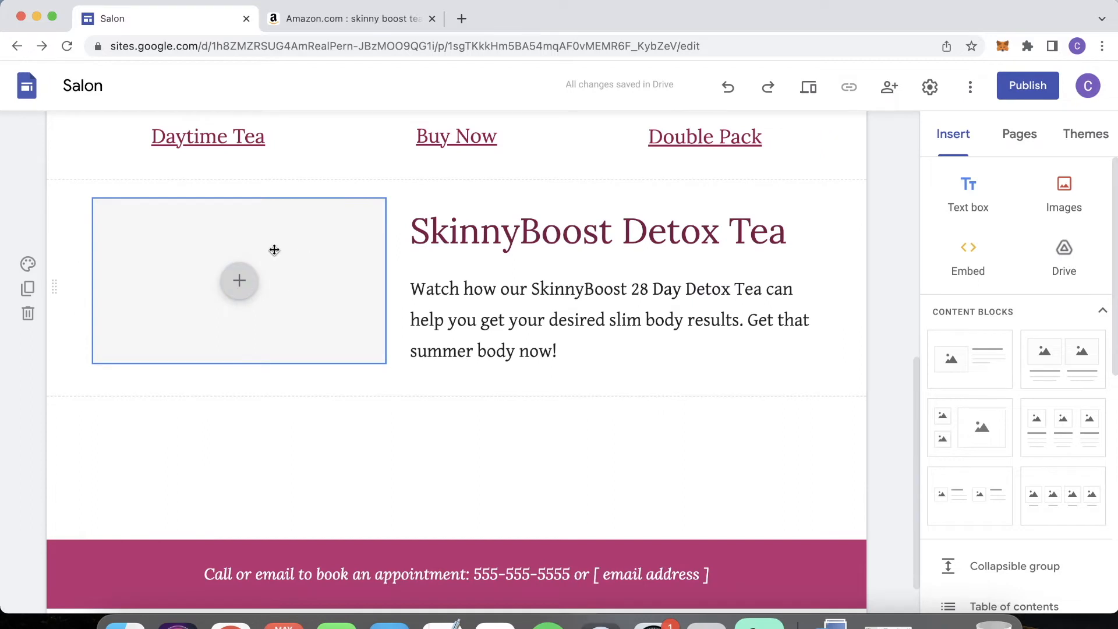
# - Search YouTube for "skinnyboost detox" and place the "Skinny Boost 28 Day Detox Tea Kit" video in the empty placeholder beside the text
pyautogui.click(238, 281)
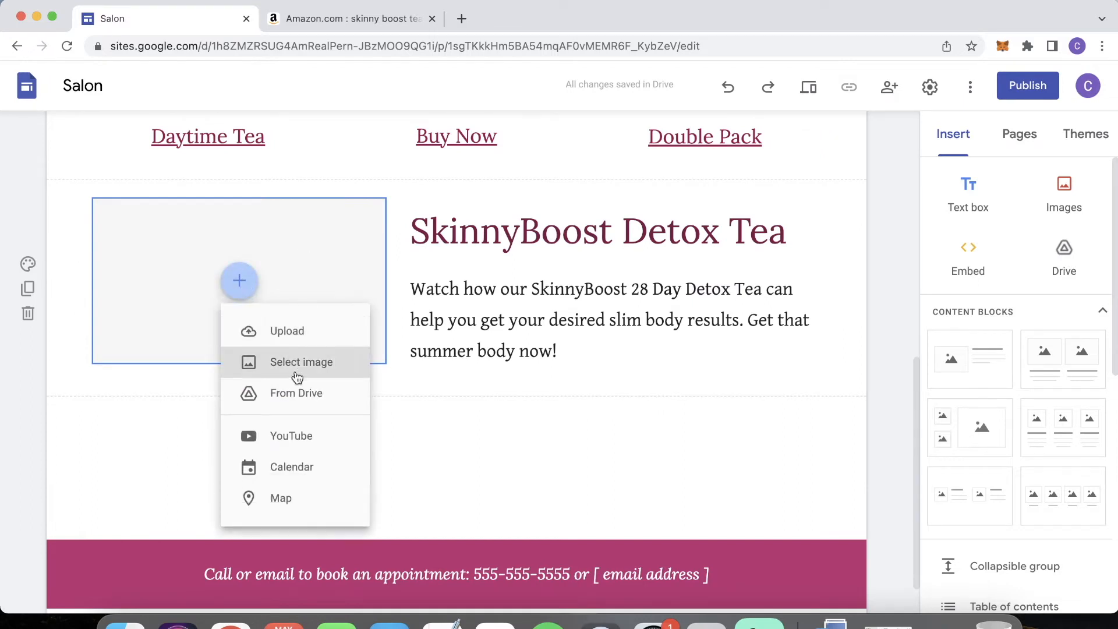
pyautogui.click(298, 437)
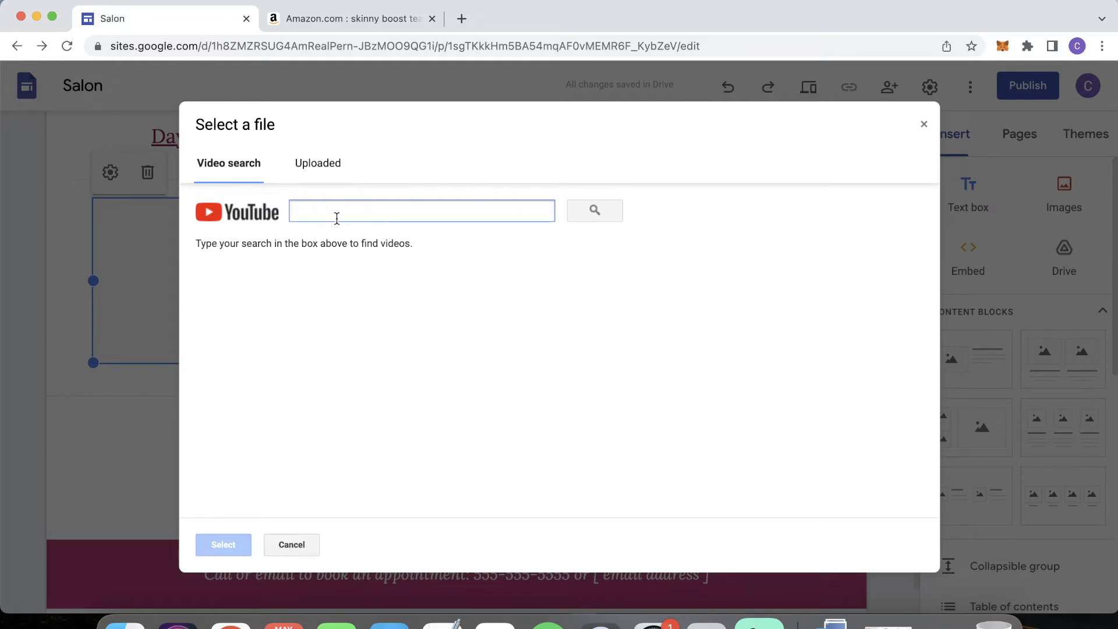
pyautogui.click(317, 163)
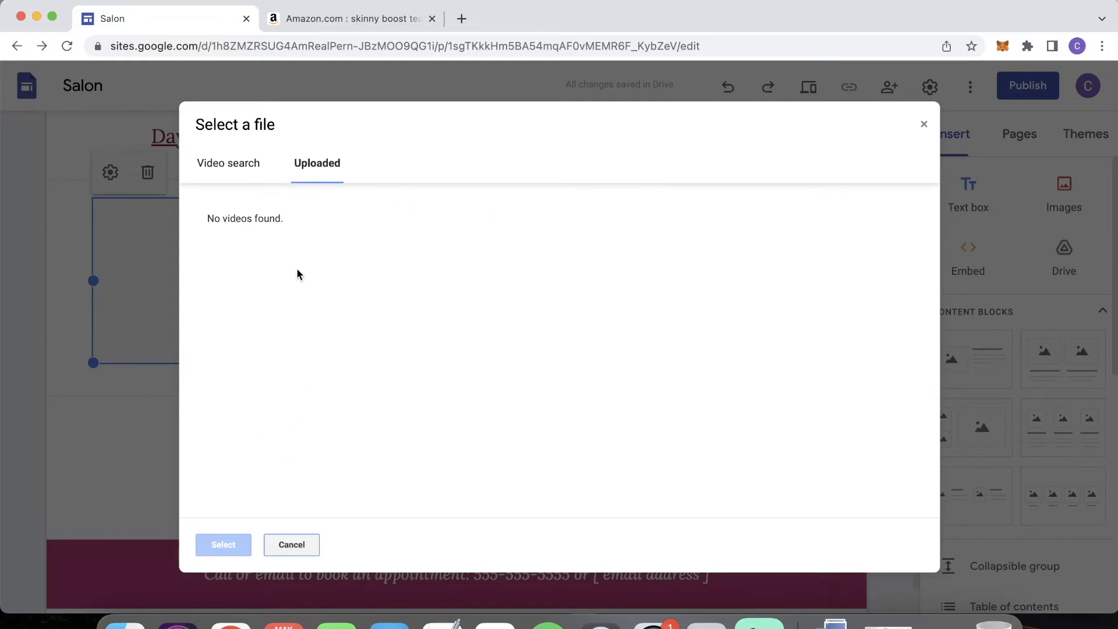
pyautogui.click(241, 169)
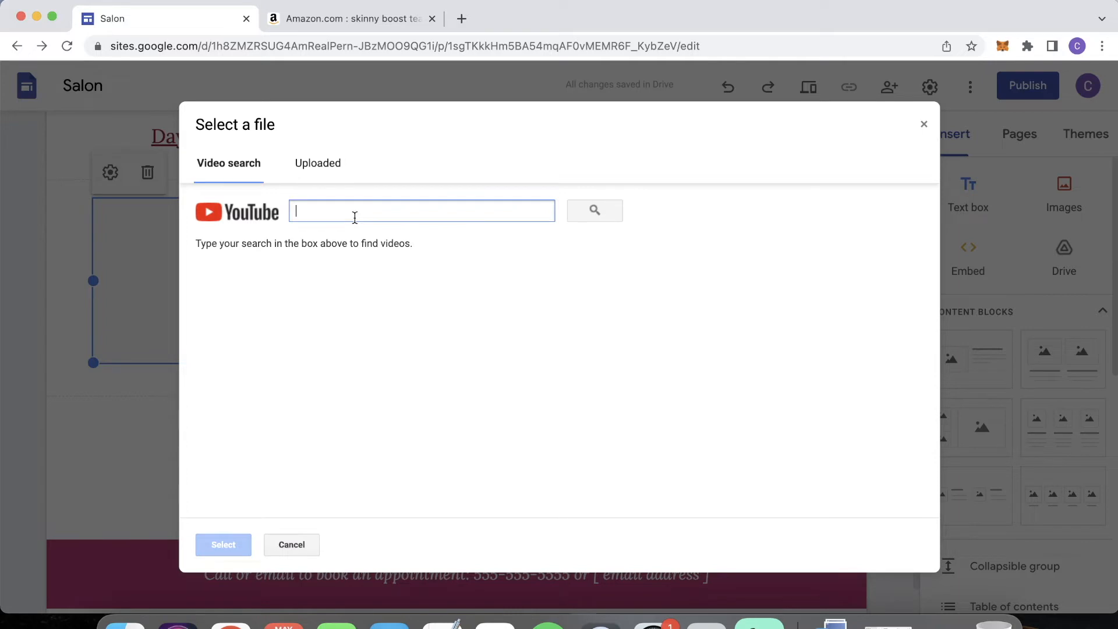
pyautogui.write('skinnyboost detox')
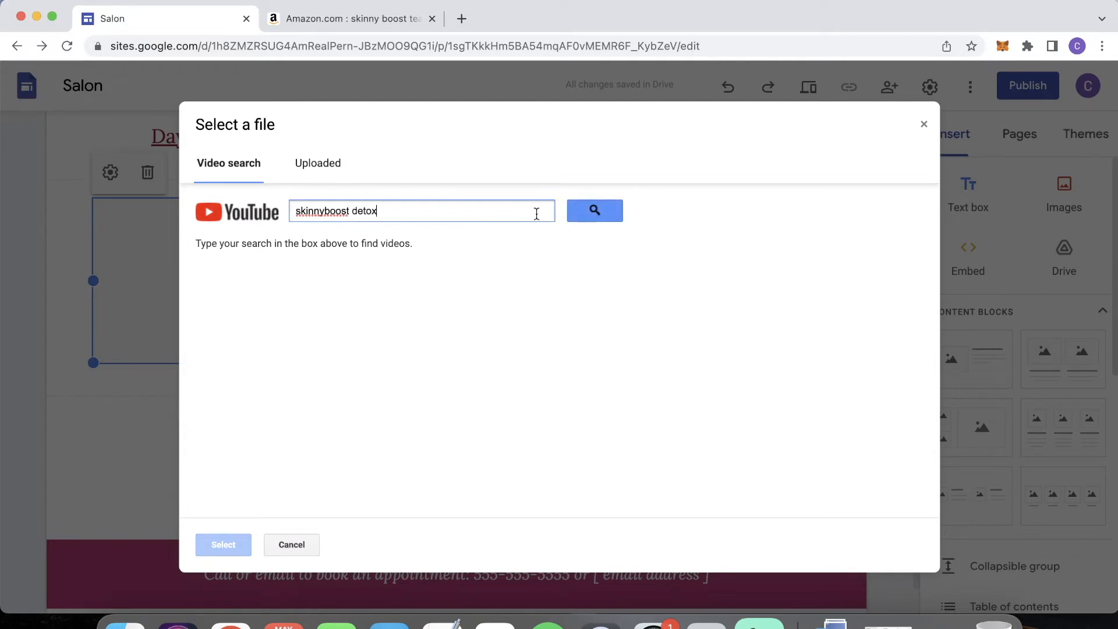
pyautogui.press('Return')
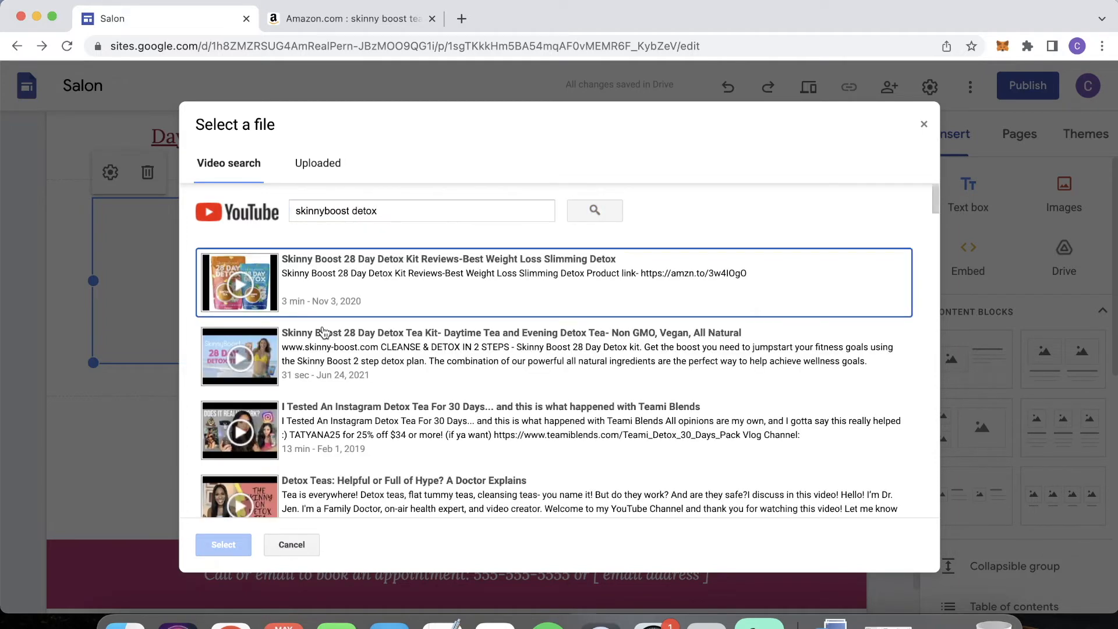
pyautogui.click(348, 358)
pyautogui.click(227, 546)
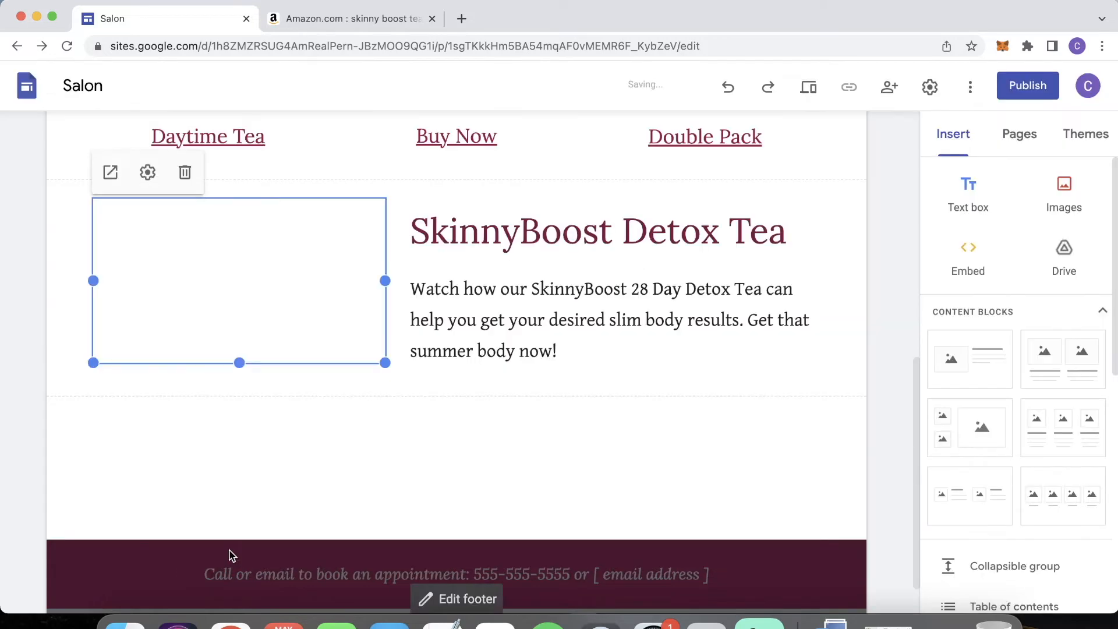
# - Enlarge the embedded detox tea video to about two thirds of the section's content width, keeping the title and description beside it
pyautogui.click(413, 387)
pyautogui.click(359, 351)
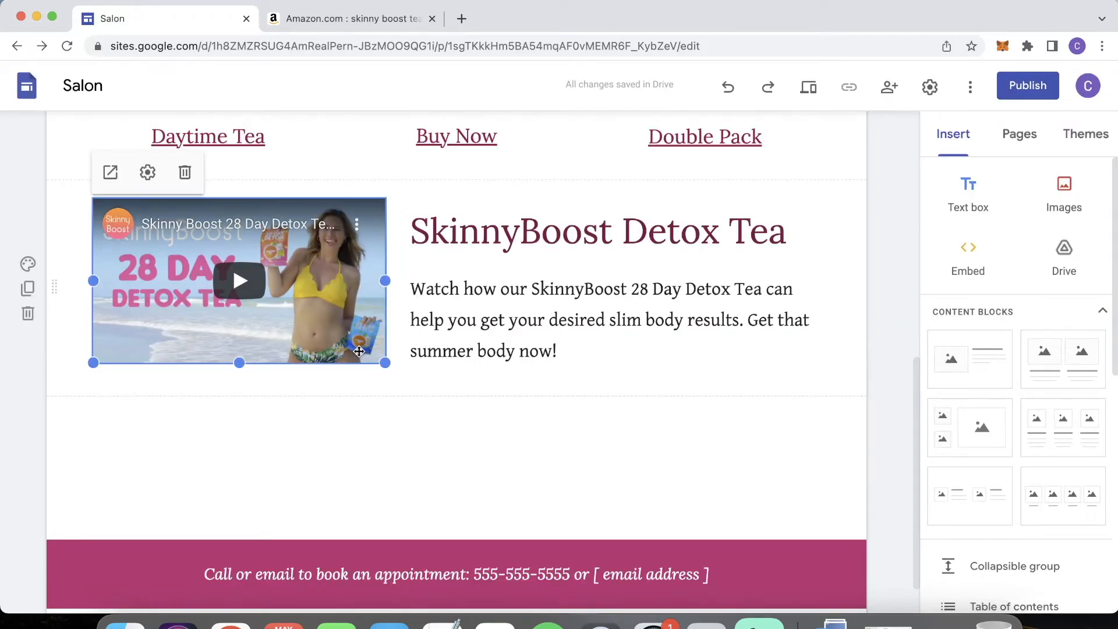
pyautogui.moveTo(394, 371); pyautogui.dragTo(470, 456)
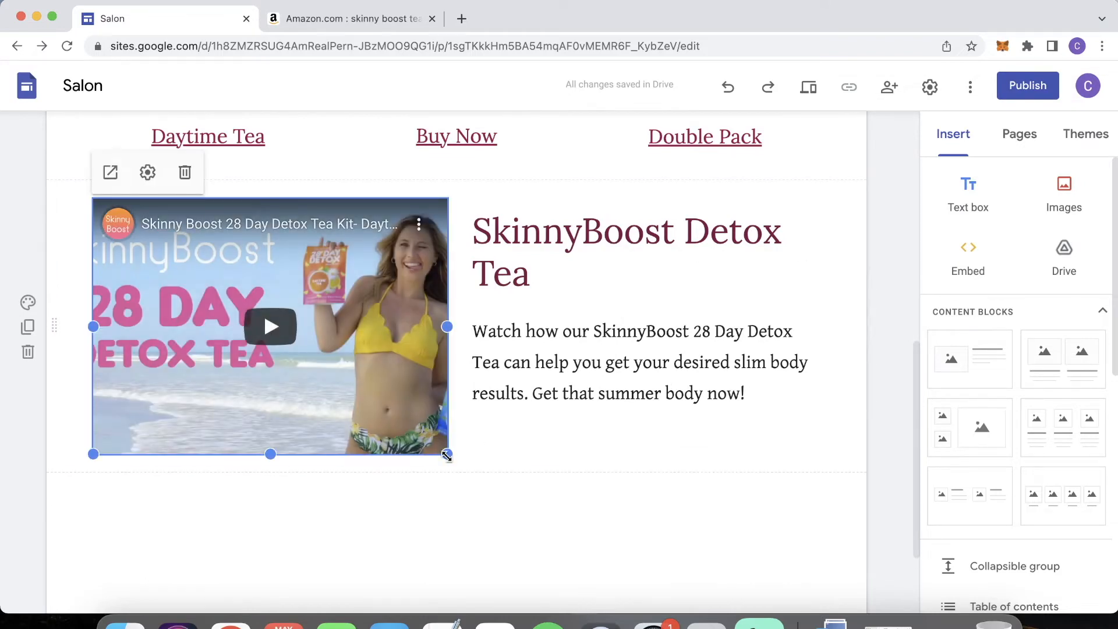
pyautogui.moveTo(447, 456); pyautogui.dragTo(523, 464)
pyautogui.click(562, 464)
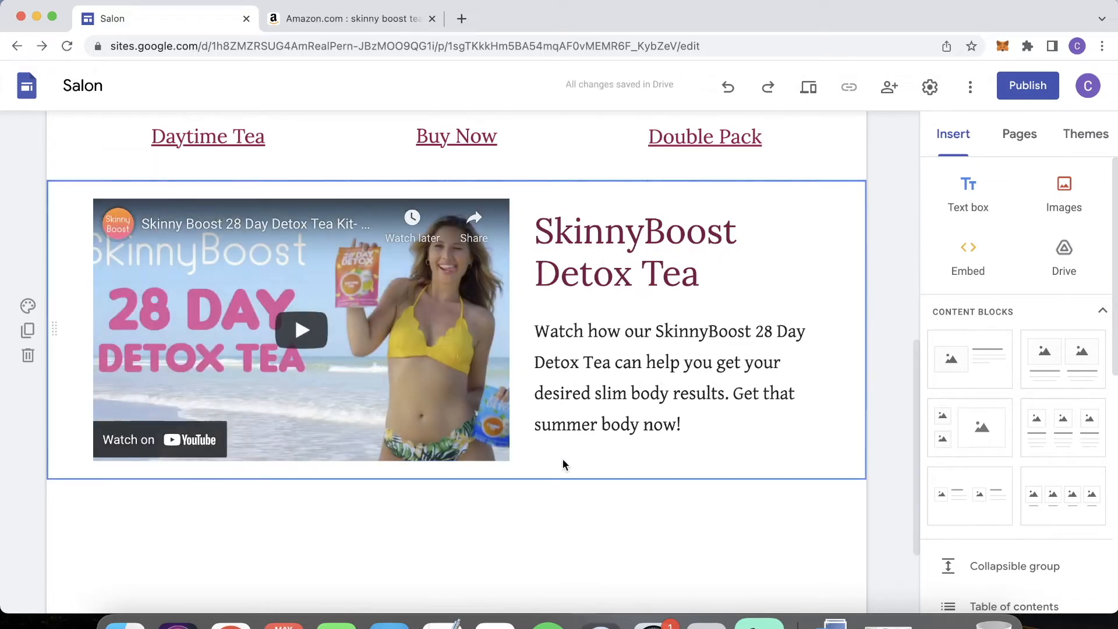
pyautogui.click(484, 446)
pyautogui.scroll(-1, 483, 447)
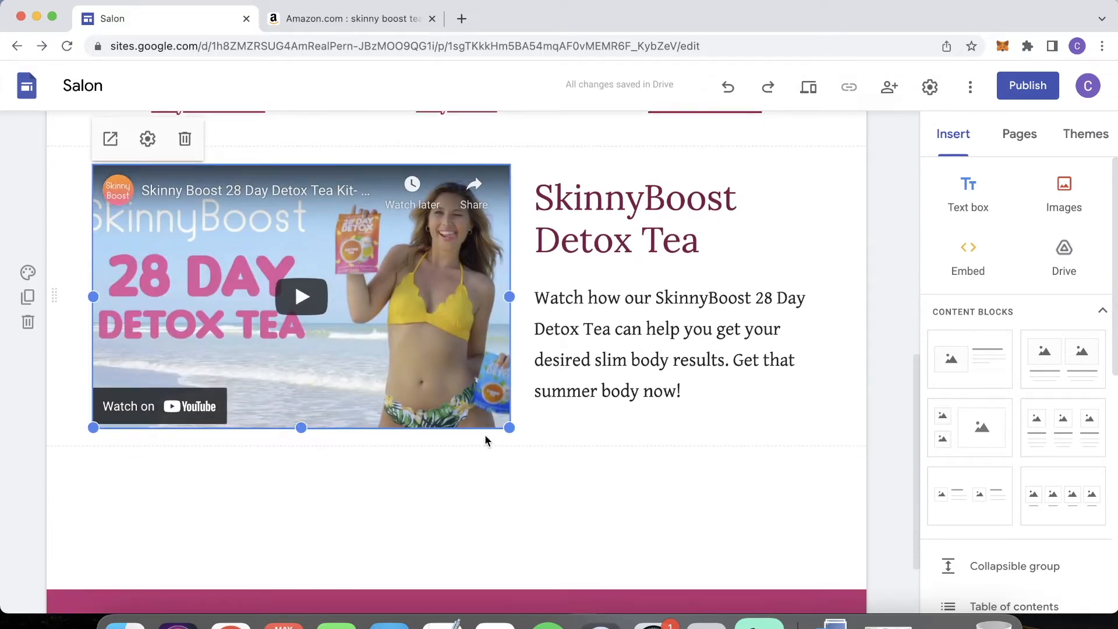
pyautogui.scroll(1, 487, 441)
pyautogui.moveTo(508, 452); pyautogui.dragTo(567, 472)
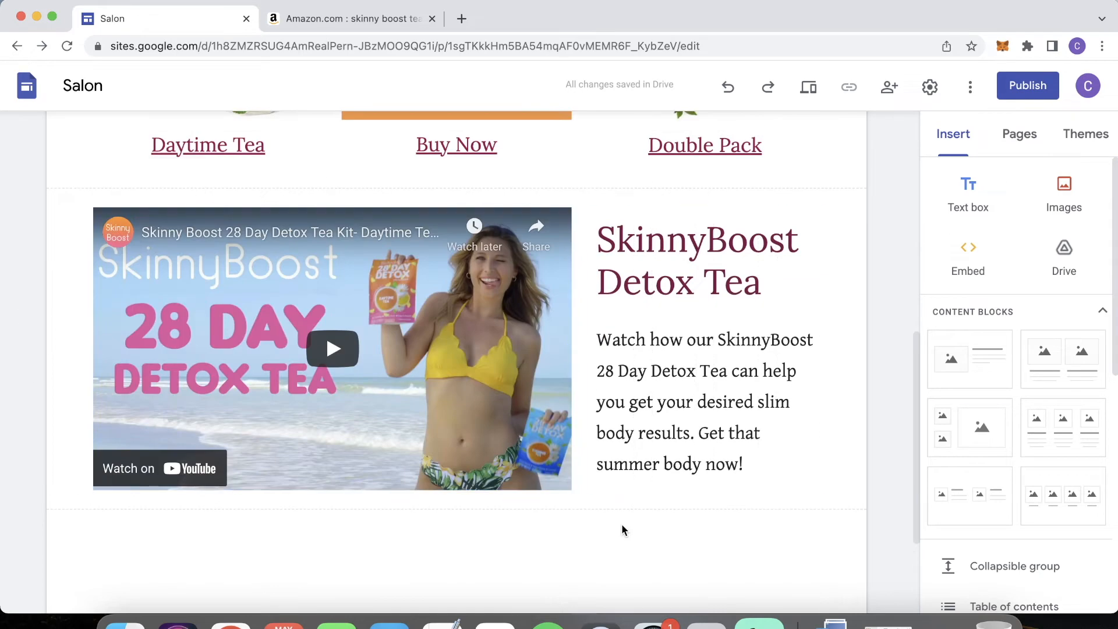
pyautogui.click(771, 441)
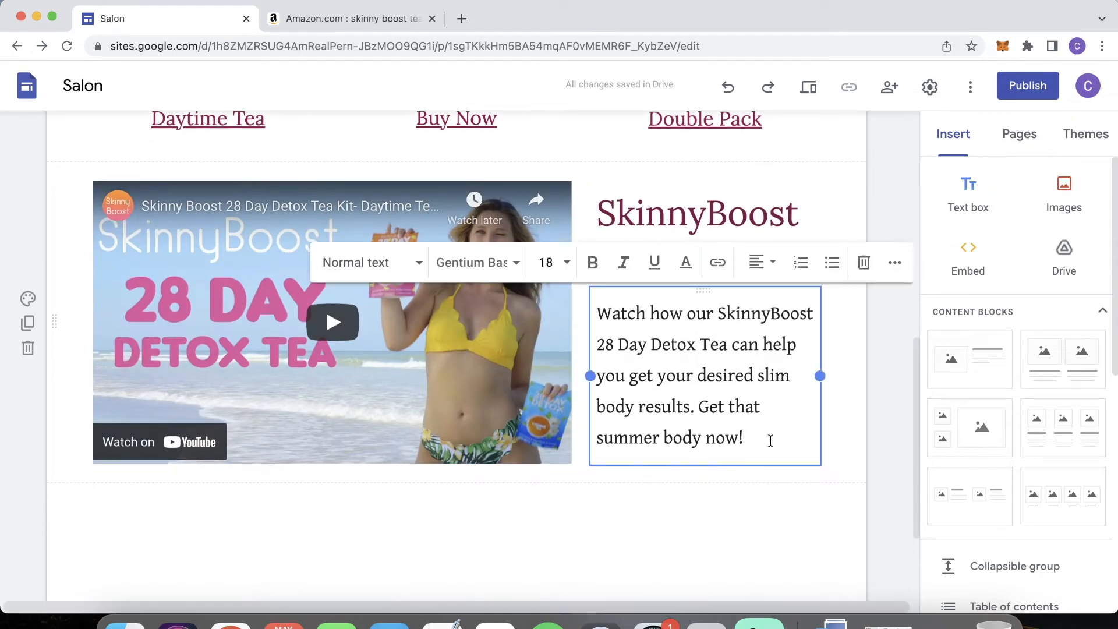
pyautogui.click(837, 446)
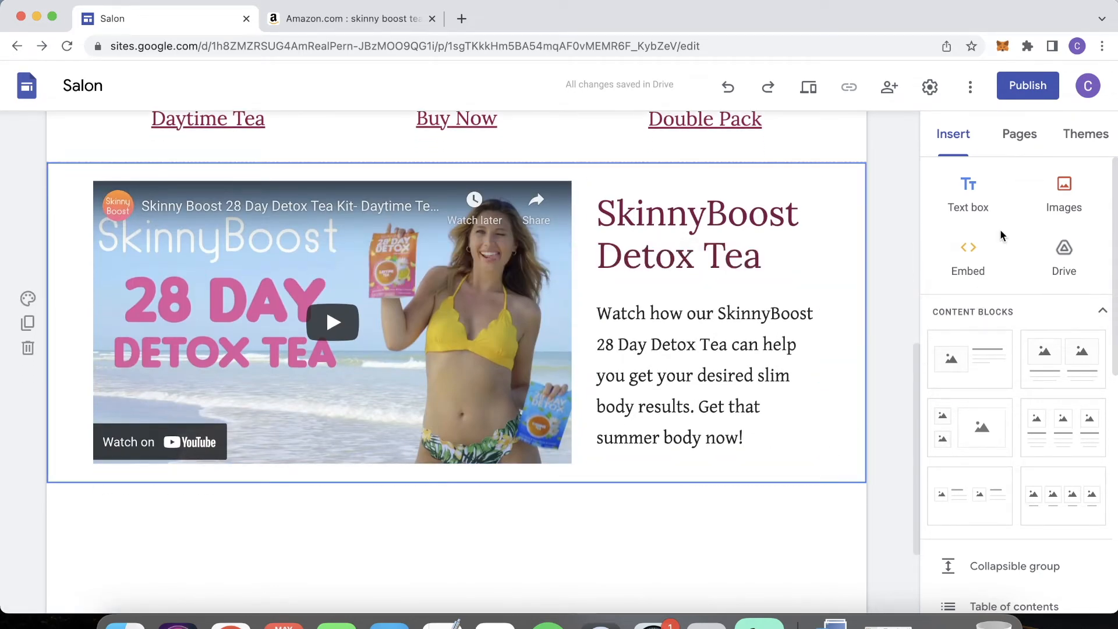
pyautogui.scroll(-5, 1001, 233)
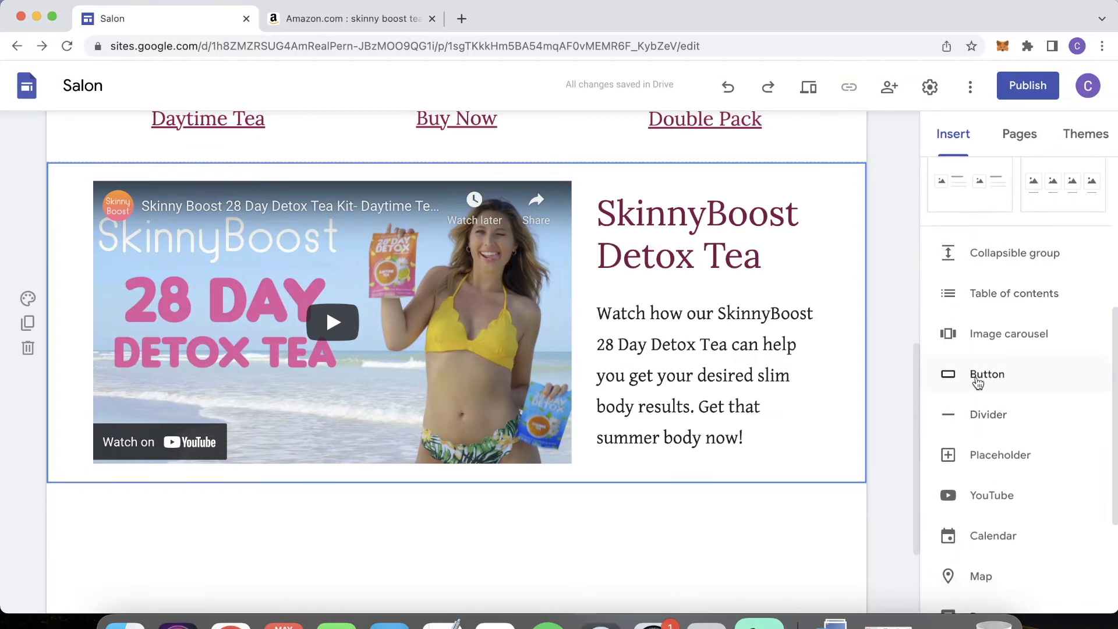
pyautogui.click(978, 380)
pyautogui.write('Buy Now Tub')
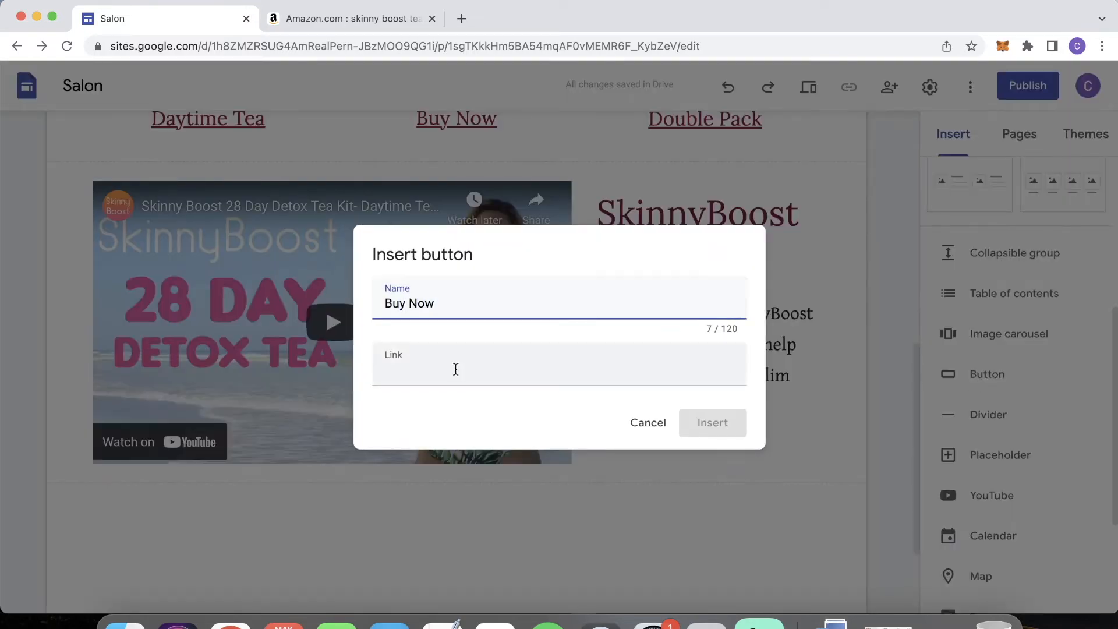
pyautogui.click(469, 364)
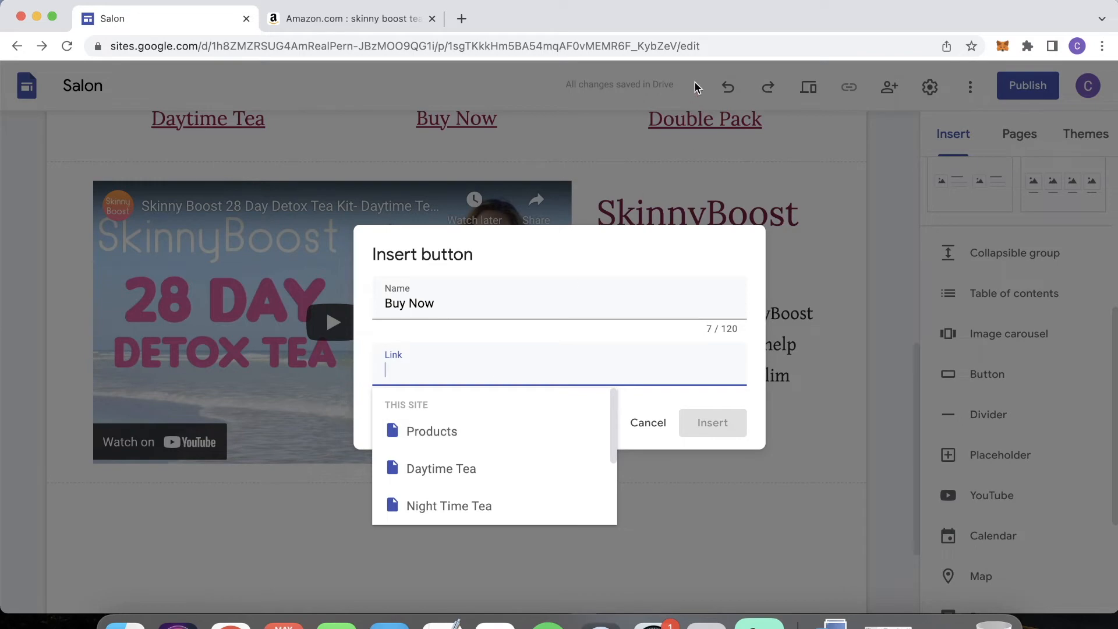
pyautogui.click(347, 22)
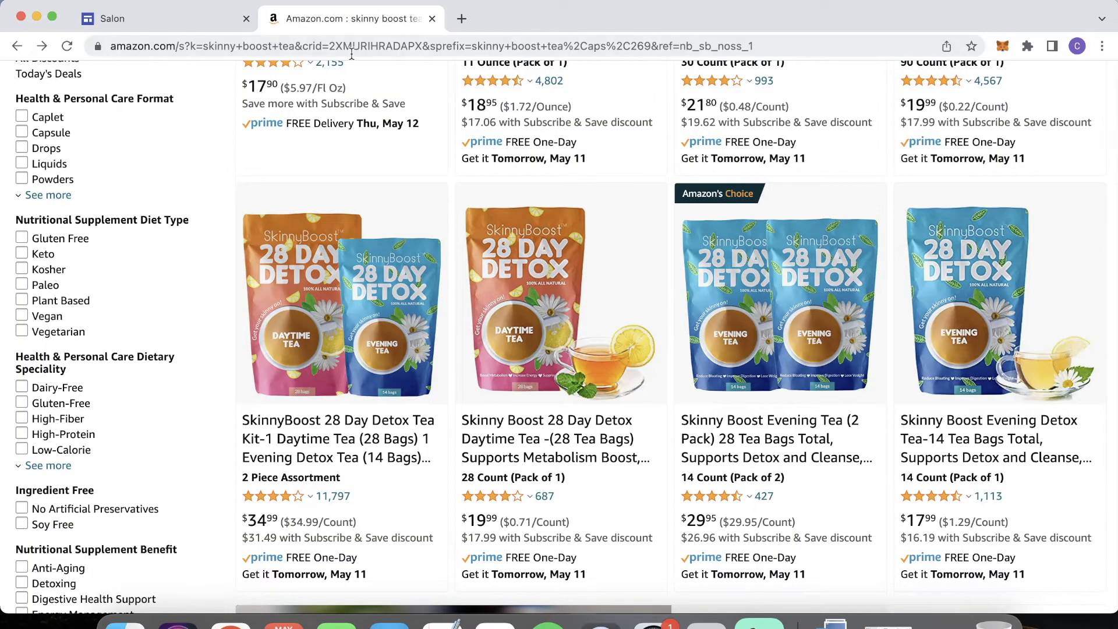
pyautogui.click(168, 13)
pyautogui.write('https://amzn.to/37DHL0k')
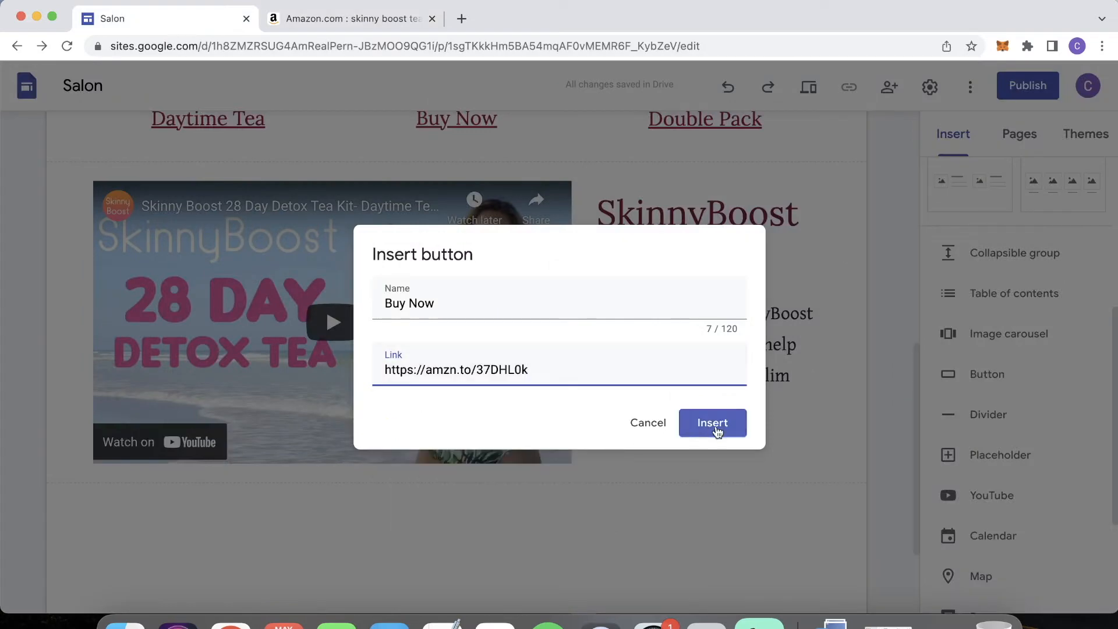
pyautogui.click(704, 418)
# - Move the new Buy Now button directly beneath the description text beside the video
pyautogui.scroll(3, 252, 307)
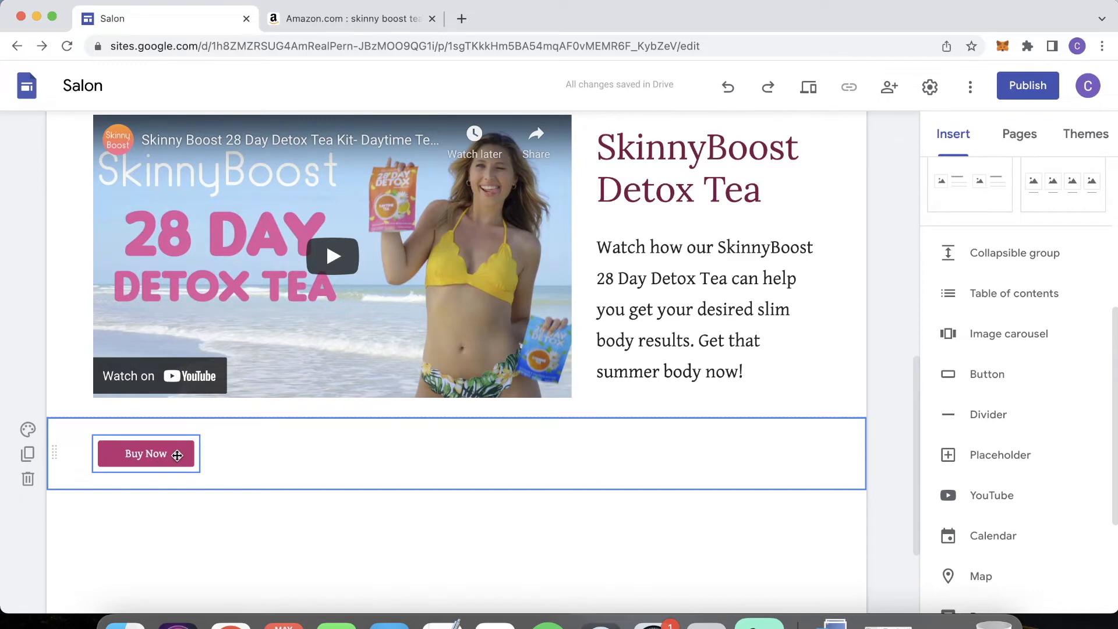
pyautogui.moveTo(172, 463); pyautogui.dragTo(686, 394)
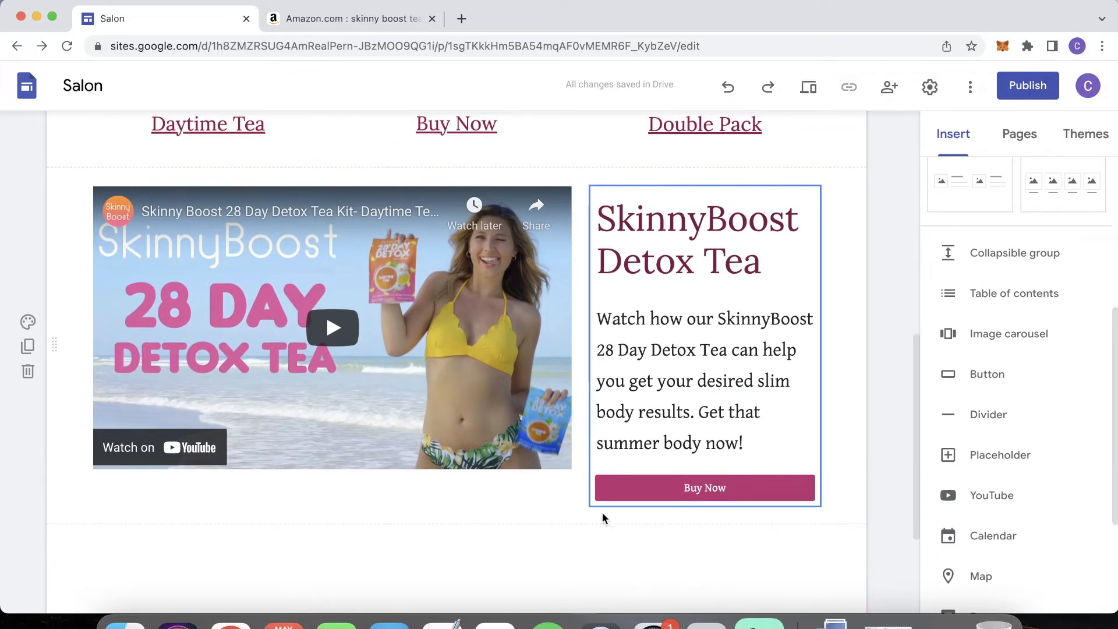
# - Start a new image carousel for the page and upload skinny-boost-p-04.jpg as its first image
pyautogui.scroll(8, 880, 417)
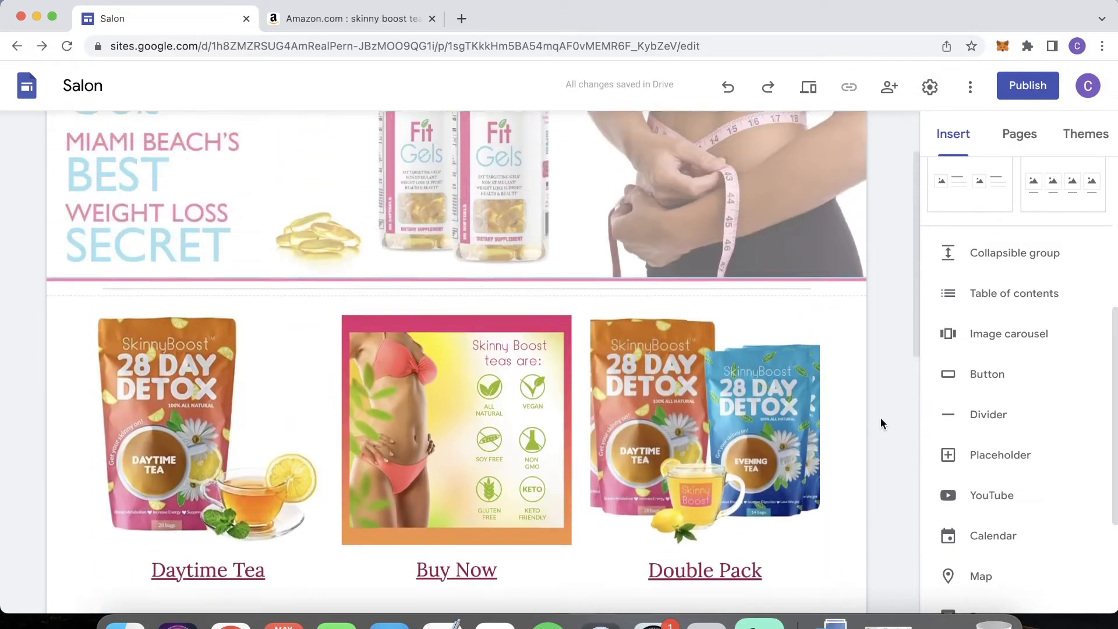
pyautogui.scroll(-3, 880, 418)
pyautogui.scroll(-7, 881, 424)
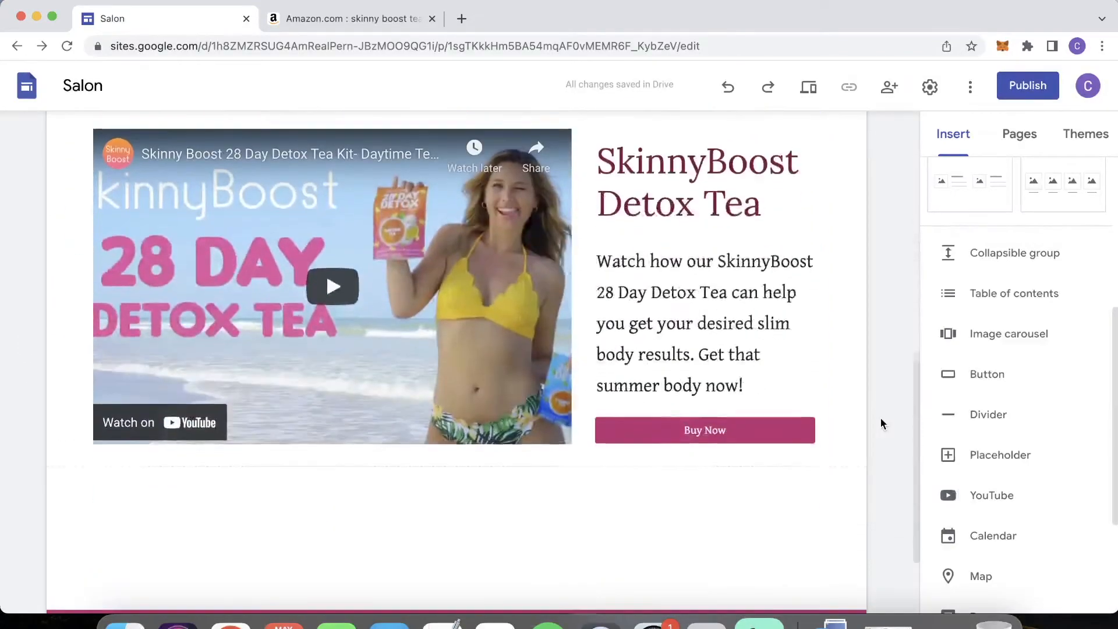
pyautogui.scroll(-1, 396, 446)
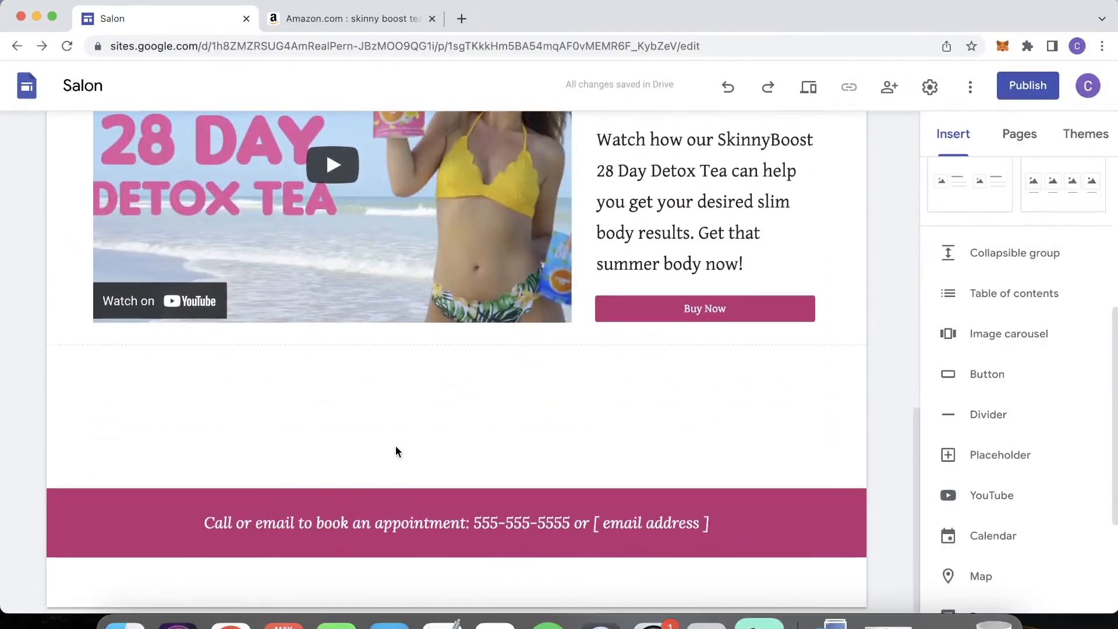
pyautogui.moveTo(208, 531)
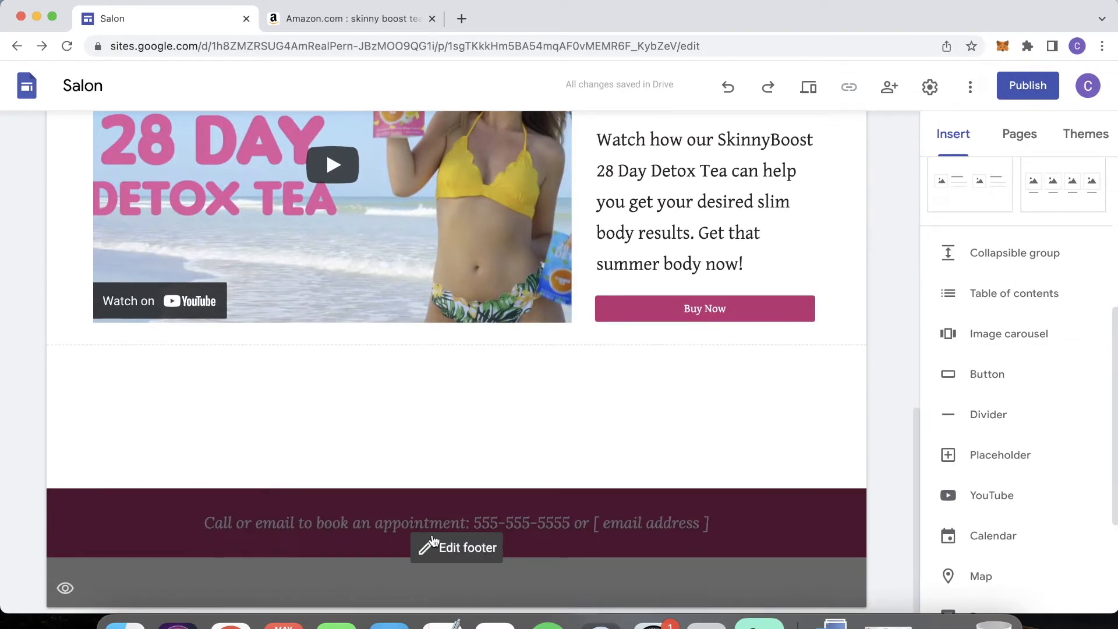
pyautogui.scroll(1, 589, 400)
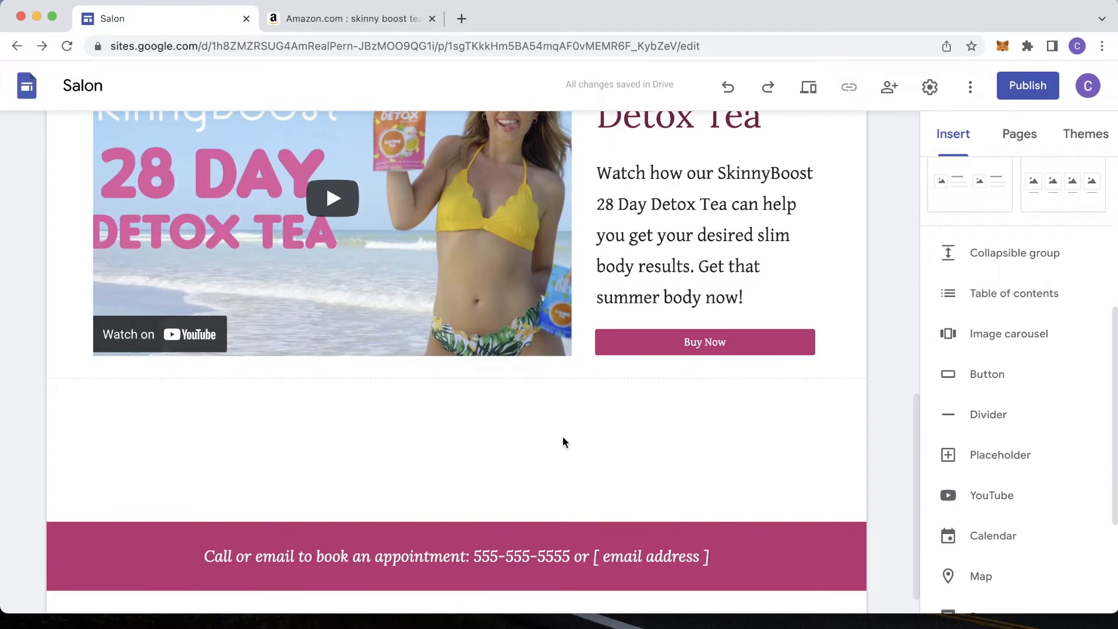
pyautogui.click(980, 342)
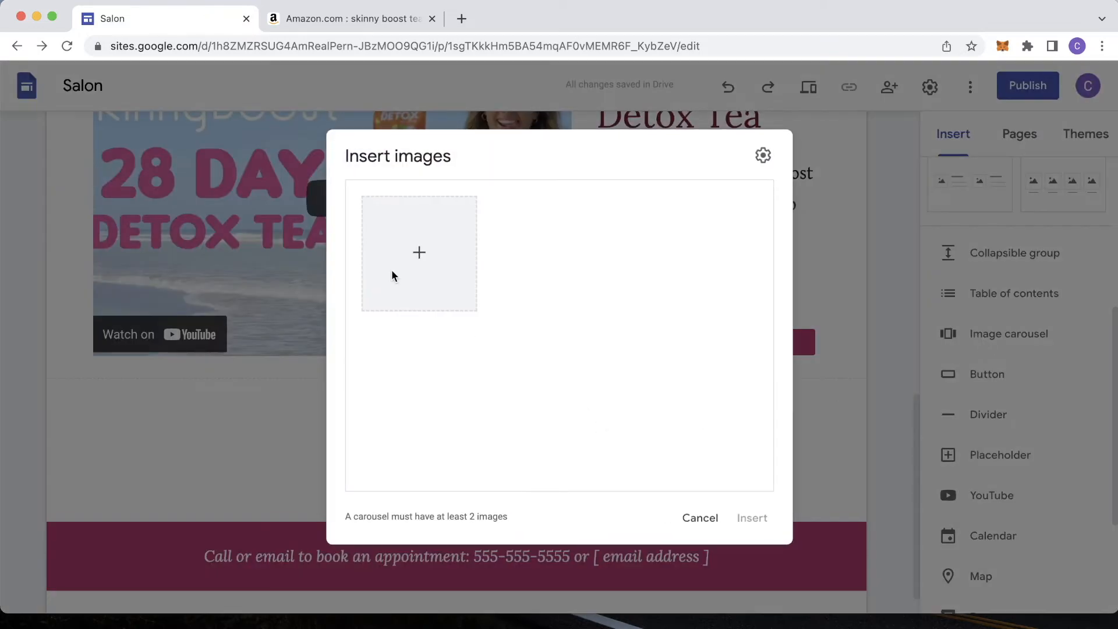
pyautogui.click(422, 263)
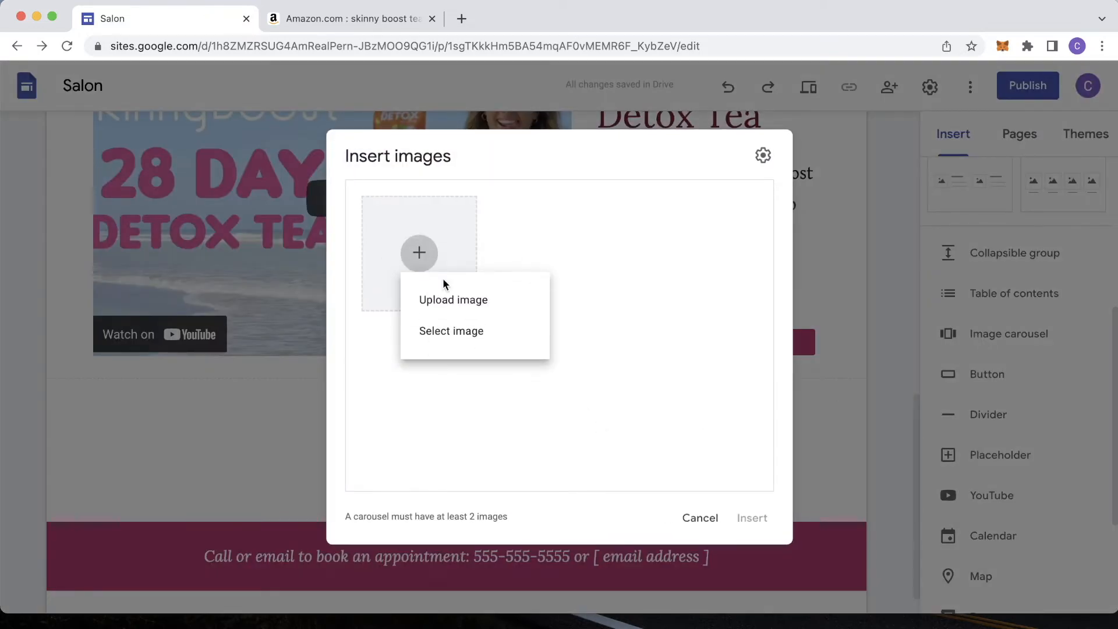
pyautogui.click(481, 303)
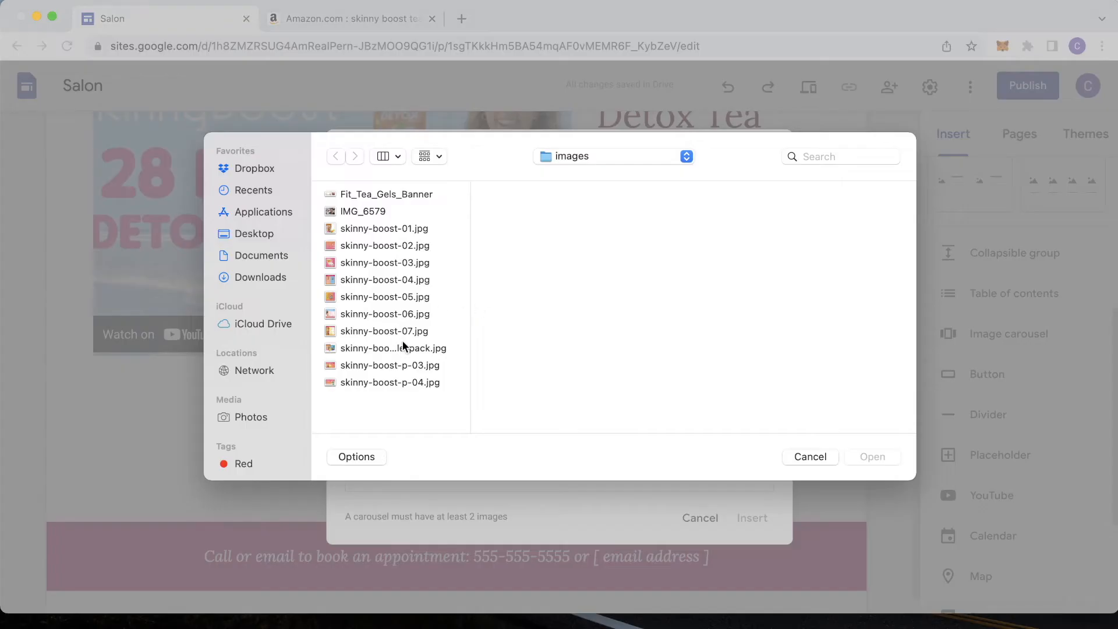
pyautogui.click(389, 382)
pyautogui.click(872, 456)
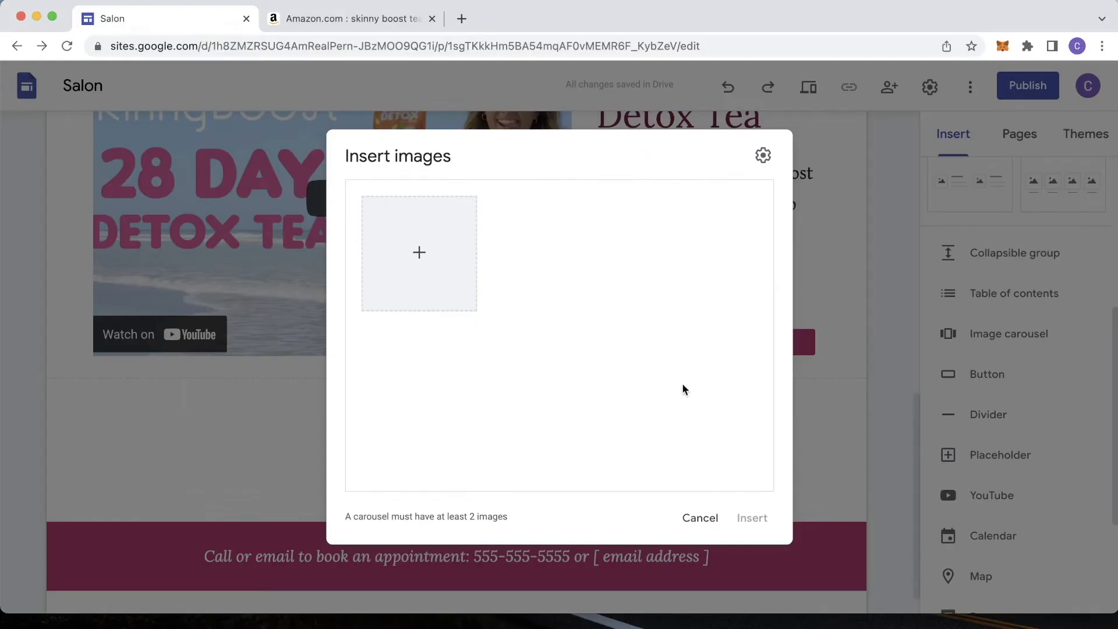
# - Add skinny-boost-p-03.jpg to the carousel as the second image, after the "Get Your Skinny On!" image, and insert the carousel
pyautogui.click(420, 263)
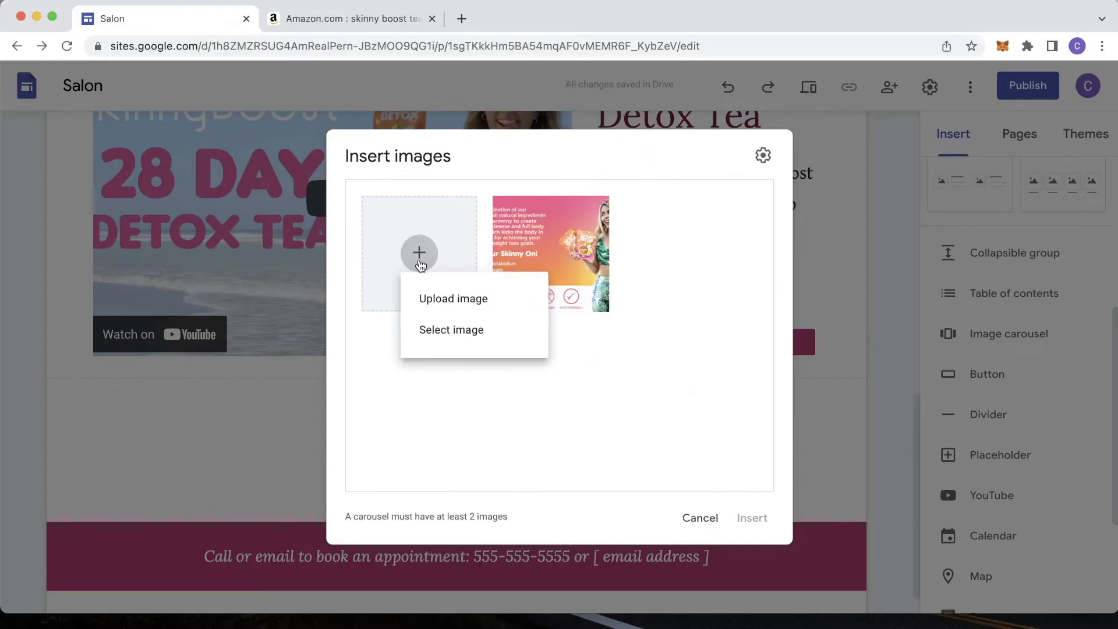
pyautogui.click(456, 305)
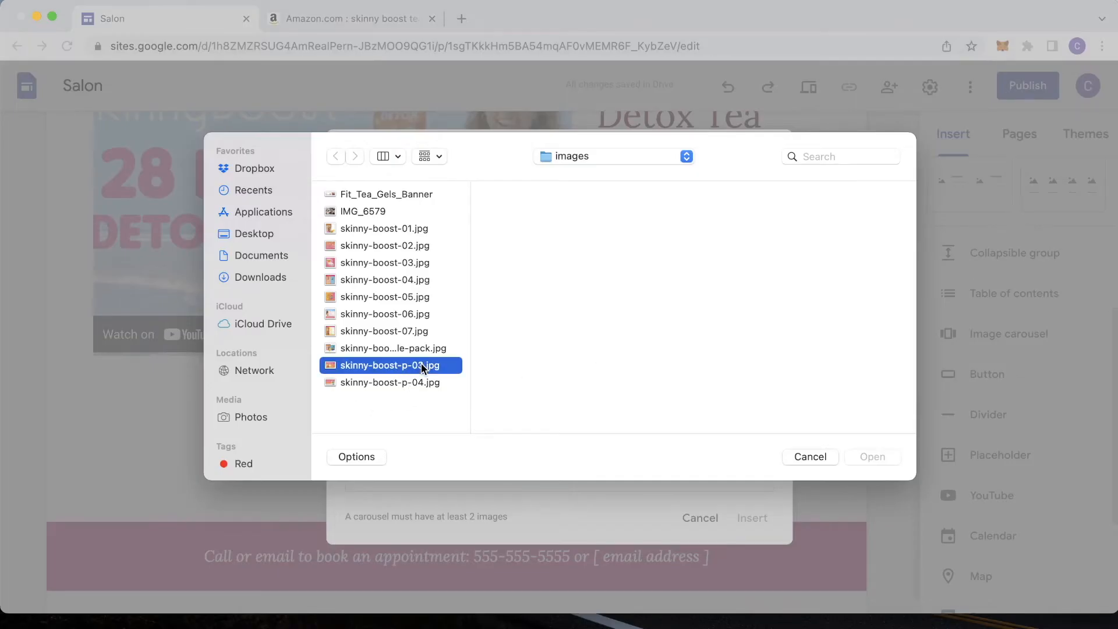
pyautogui.click(423, 367)
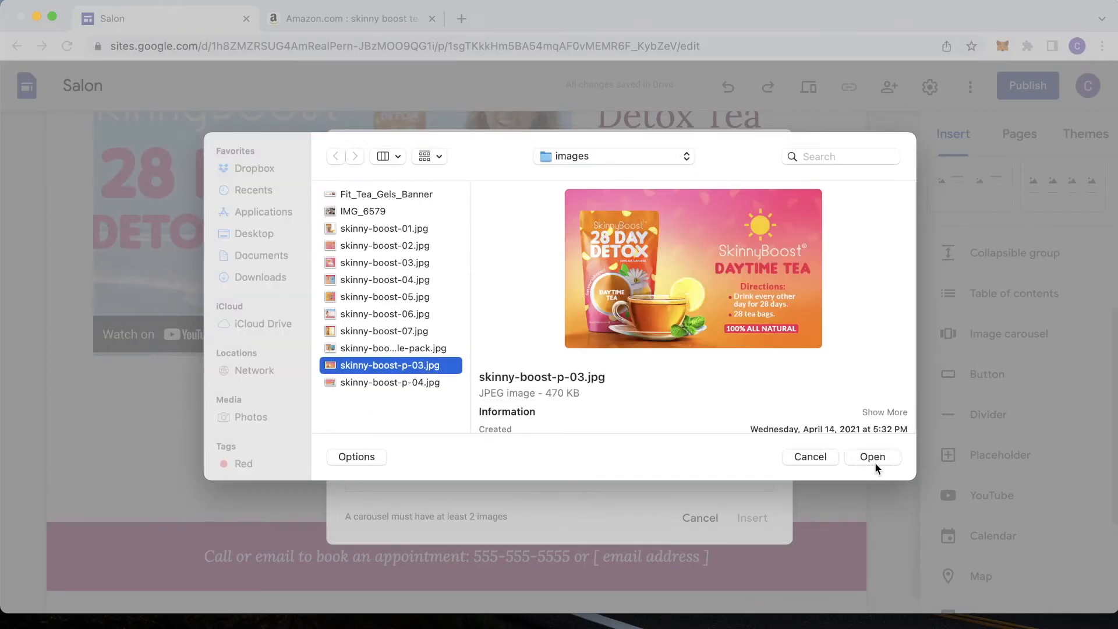
pyautogui.click(873, 457)
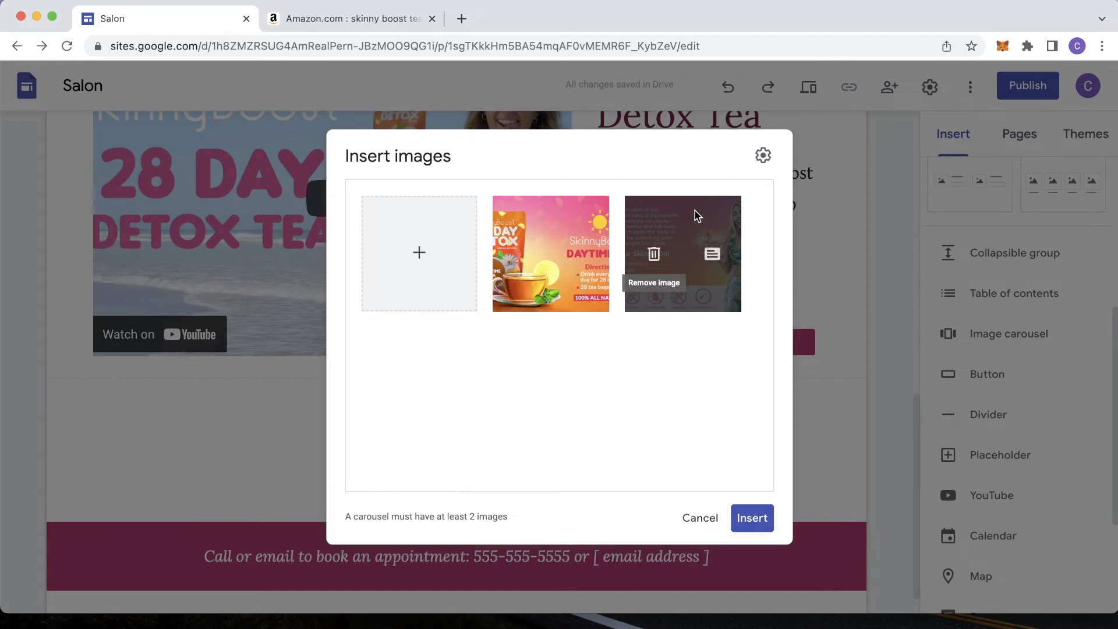
pyautogui.moveTo(704, 210); pyautogui.dragTo(488, 218)
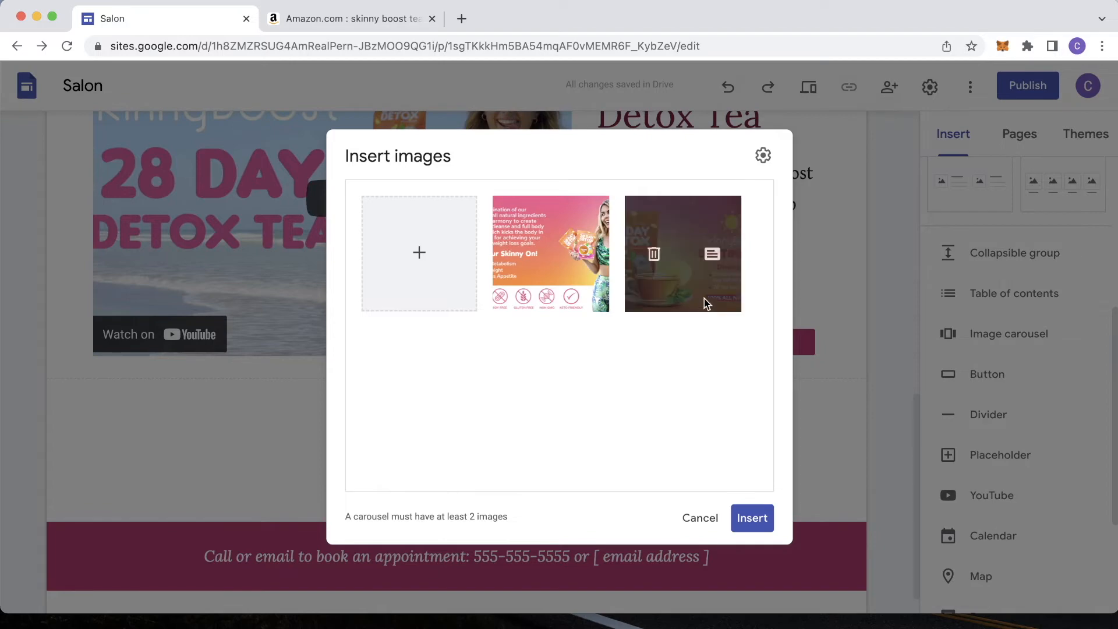
pyautogui.click(751, 520)
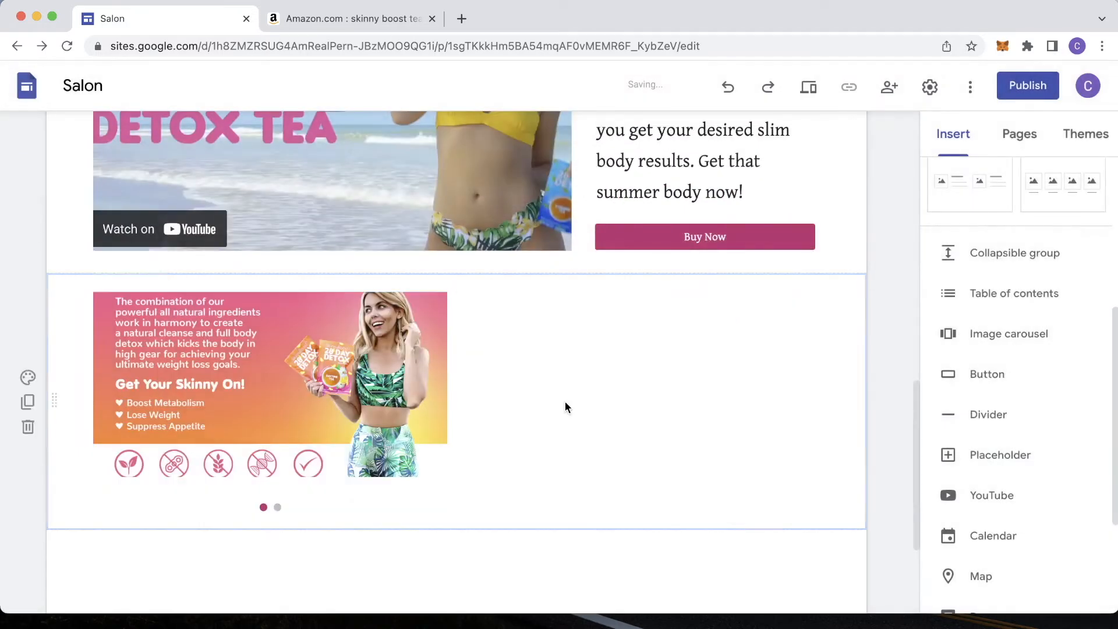
# - Move the new image carousel to the horizontal centre of its section below the video
pyautogui.scroll(-2, 565, 401)
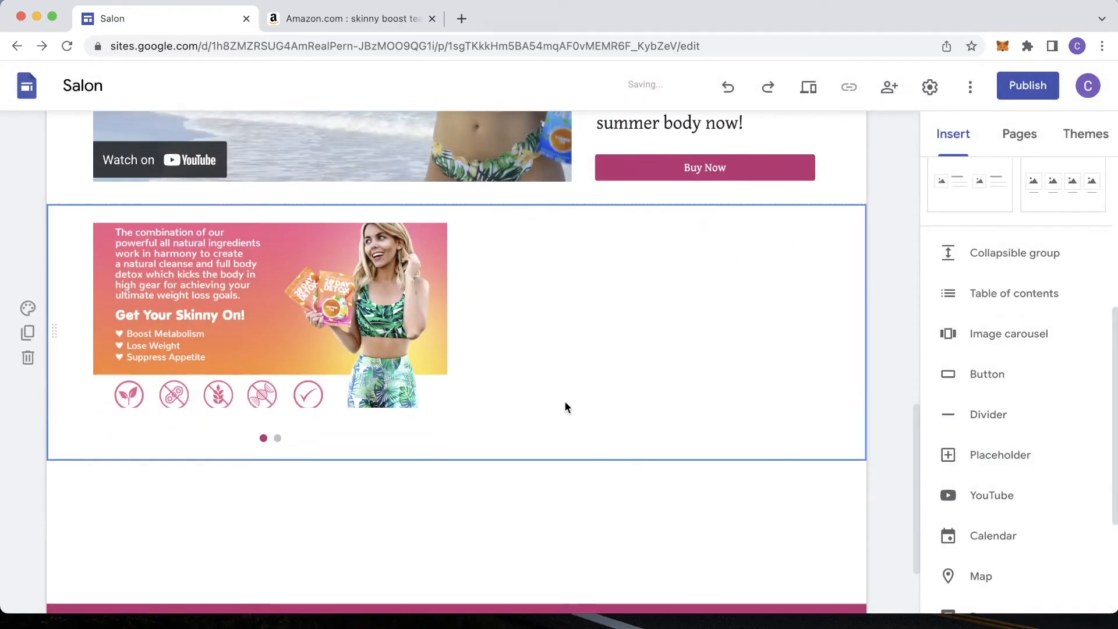
pyautogui.click(443, 436)
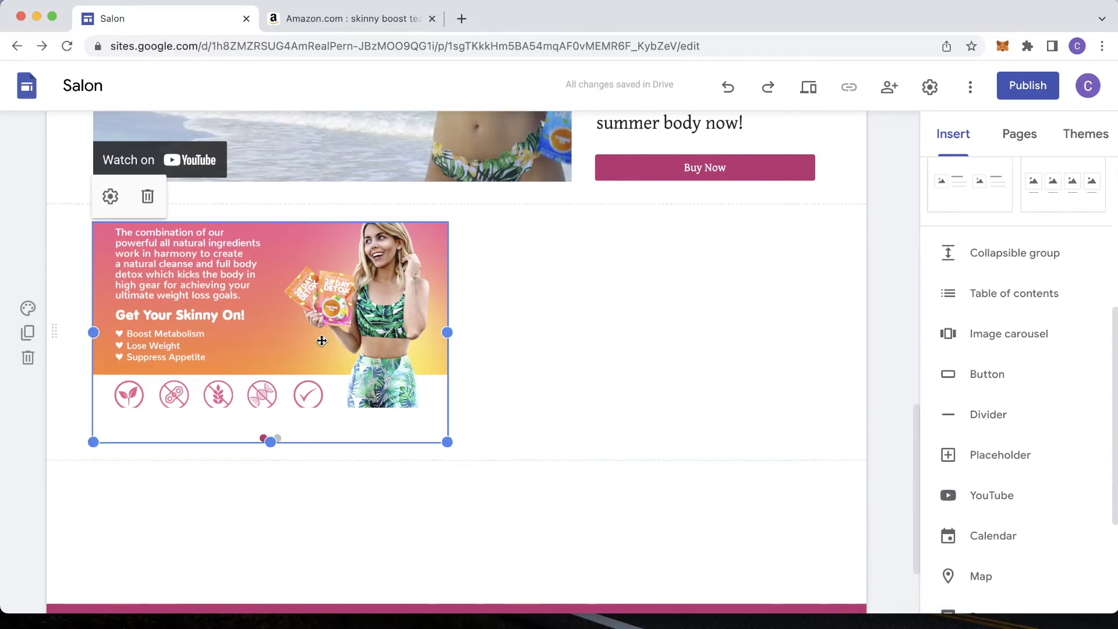
pyautogui.moveTo(357, 343); pyautogui.dragTo(516, 326)
pyautogui.click(698, 264)
pyautogui.scroll(-1, 698, 264)
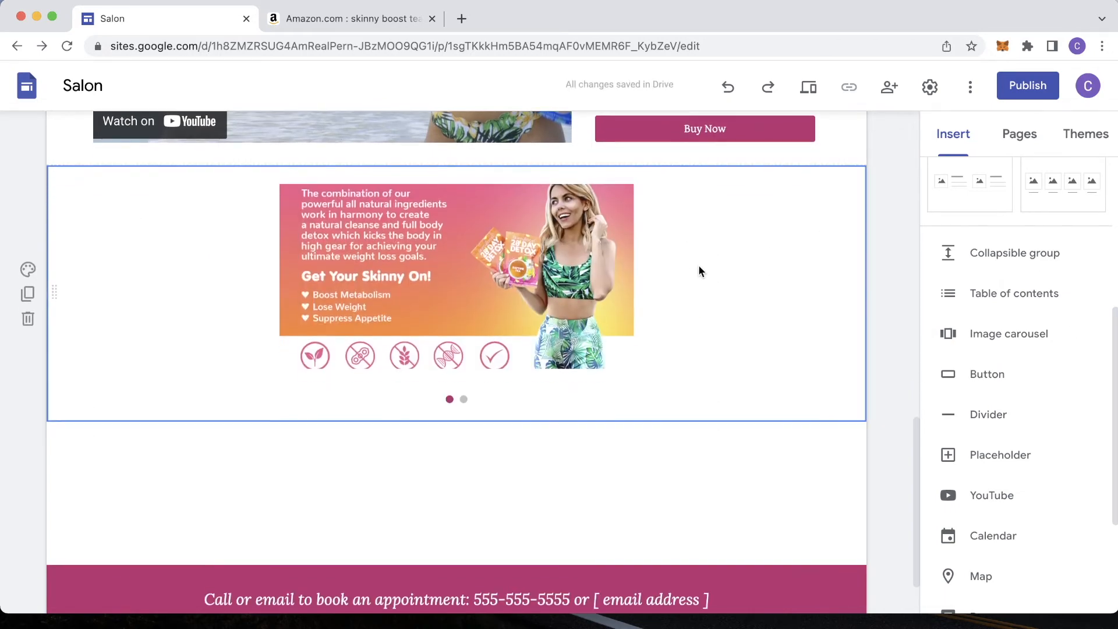
# - Widen the image carousel in both directions until it spans the section's full content width
pyautogui.click(313, 367)
pyautogui.moveTo(280, 402); pyautogui.dragTo(83, 505)
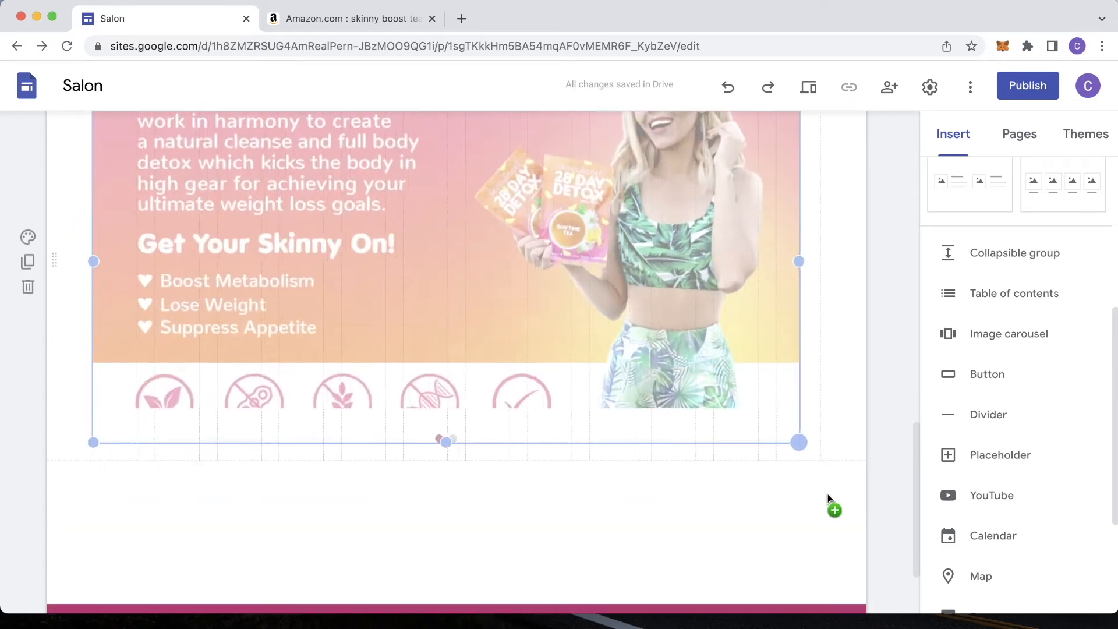
pyautogui.moveTo(826, 495); pyautogui.dragTo(819, 493)
pyautogui.scroll(4, 631, 466)
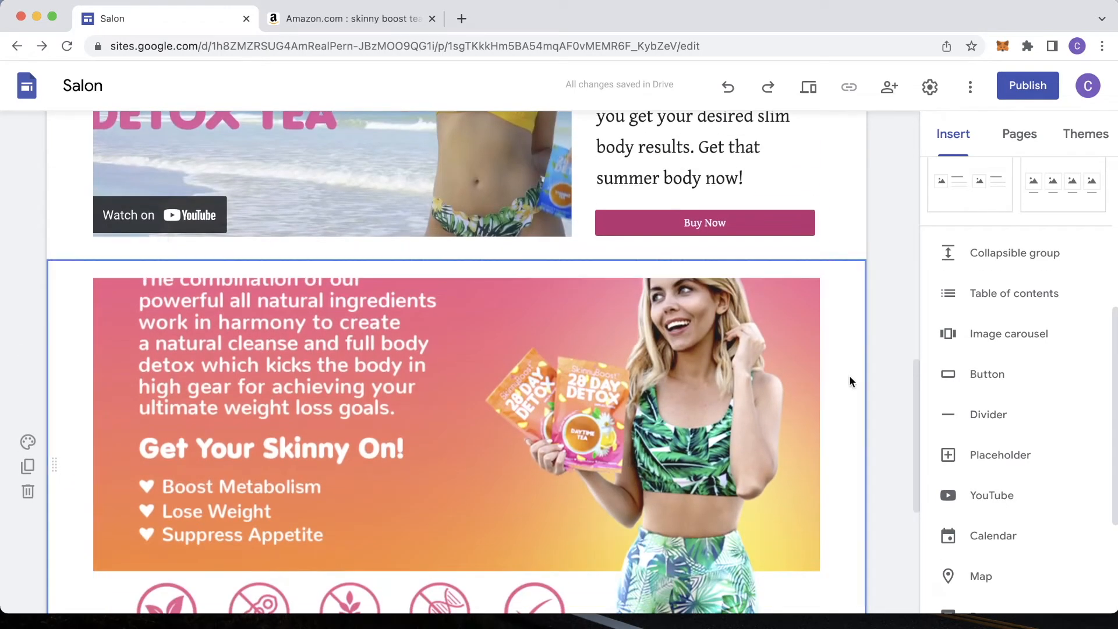
# - Increase the carousel's height so the whole "Get Your Skinny On!" image fits, including its row of labelled icons
pyautogui.scroll(-5, 458, 386)
pyautogui.moveTo(459, 386); pyautogui.dragTo(461, 413)
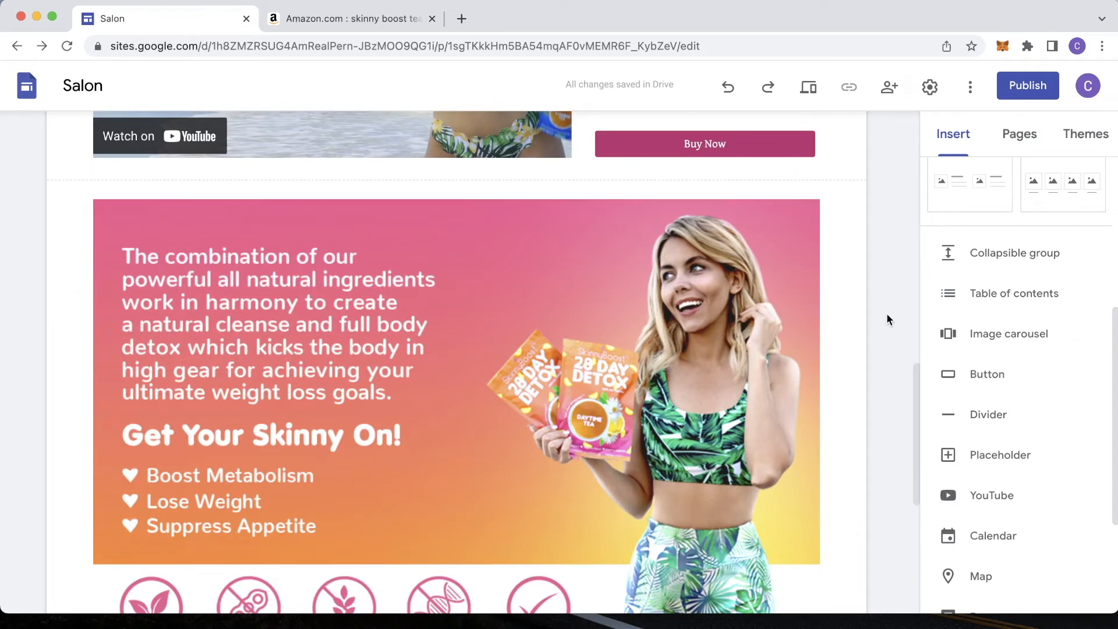
pyautogui.scroll(-2, 806, 311)
pyautogui.scroll(-3, 807, 311)
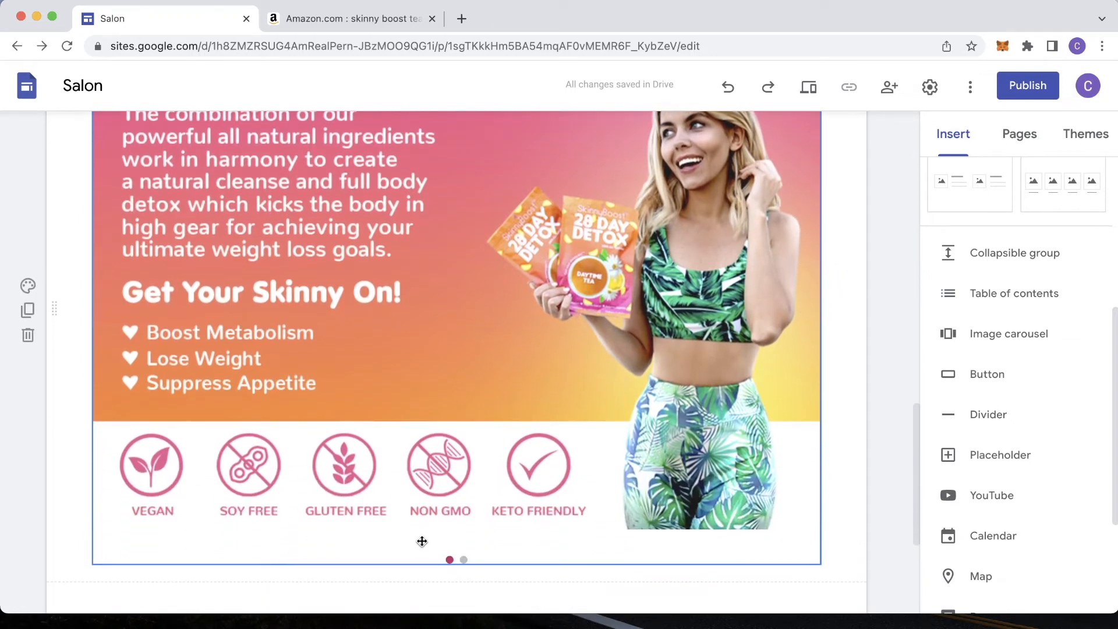
pyautogui.click(879, 407)
# - Replace the footer's appointment text with "SkinnyBoost 28 Day Detox Tea"
pyautogui.scroll(-5, 820, 372)
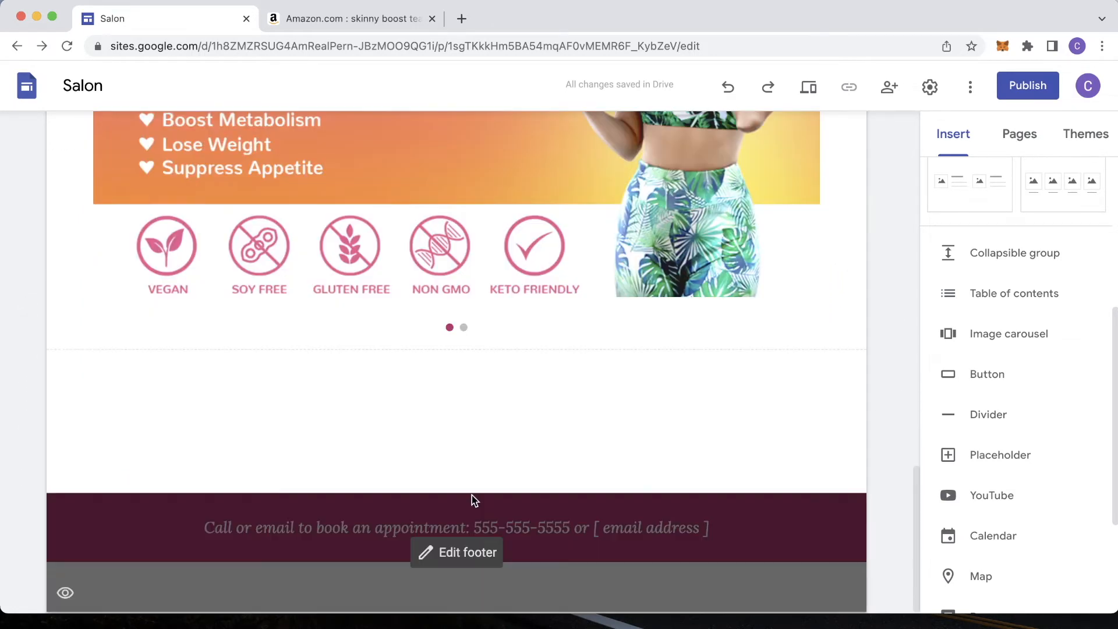
pyautogui.click(466, 560)
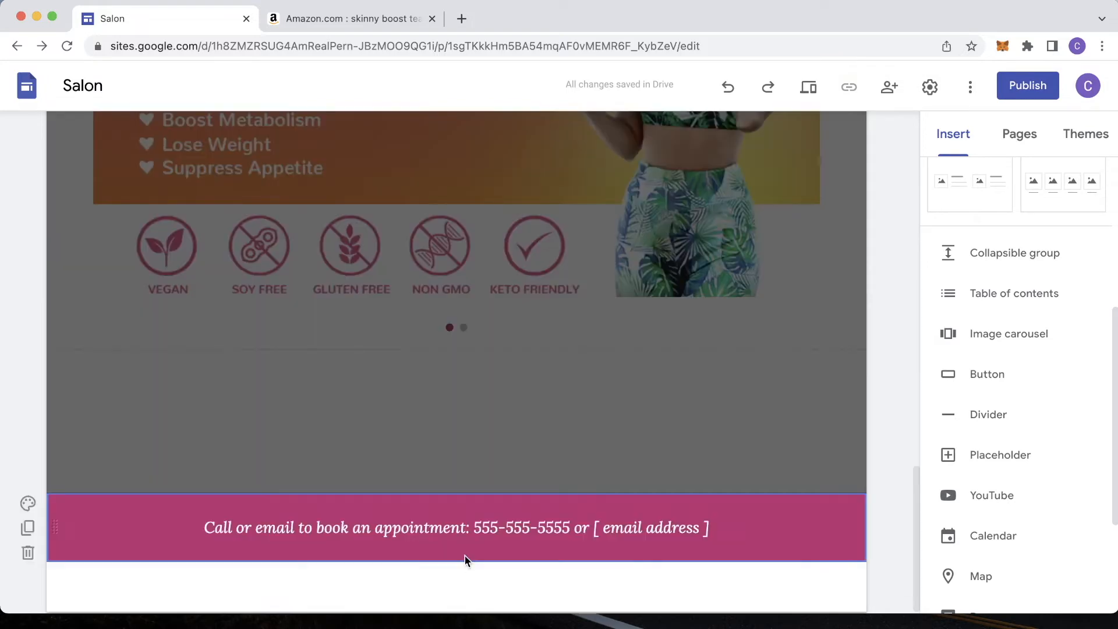
pyautogui.click(412, 541)
pyautogui.click(207, 531)
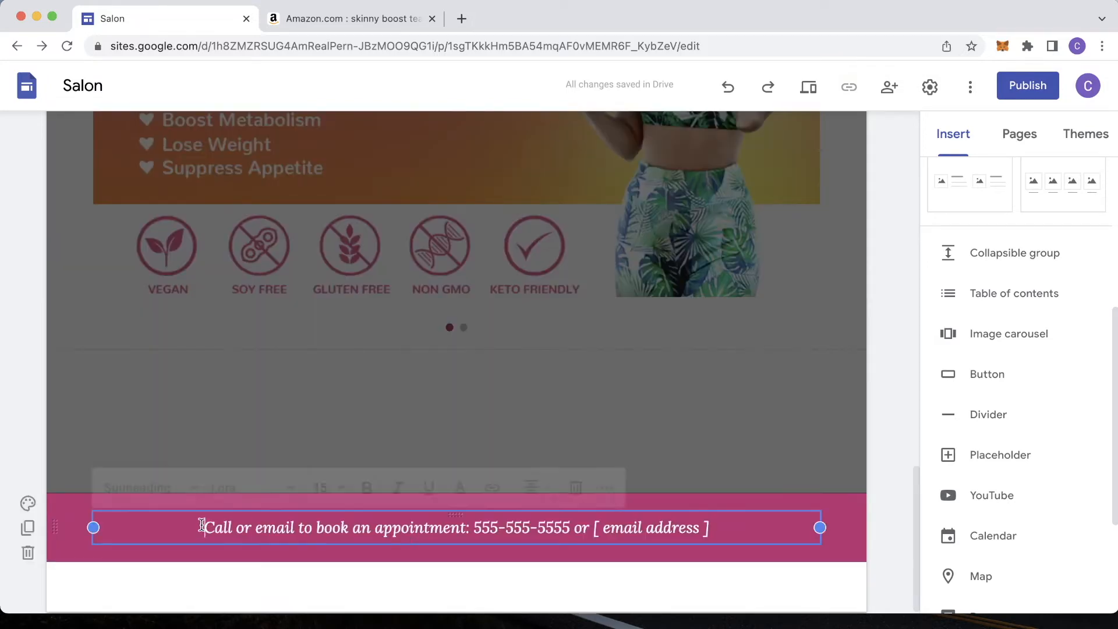
pyautogui.hotkey('ctrl', 'a')
pyautogui.write('Skinny')
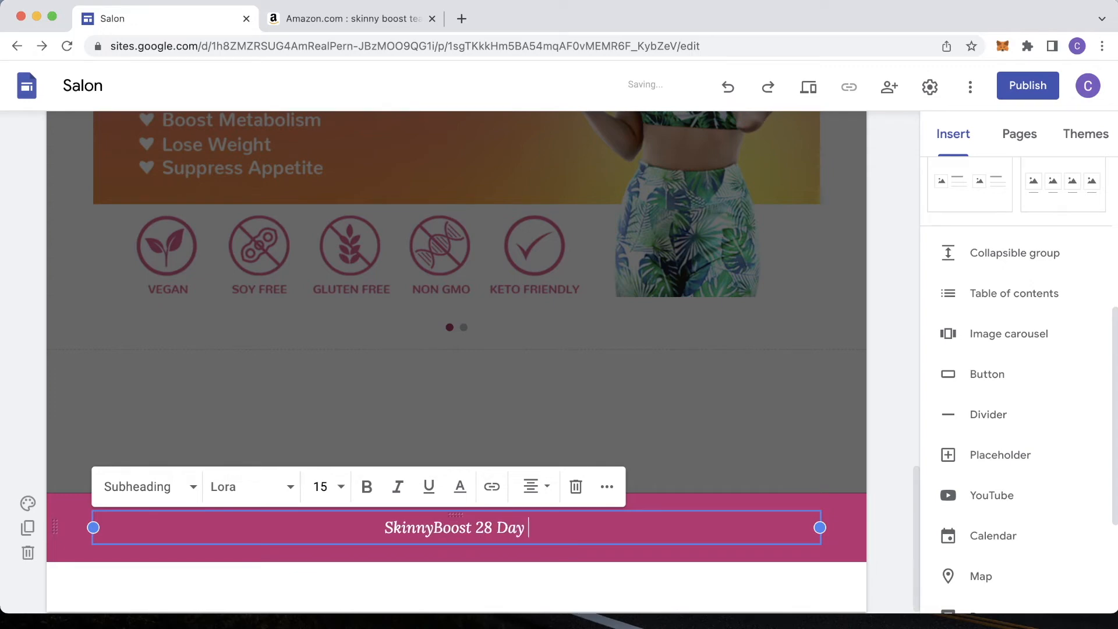
pyautogui.write('ox Tea')
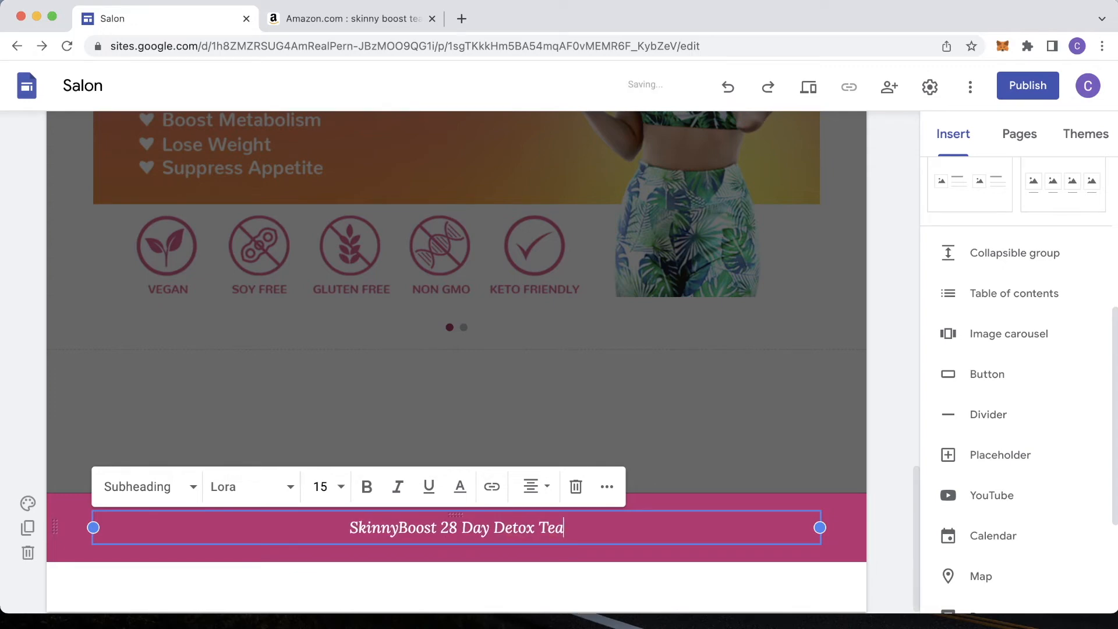
# - Review the whole home page from the header banner through the product images, video and image carousel
pyautogui.scroll(20, 878, 373)
pyautogui.scroll(4, 878, 373)
pyautogui.scroll(-3, 845, 373)
pyautogui.scroll(-3, 588, 405)
pyautogui.scroll(-3, 598, 408)
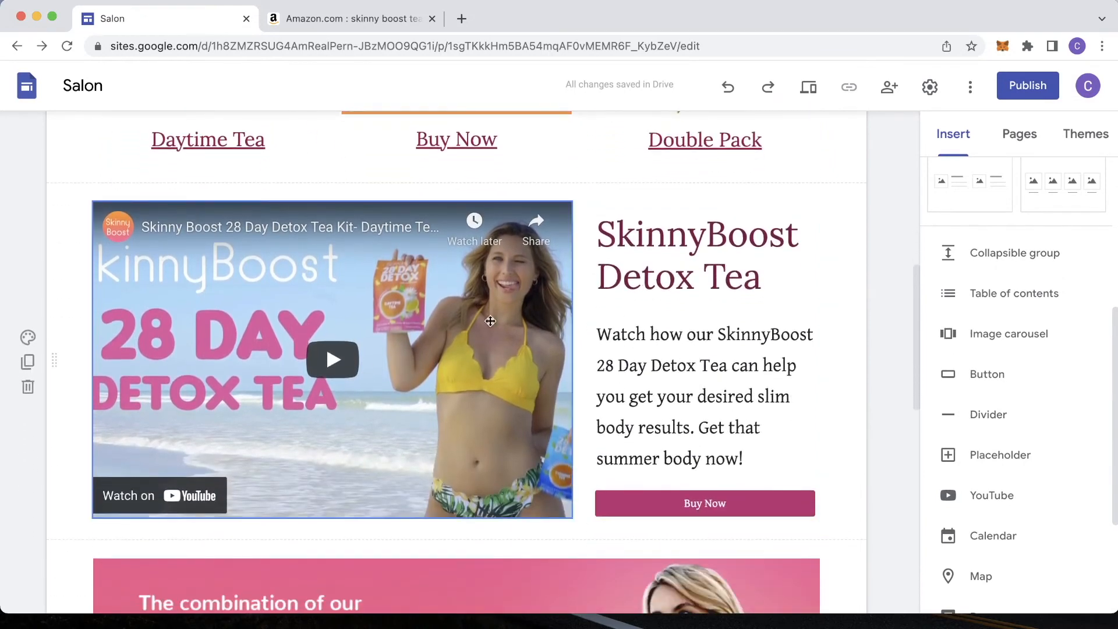
pyautogui.scroll(-1, 657, 254)
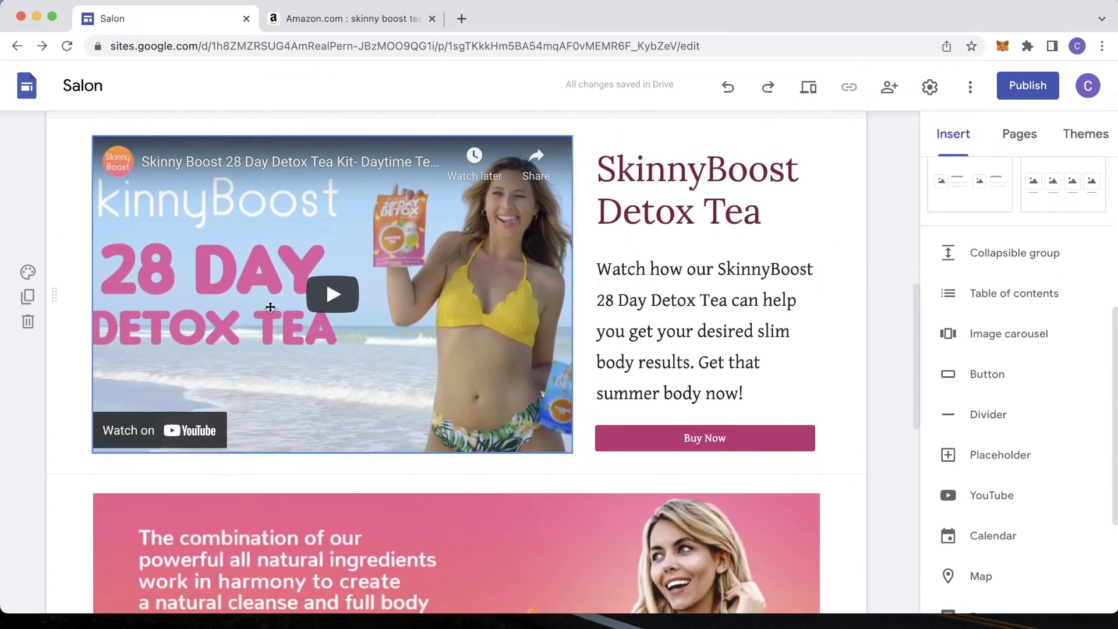
pyautogui.scroll(-2, 417, 334)
pyautogui.scroll(-6, 417, 335)
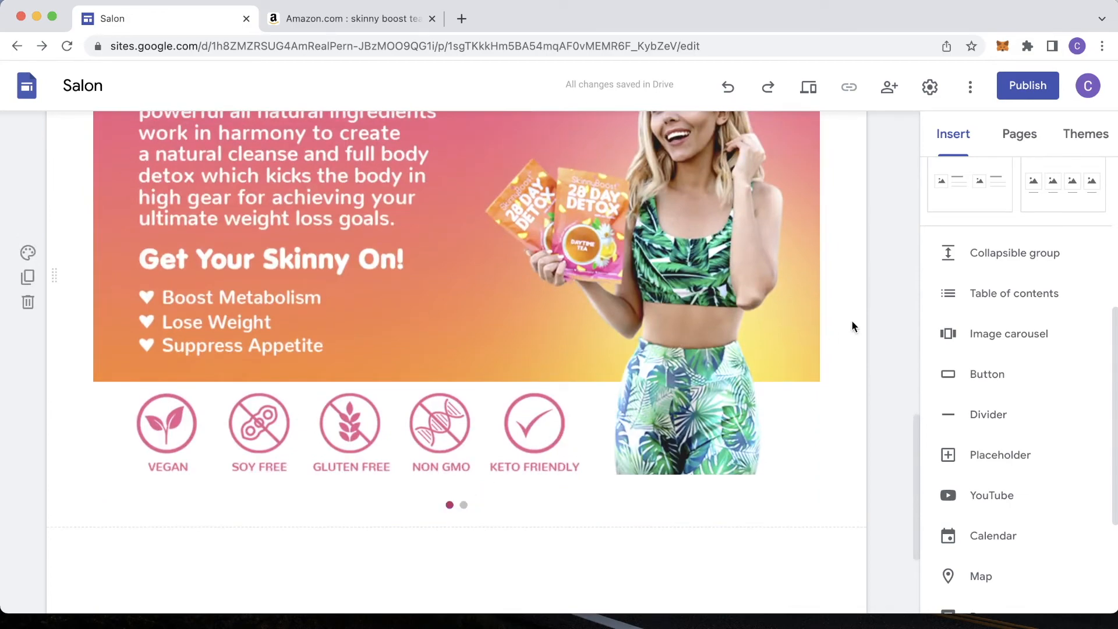
pyautogui.scroll(-1, 891, 333)
pyautogui.scroll(15, 891, 333)
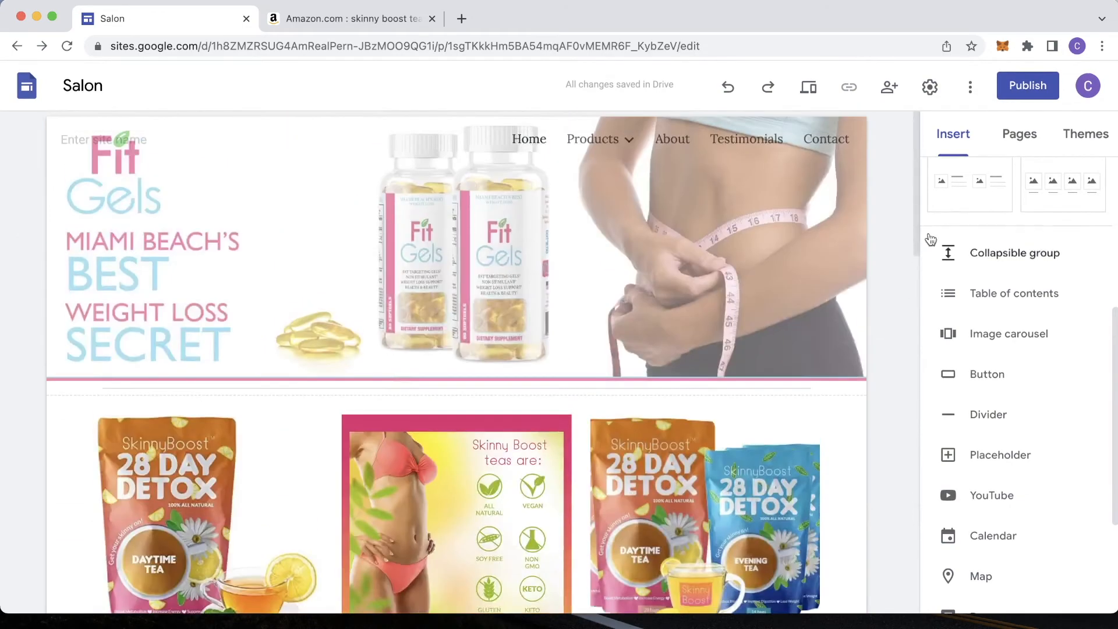
# - Hide the Products, About, Testimonials and Contact pages from the site navigation
pyautogui.moveTo(603, 141)
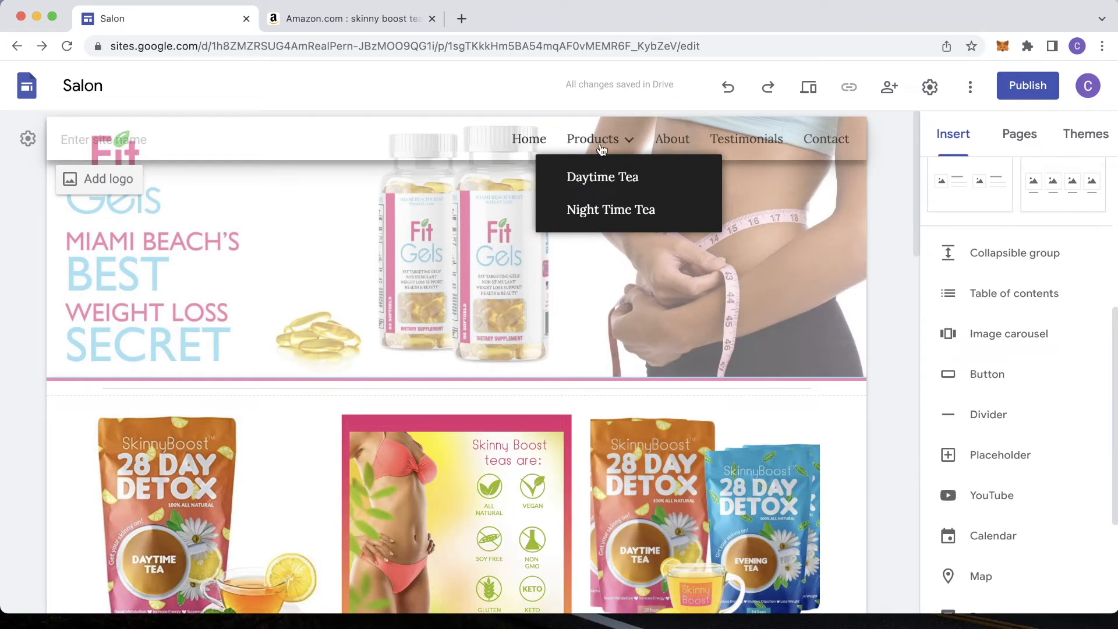
pyautogui.click(1016, 139)
pyautogui.click(1108, 244)
pyautogui.click(1030, 404)
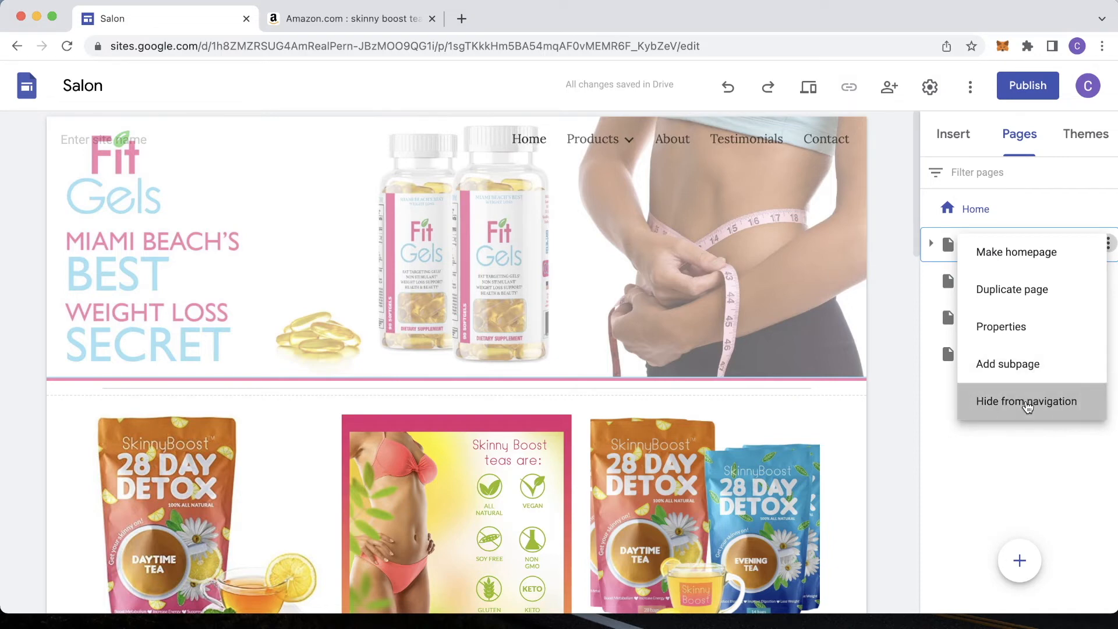
pyautogui.click(1108, 281)
pyautogui.click(1004, 459)
pyautogui.click(1107, 319)
pyautogui.click(1027, 475)
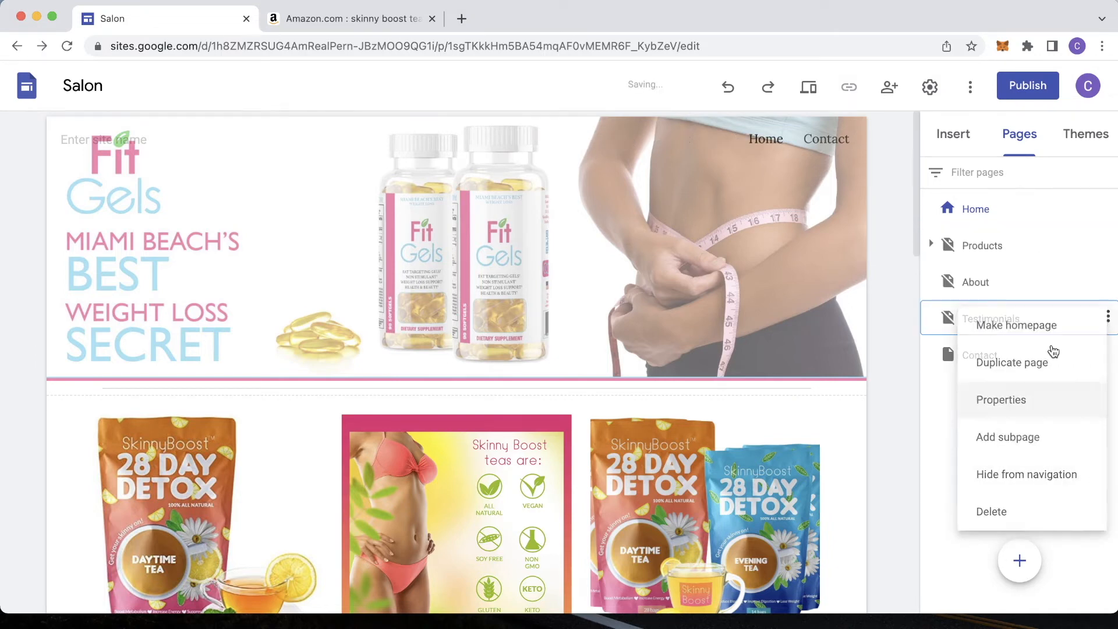
pyautogui.click(1108, 353)
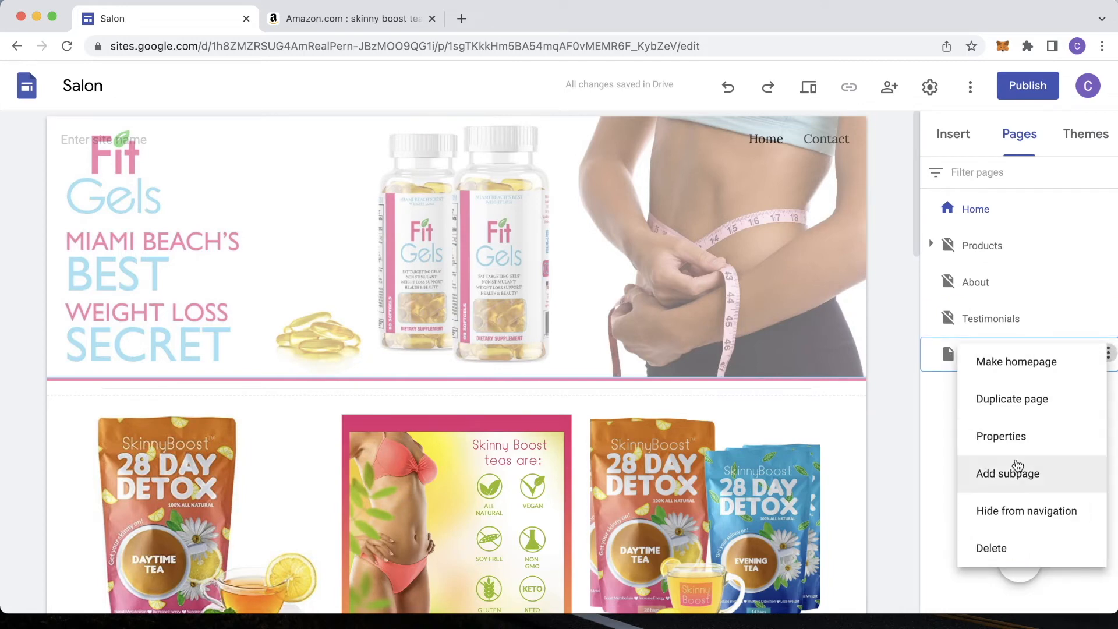
pyautogui.click(1022, 513)
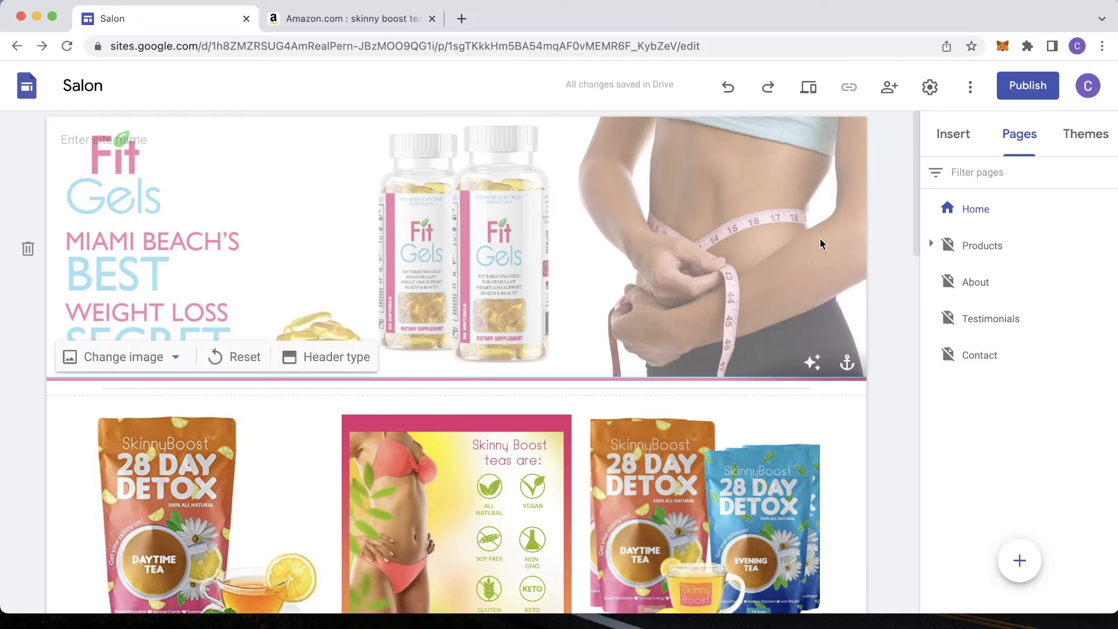
# - Enter "SkinnyBoost" as the site name in the page header
pyautogui.scroll(-1, 882, 236)
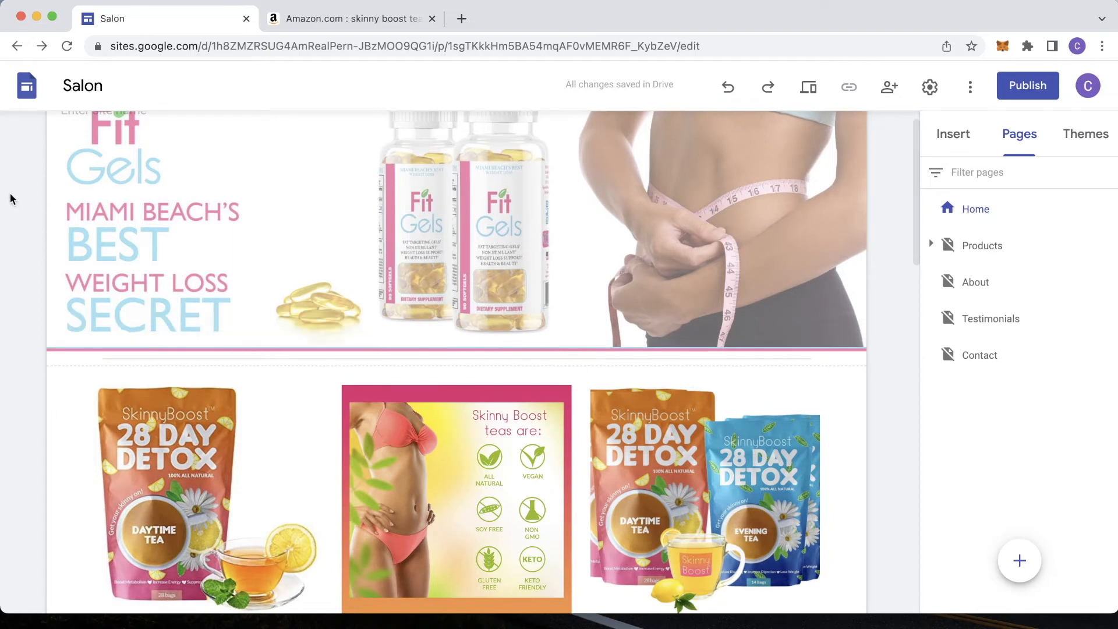
pyautogui.scroll(1, 14, 207)
pyautogui.click(155, 131)
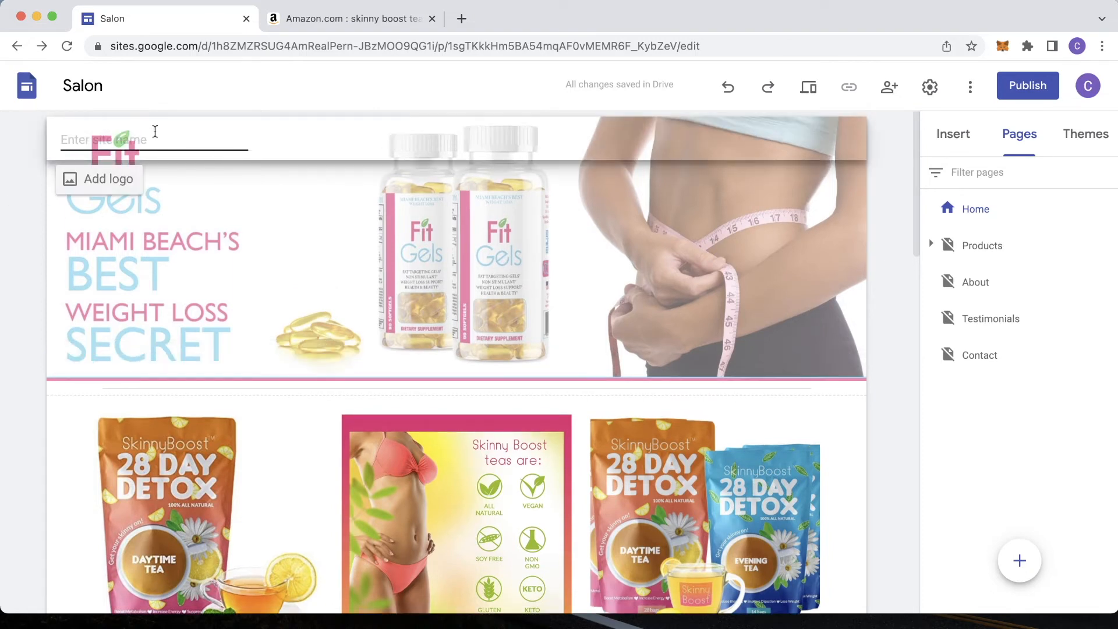
pyautogui.write('D')
pyautogui.press('BackSpace')
pyautogui.write('Sinny')
pyautogui.press('BackSpace')
pyautogui.press('BackSpace')
pyautogui.press('BackSpace')
pyautogui.write('kinnyBoost')
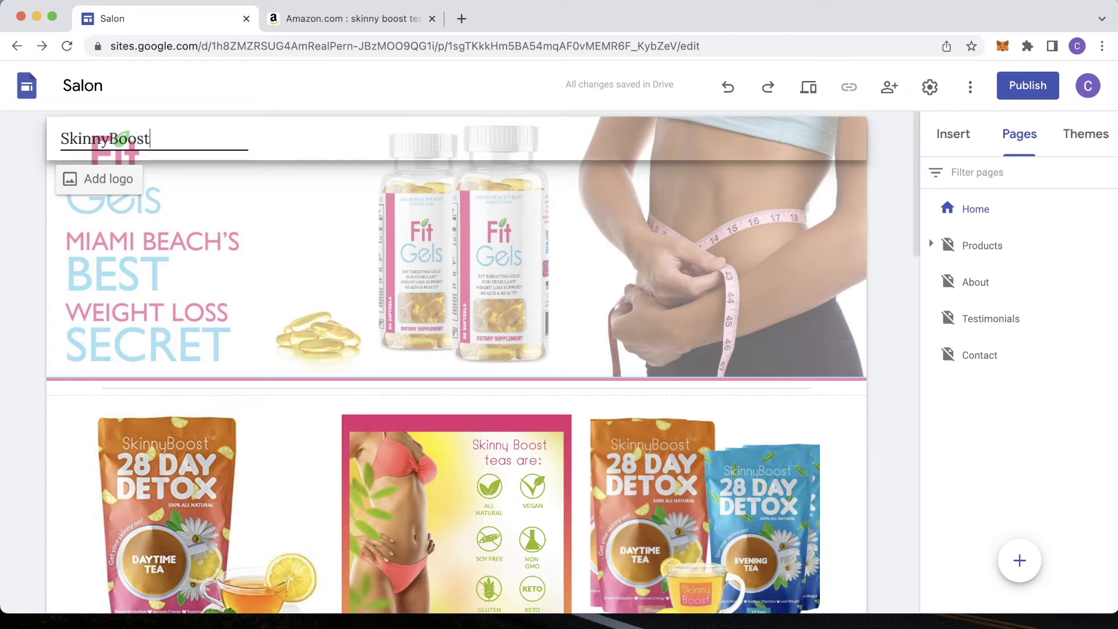
pyautogui.moveTo(158, 138); pyautogui.dragTo(56, 141)
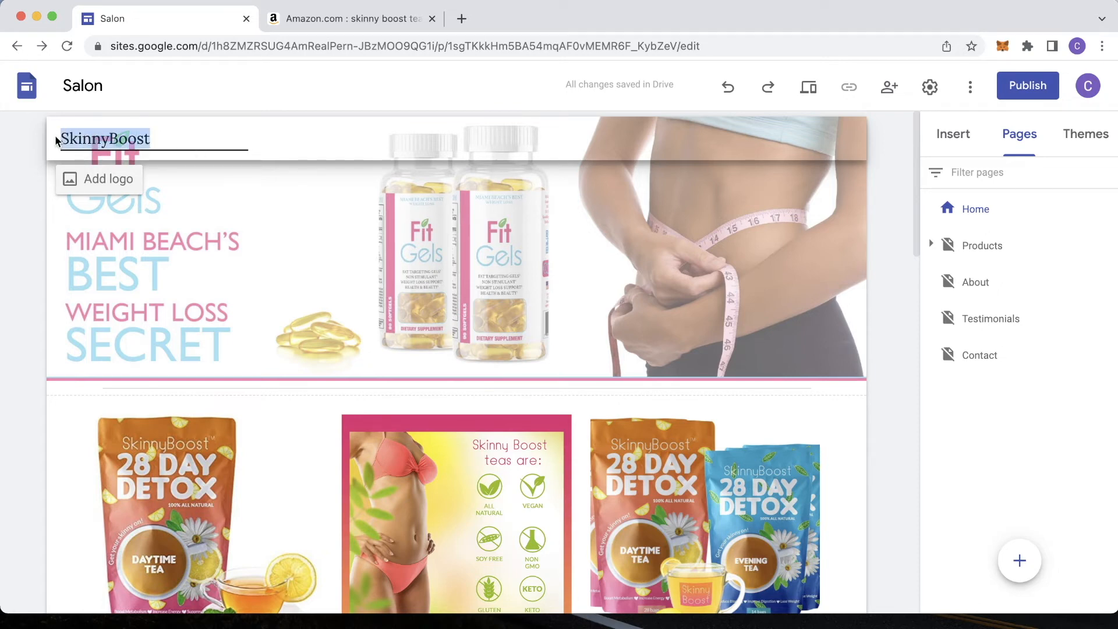
pyautogui.click(167, 137)
pyautogui.click(8, 226)
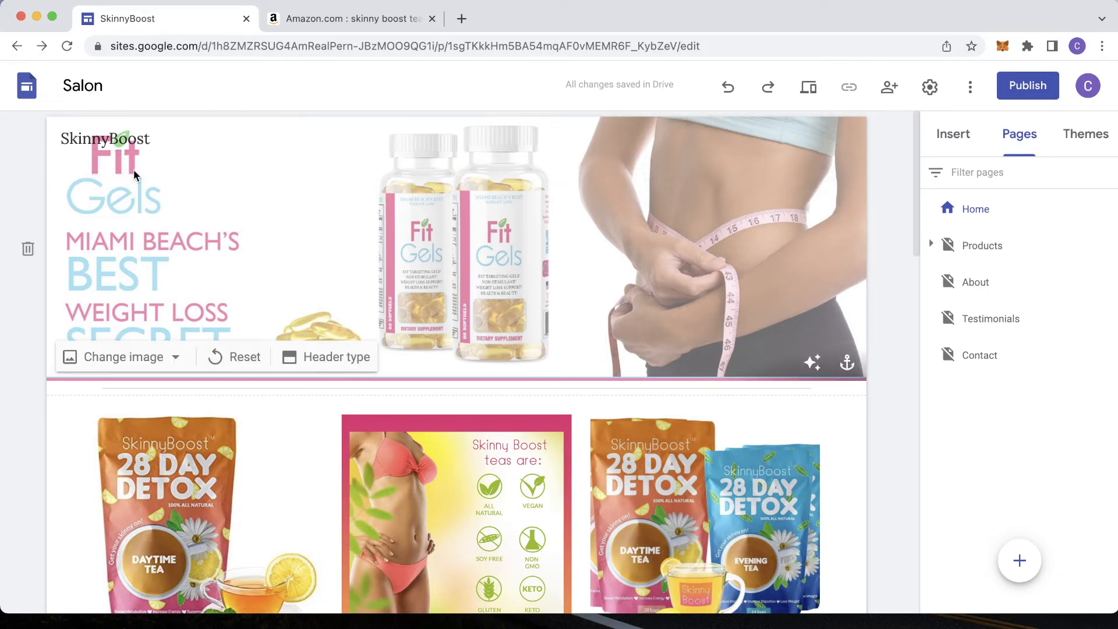
# - Upload skinny-boost-01.jpg as the site's logo and leave the brand image settings
pyautogui.click(79, 182)
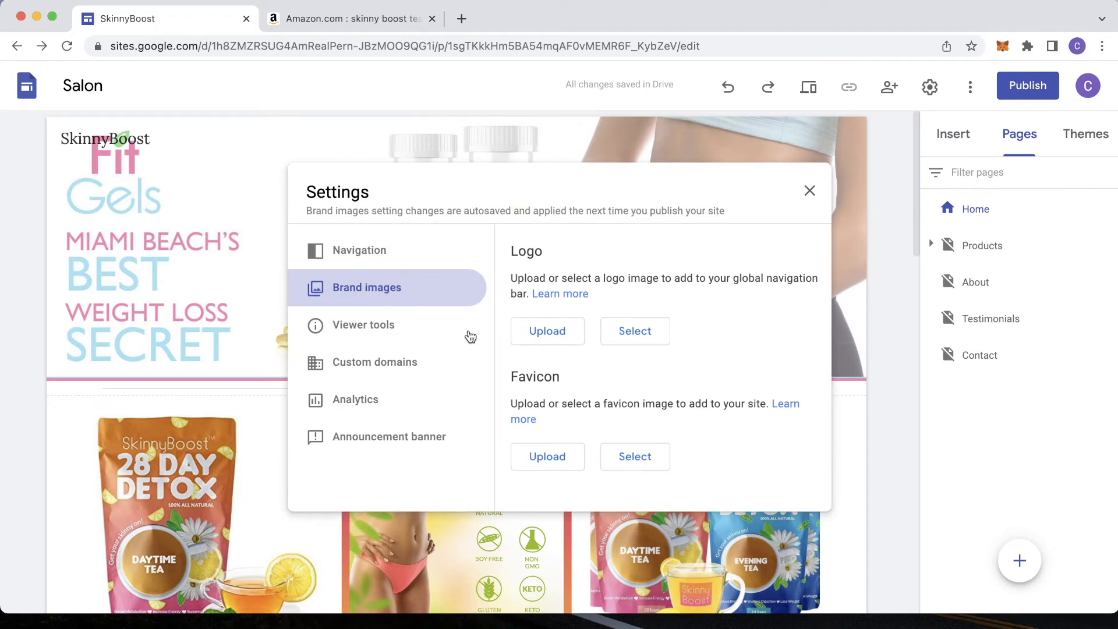
pyautogui.click(554, 335)
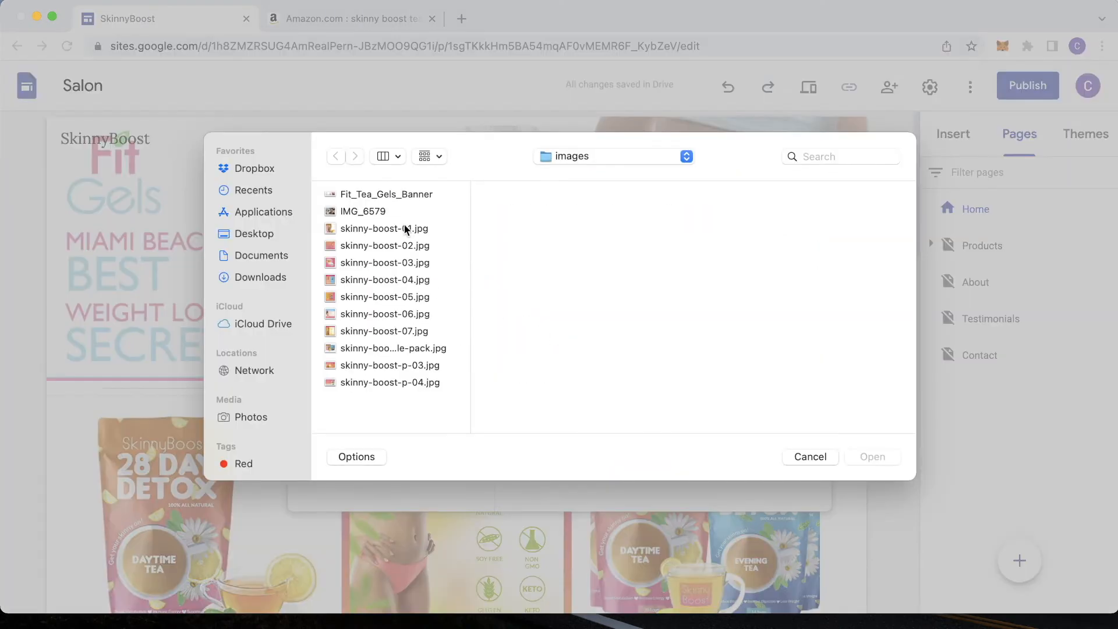
pyautogui.click(408, 229)
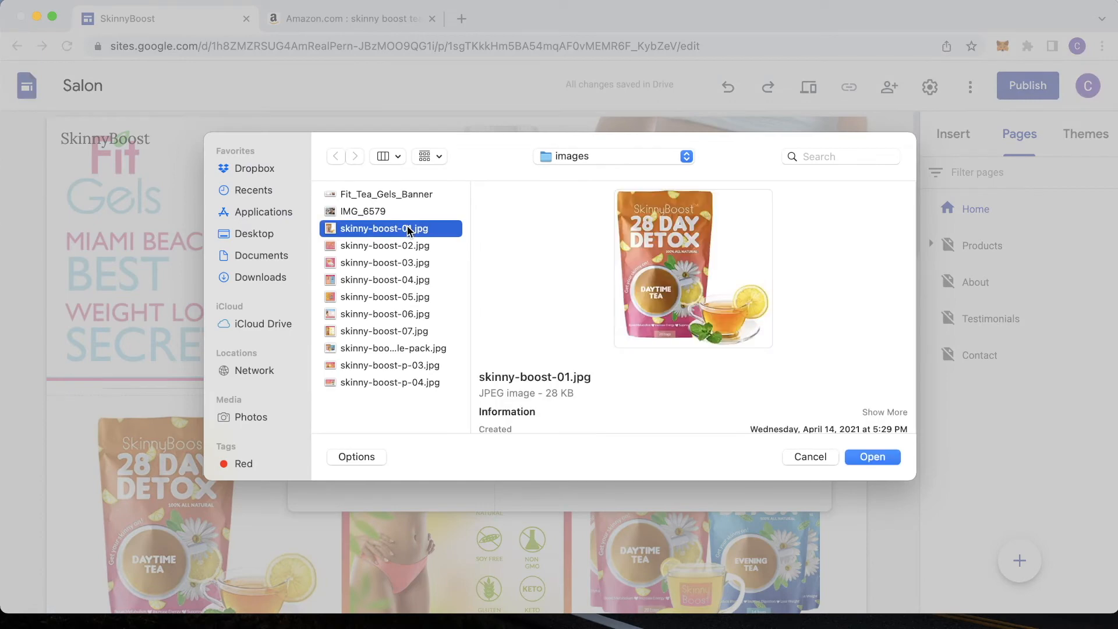
pyautogui.click(880, 458)
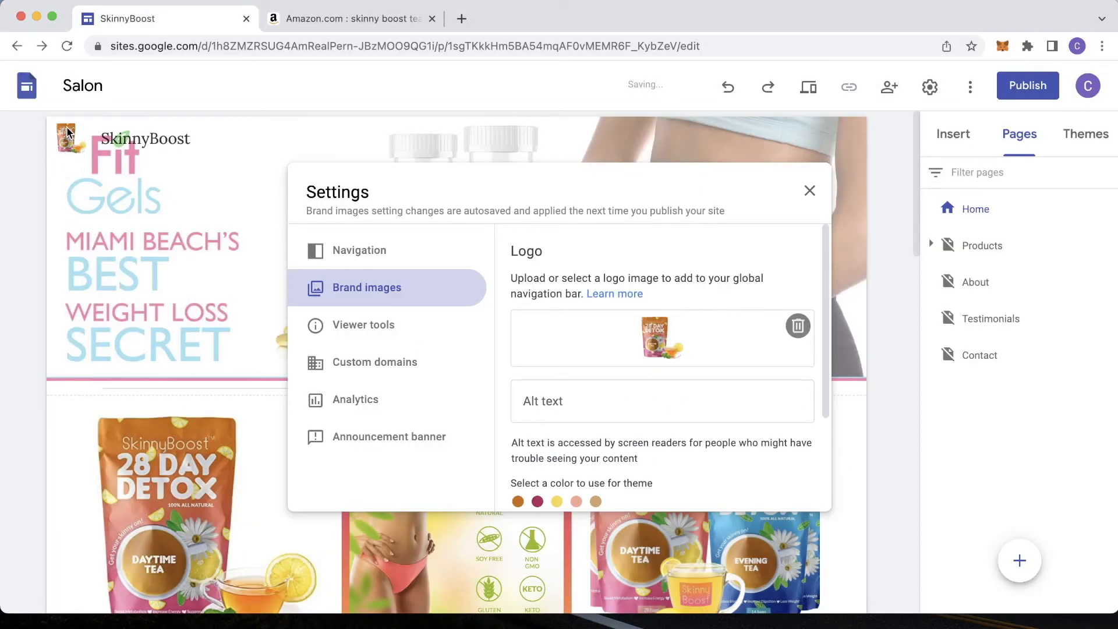
pyautogui.click(133, 238)
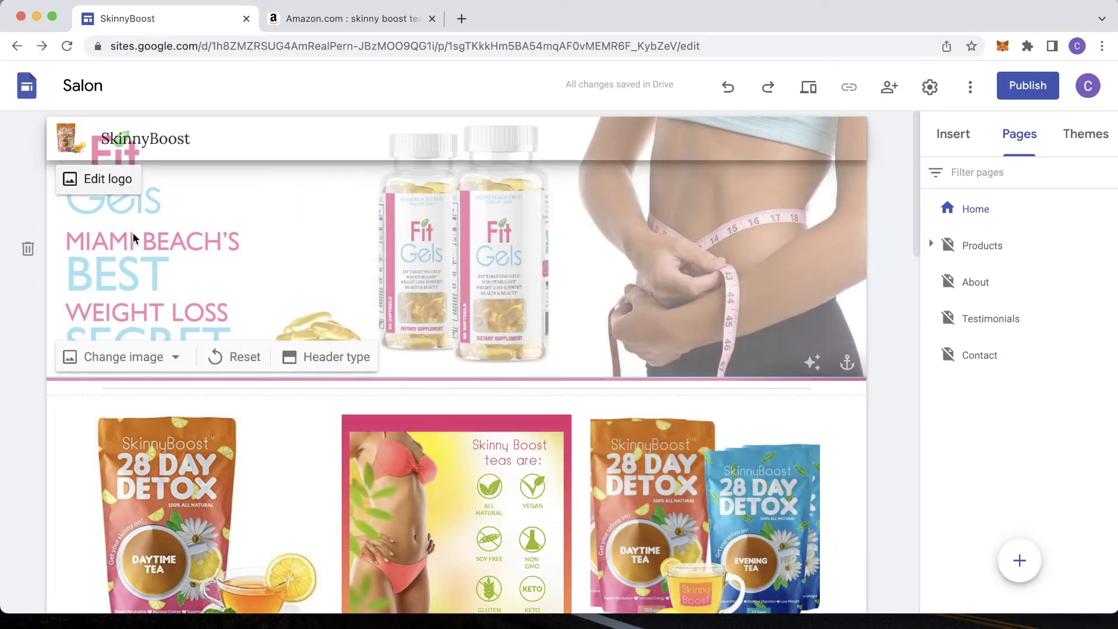
# - Delete the site name text beside the logo in the header
pyautogui.moveTo(202, 138); pyautogui.dragTo(100, 138)
pyautogui.press('BackSpace')
pyautogui.click(21, 313)
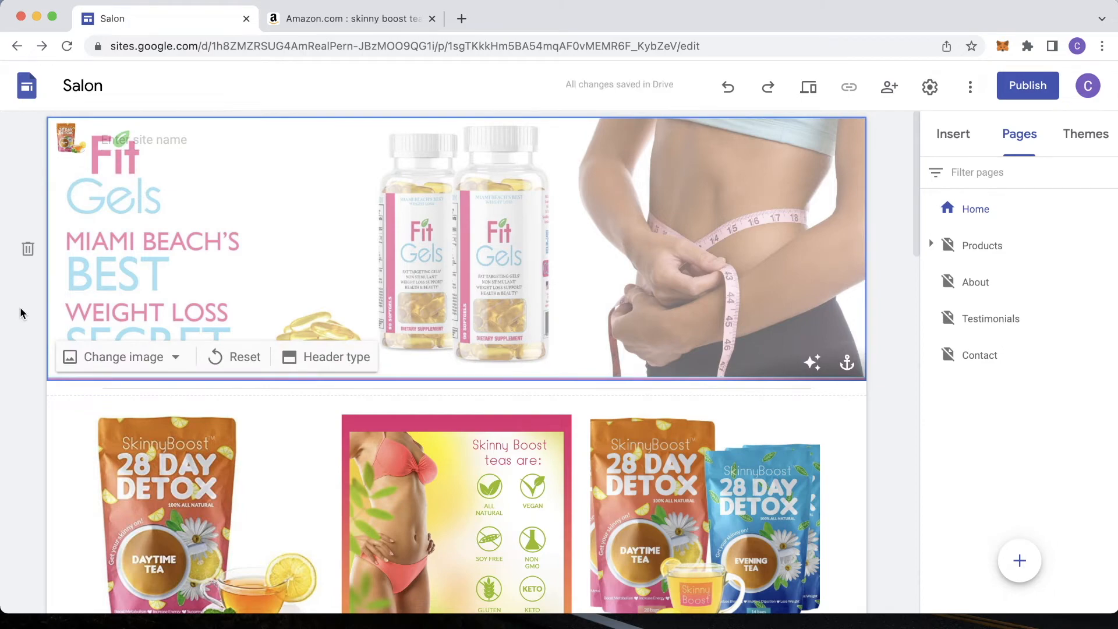
pyautogui.click(893, 301)
pyautogui.scroll(-10, 877, 222)
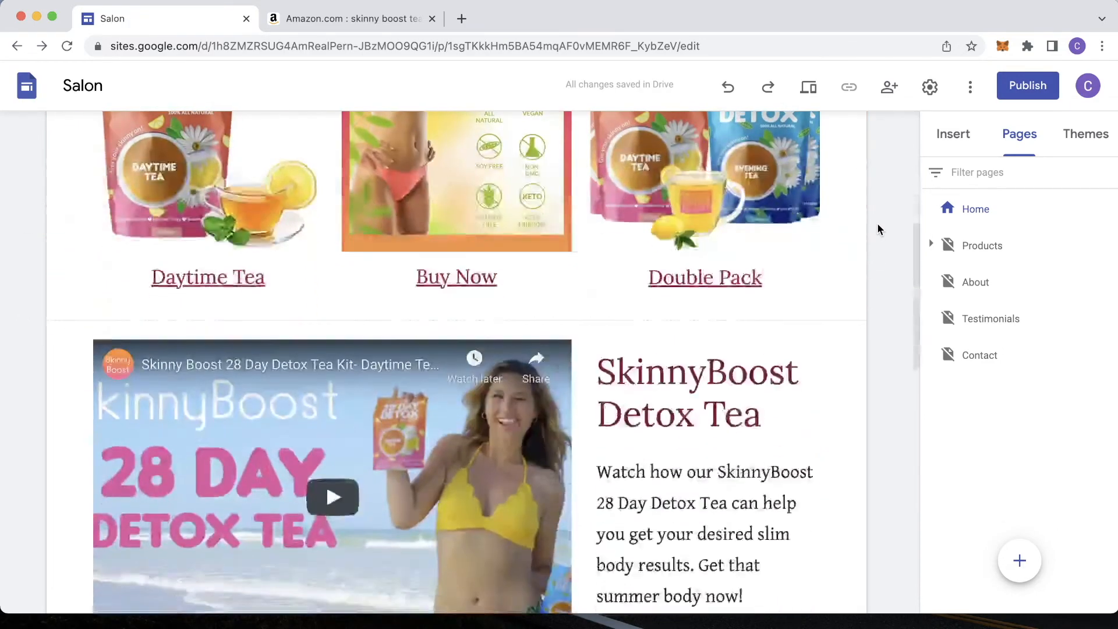
pyautogui.scroll(10, 877, 222)
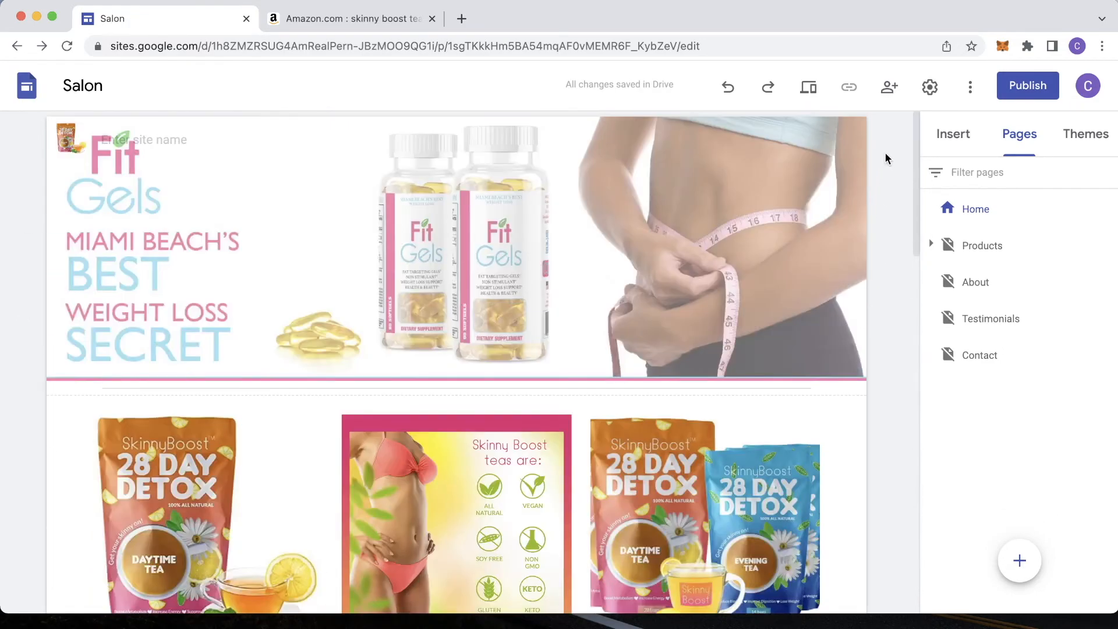
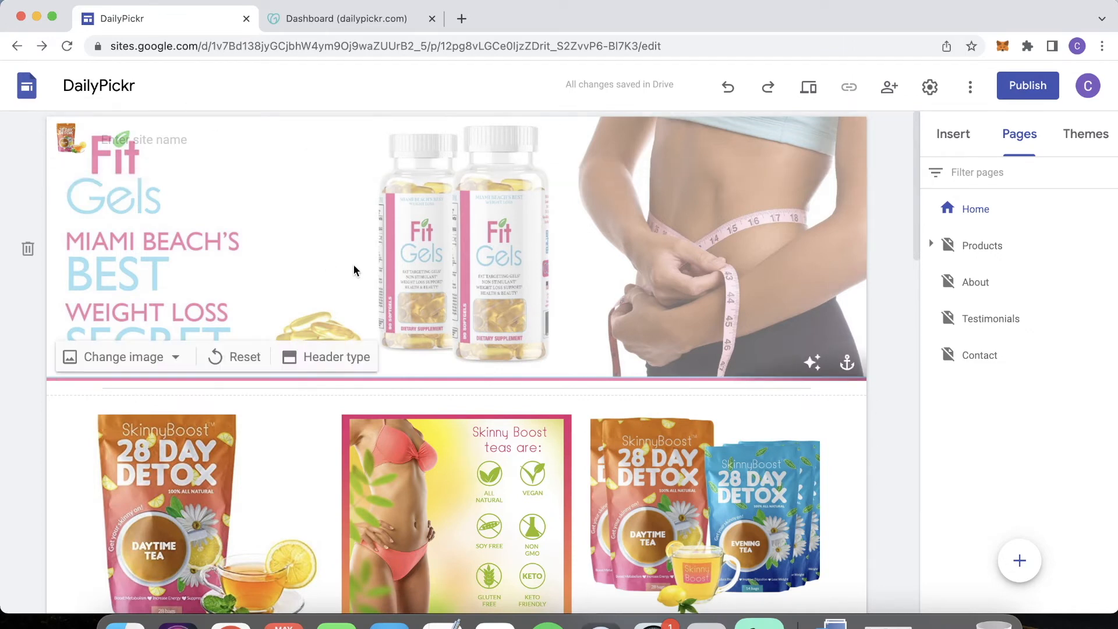
pyautogui.scroll(-3, 123, 229)
pyautogui.scroll(3, 122, 224)
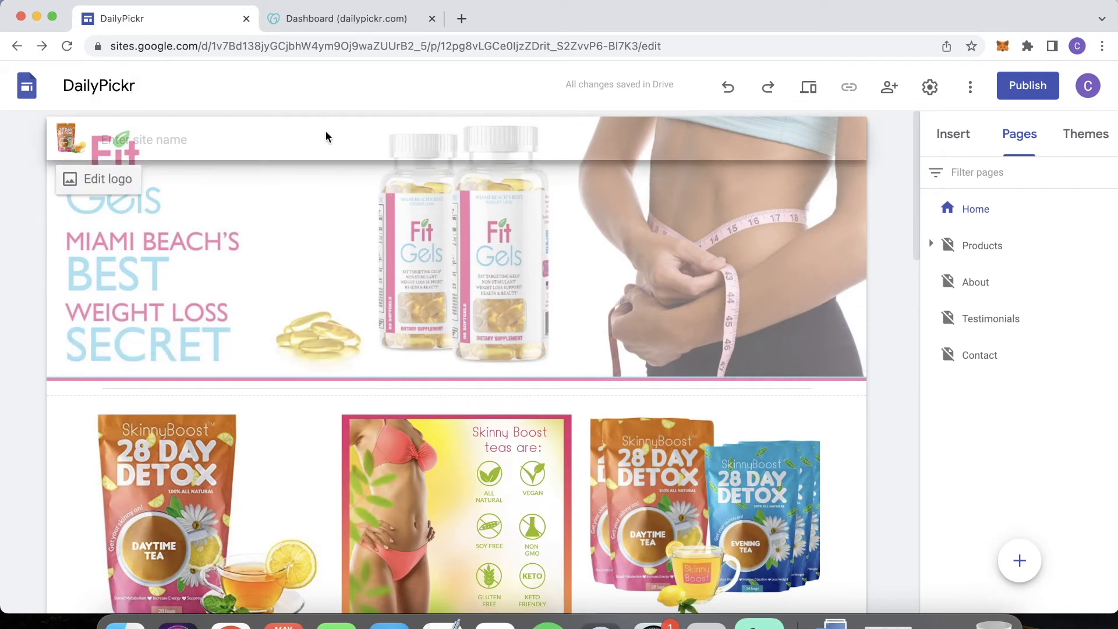
pyautogui.scroll(-3, 594, 357)
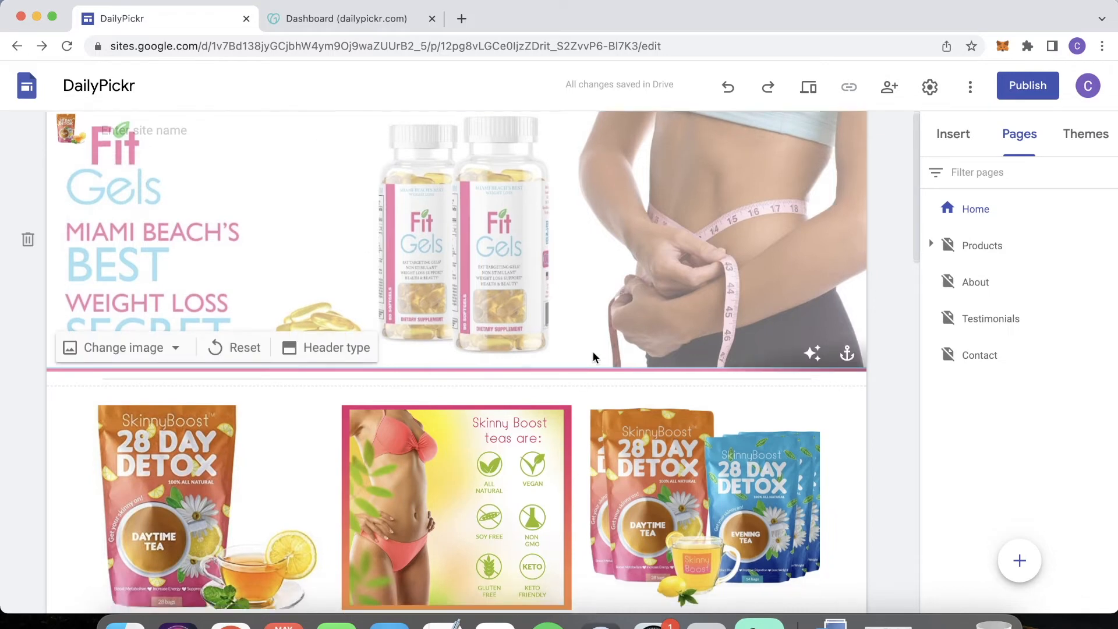
pyautogui.scroll(3, 593, 353)
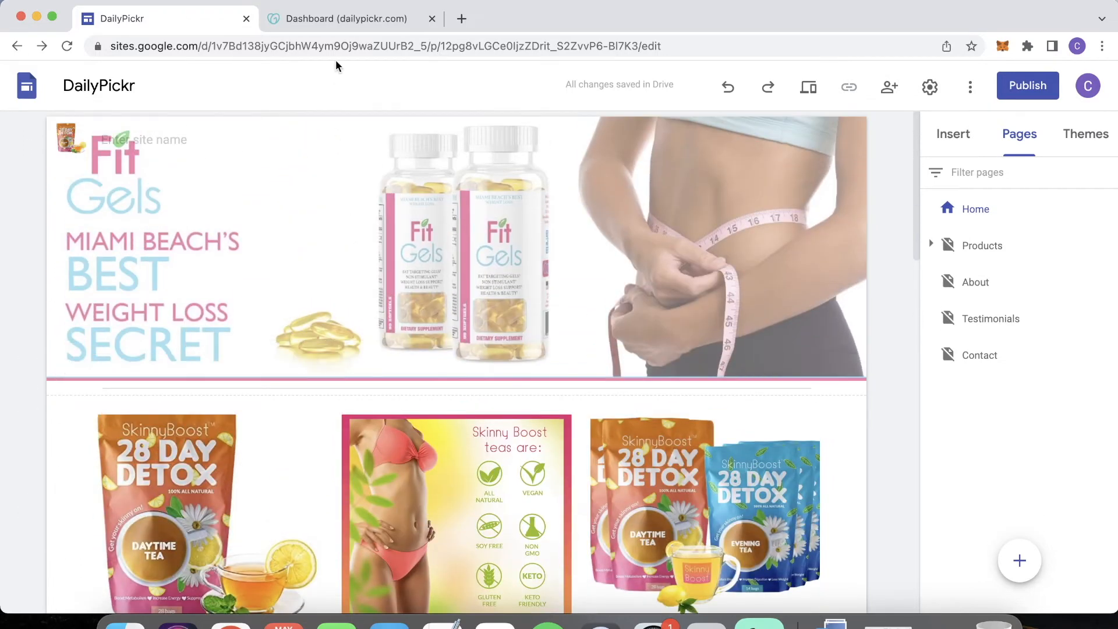
# - Switch to the GoDaddy dashboard and go through the domain settings of dailypickr.com to its DNS management page
pyautogui.click(361, 19)
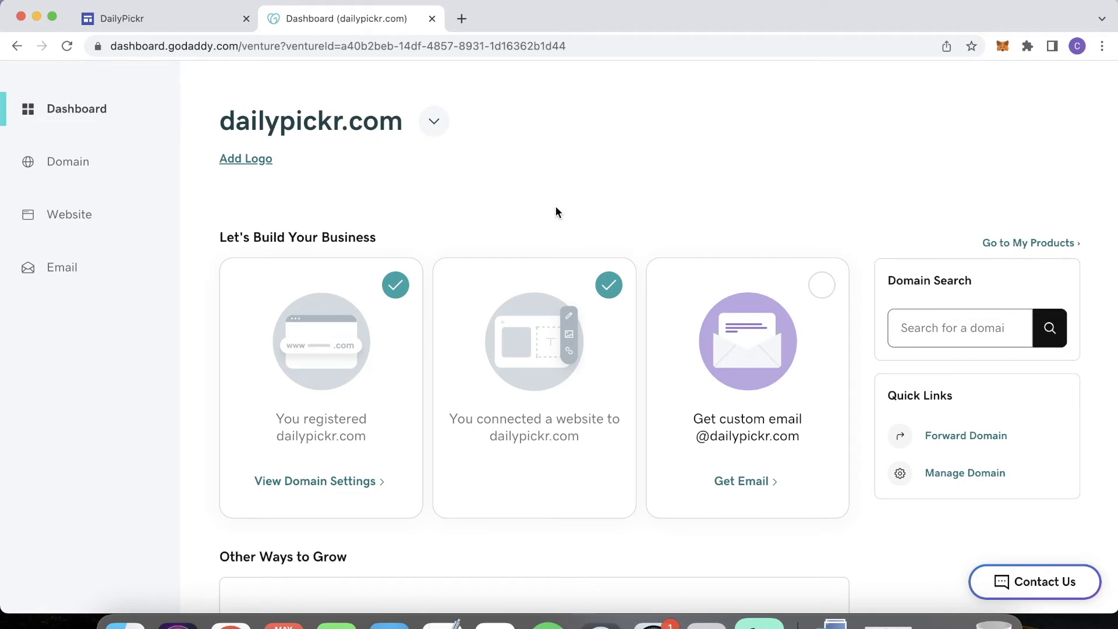
pyautogui.scroll(1, 555, 207)
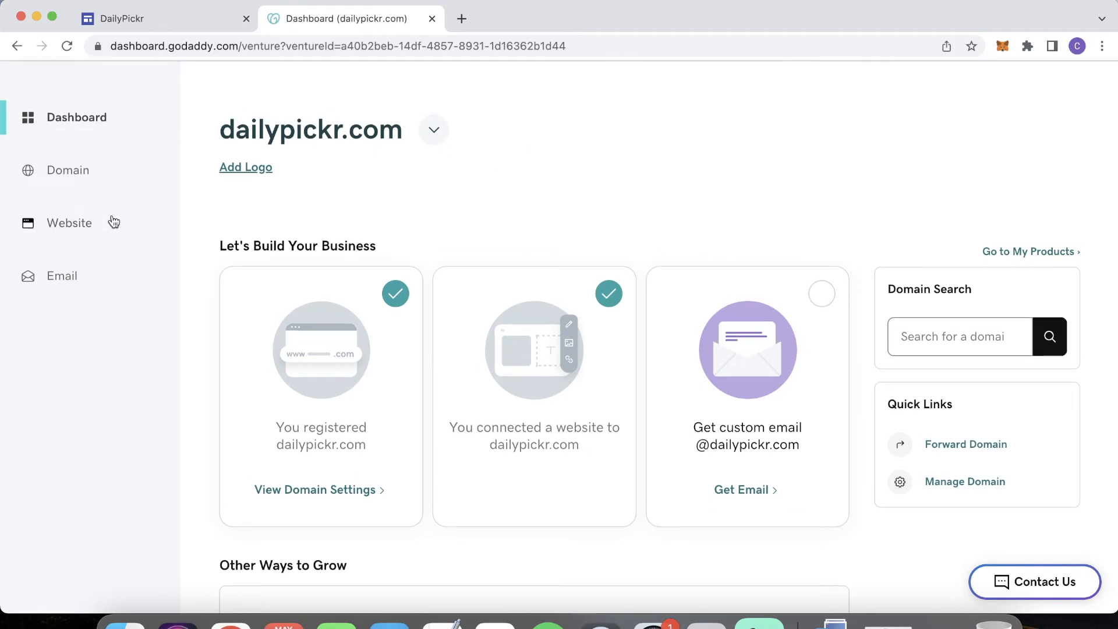
pyautogui.moveTo(224, 134); pyautogui.dragTo(392, 129)
pyautogui.click(420, 163)
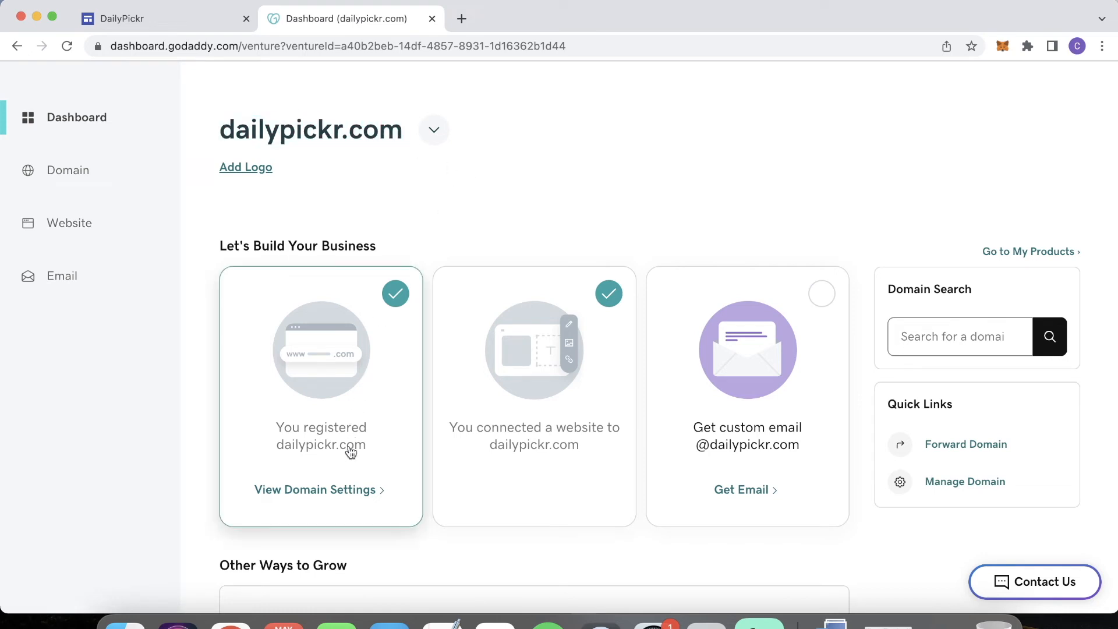
pyautogui.click(330, 491)
pyautogui.scroll(-10, 721, 356)
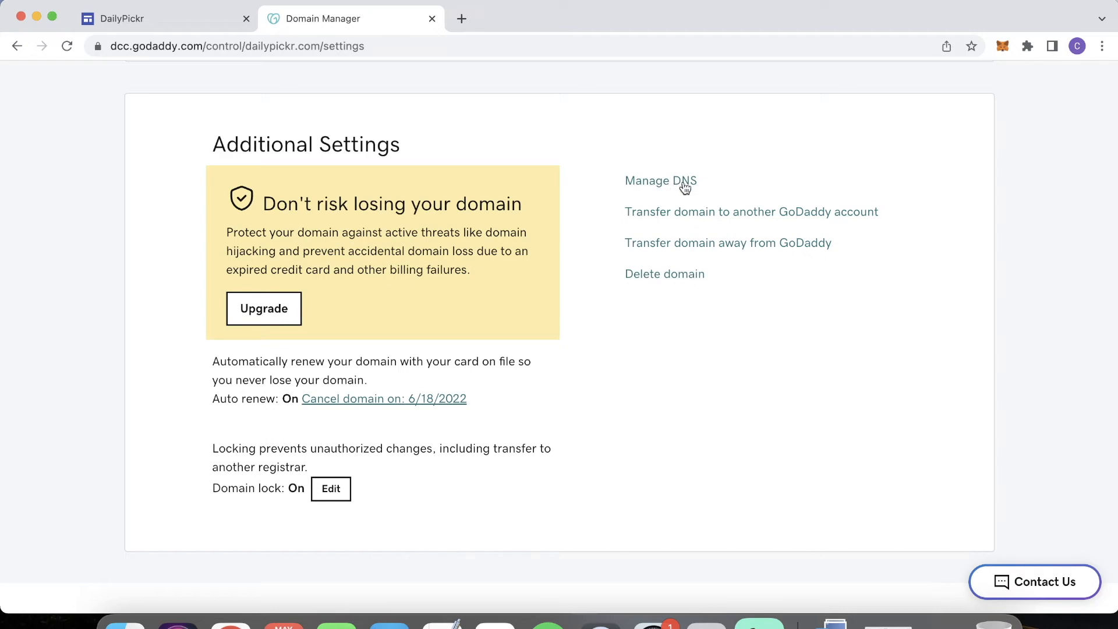
pyautogui.click(686, 187)
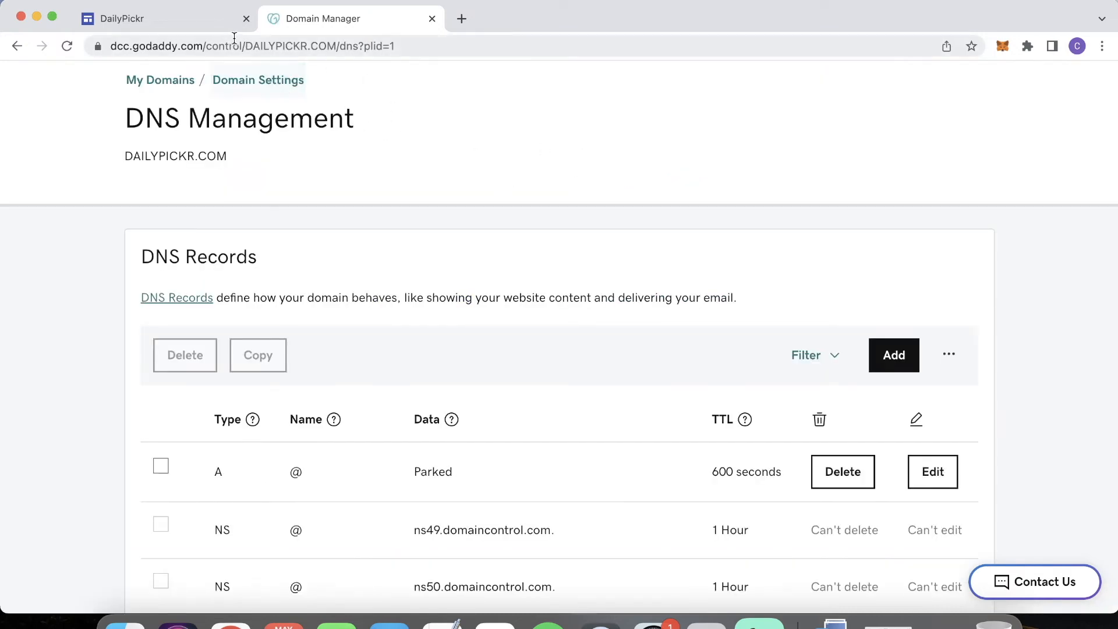
# - Switch back to the Google Sites editor and open the publishing settings, using "dailypickr" as the site's web address
pyautogui.click(195, 18)
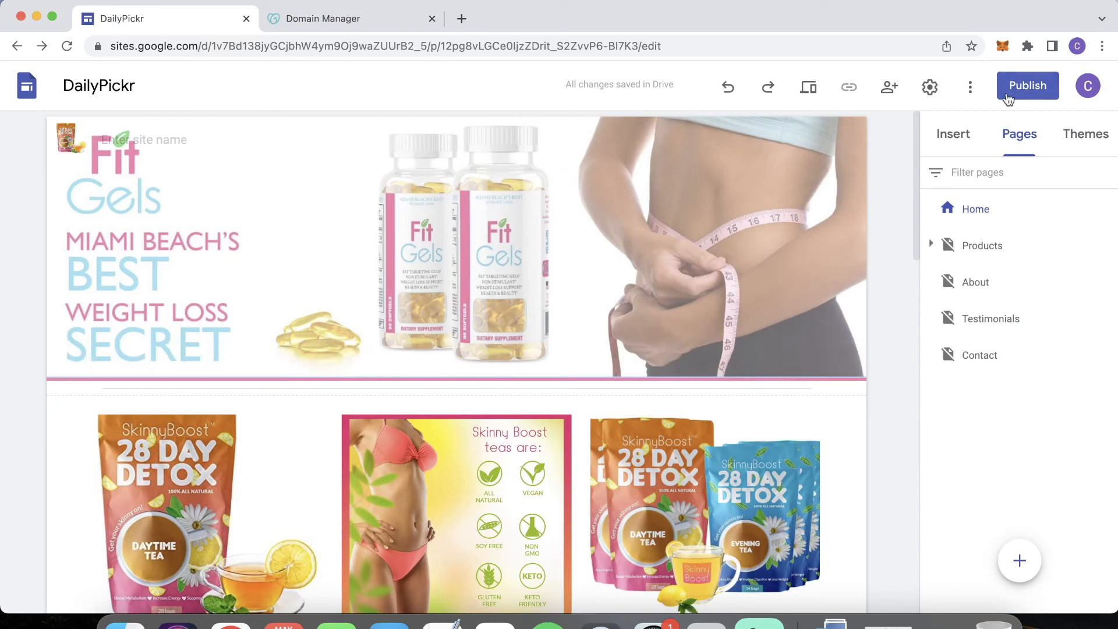
pyautogui.click(1028, 85)
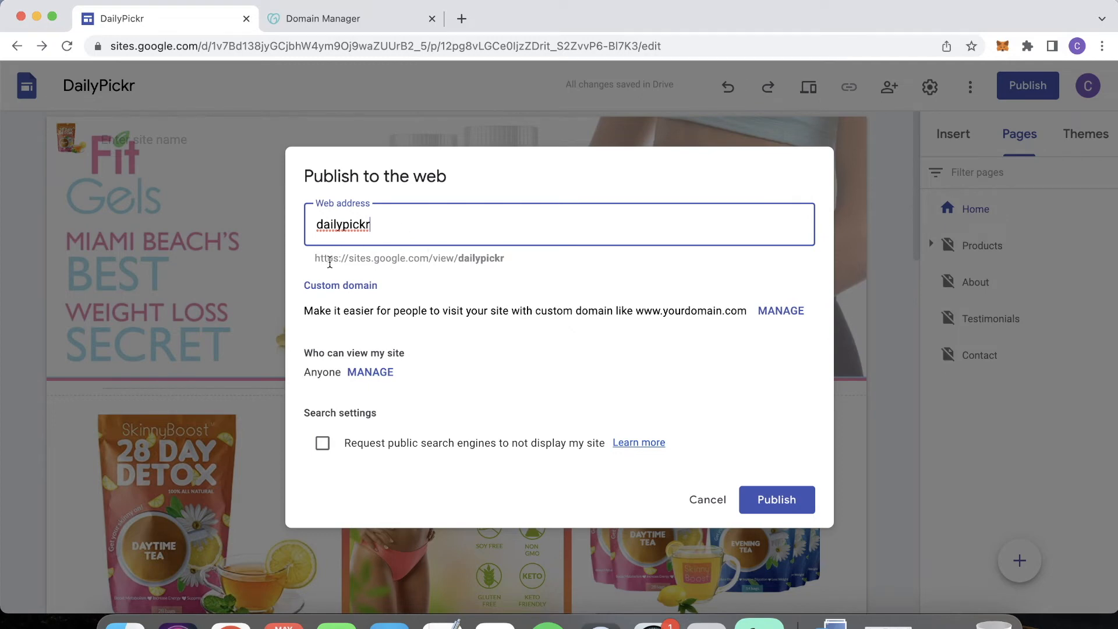
pyautogui.moveTo(350, 260); pyautogui.dragTo(507, 266)
pyautogui.click(487, 257)
pyautogui.moveTo(349, 260); pyautogui.dragTo(366, 258)
pyautogui.click(371, 258)
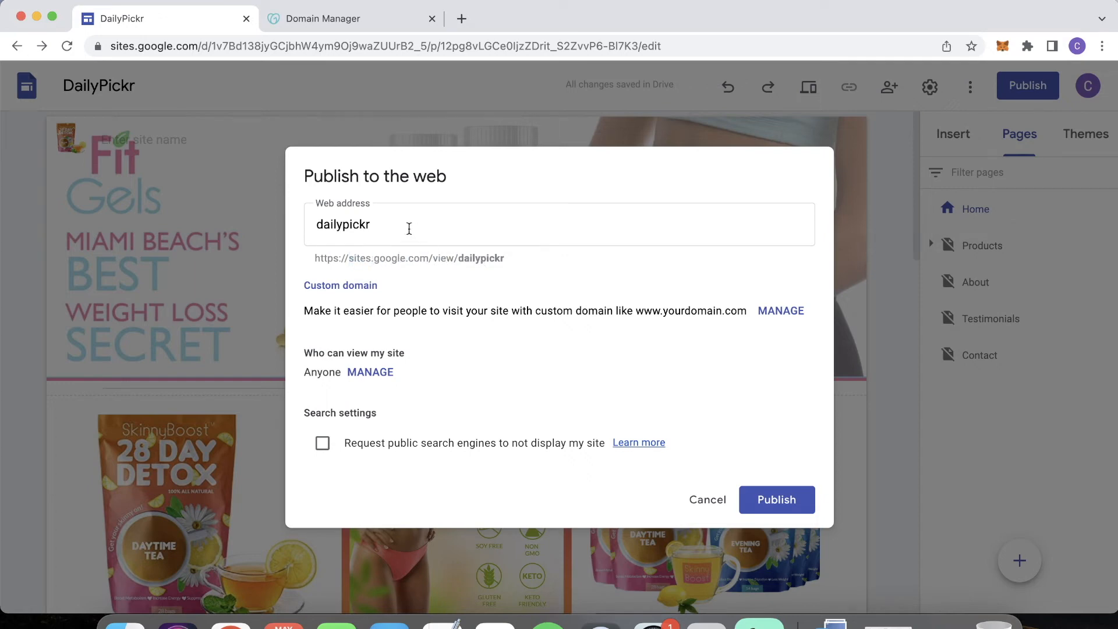
pyautogui.doubleClick(381, 222)
pyautogui.click(411, 217)
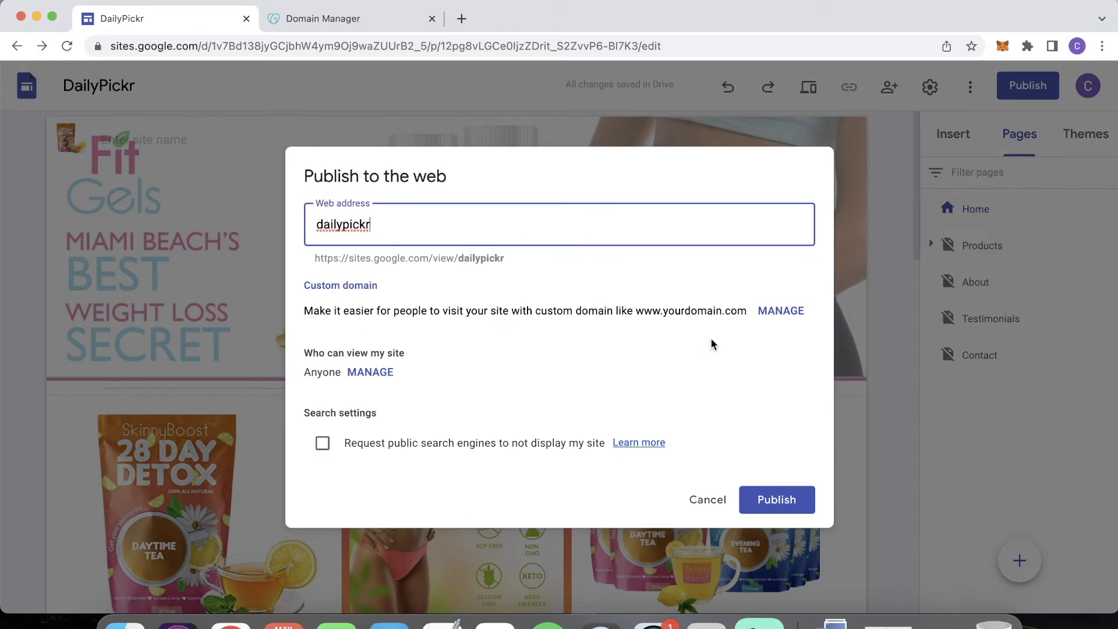
# - Start the custom domain setup for the site, choosing a domain from a third party, and proceed to the domain entry
pyautogui.click(779, 317)
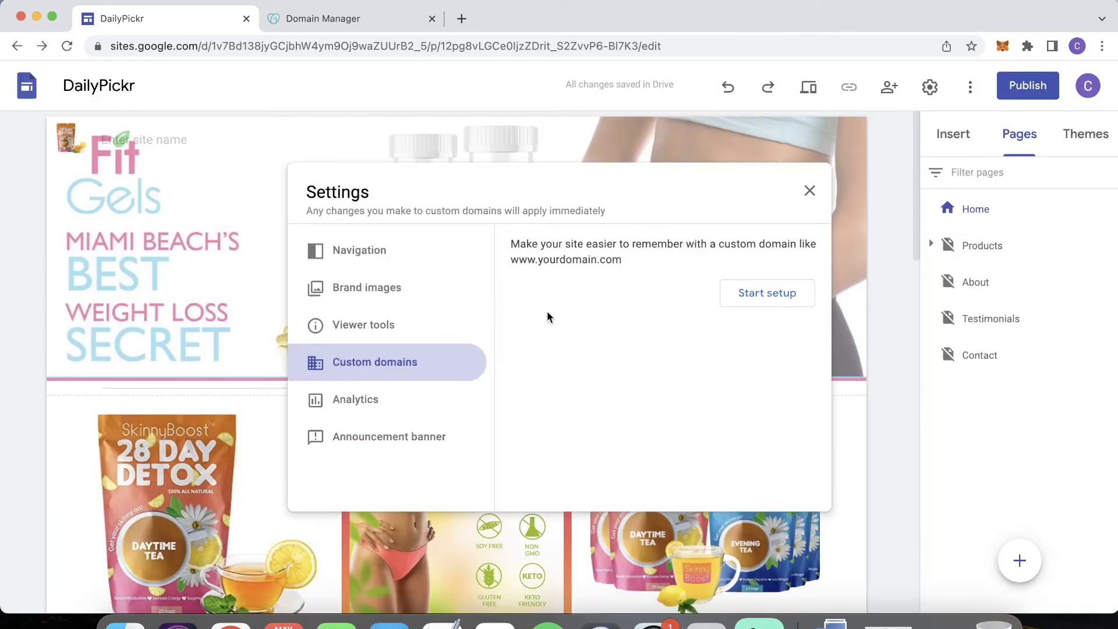
pyautogui.moveTo(542, 264); pyautogui.dragTo(612, 262)
pyautogui.click(626, 272)
pyautogui.click(753, 299)
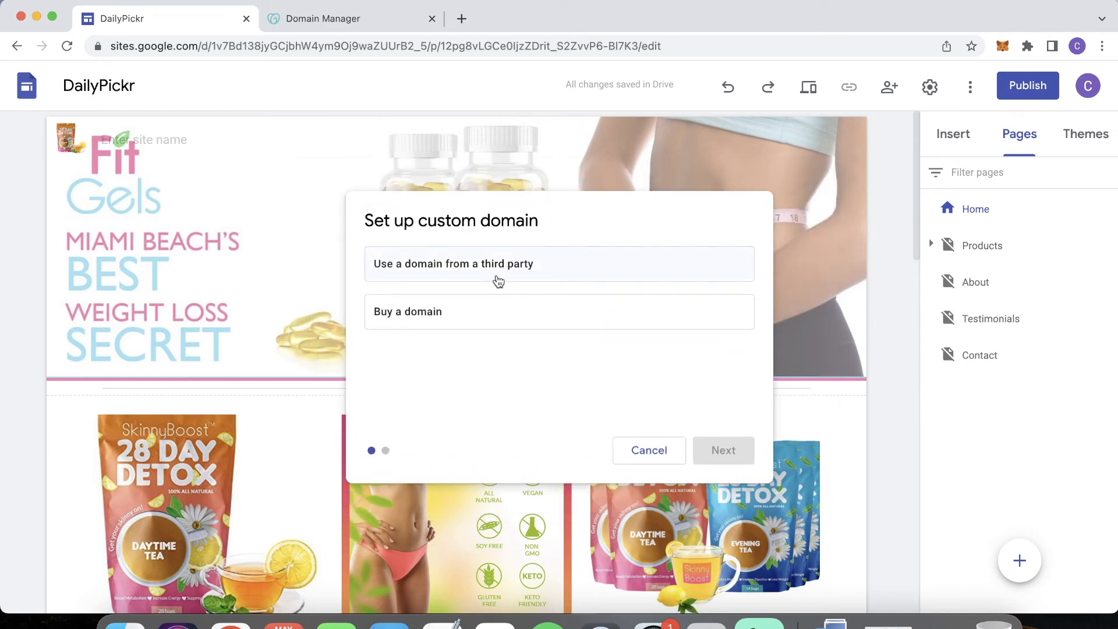
pyautogui.click(548, 264)
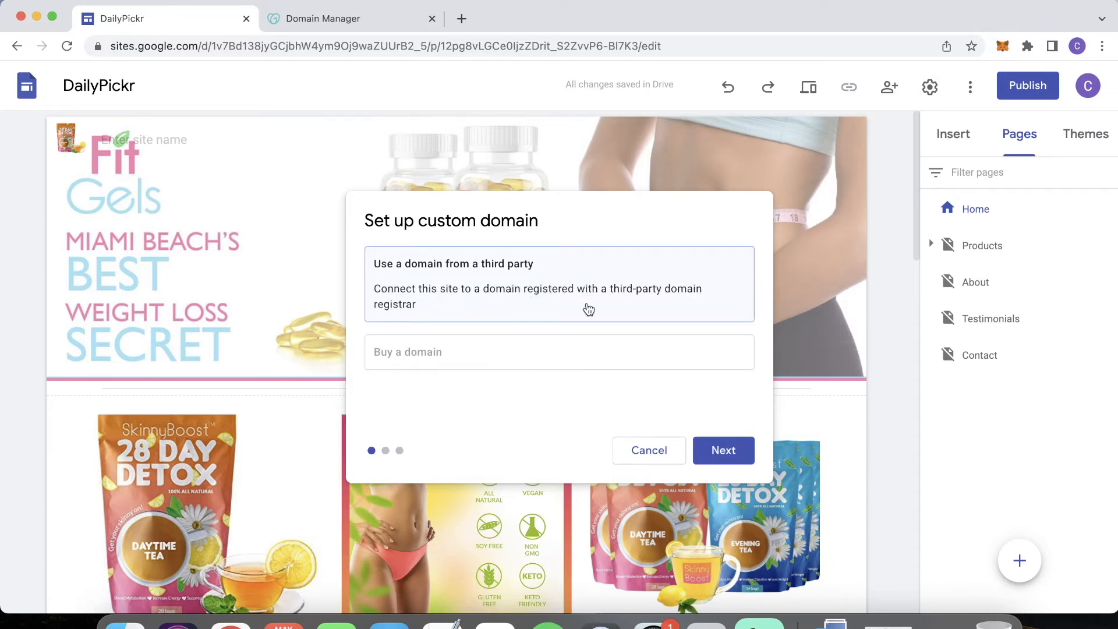
pyautogui.click(732, 462)
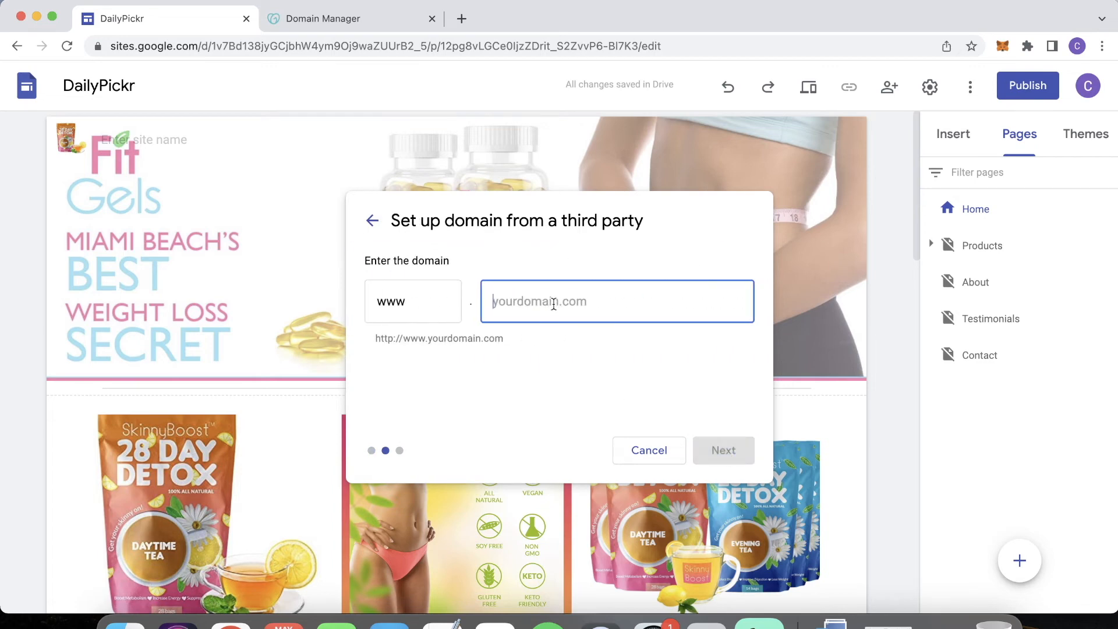
# - Enter dailypickr.com as the www domain and open its ownership verification with GoDaddy.com as the domain name provider
pyautogui.write('dailypickr.com')
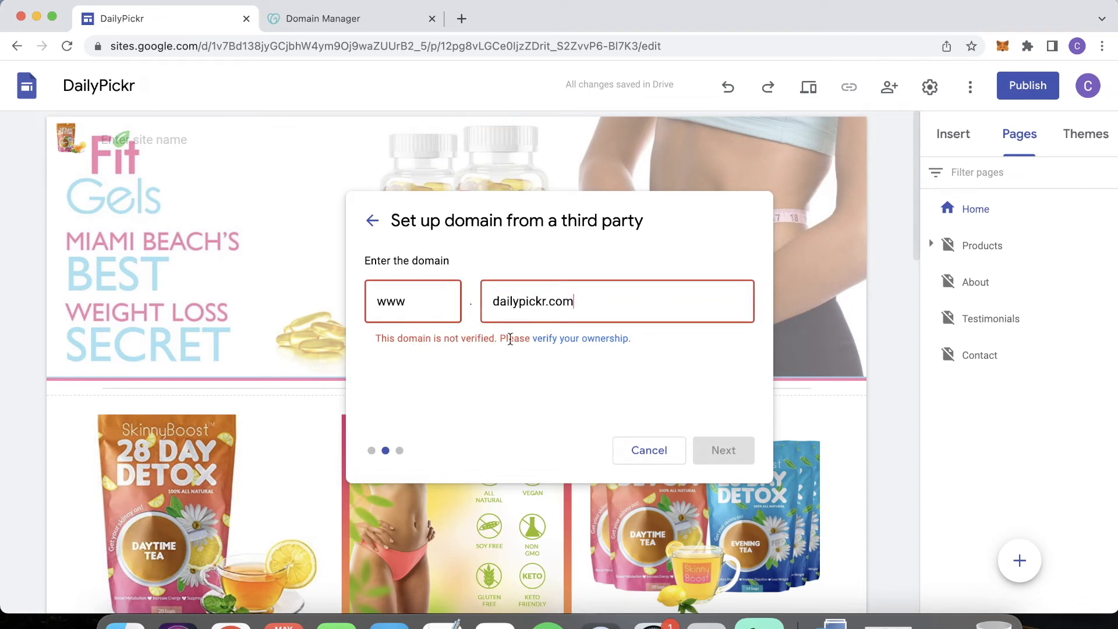
pyautogui.click(574, 342)
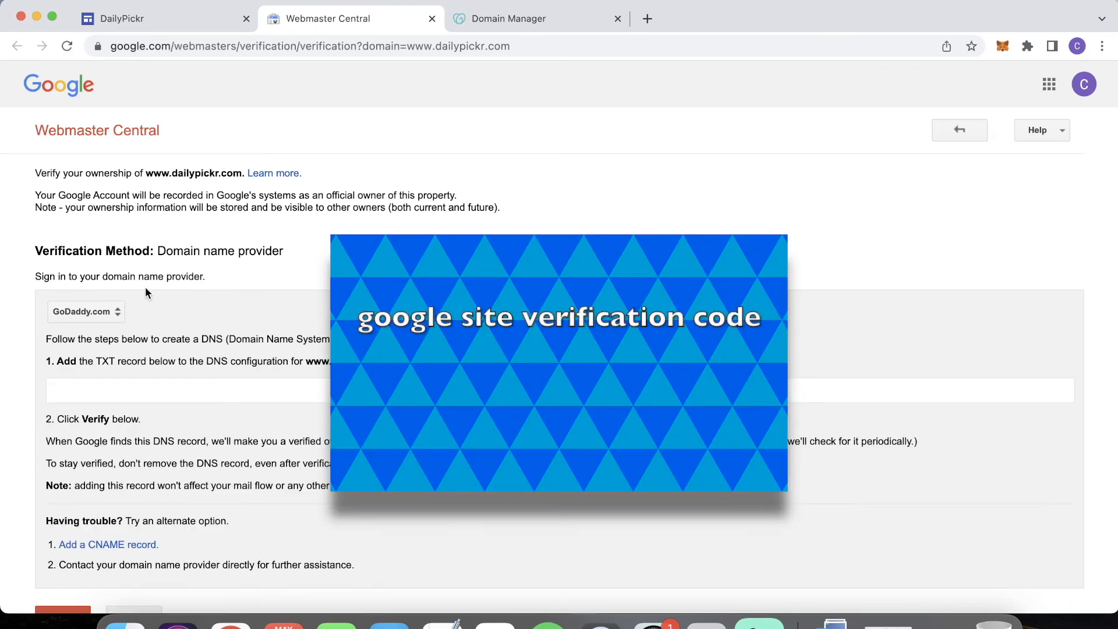
pyautogui.scroll(-1, 145, 288)
pyautogui.click(119, 290)
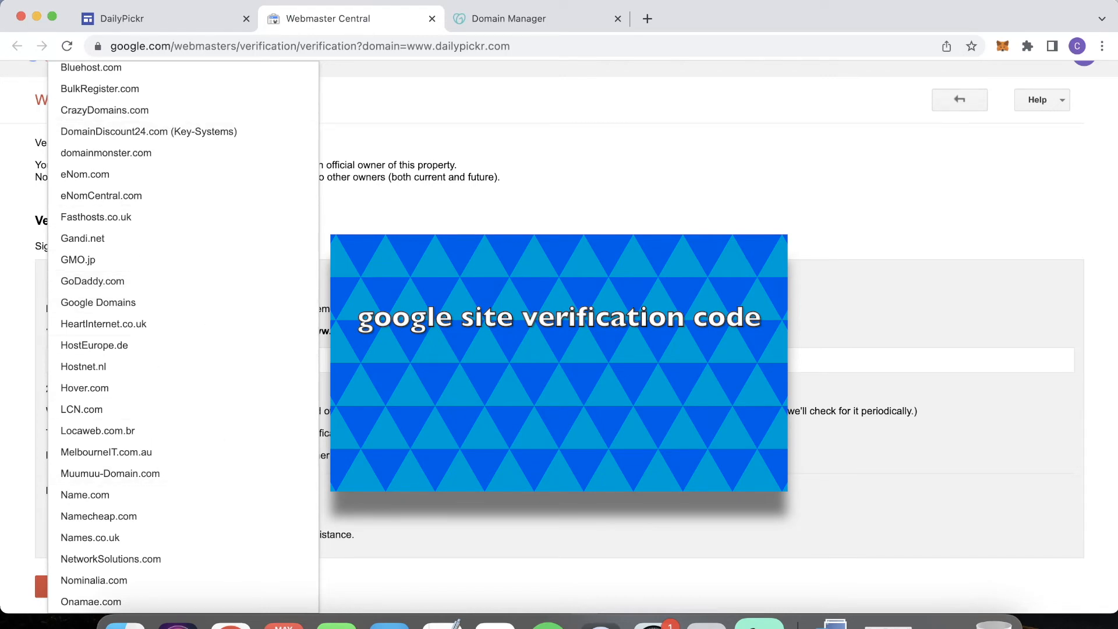
pyautogui.click(131, 281)
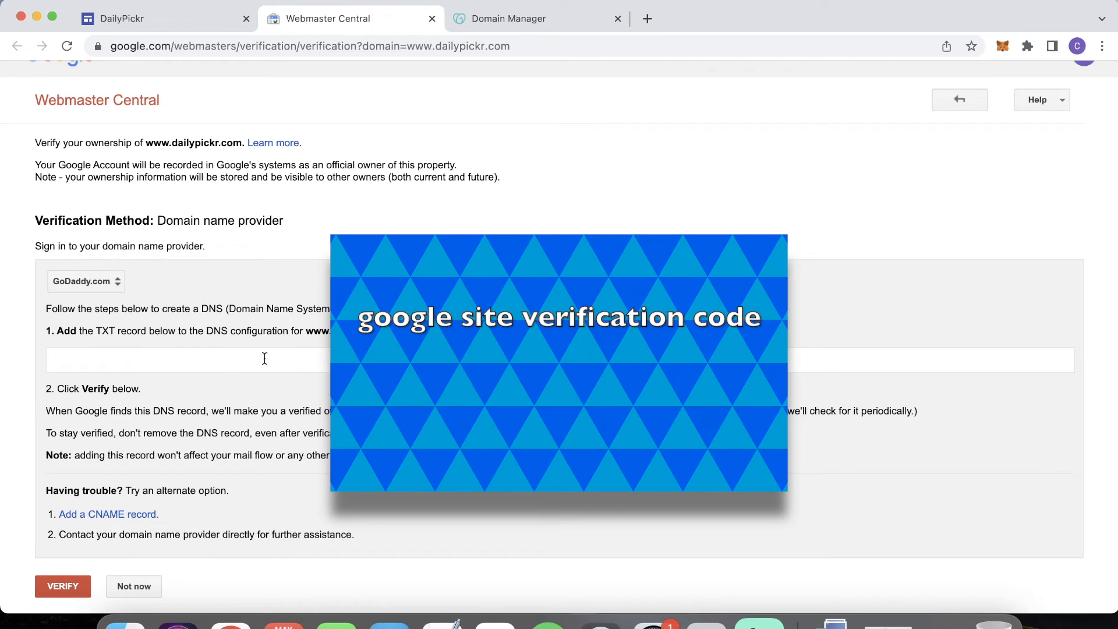
# - Copy the Google verification TXT record and switch to the DNS records of dailypickr.com in GoDaddy
pyautogui.scroll(-1, 85, 347)
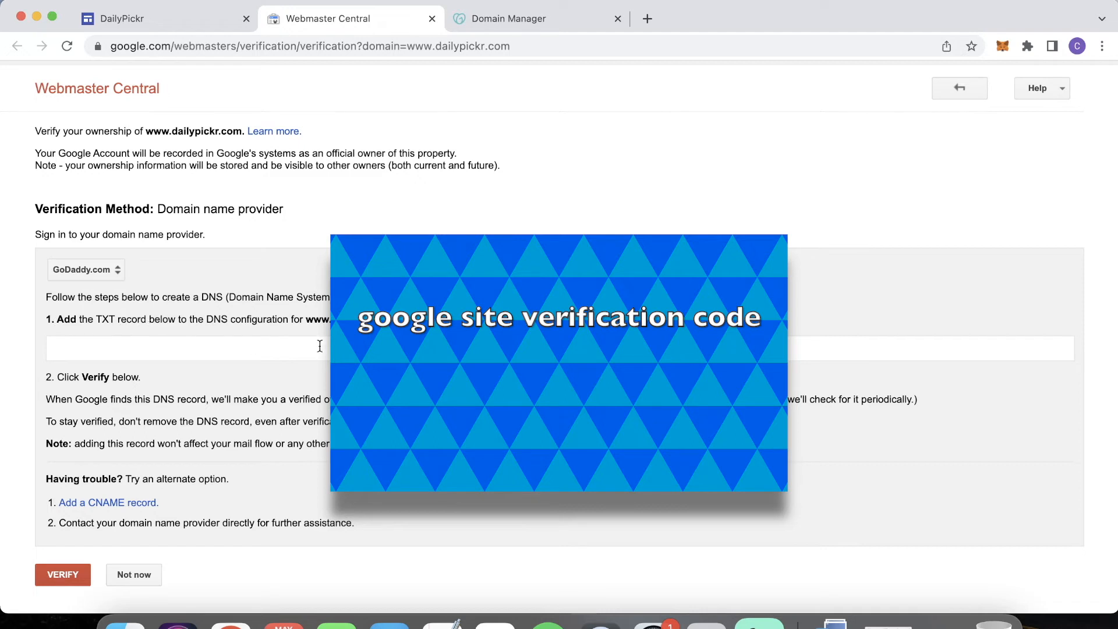
pyautogui.click(559, 348)
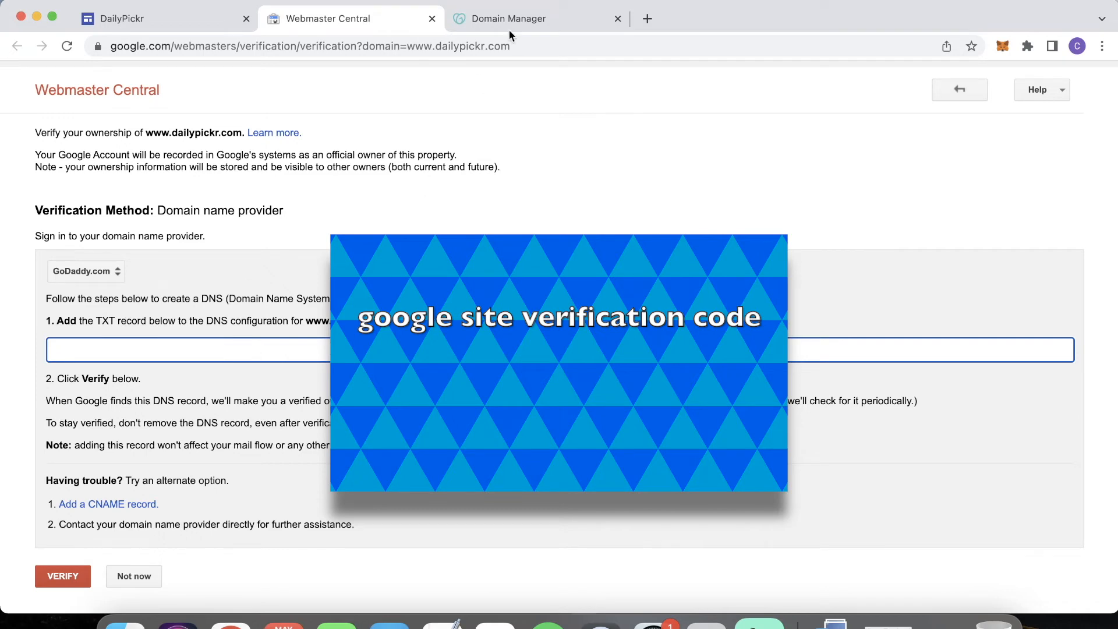
pyautogui.click(536, 21)
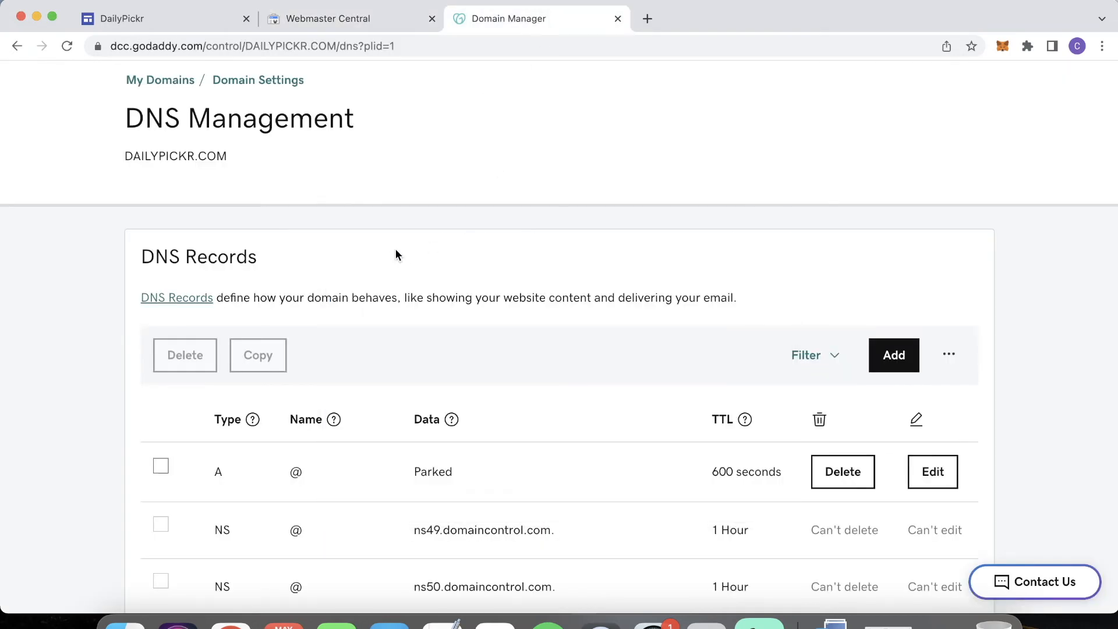
pyautogui.scroll(-5, 396, 252)
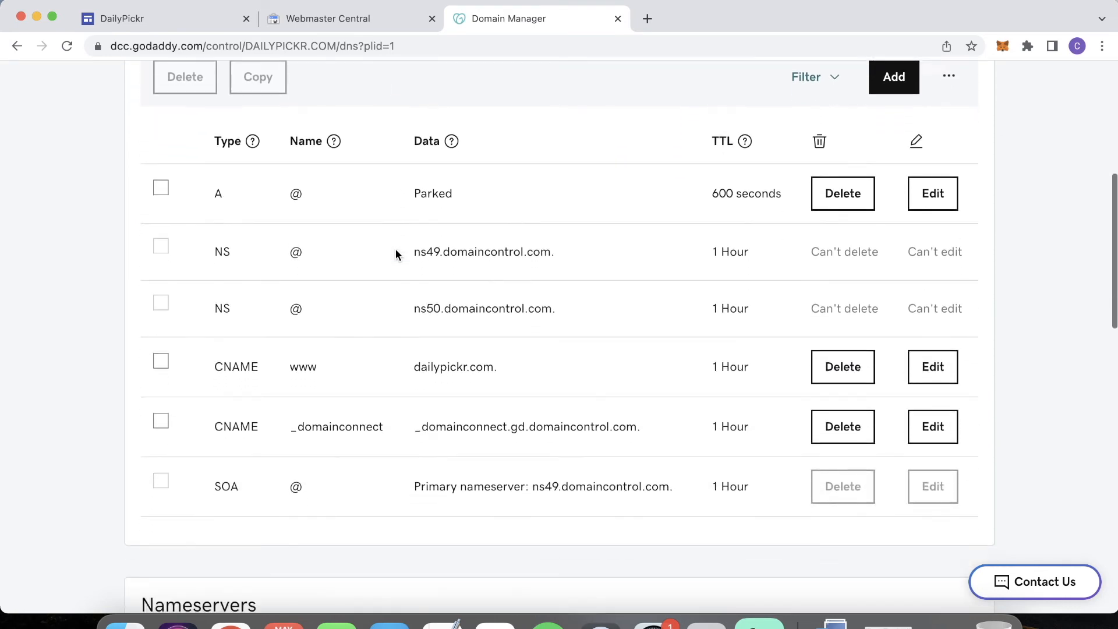
pyautogui.scroll(1, 396, 249)
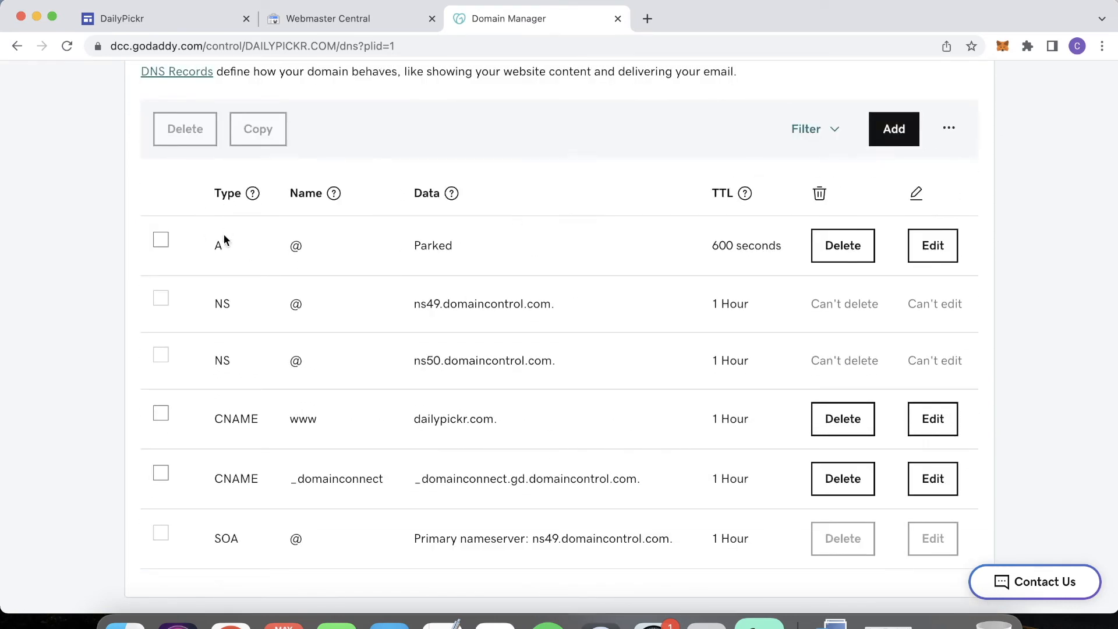
pyautogui.moveTo(215, 415); pyautogui.dragTo(260, 418)
pyautogui.click(243, 467)
# - Add a TXT record named @ with the copied Google site verification code as its value and the default TTL
pyautogui.click(893, 128)
pyautogui.click(258, 262)
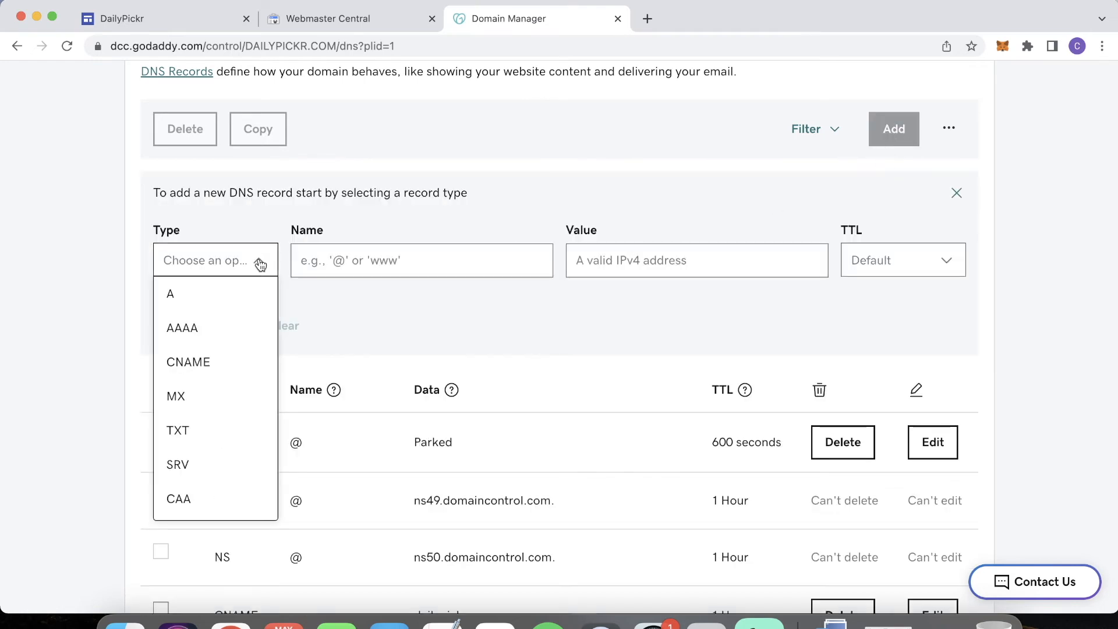
pyautogui.click(193, 431)
pyautogui.click(378, 266)
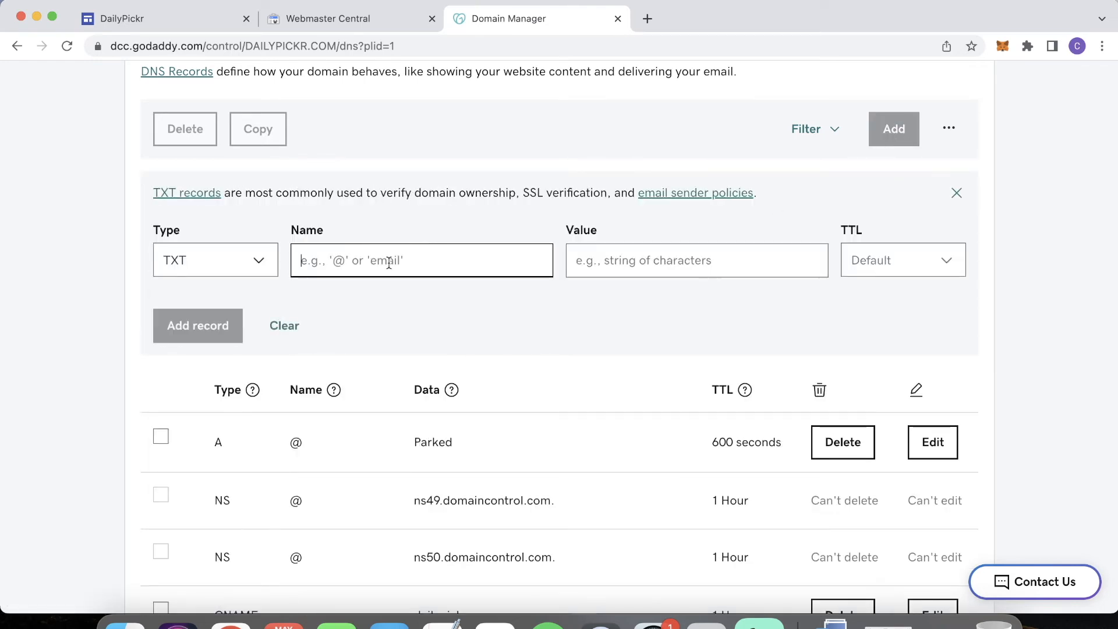
pyautogui.click(401, 263)
pyautogui.write('@')
pyautogui.click(599, 261)
pyautogui.press('super+v')
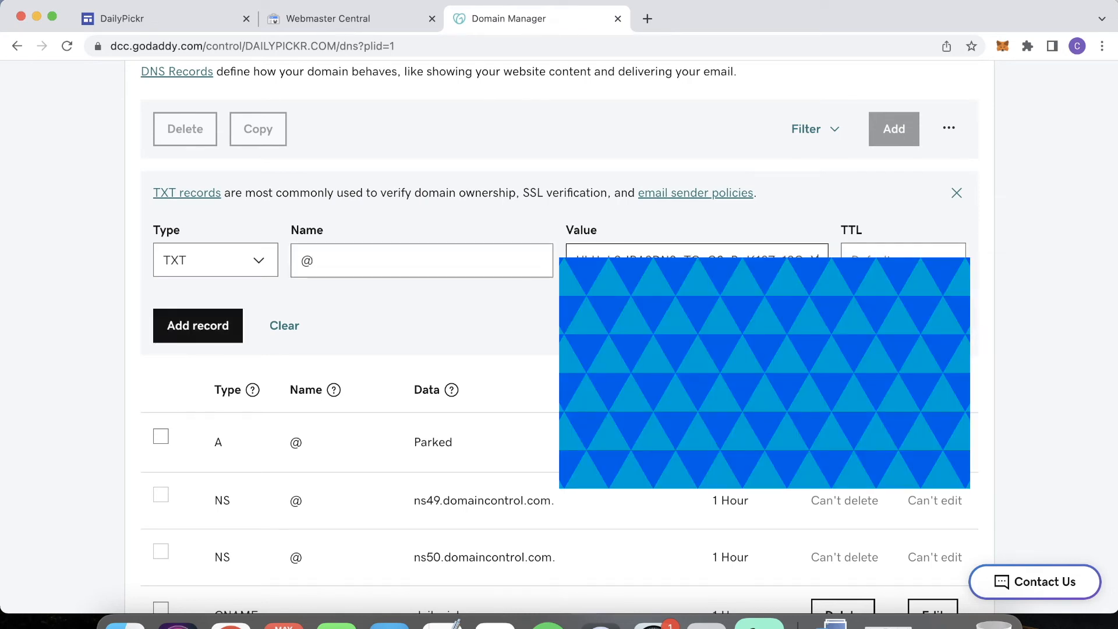
pyautogui.scroll(1, 499, 249)
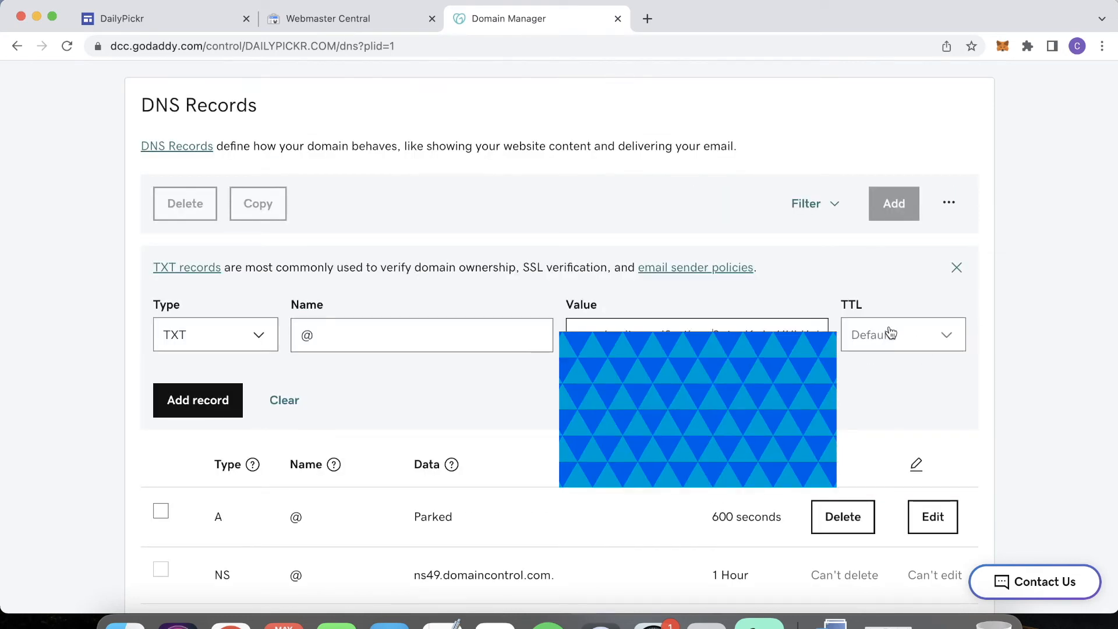
pyautogui.click(947, 338)
pyautogui.click(1008, 343)
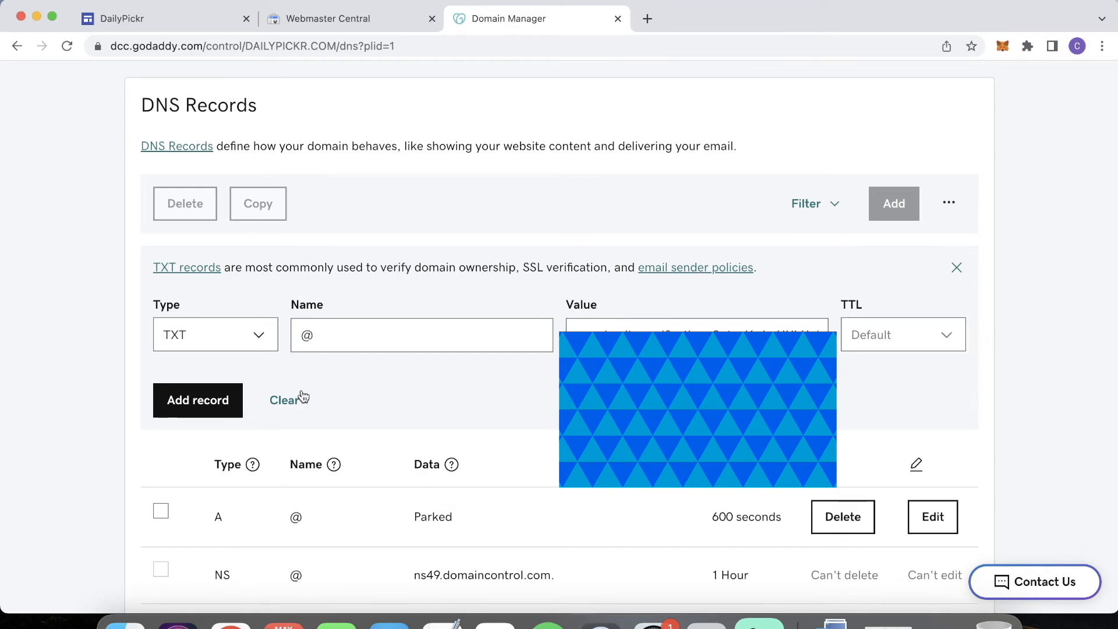
pyautogui.click(199, 400)
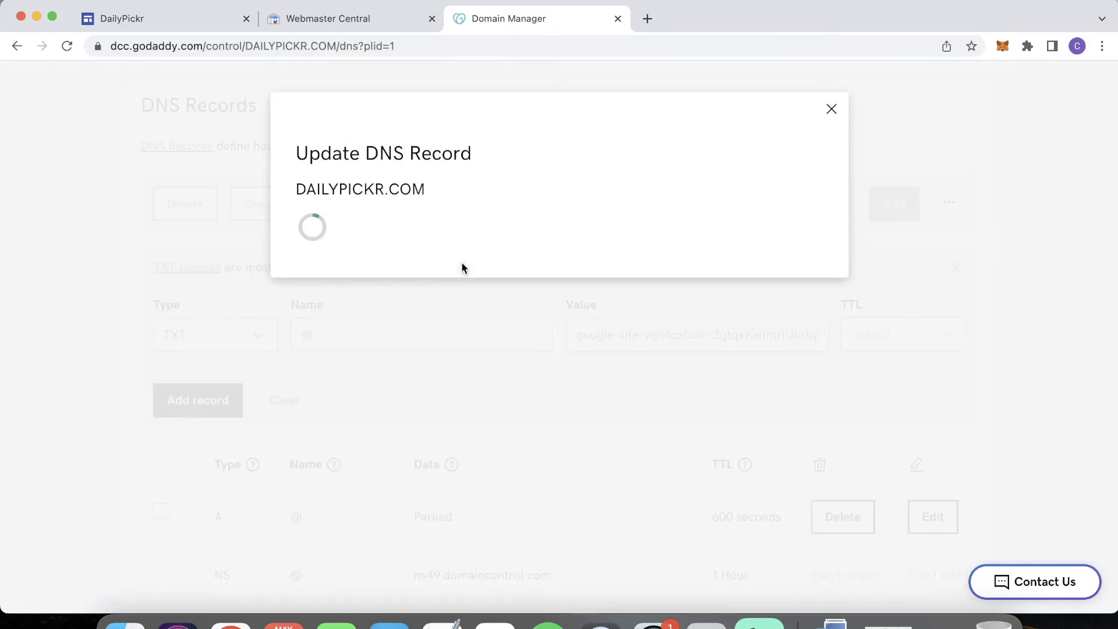
pyautogui.scroll(-2, 622, 124)
pyautogui.scroll(-3, 622, 124)
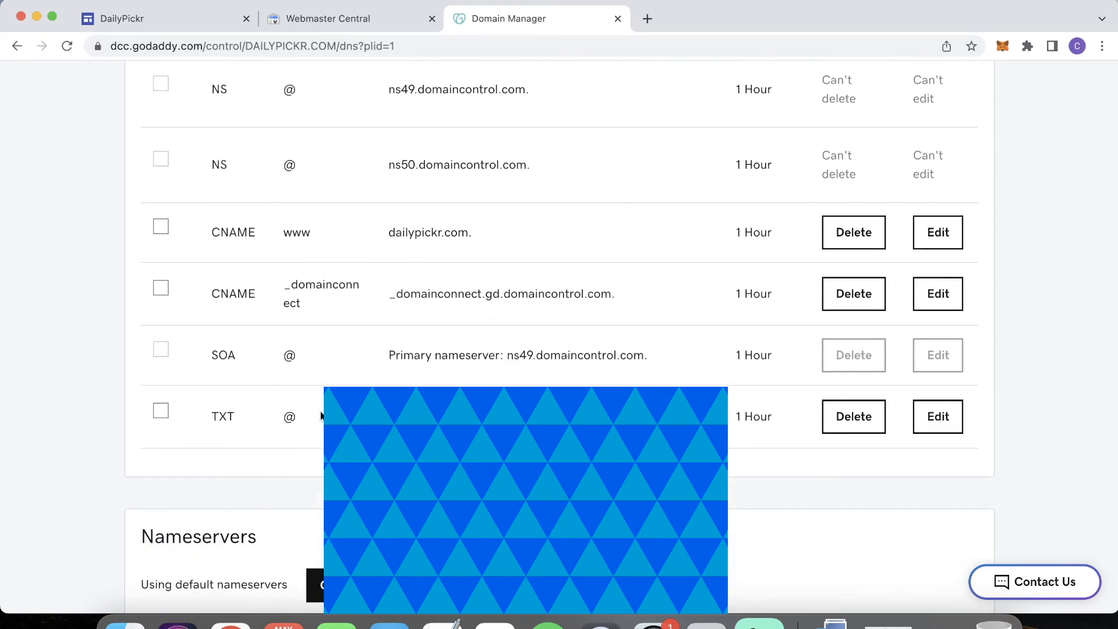
pyautogui.scroll(2, 322, 417)
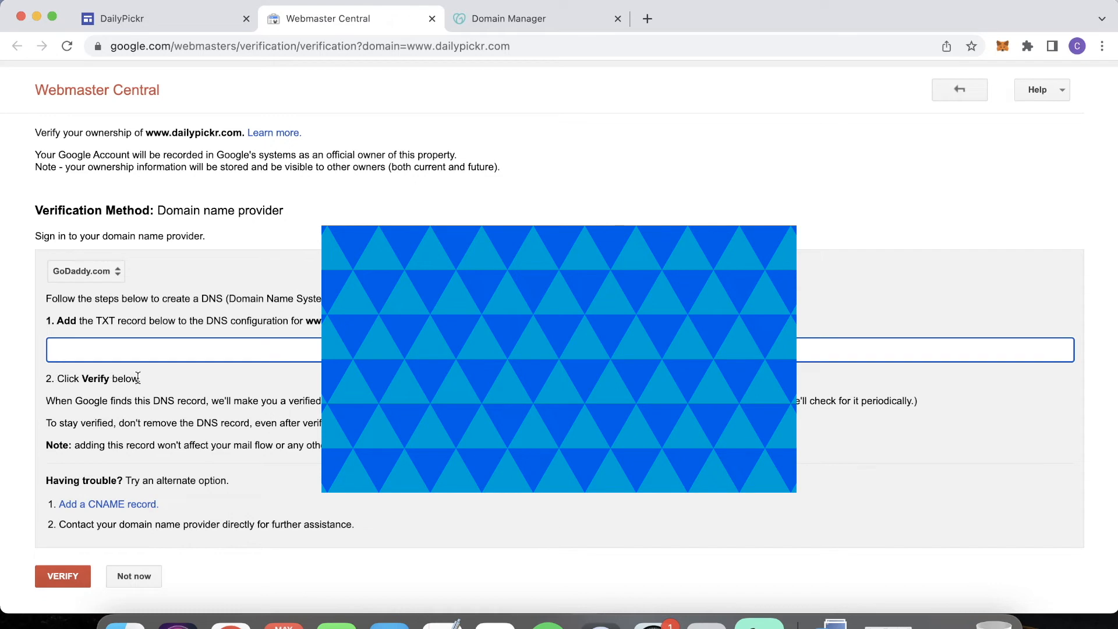
pyautogui.click(74, 576)
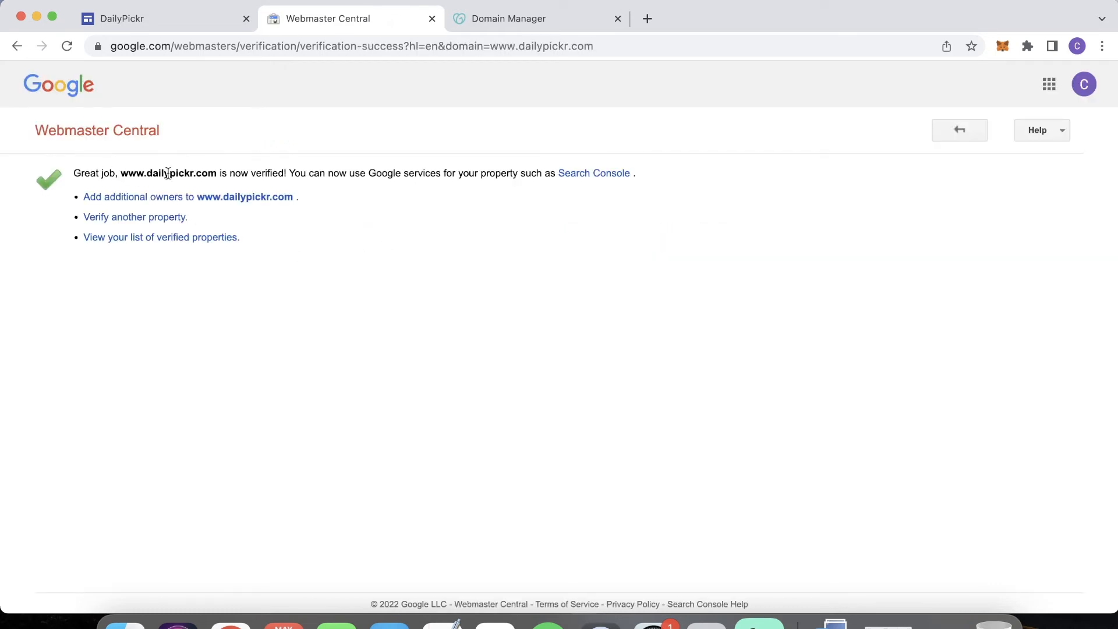
pyautogui.moveTo(235, 173); pyautogui.dragTo(311, 174)
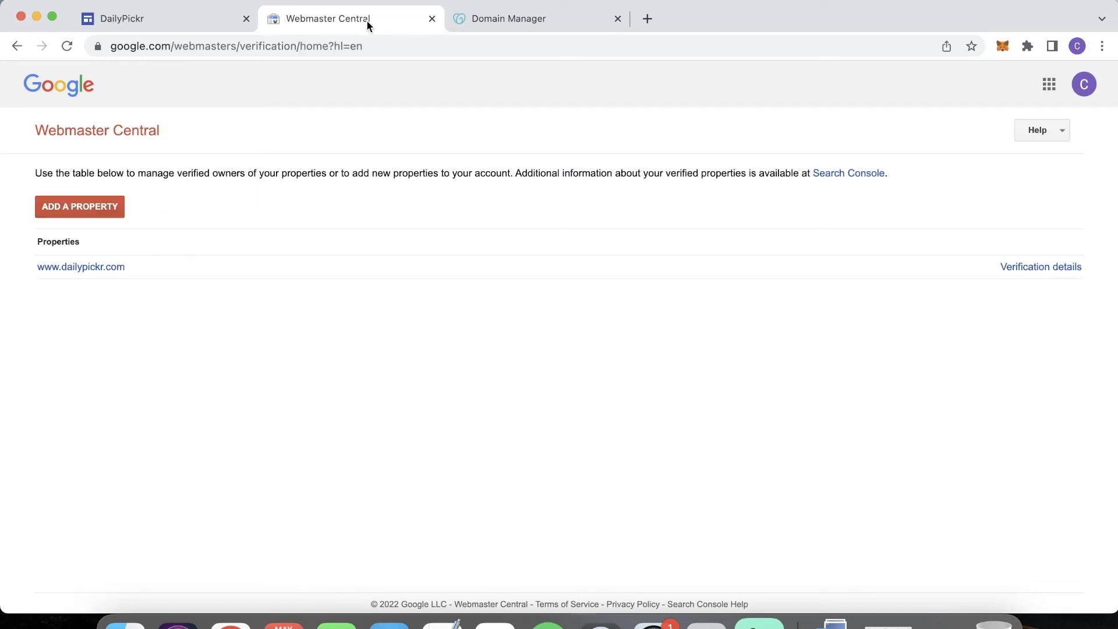
# - Return to the Google Sites domain setup, re-enter dailypickr.com as the www domain and proceed to the registrar connection instructions
pyautogui.click(200, 21)
pyautogui.click(570, 299)
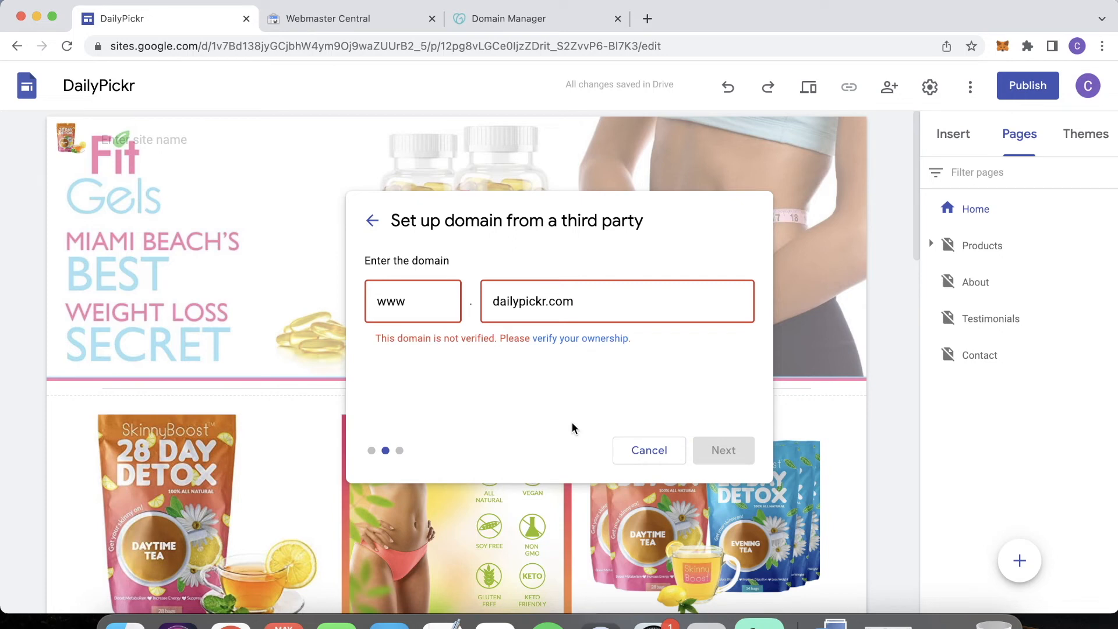
pyautogui.click(374, 219)
pyautogui.click(569, 292)
pyautogui.click(731, 455)
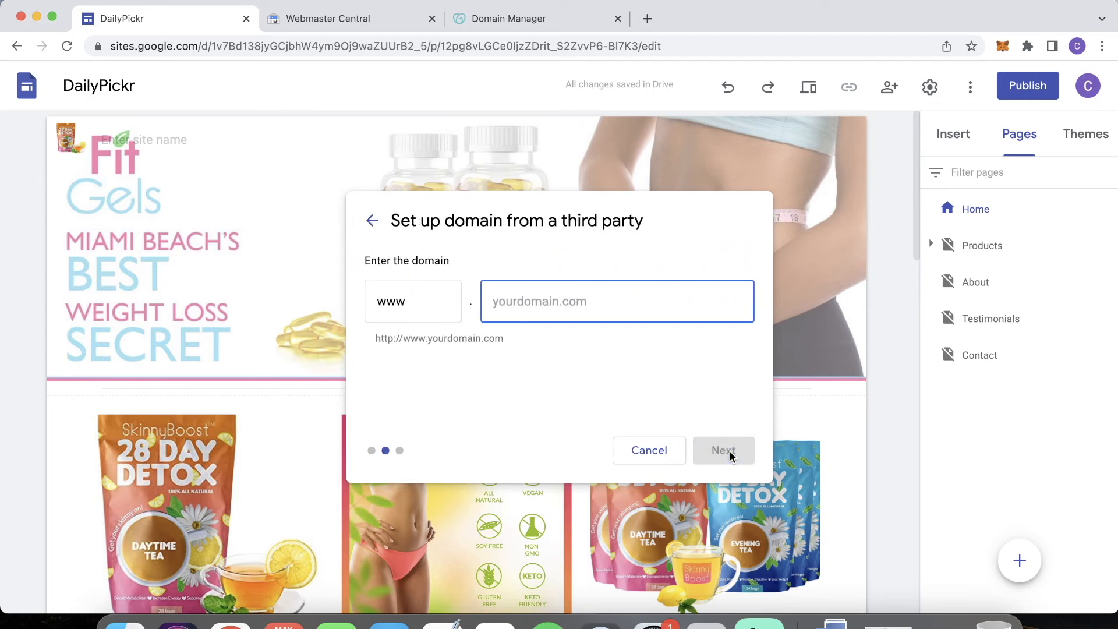
pyautogui.write('dailypickr.com')
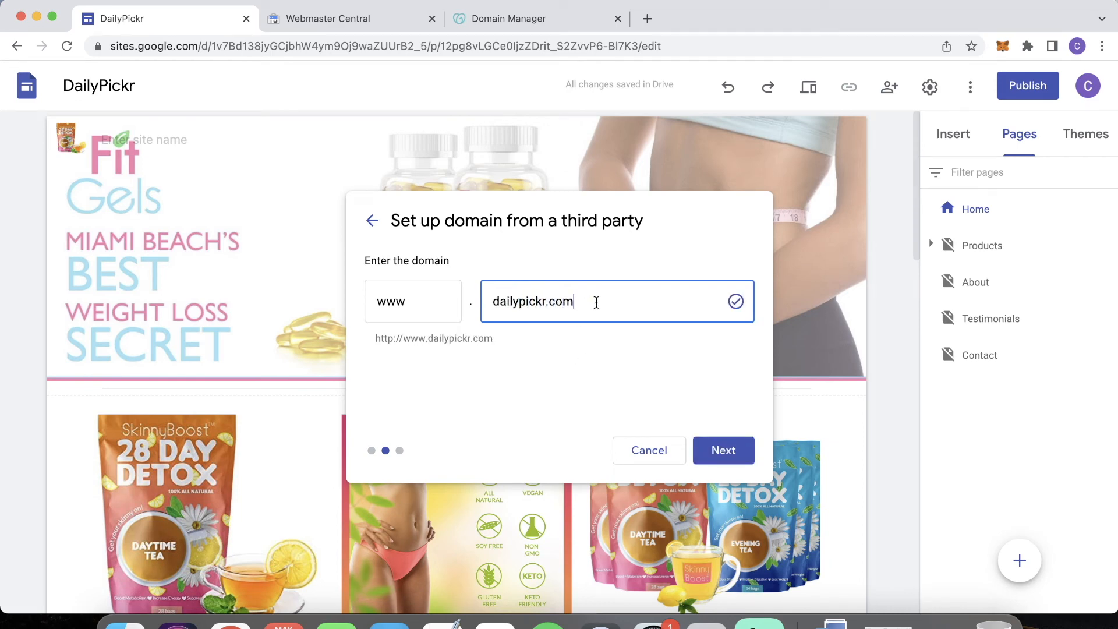
pyautogui.click(731, 454)
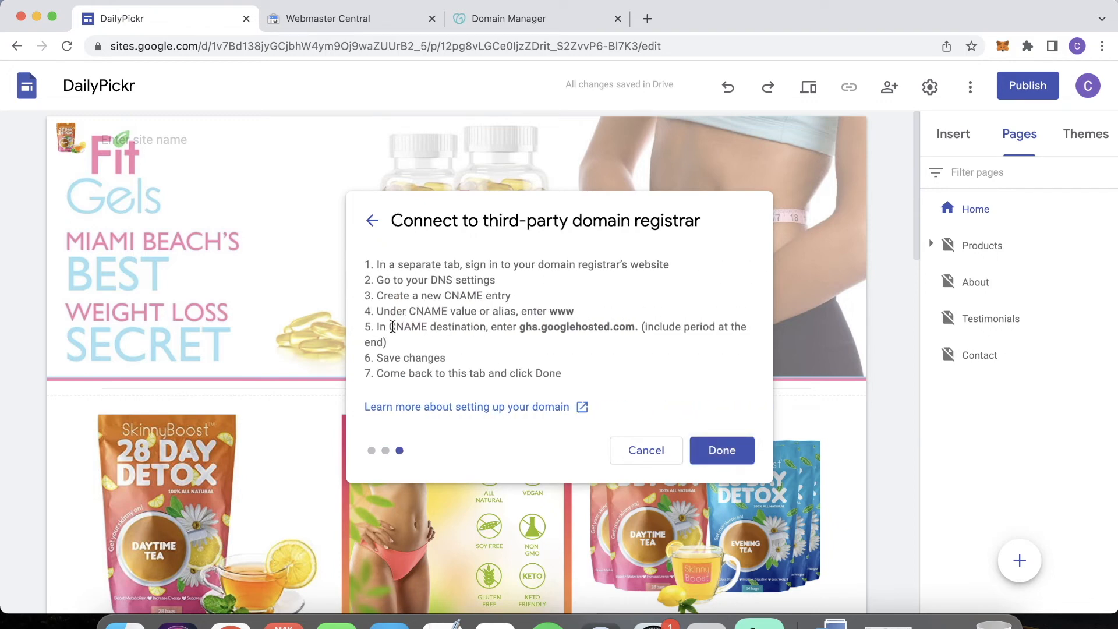
# - Copy the CNAME destination ghs.googlehosted.com. and save it as the value of the www CNAME record in GoDaddy
pyautogui.moveTo(391, 328); pyautogui.dragTo(417, 328)
pyautogui.moveTo(520, 328); pyautogui.dragTo(636, 329)
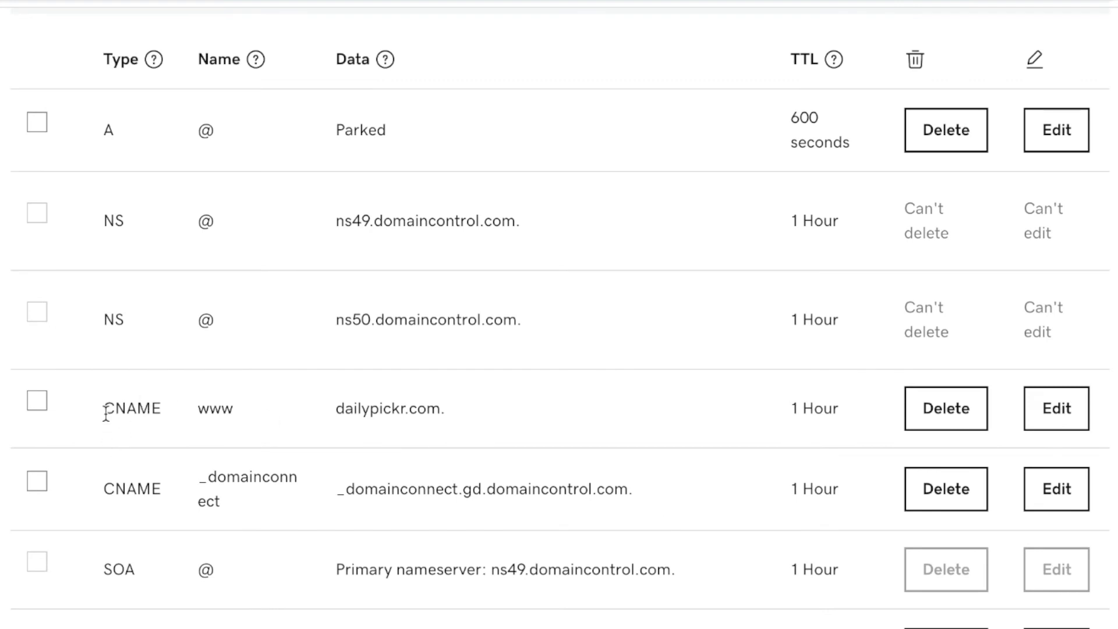
pyautogui.moveTo(106, 412); pyautogui.dragTo(161, 411)
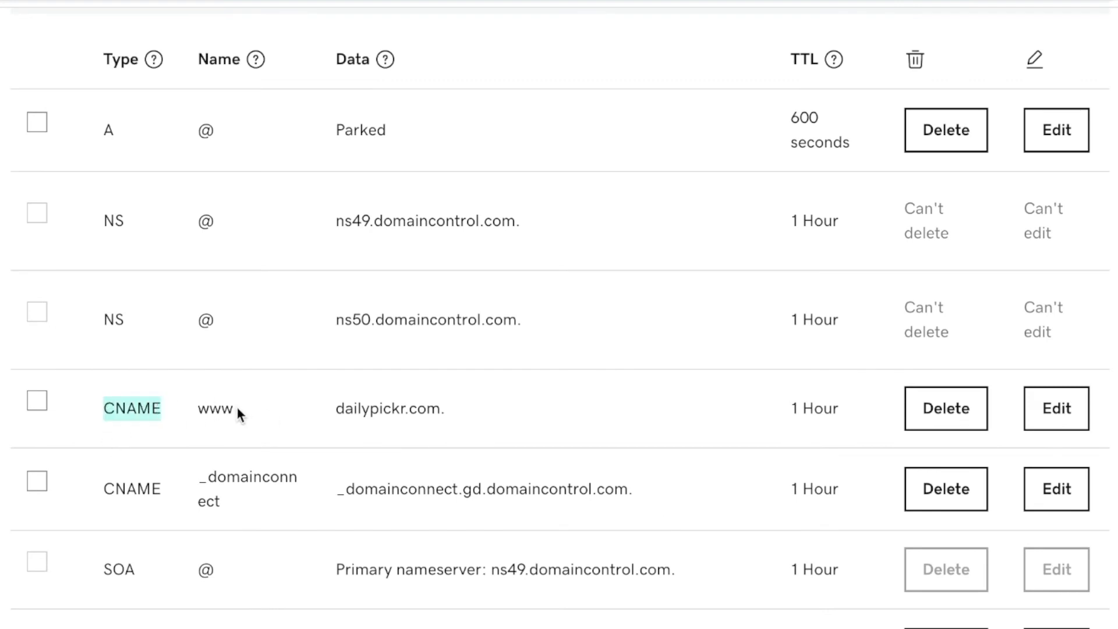
pyautogui.click(1056, 416)
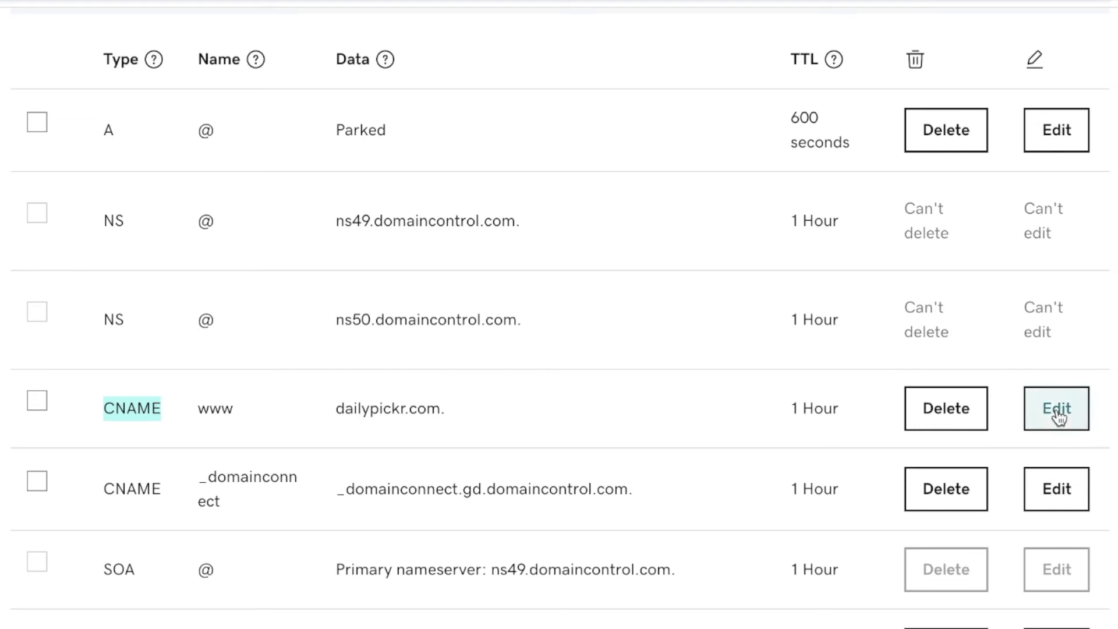
pyautogui.moveTo(756, 487); pyautogui.dragTo(540, 487)
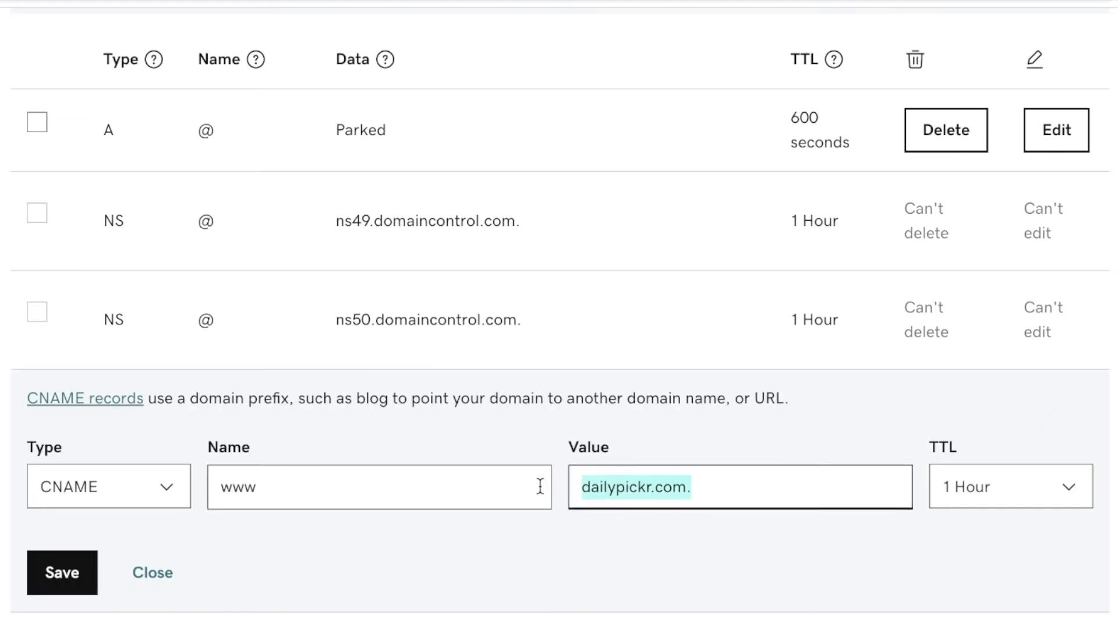
pyautogui.hotkey('ctrl', 'v')
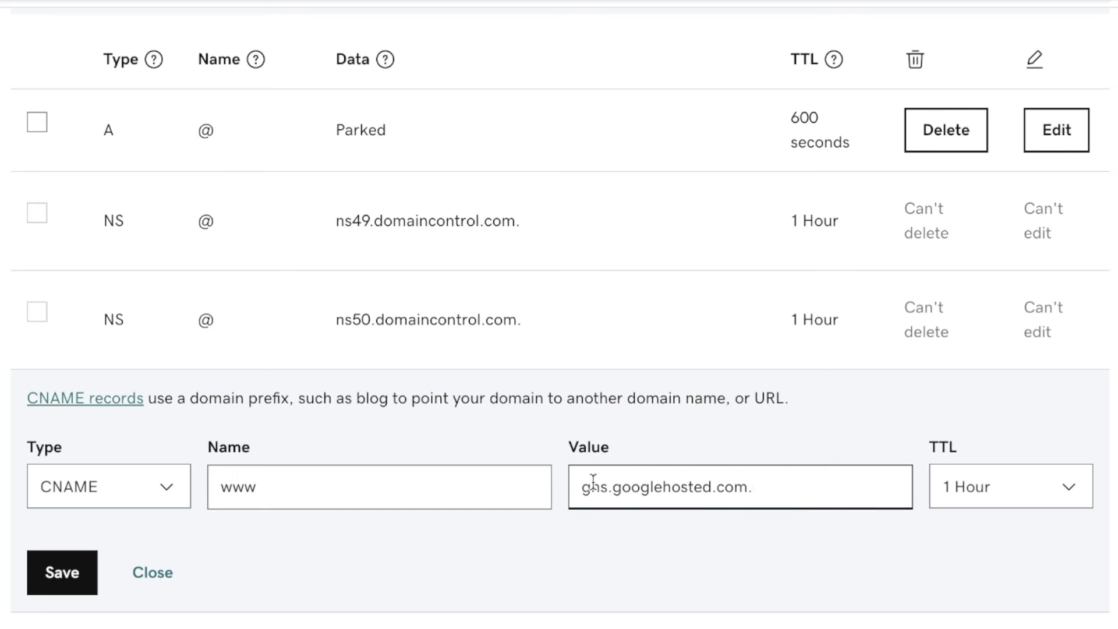
pyautogui.click(51, 574)
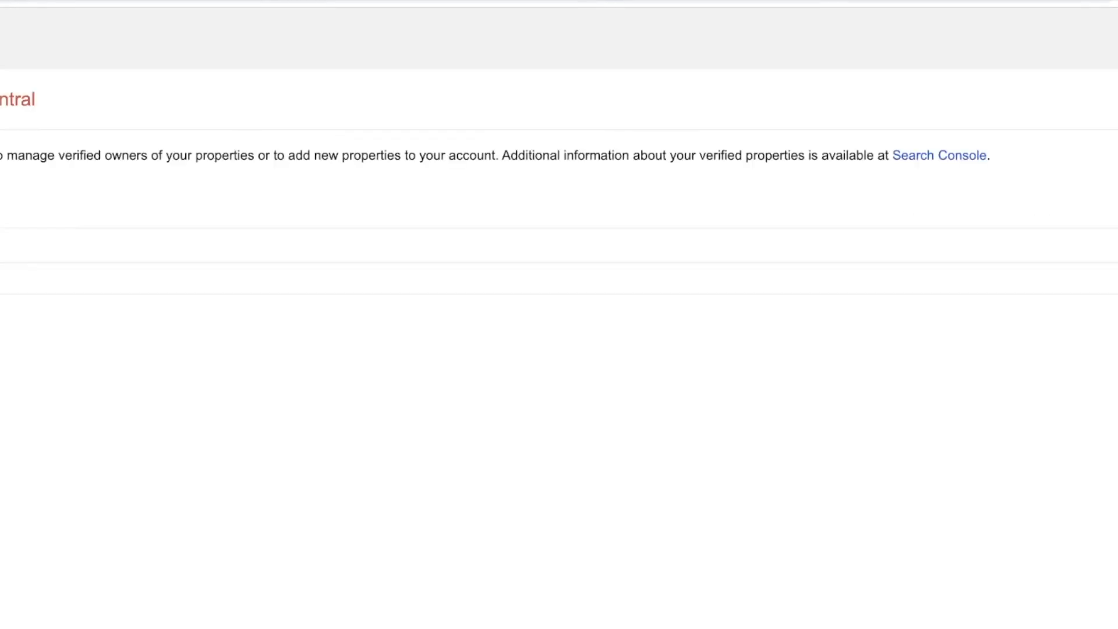
pyautogui.press('super+w')
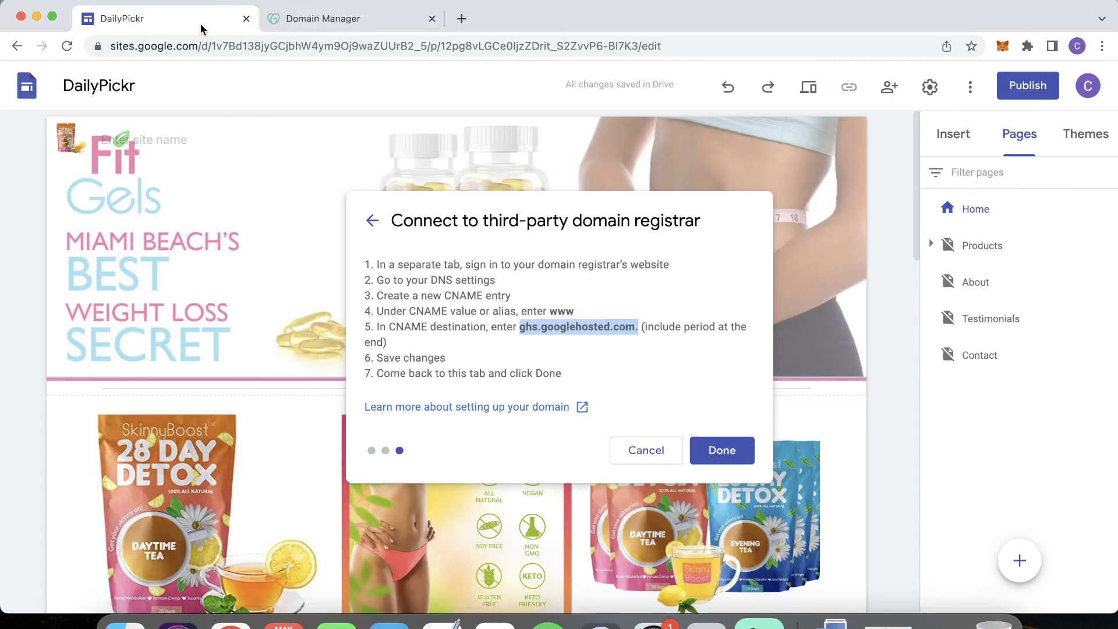
pyautogui.click(738, 454)
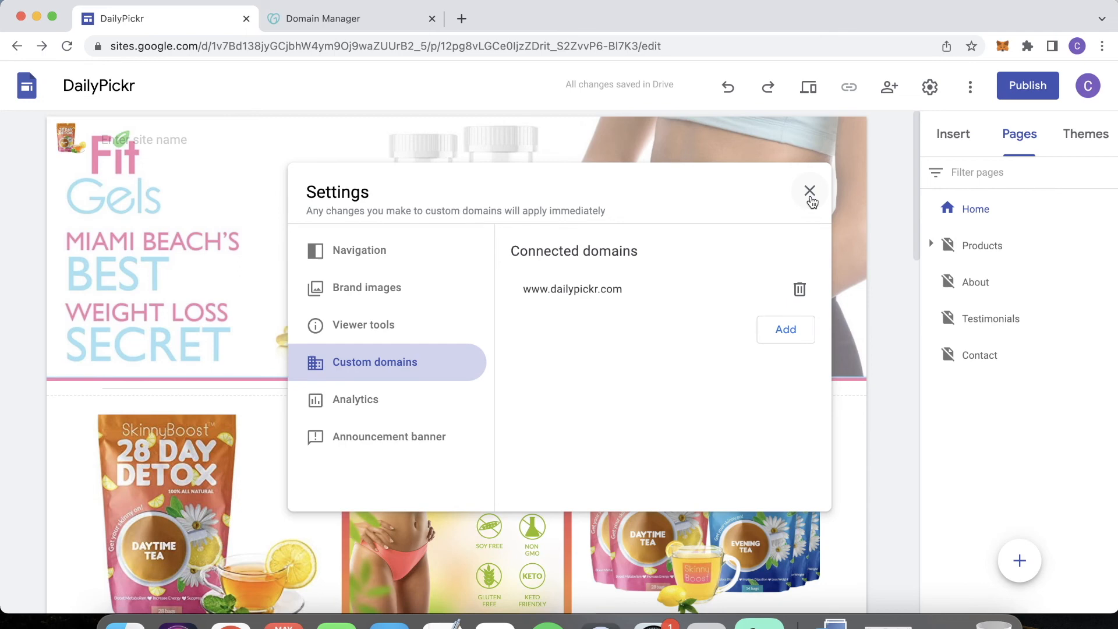
pyautogui.click(810, 192)
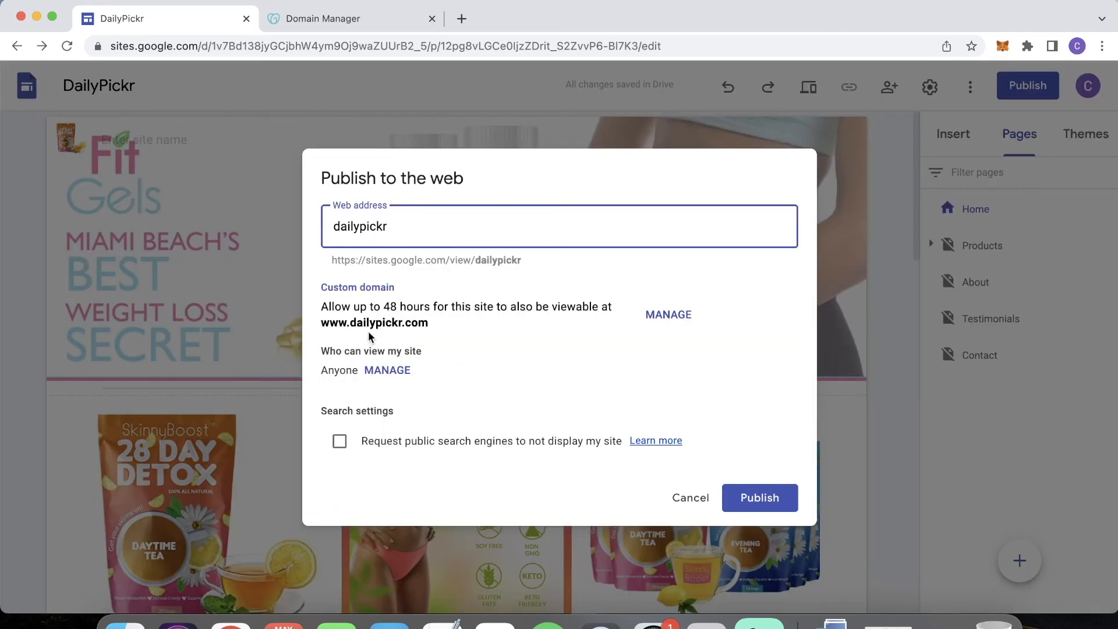
pyautogui.moveTo(366, 306); pyautogui.dragTo(492, 306)
pyautogui.click(503, 336)
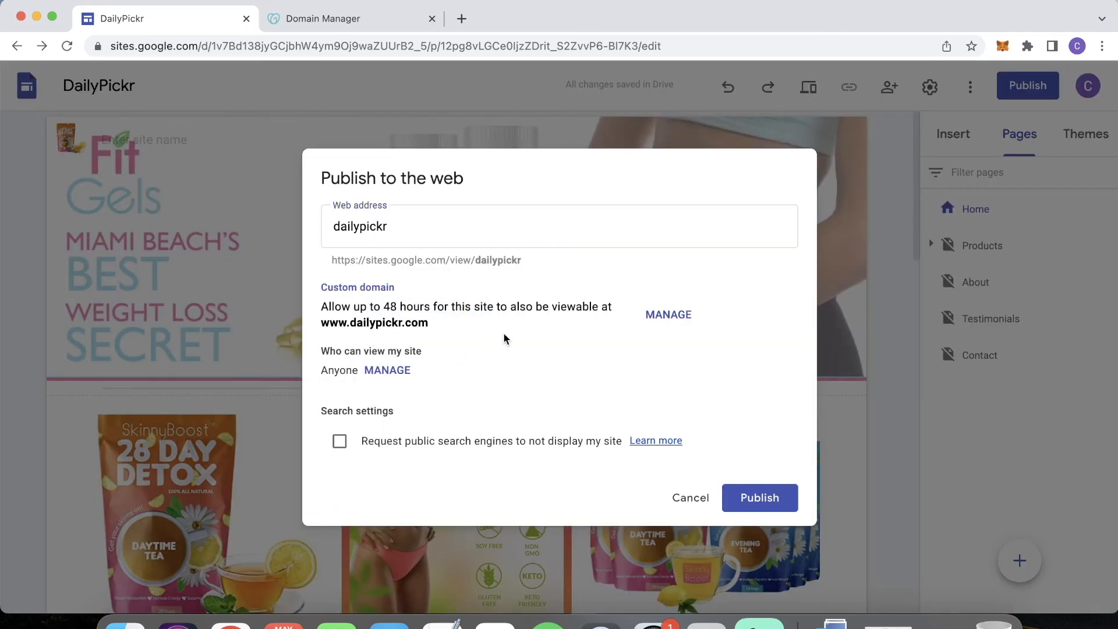
pyautogui.moveTo(349, 324); pyautogui.dragTo(438, 322)
pyautogui.click(517, 335)
pyautogui.click(761, 501)
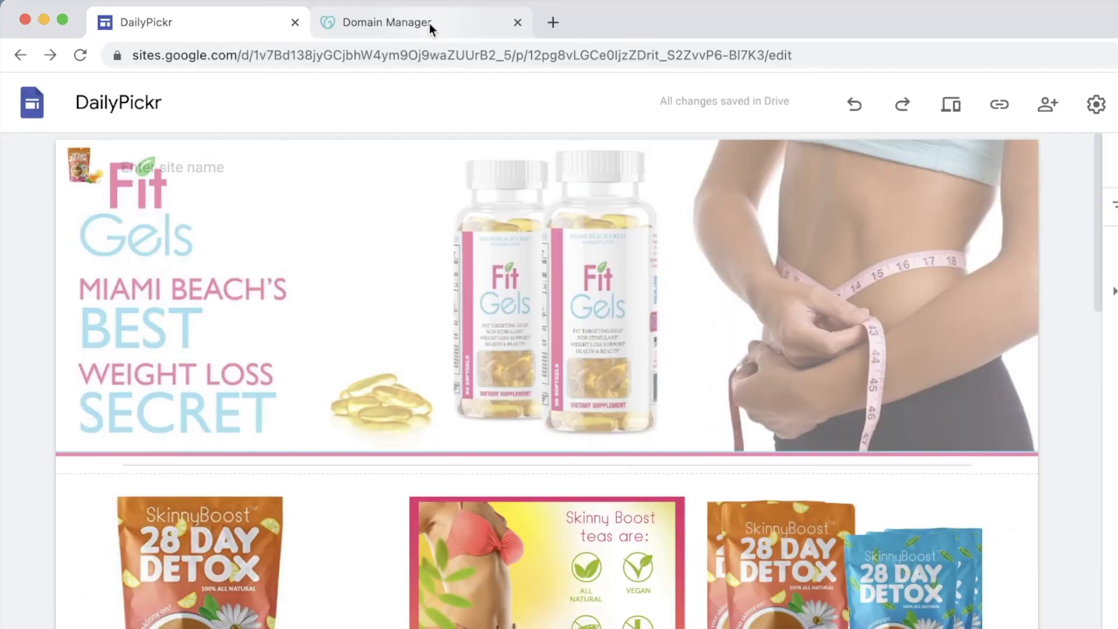
pyautogui.click(358, 20)
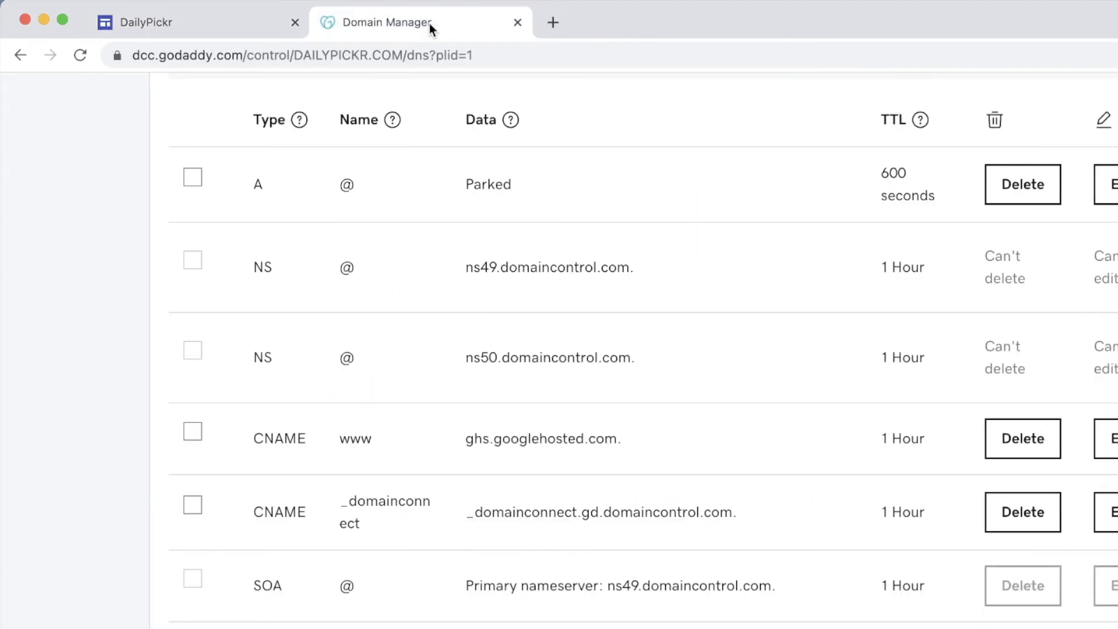
pyautogui.scroll(-5, 117, 385)
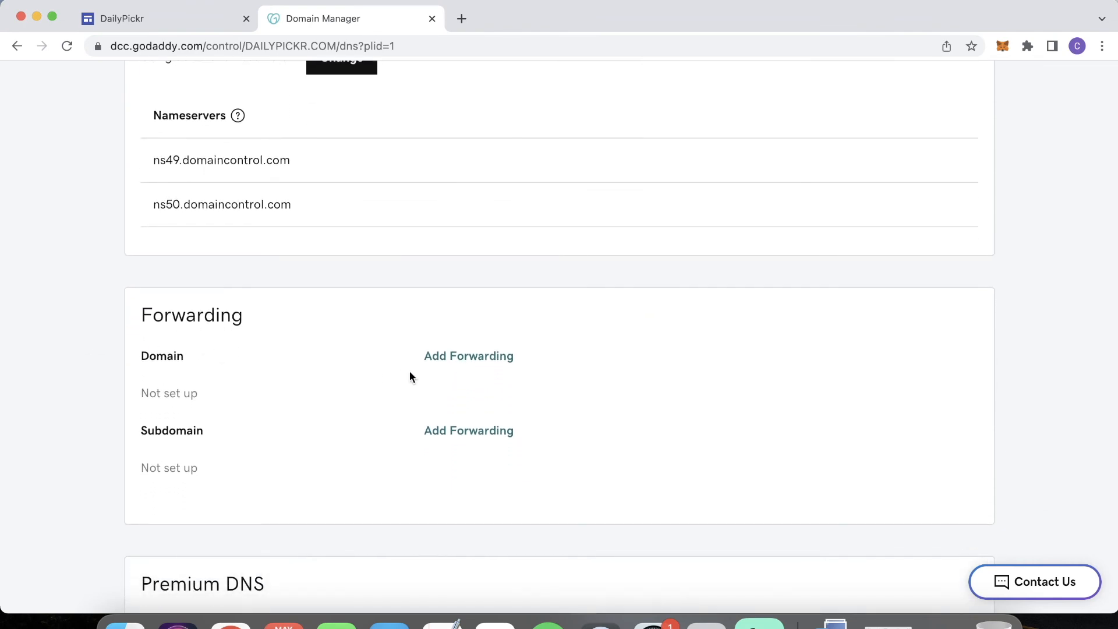
pyautogui.click(461, 363)
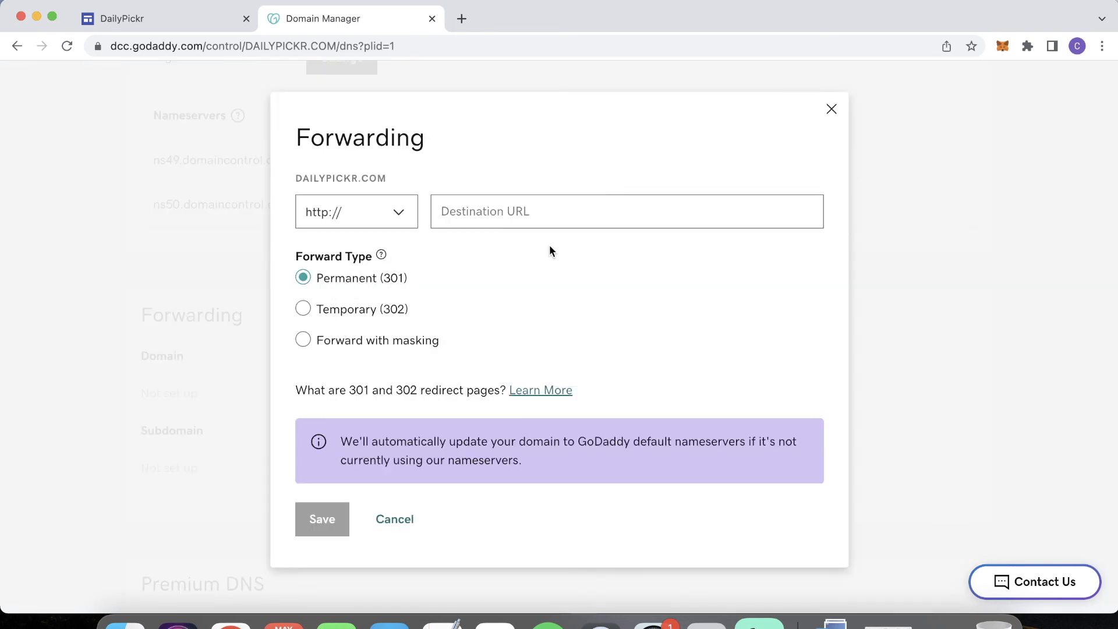
pyautogui.click(402, 213)
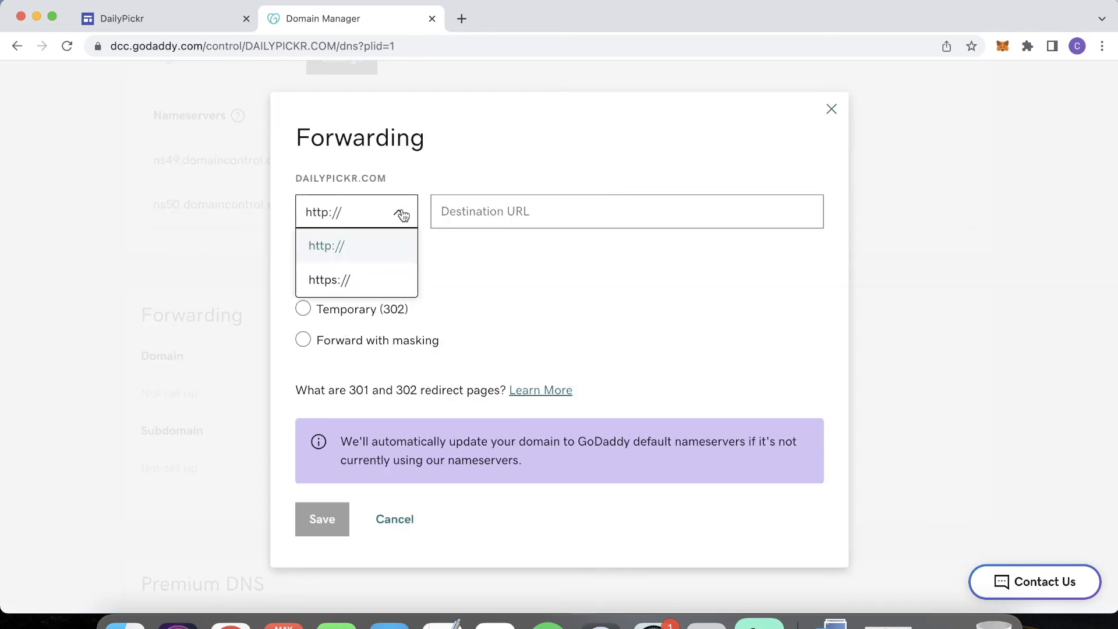
pyautogui.click(367, 281)
pyautogui.click(552, 211)
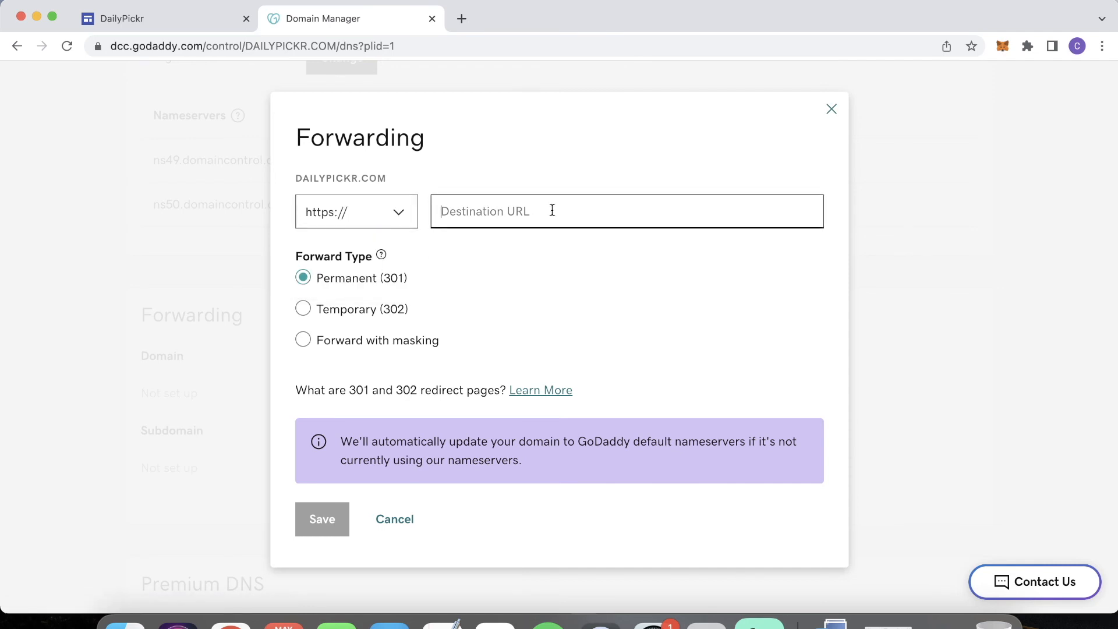
pyautogui.write('www.dailypickr.com')
pyautogui.click(320, 520)
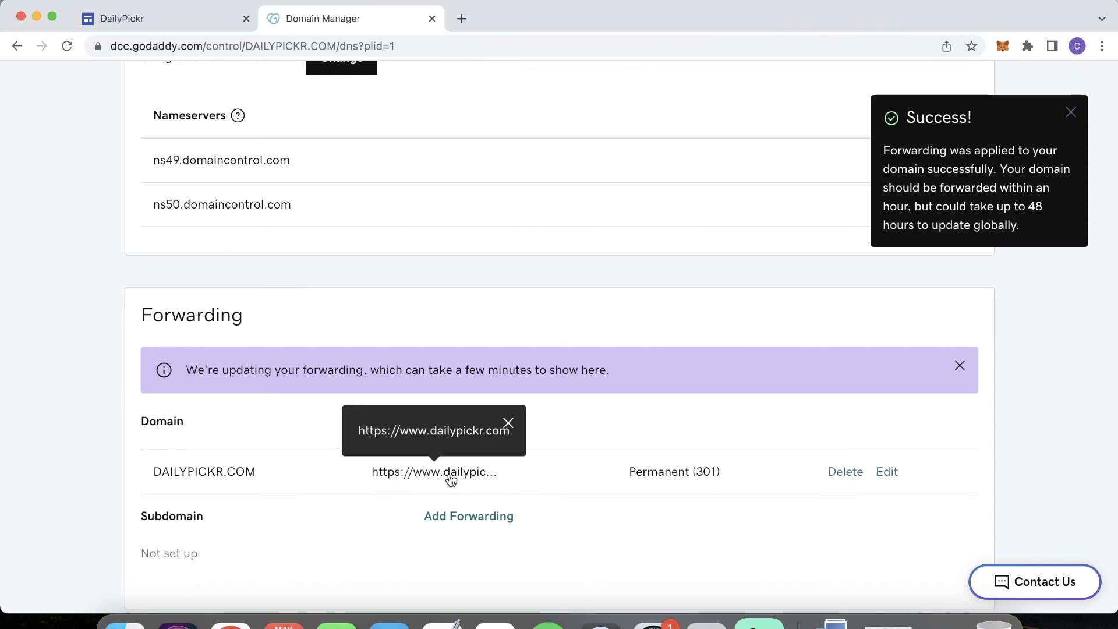
pyautogui.click(508, 424)
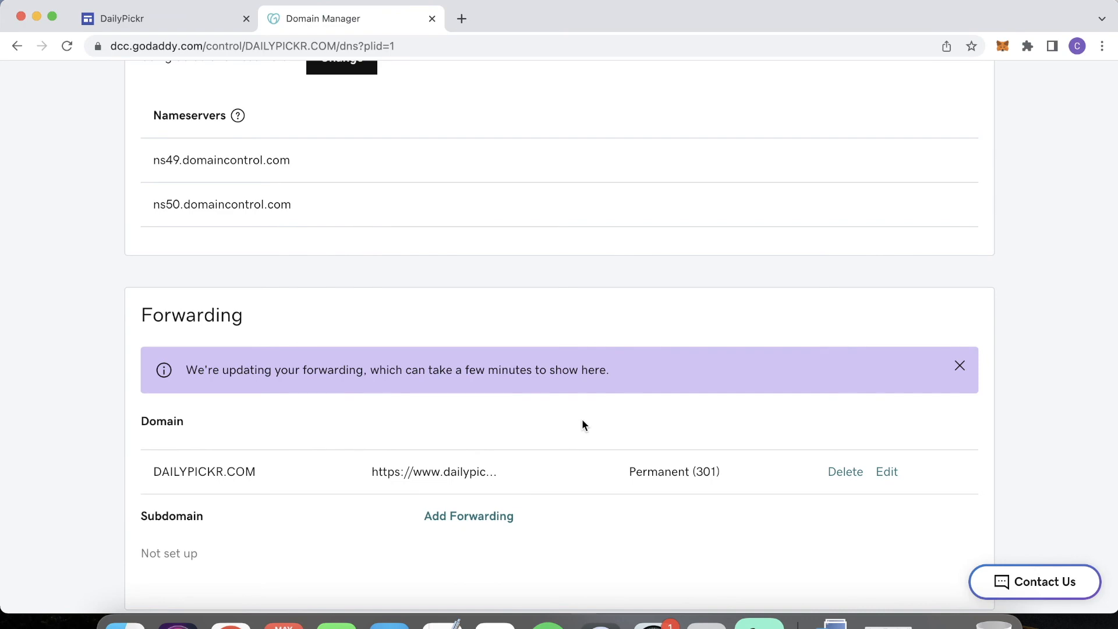
pyautogui.scroll(2, 582, 420)
pyautogui.rightClick(1045, 325)
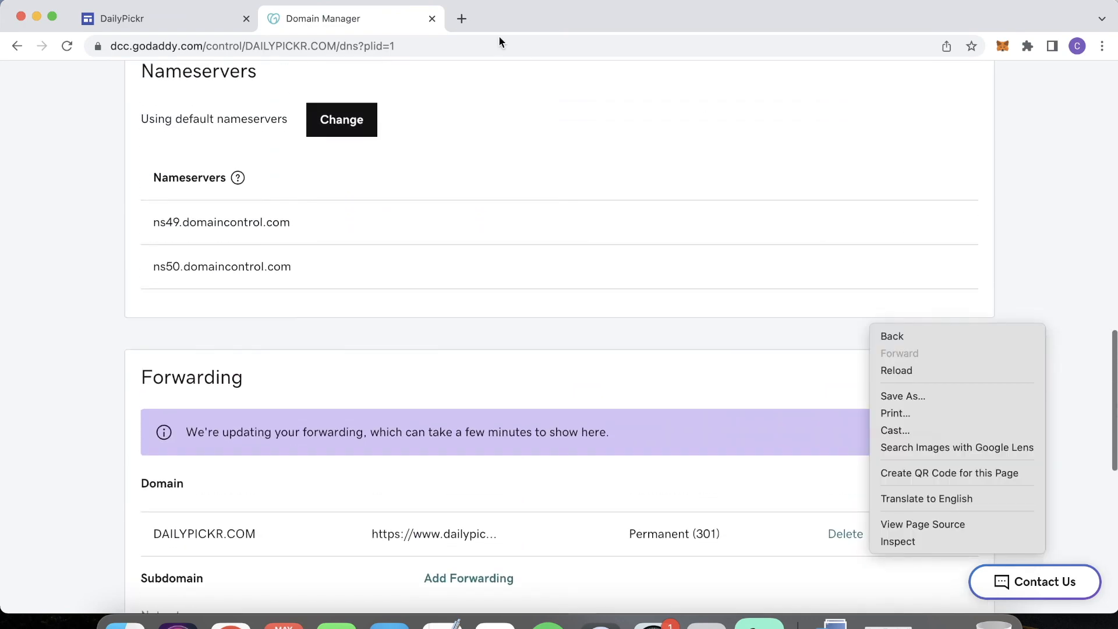
pyautogui.press('Escape')
# - Switch to the published site and reload it at dailypickr.com to check the custom domain
pyautogui.click(205, 25)
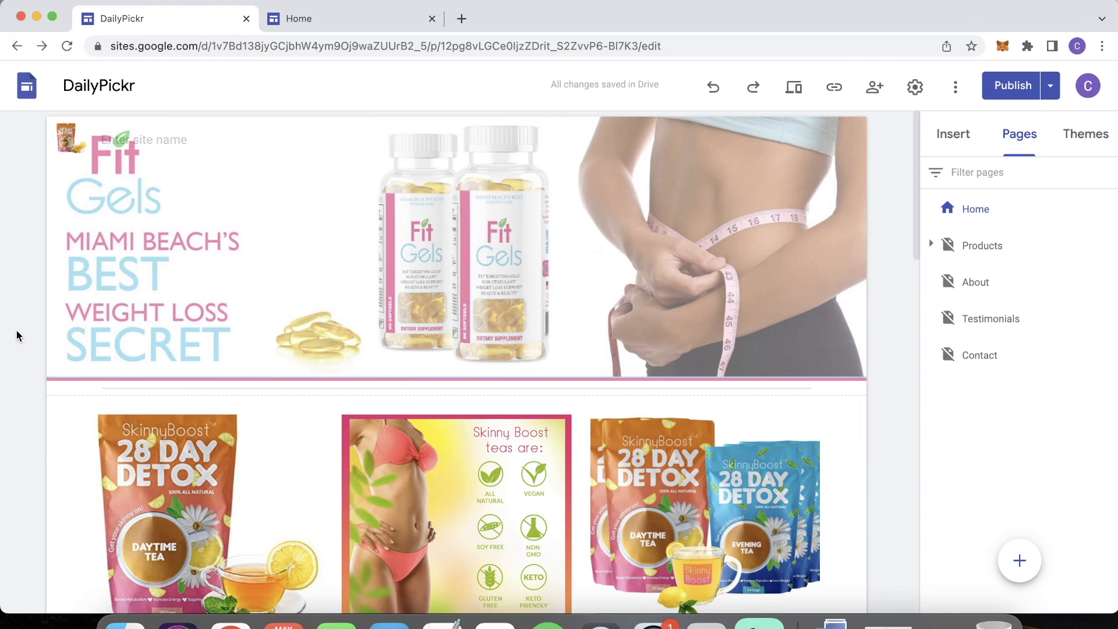
pyautogui.click(382, 25)
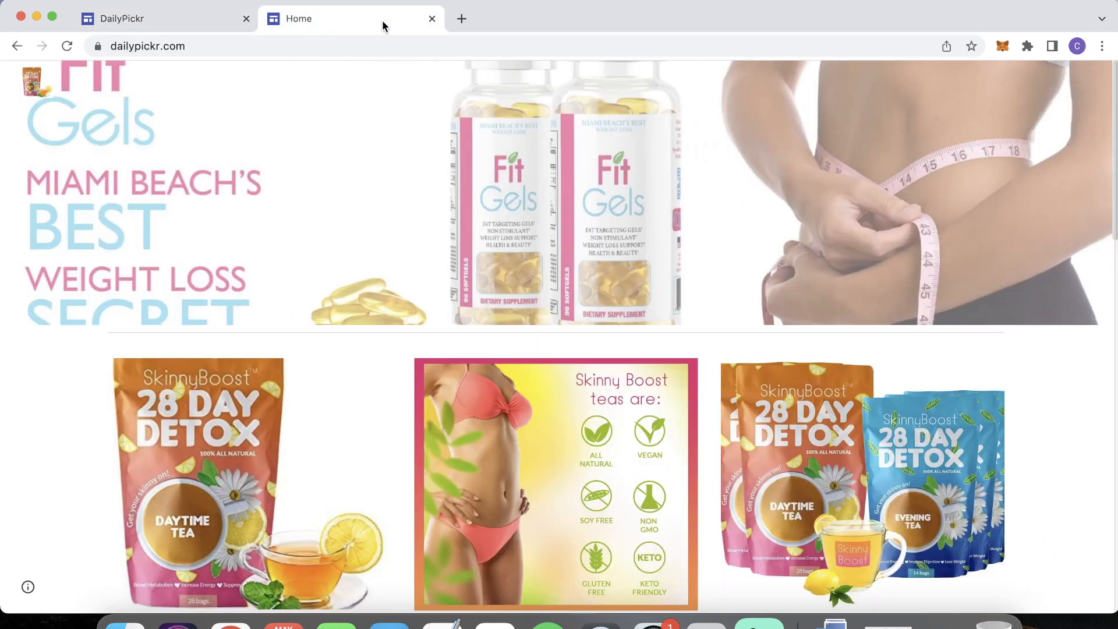
pyautogui.click(197, 48)
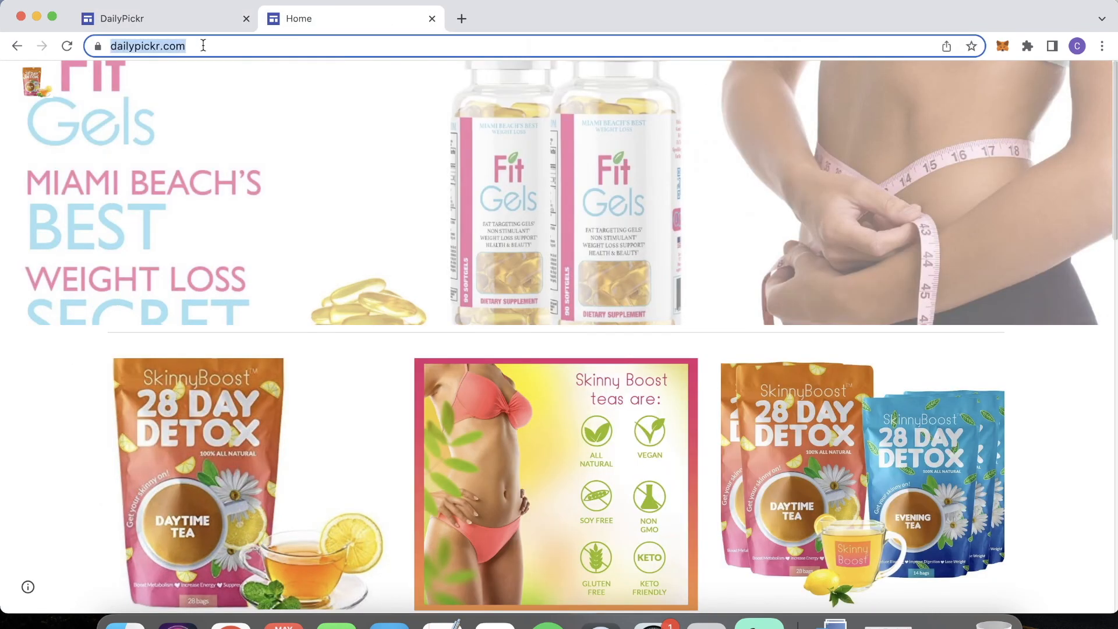
pyautogui.press('Right')
pyautogui.press('Return')
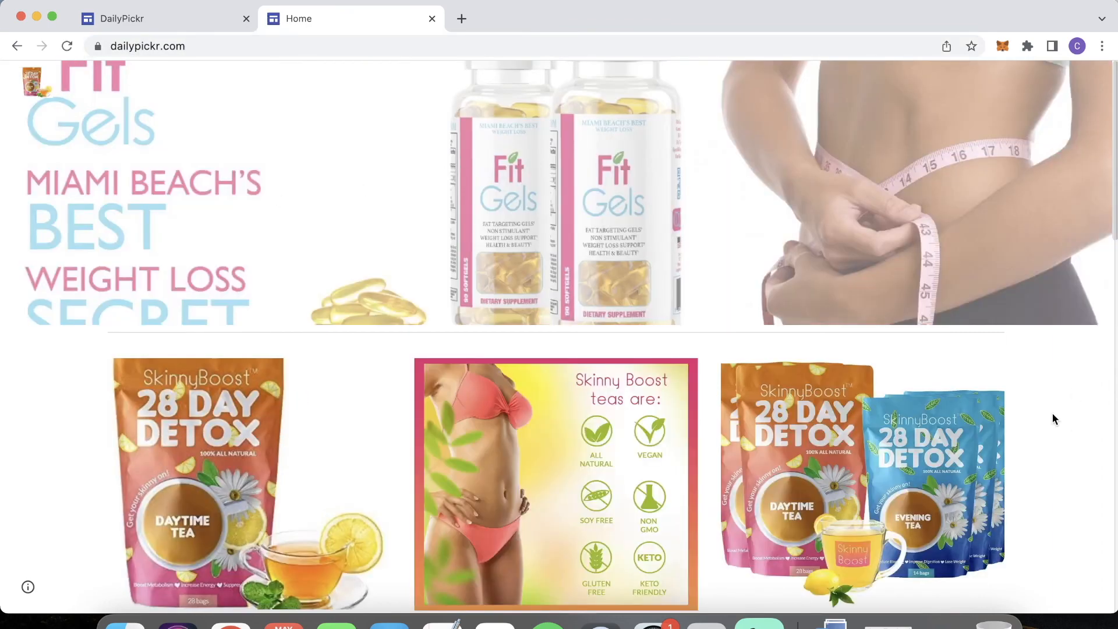
# - Test the Daytime Tea link on the published home page, then return to the site from the Amazon product page
pyautogui.scroll(-2, 1052, 418)
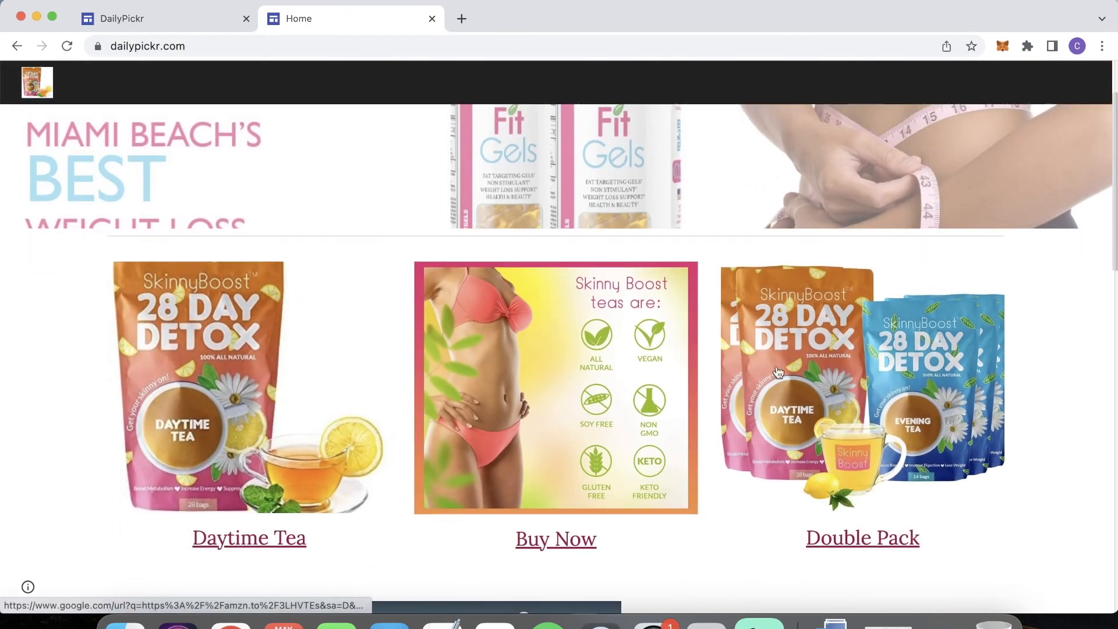
pyautogui.scroll(-3, 269, 432)
pyautogui.click(270, 432)
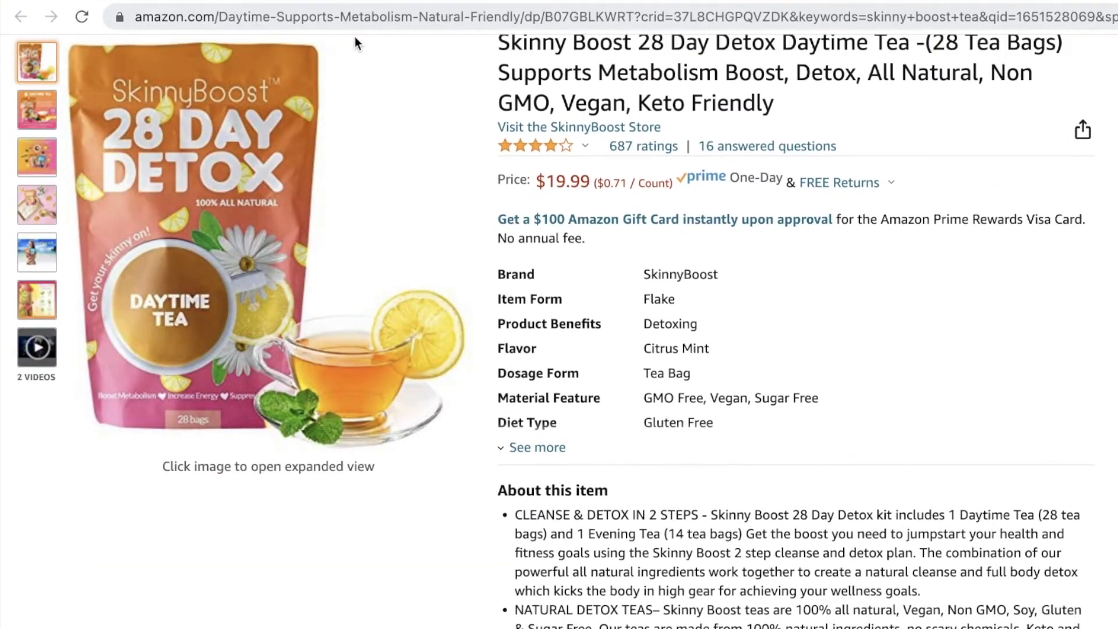
pyautogui.click(357, 22)
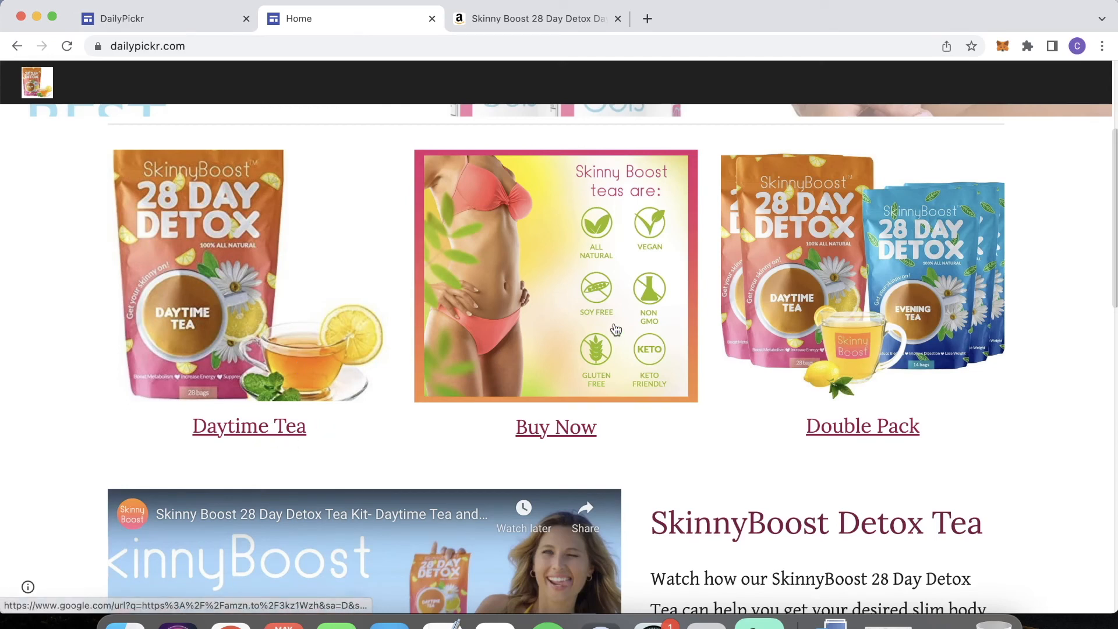
# - Test the embedded SkinnyBoost 28 Day Detox Tea video by playing it briefly and pausing it
pyautogui.scroll(-5, 1066, 329)
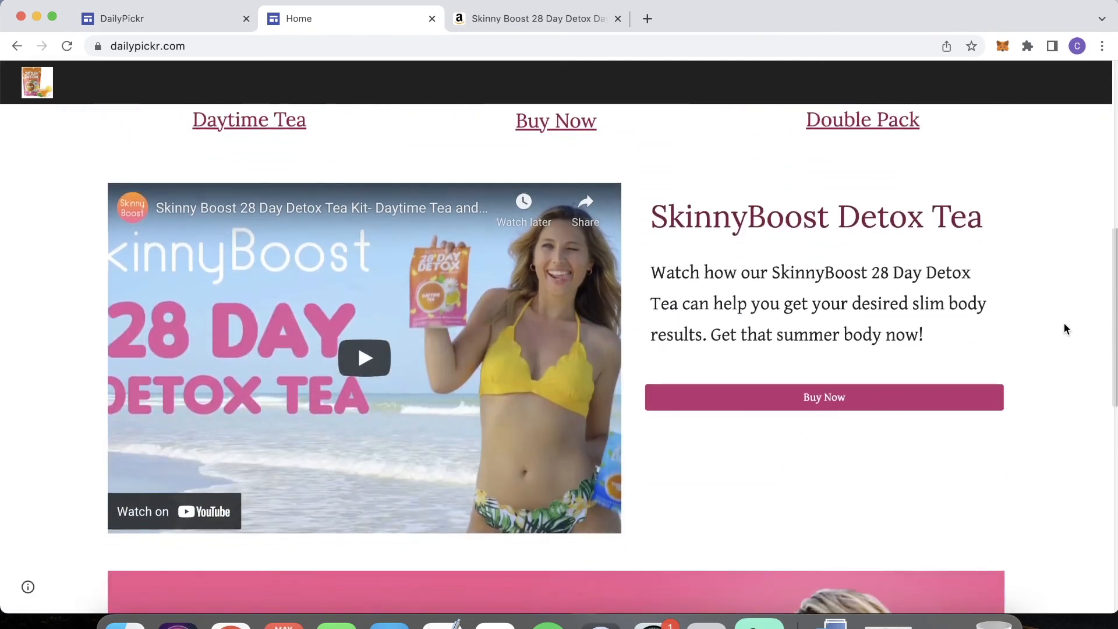
pyautogui.click(374, 365)
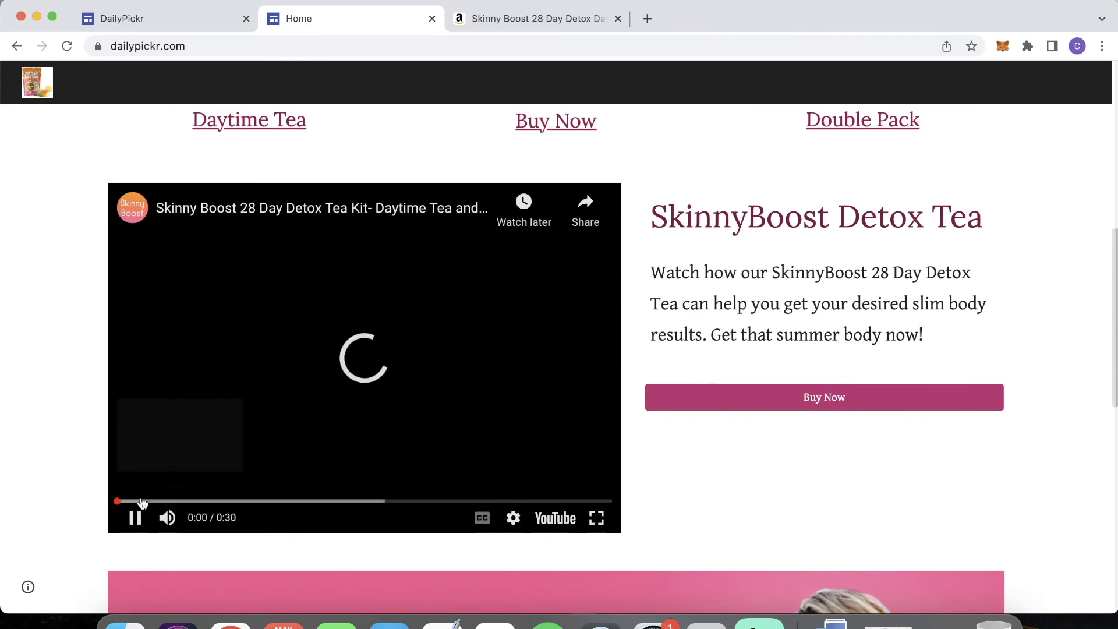
pyautogui.click(135, 518)
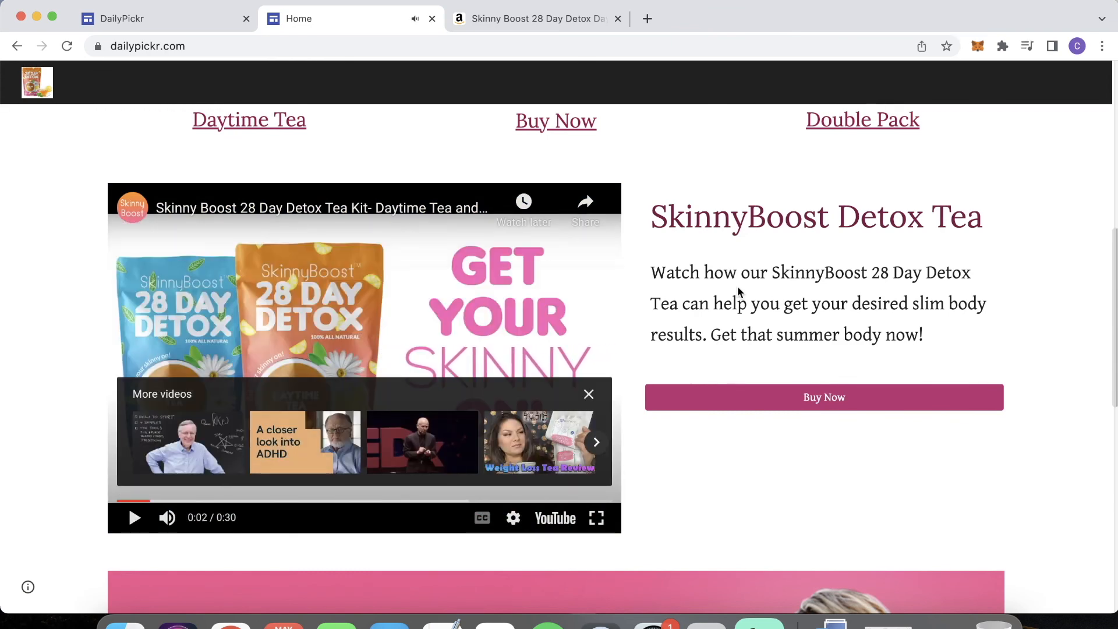
# - Test the image carousel below the video by stepping through its slides
pyautogui.scroll(-1, 737, 285)
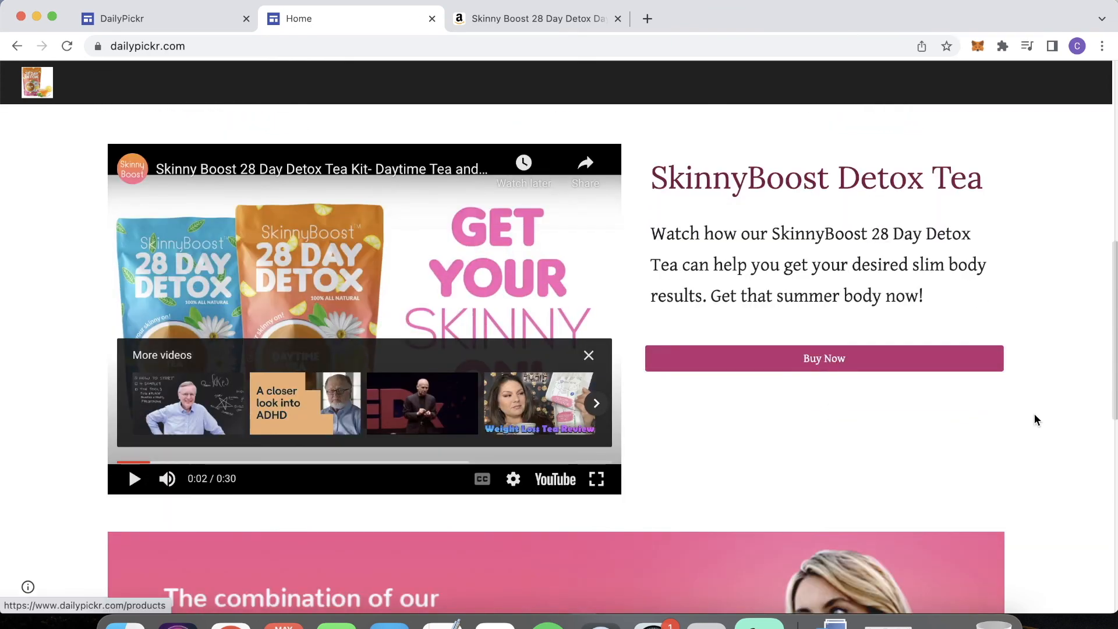
pyautogui.scroll(-5, 1050, 370)
pyautogui.scroll(-3, 1050, 368)
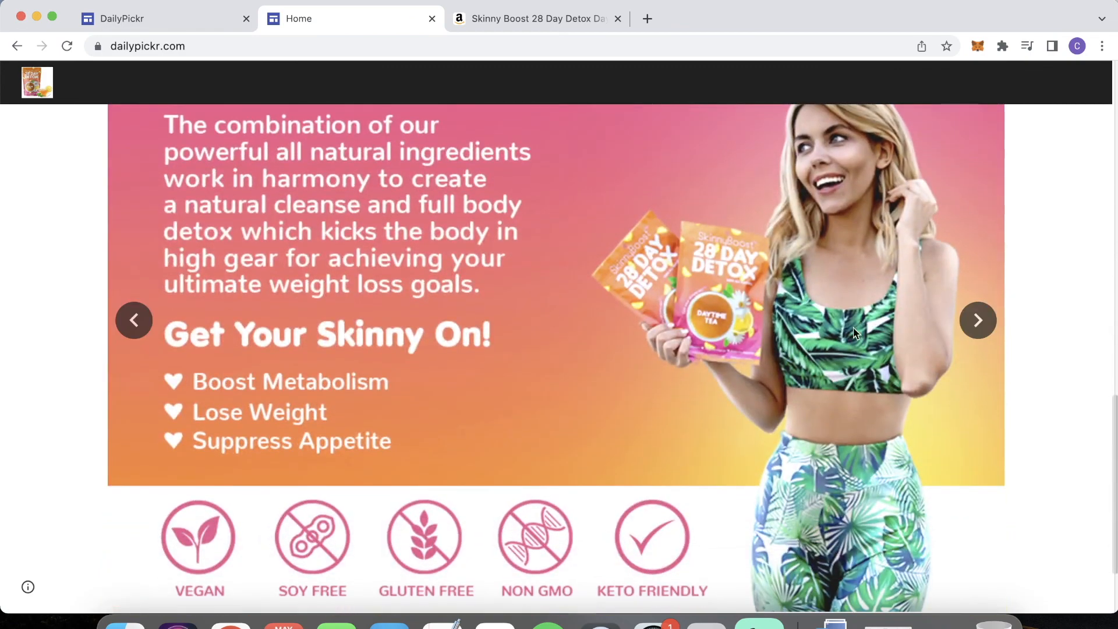
pyautogui.click(980, 326)
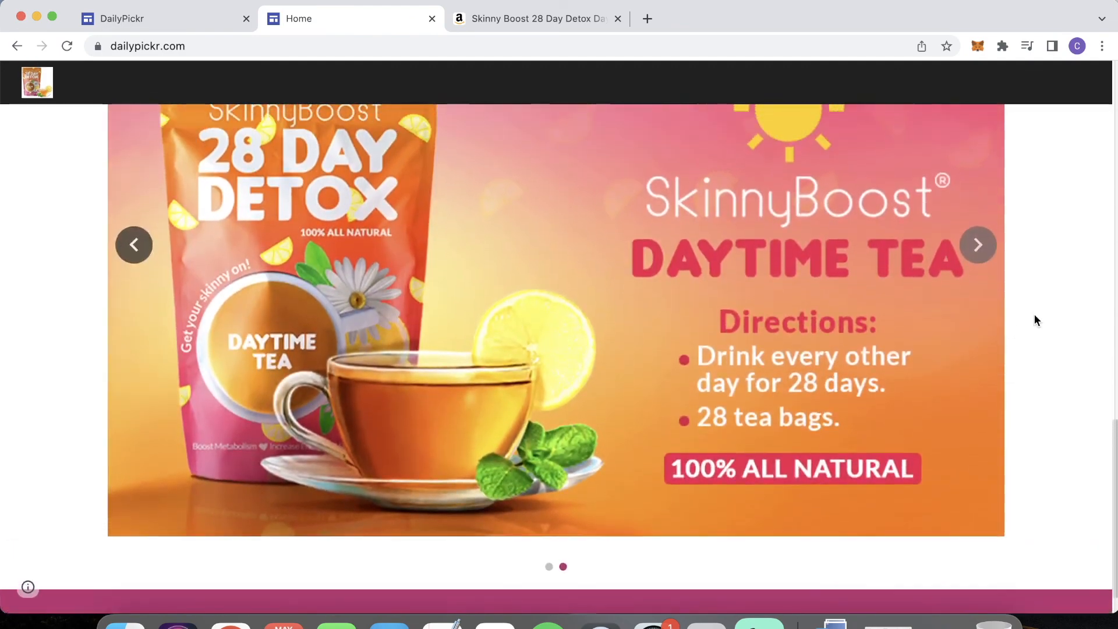
pyautogui.click(978, 246)
pyautogui.click(978, 247)
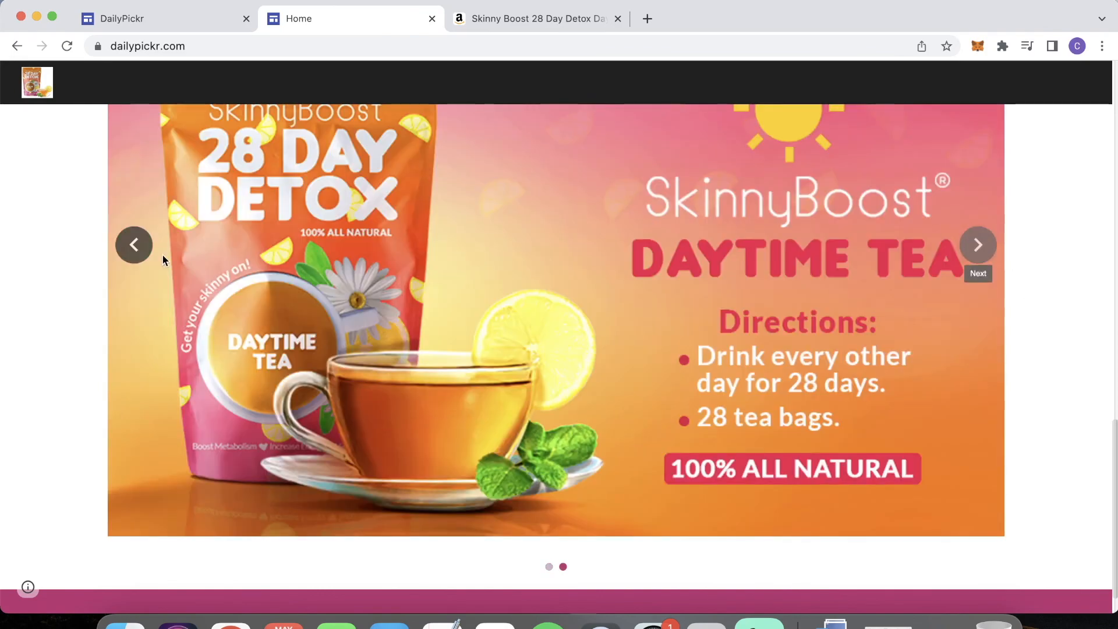
pyautogui.click(978, 246)
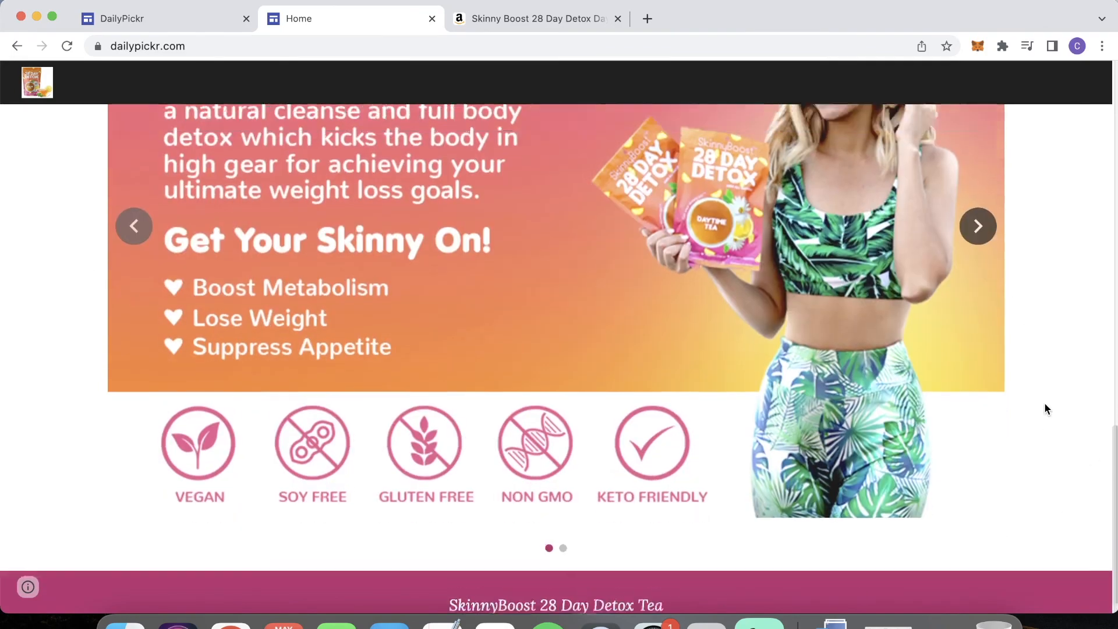
# - Review the whole published home page from the header banner down to the footer and back
pyautogui.scroll(-10, 1045, 407)
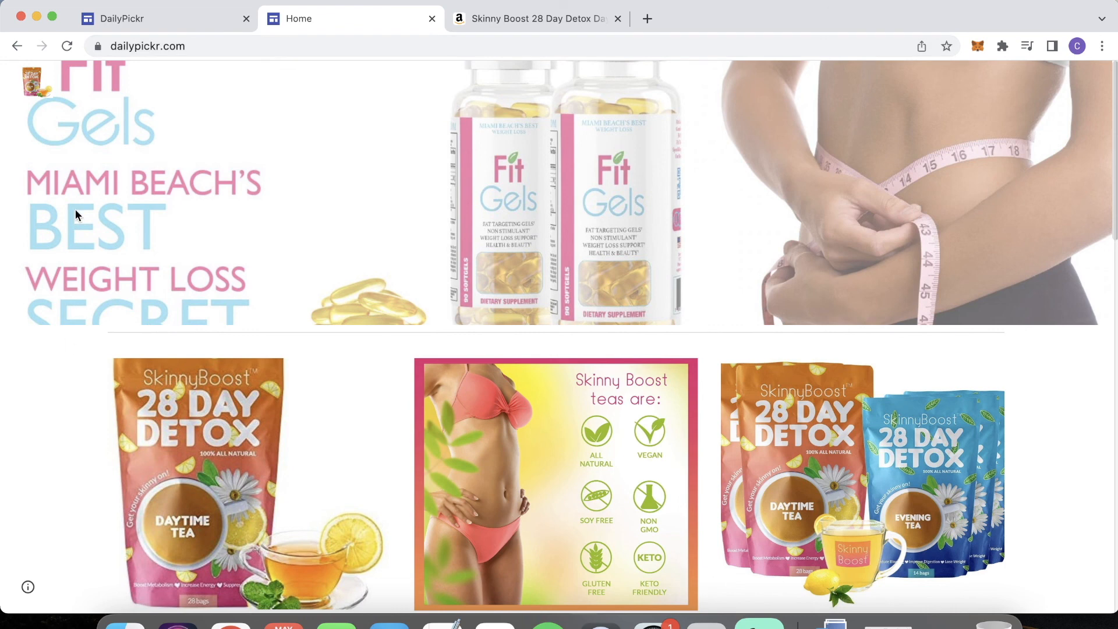
pyautogui.scroll(-5, 262, 346)
pyautogui.scroll(1, 262, 345)
pyautogui.scroll(3, 262, 350)
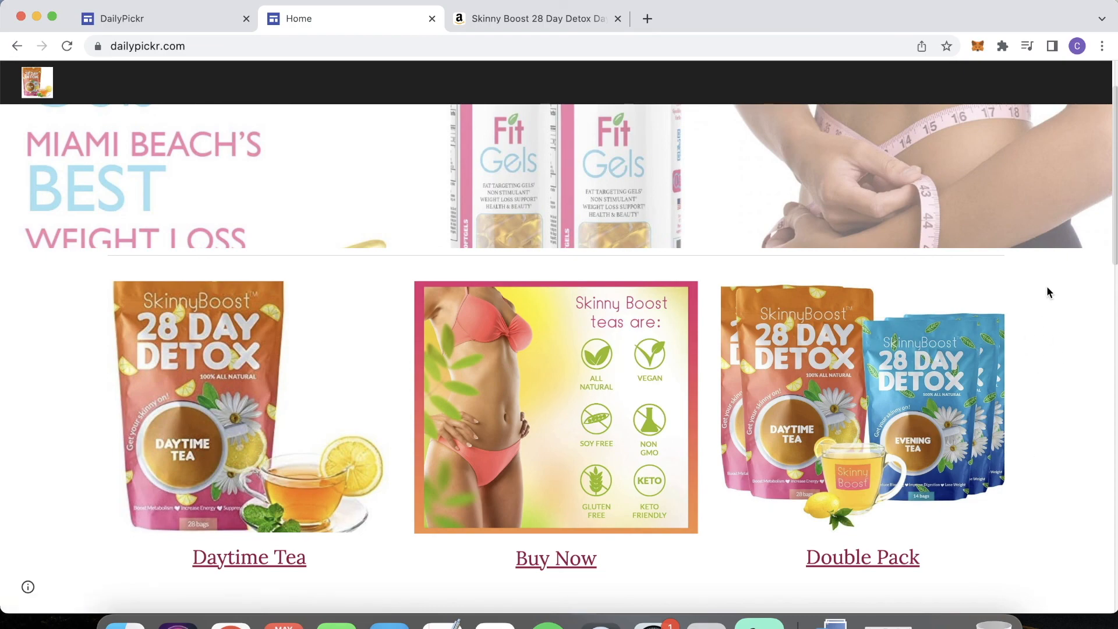
pyautogui.scroll(-10, 1047, 285)
pyautogui.scroll(9, 1046, 285)
pyautogui.scroll(4, 1047, 291)
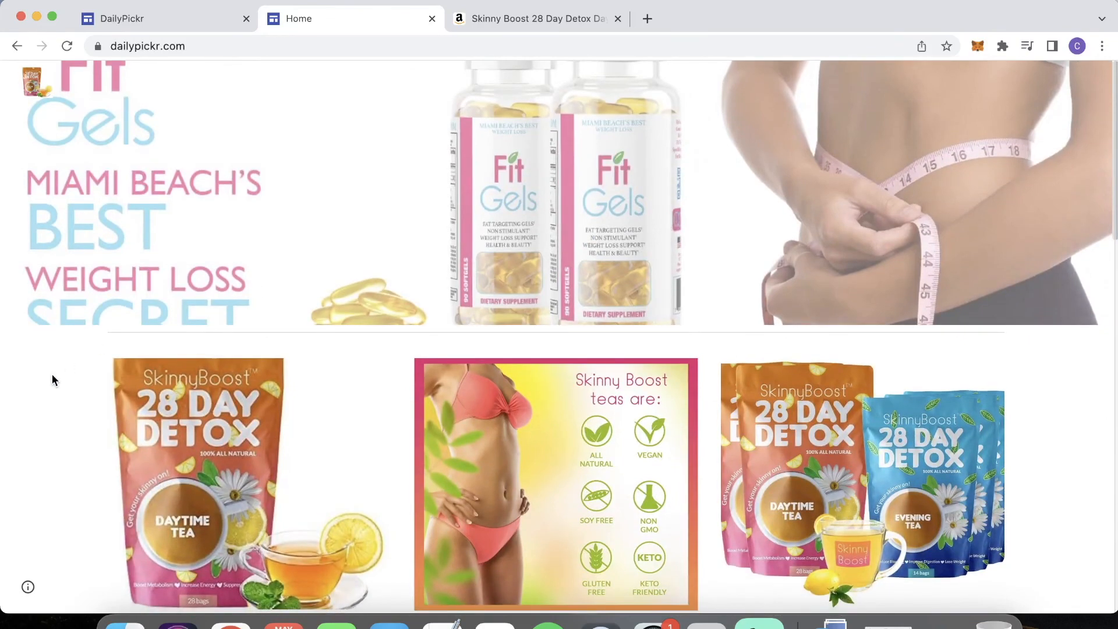
pyautogui.scroll(-15, 52, 376)
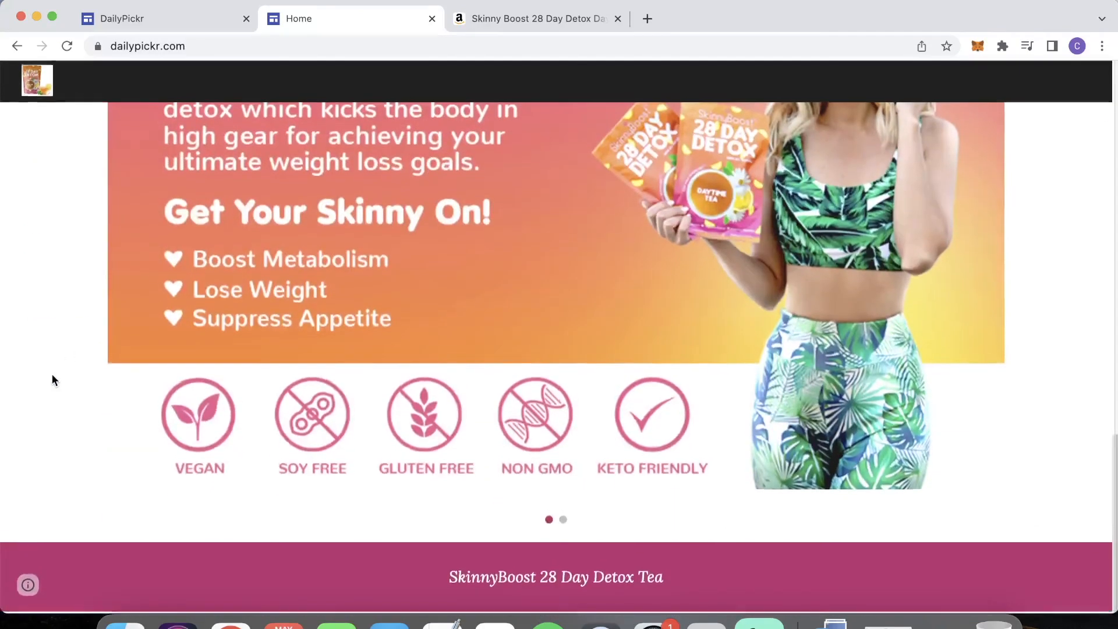
pyautogui.scroll(15, 51, 374)
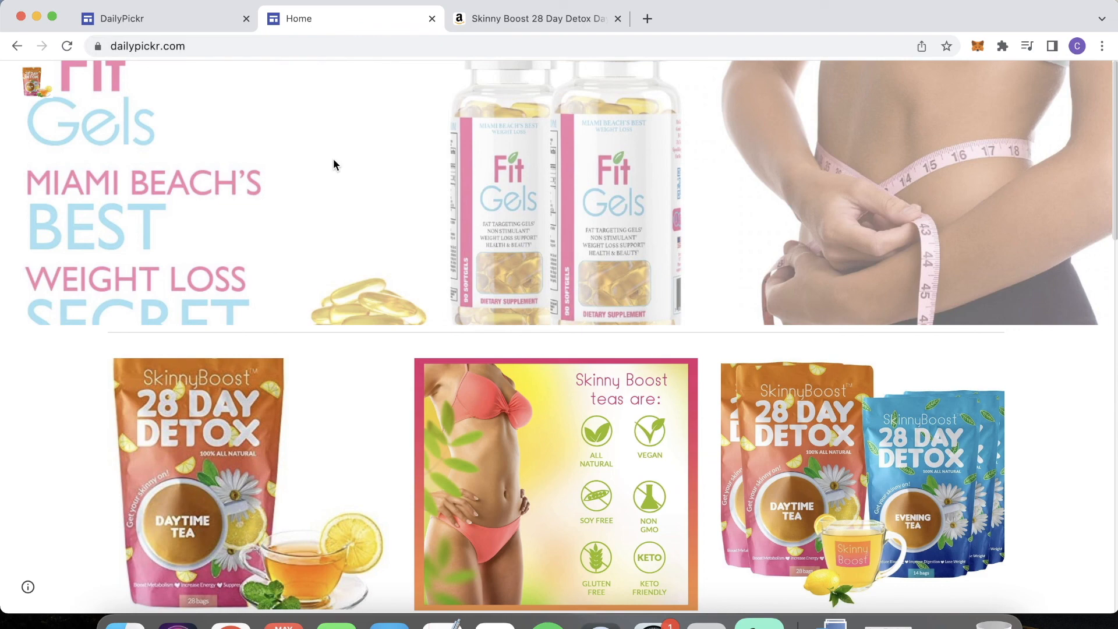
# - Return to the Google Sites editor, check the web address and custom domain in the publish settings, and close them without changes
pyautogui.hotkey('ctrl', 'shift', 'Tab')
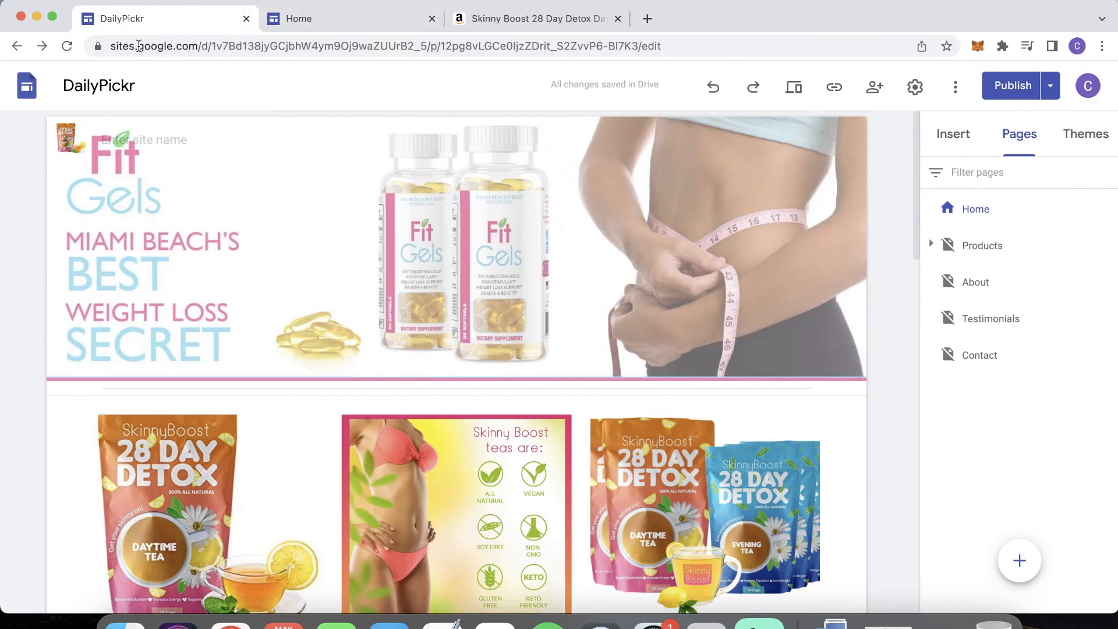
pyautogui.moveTo(211, 168)
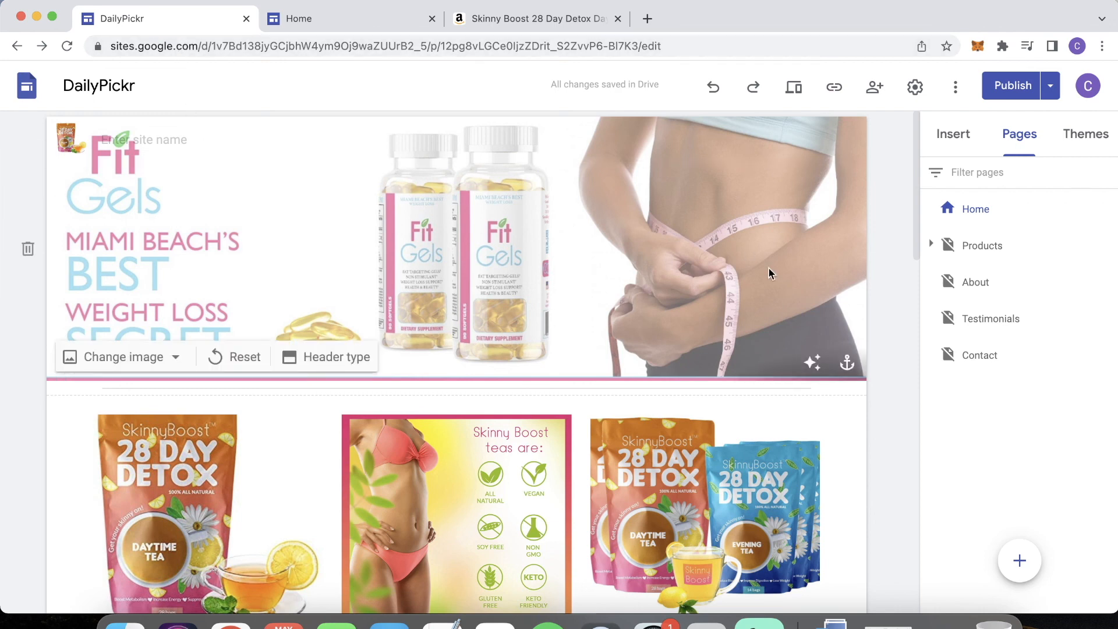
pyautogui.click(1048, 89)
pyautogui.click(935, 119)
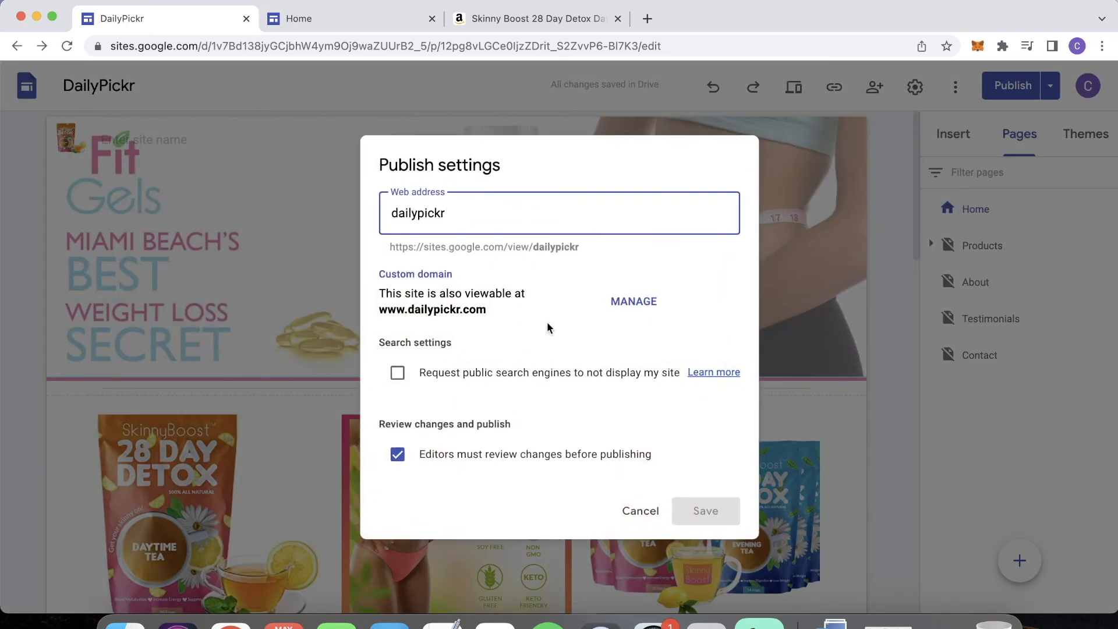
pyautogui.click(641, 524)
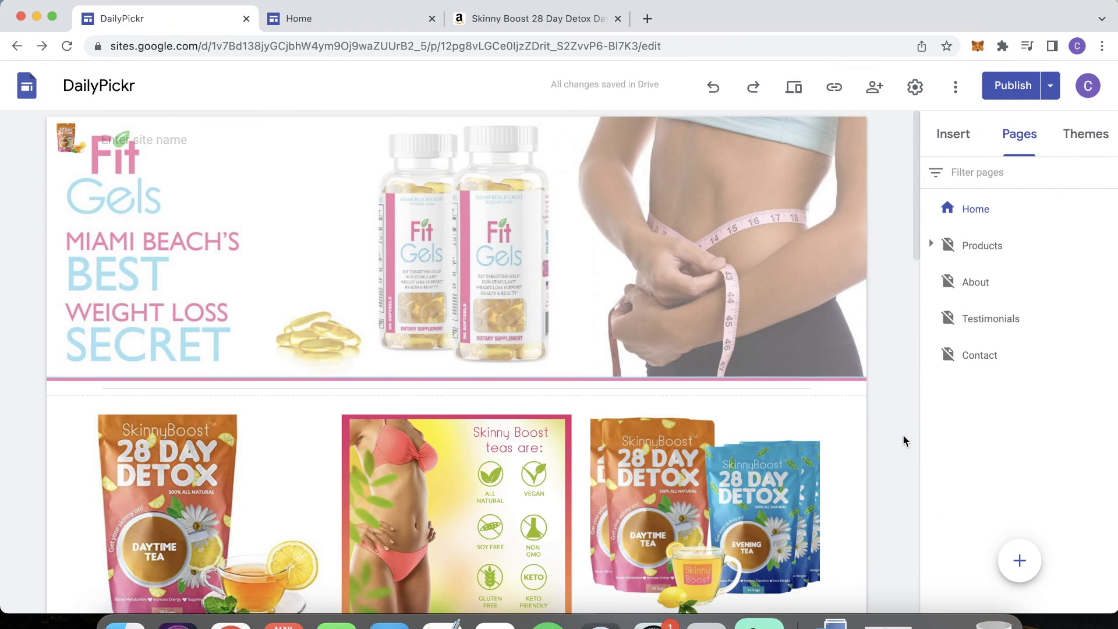
pyautogui.scroll(-15, 903, 441)
pyautogui.scroll(15, 903, 441)
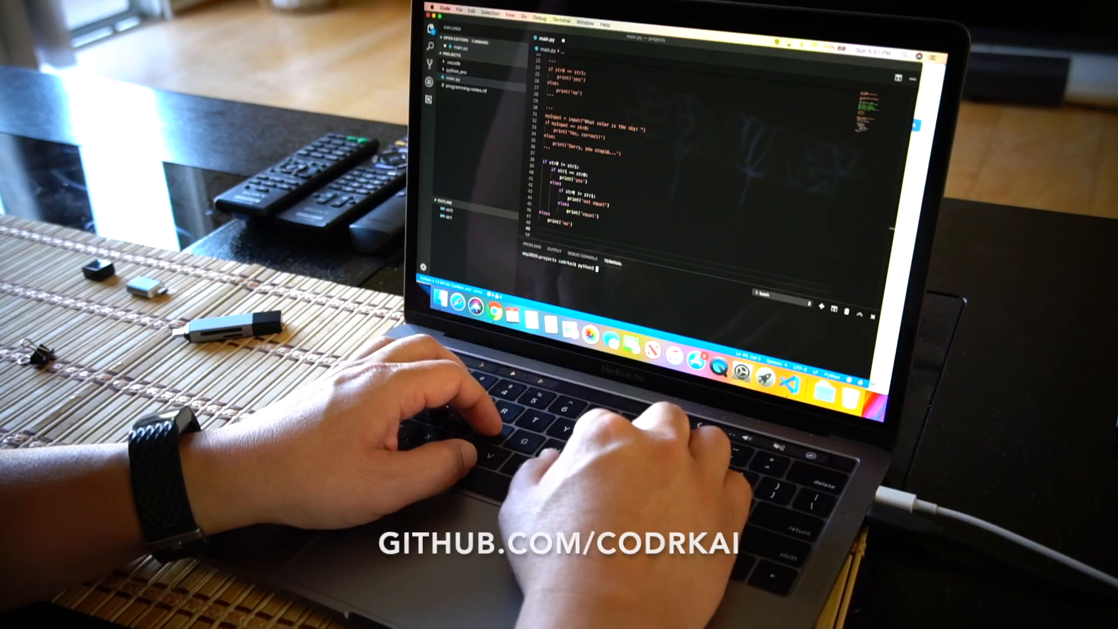
pyautogui.write('main.py')
pyautogui.press('Return')
pyautogui.write('clear')
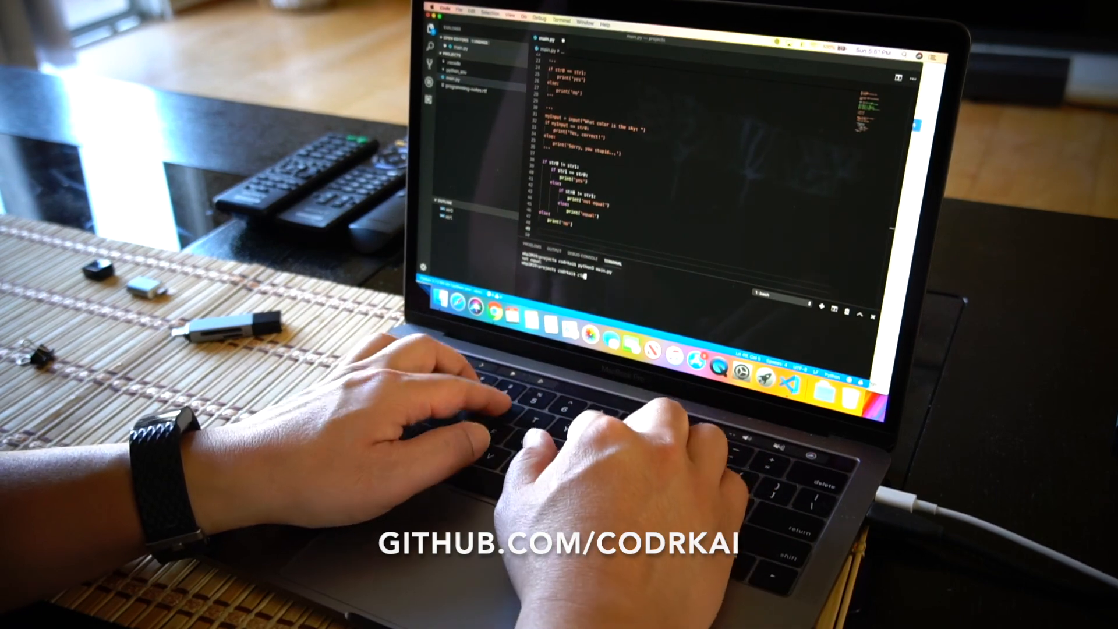